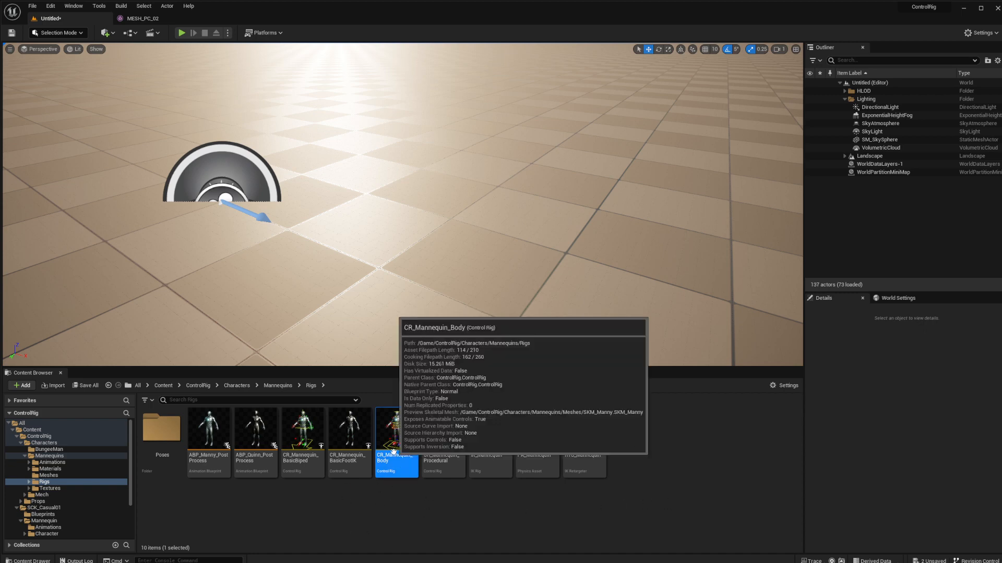
Step: Place the CR_Mannequin_Body control rig in the level and rotate its left upper arm FK control
drag(399, 469, 417, 255)
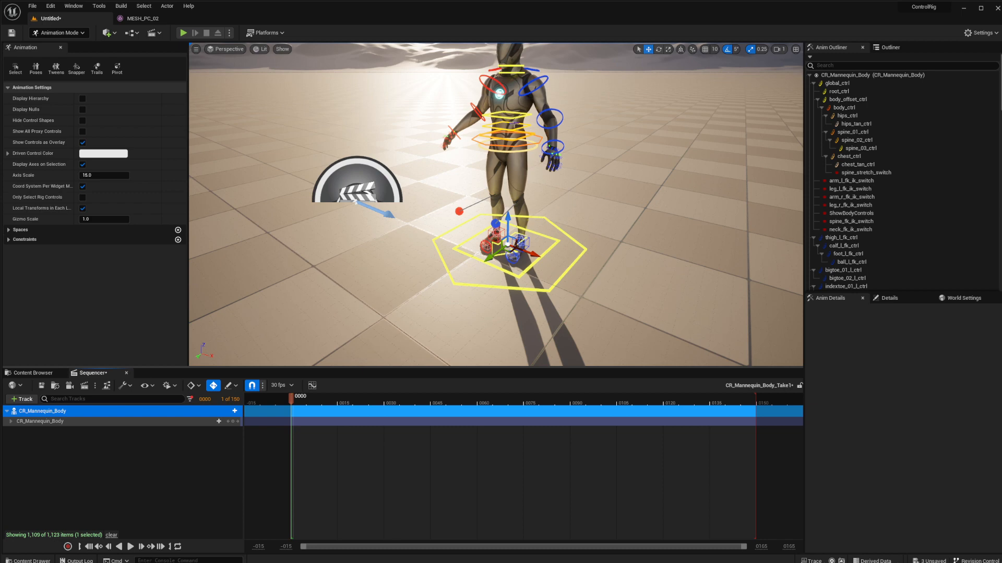
click(545, 77)
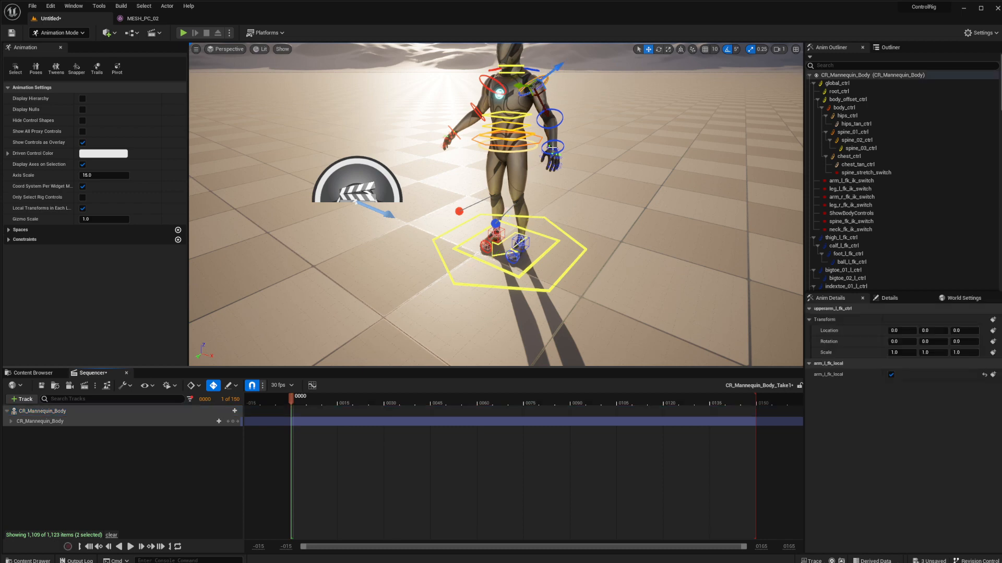
key(e)
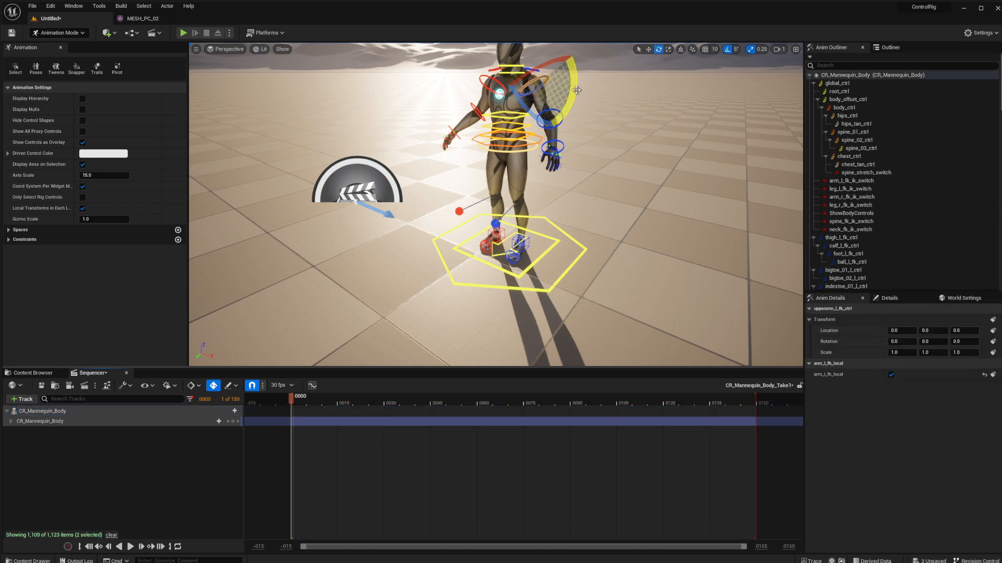
drag(574, 91, 524, 127)
click(558, 116)
Step: Switch the left arm to IK by enabling arm_l_fk_ik_switch
click(853, 182)
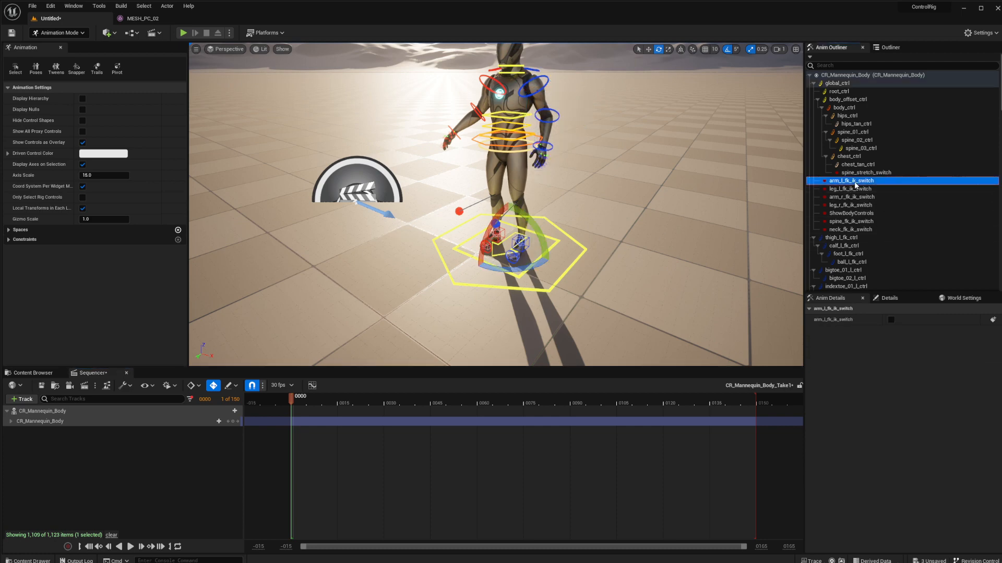
click(891, 320)
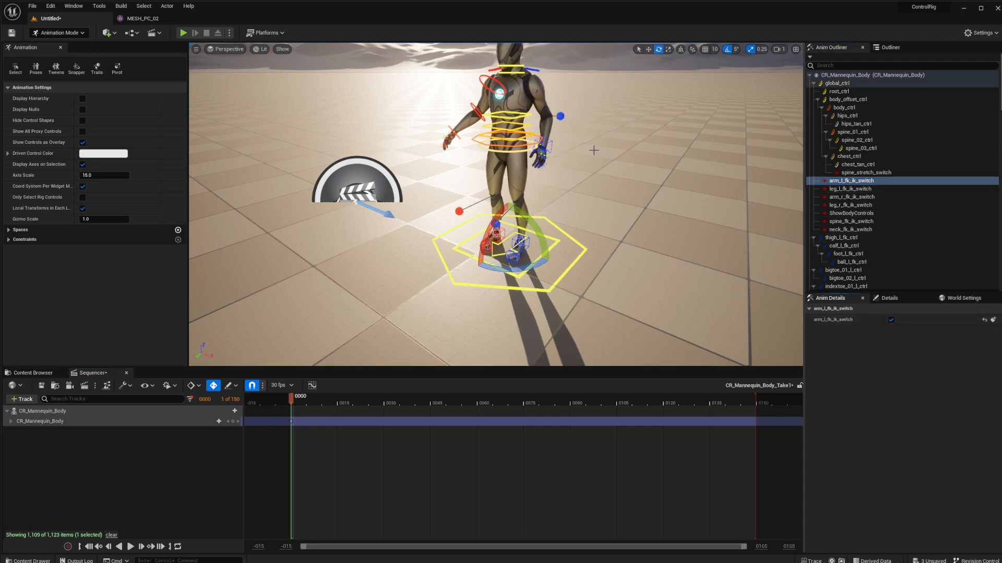
click(892, 320)
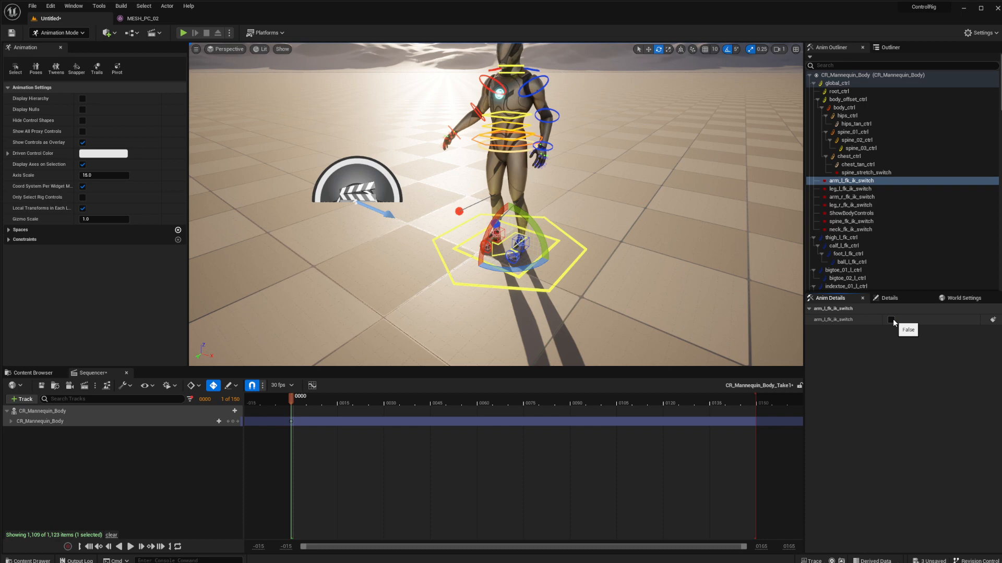
click(892, 319)
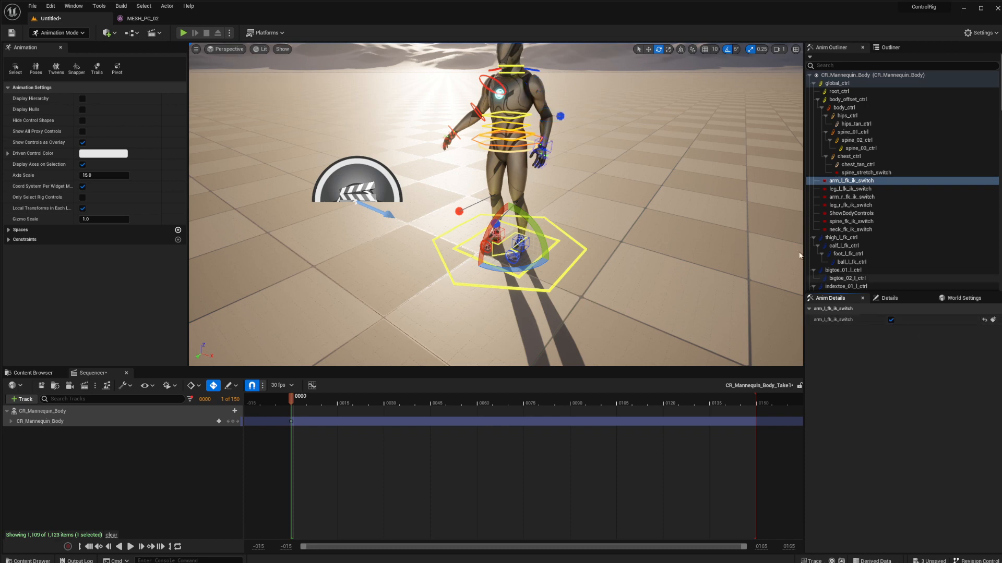
Step: Move the left hand IK control, hand_l_ik_ctrl, to pose the arm
click(548, 142)
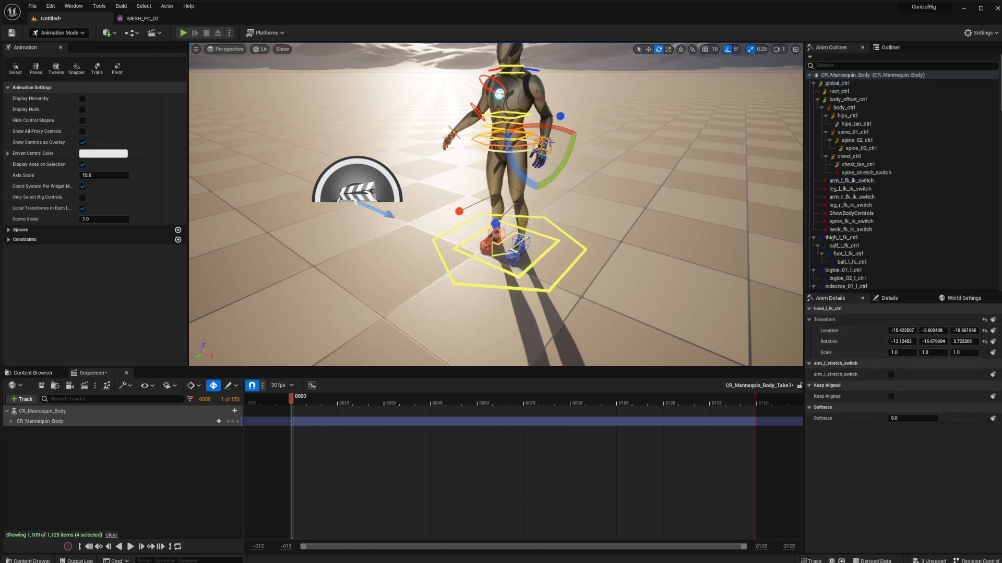
key(w)
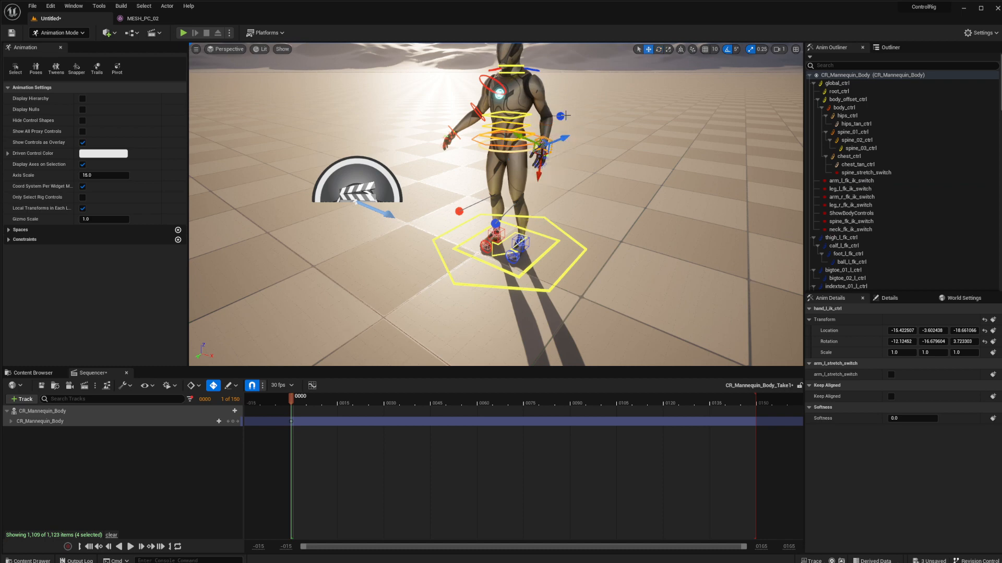
drag(554, 143, 498, 185)
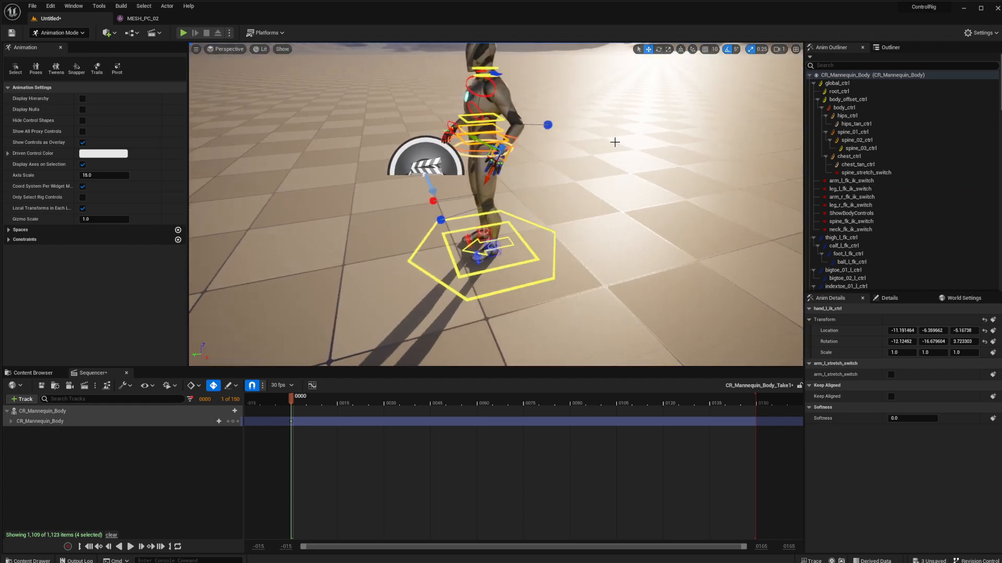
Step: Move the left arm's pole vector control, arm_l_pv_ik_ctrl, to about -19.2, -22.2, 10.0 to adjust the elbow
click(548, 125)
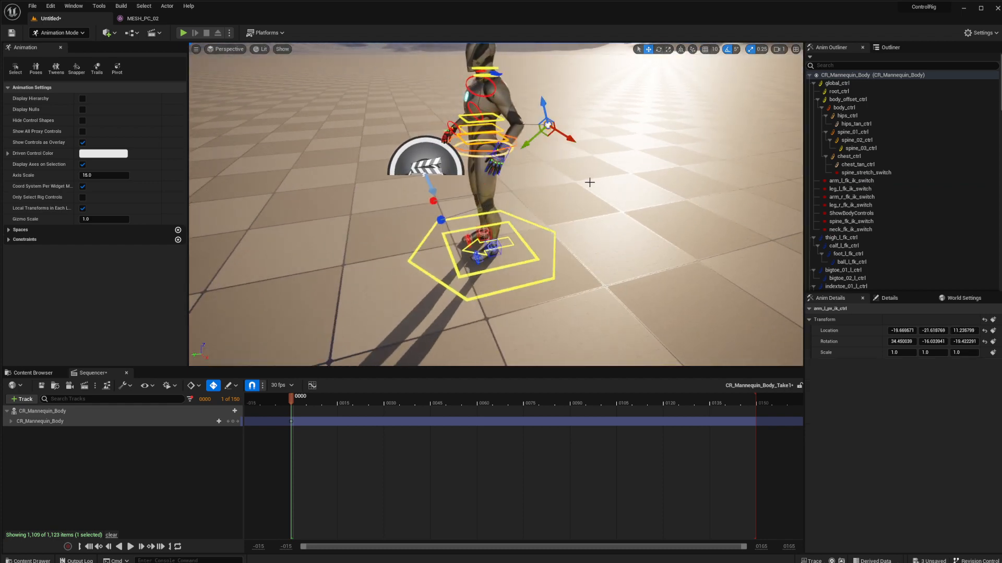
alt+drag(589, 184, 472, 183)
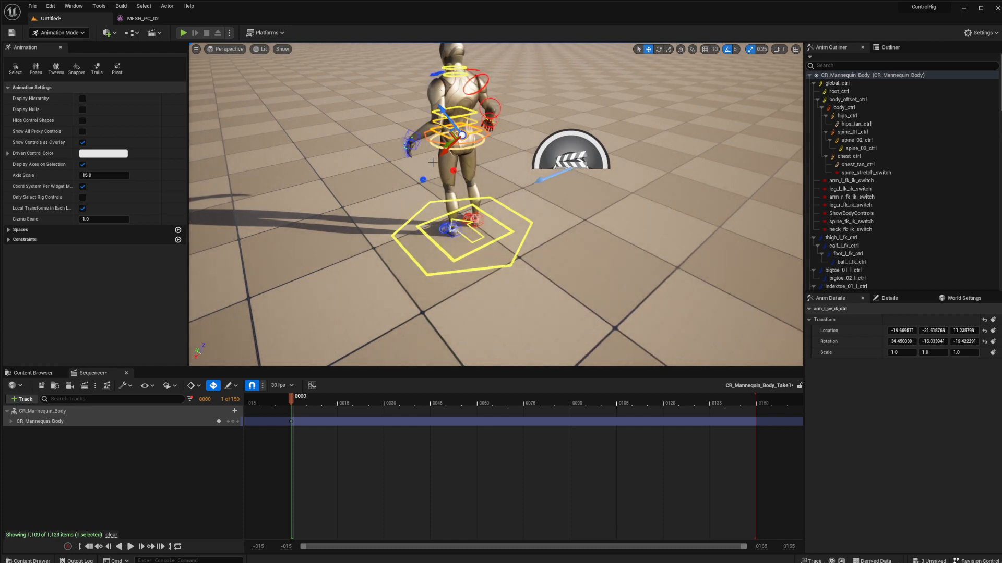
mouse_move(461, 135)
mouse_down()
mouse_move(421, 126)
mouse_move(461, 141)
mouse_up()
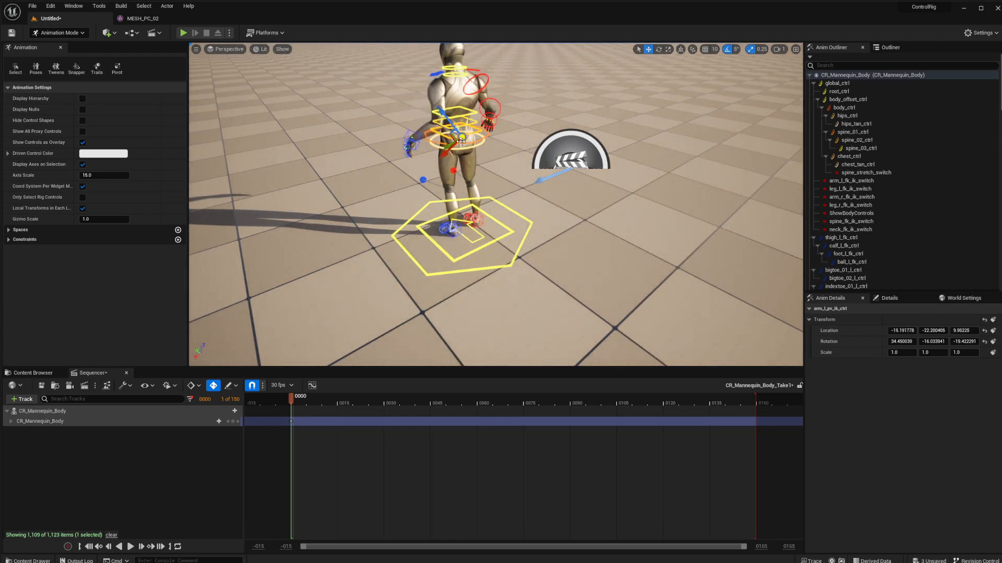
alt+drag(433, 177, 543, 176)
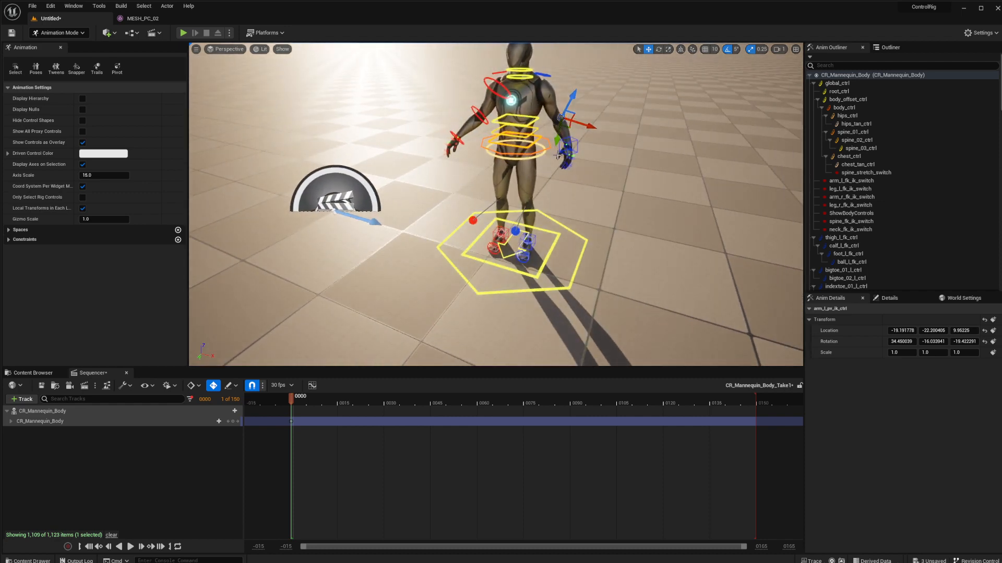
Step: Switch the left arm back to FK, rotate hand_l_fk_ctrl to about 9.4° in its second rotation value, and clear the selection
click(851, 181)
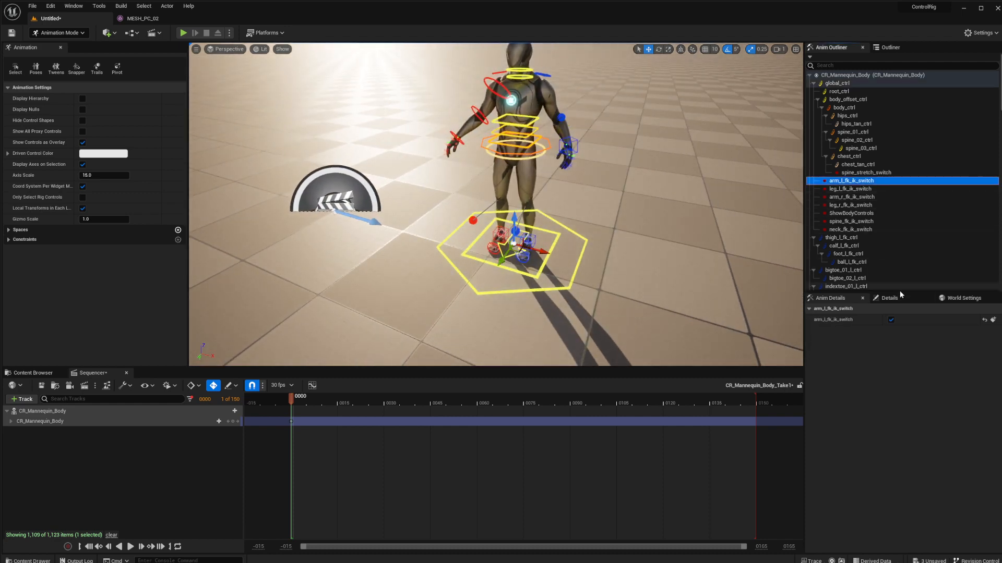
click(891, 319)
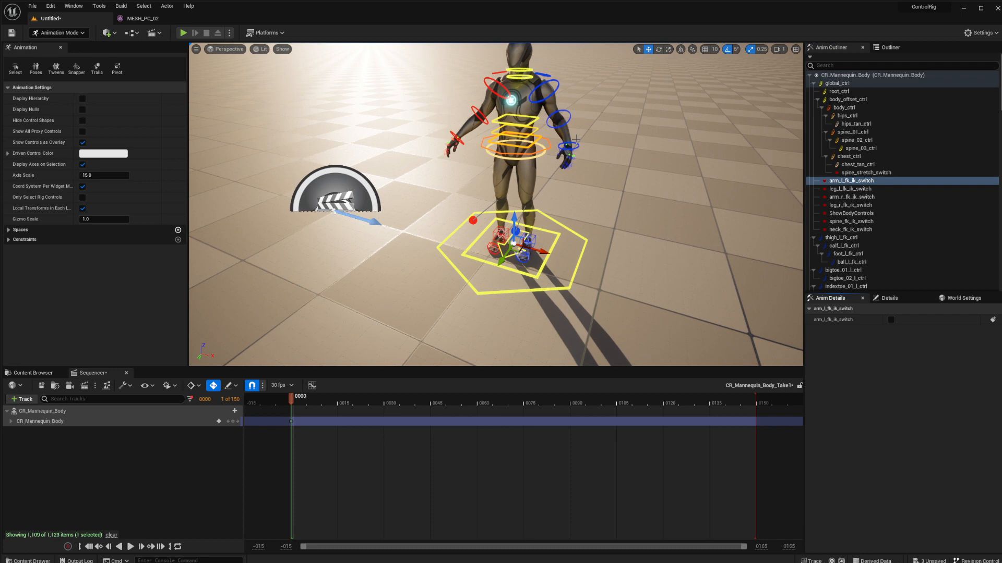
click(574, 145)
key(e)
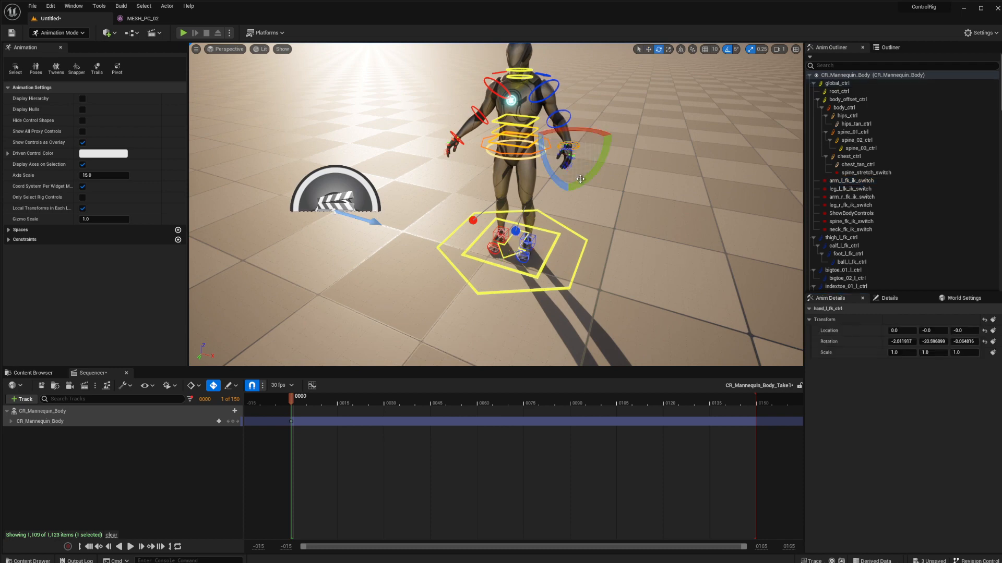
drag(580, 179, 692, 179)
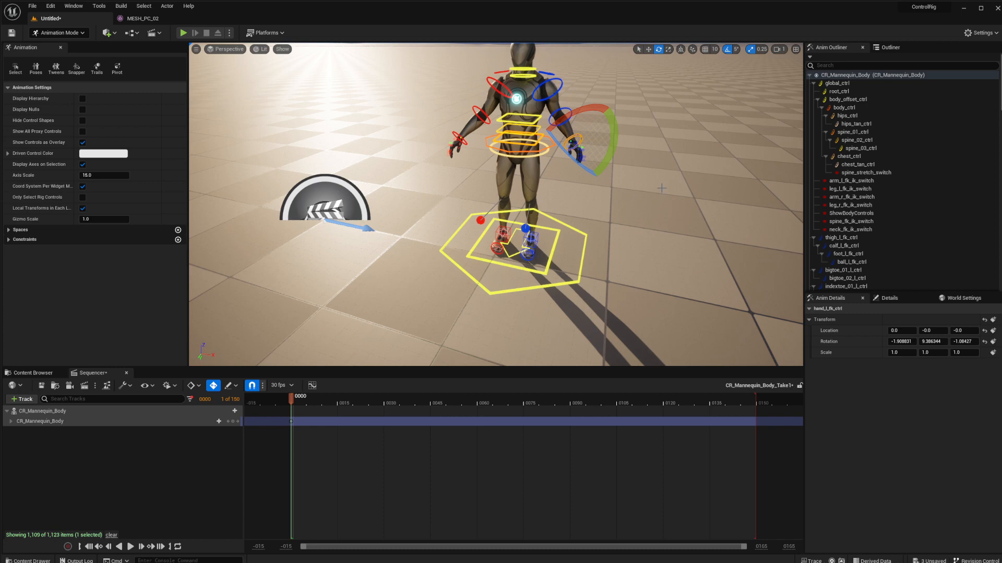
key(Caps_Lock)
click(674, 221)
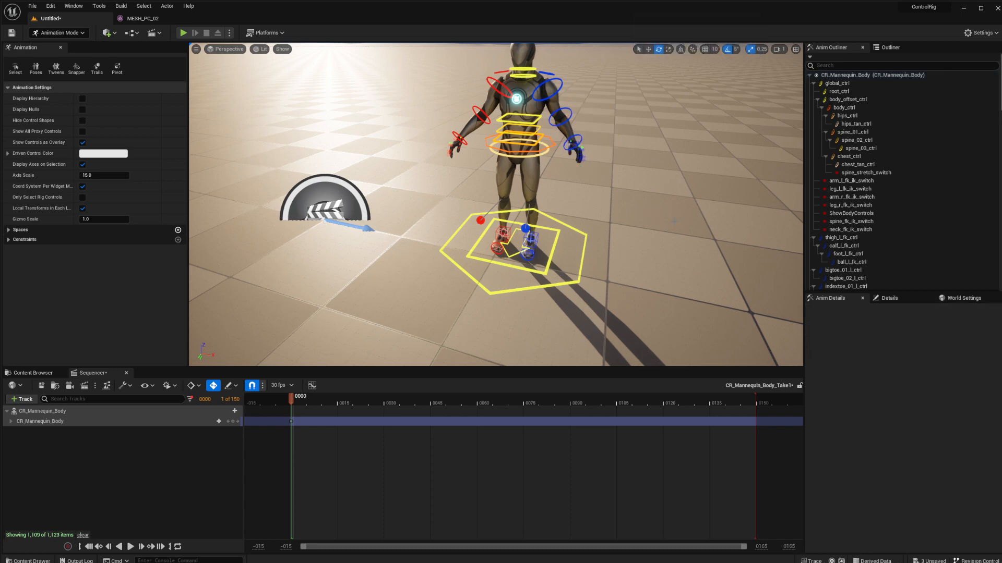
key(Caps_Lock)
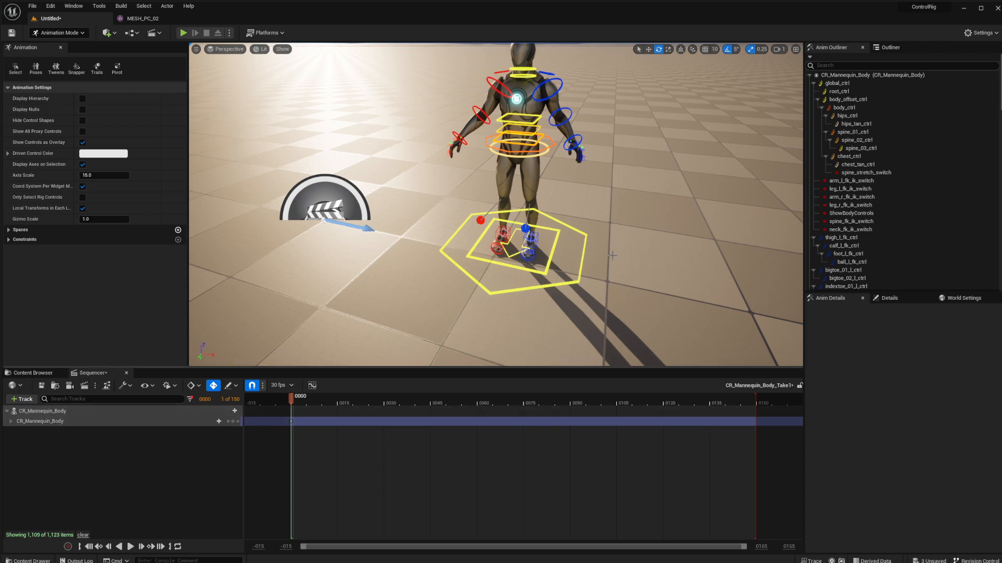
Step: Try rotating the left foot roll control, foot_roll_l_ctrl, and return it to zero rotation
alt+drag(529, 282, 415, 255)
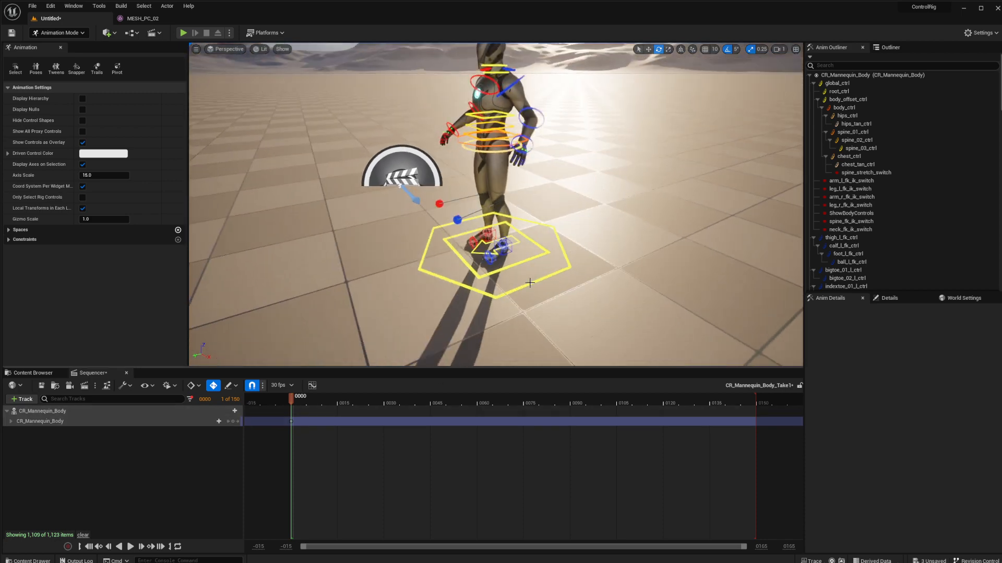
scroll(529, 282, up, 6)
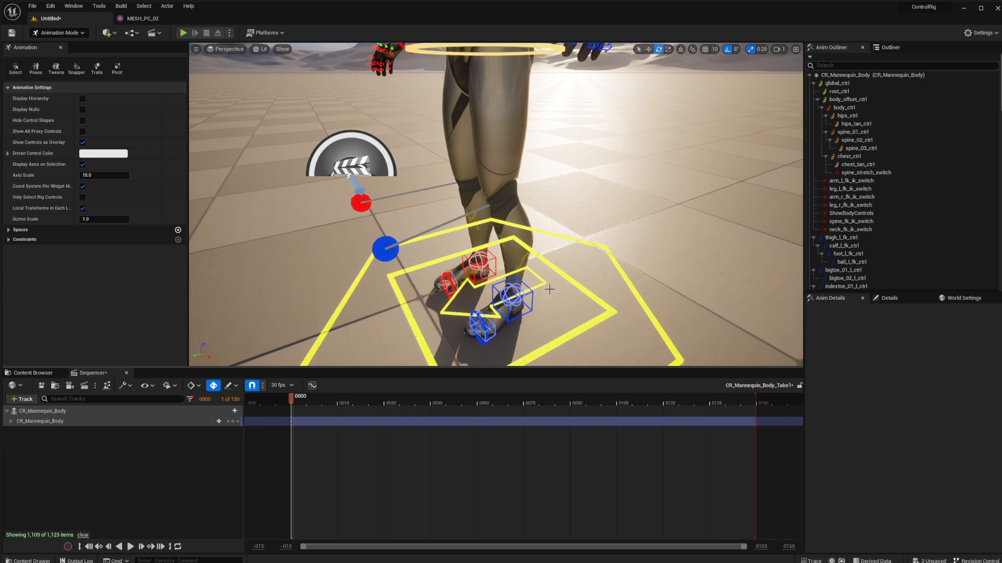
scroll(877, 239, down, 7)
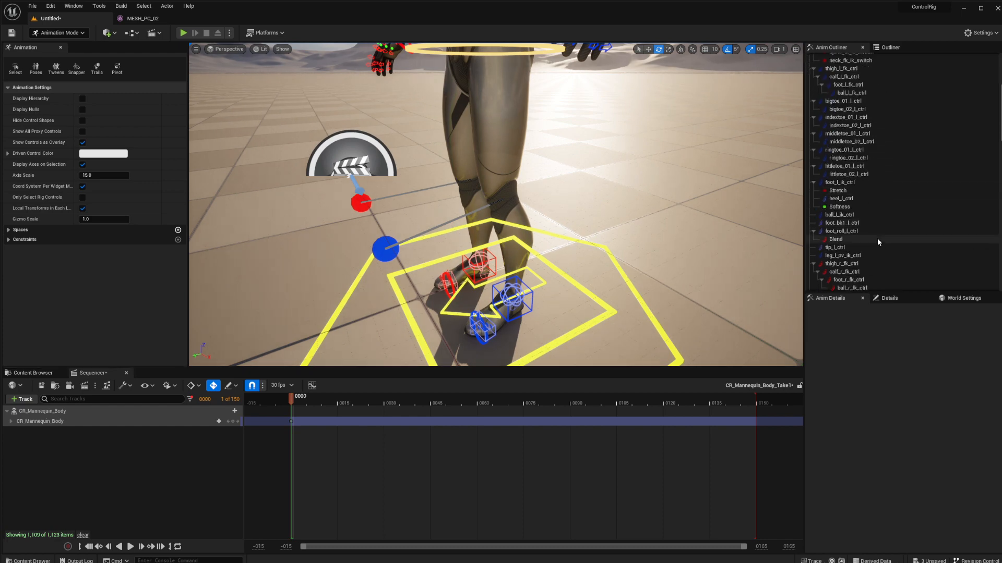
click(850, 232)
mouse_move(532, 274)
mouse_down()
mouse_move(525, 241)
mouse_move(547, 281)
mouse_move(546, 273)
mouse_up()
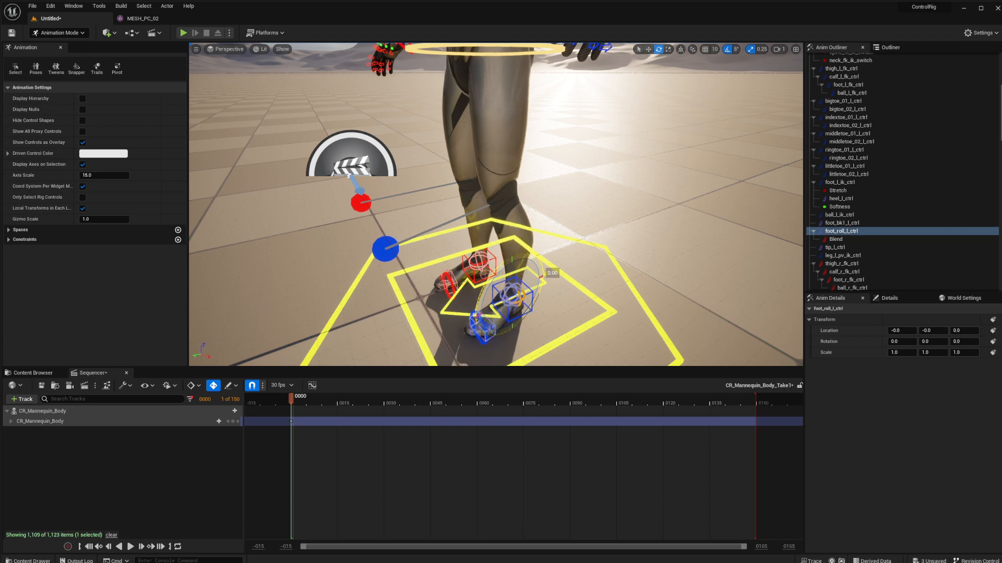
Step: Try rotating the left toe tip control, tip_l_ctrl, and return it to zero rotation
click(844, 255)
click(844, 248)
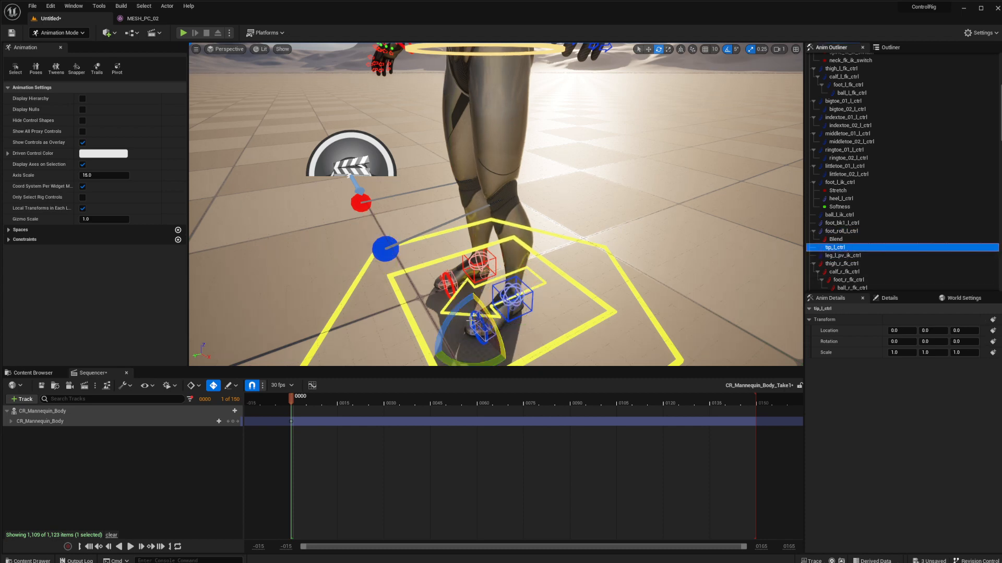
mouse_move(454, 311)
mouse_down()
mouse_move(462, 305)
mouse_move(454, 311)
mouse_up()
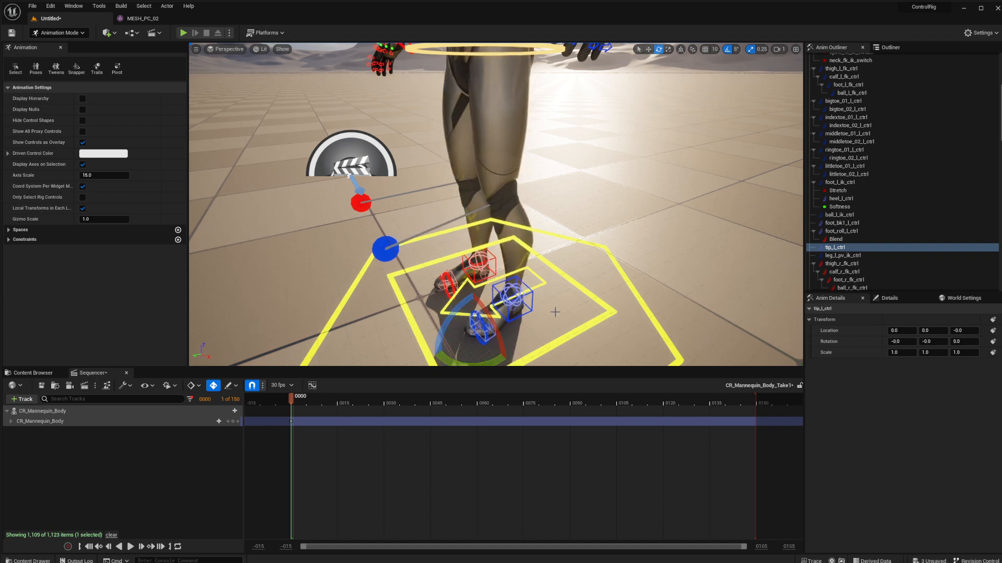
Step: Move the left foot IK control, foot_l_ik_ctrl, slightly upward along its vertical axis
click(521, 302)
key(w)
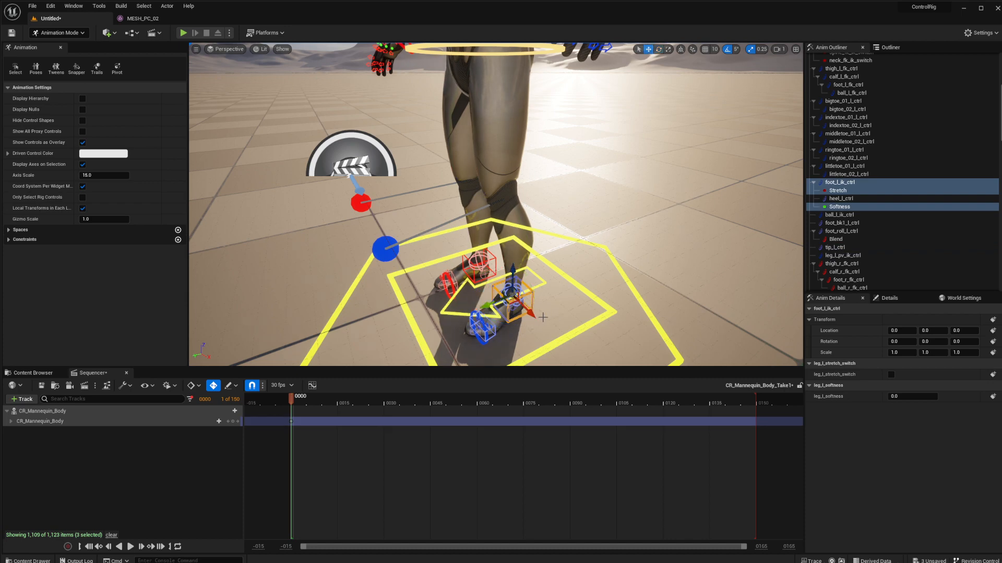
scroll(542, 323, down, 5)
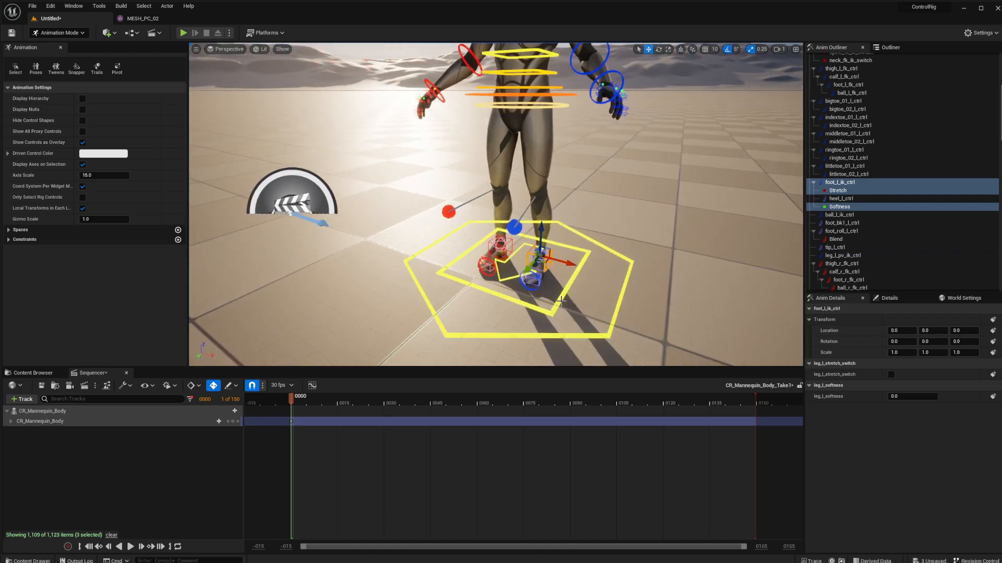
scroll(541, 323, down, 2)
mouse_move(526, 229)
mouse_down()
mouse_move(527, 179)
mouse_move(534, 282)
mouse_move(530, 230)
mouse_up()
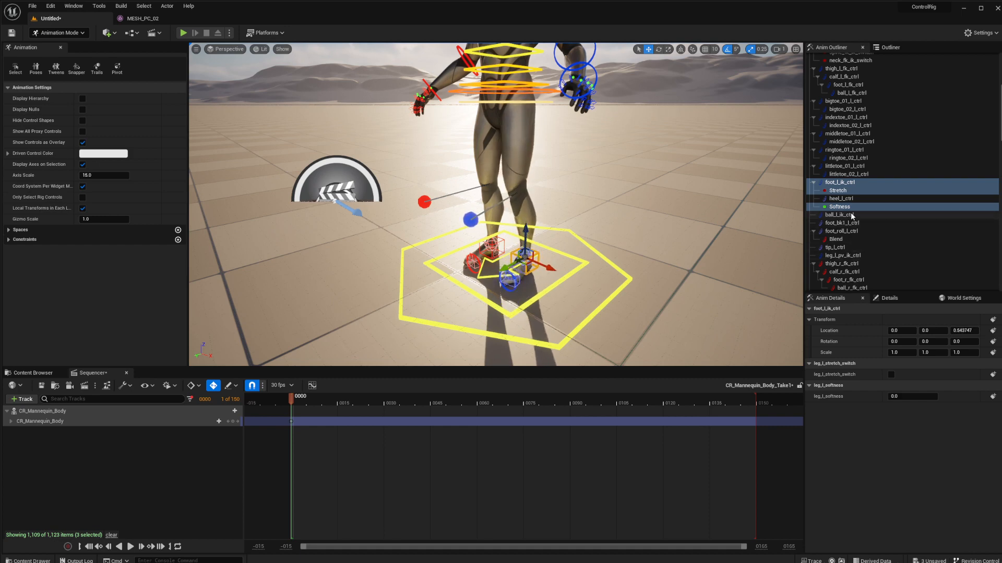
Step: Enable leg_l_stretch_switch for the left leg and move the left foot IK control vertically to test the stretch
click(846, 192)
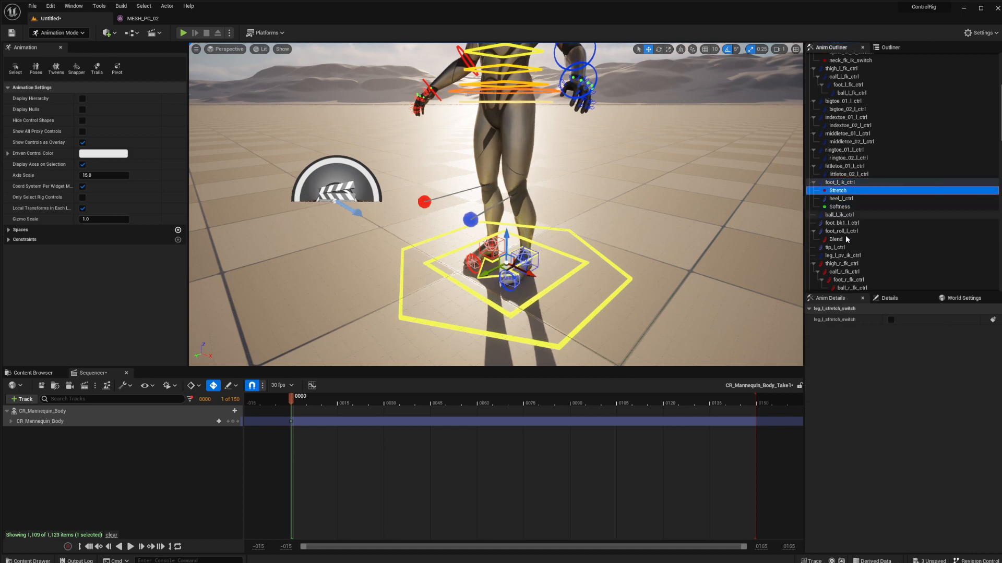
click(891, 320)
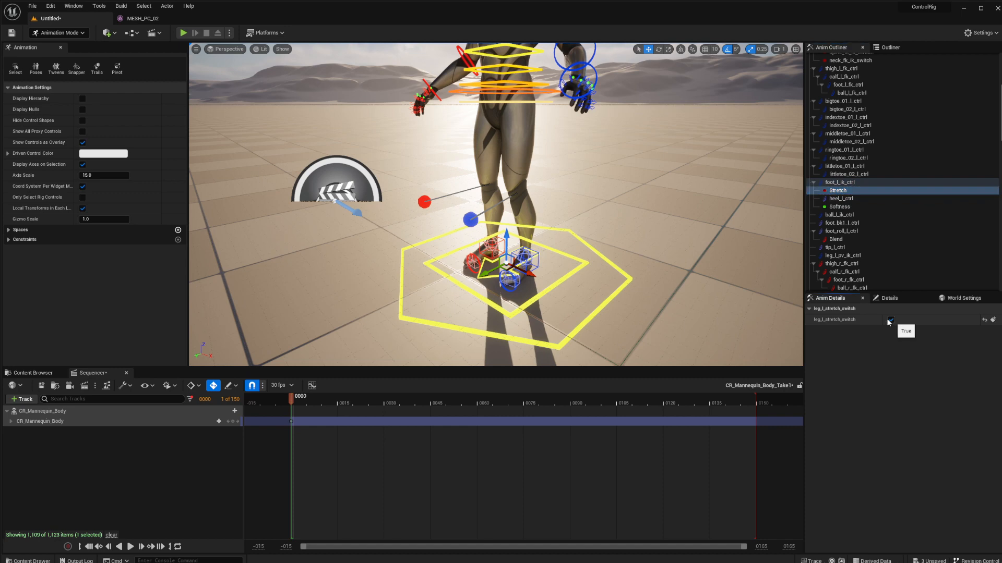
click(537, 262)
mouse_move(525, 230)
mouse_down()
mouse_move(525, 289)
mouse_move(525, 193)
mouse_move(525, 308)
mouse_move(529, 236)
mouse_up()
Step: Try moving the hips control, hips_ctrl, vertically and undo the move
click(541, 102)
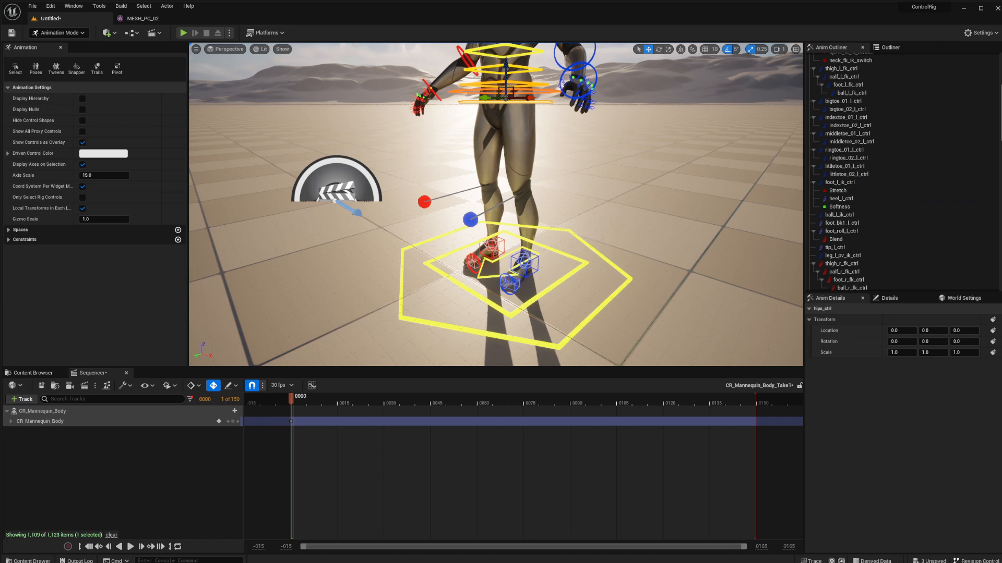
alt+drag(538, 113, 541, 147)
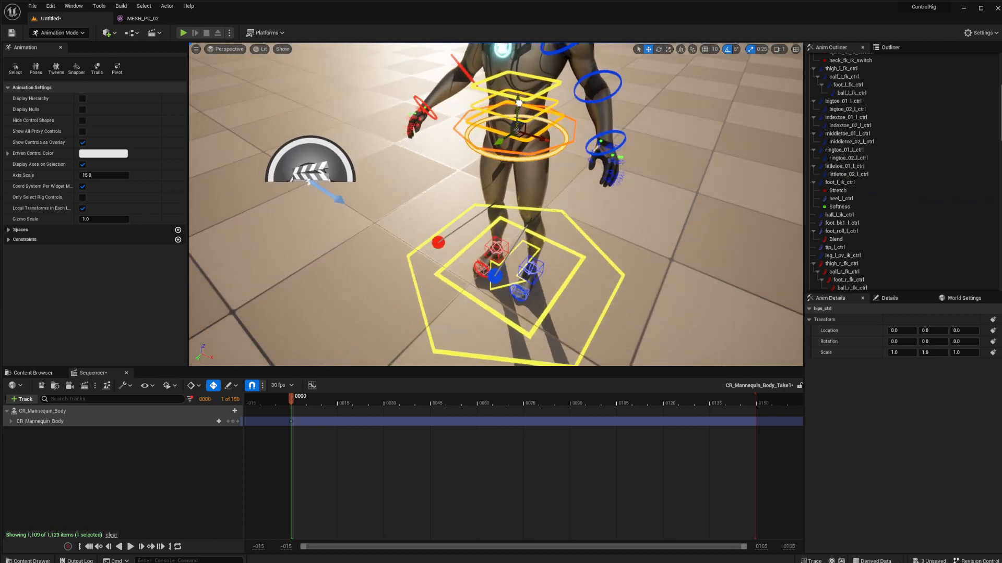
mouse_move(518, 104)
mouse_down()
mouse_move(518, 118)
mouse_move(518, 107)
mouse_up()
key(ctrl+z)
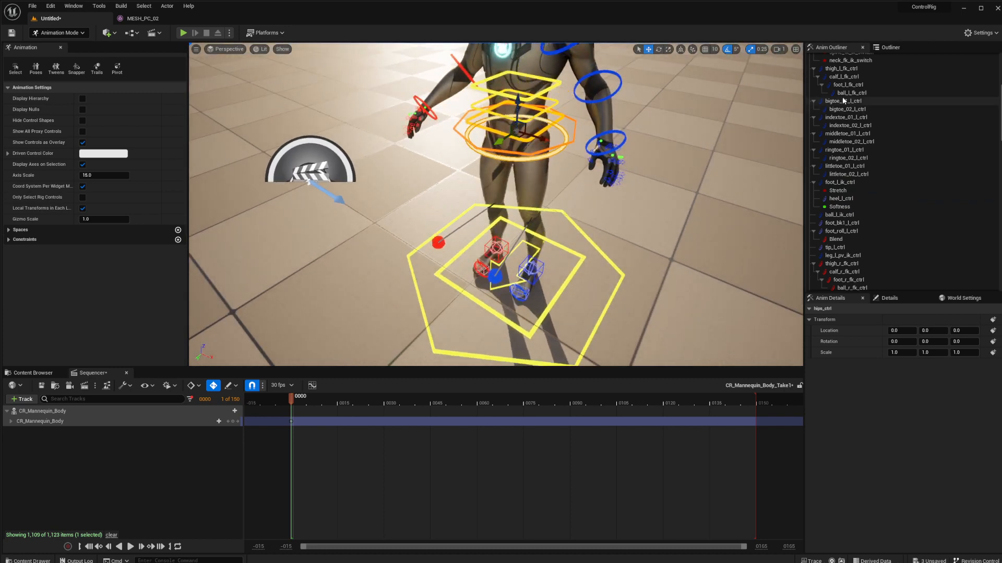
scroll(874, 92, up, 5)
scroll(875, 107, up, 2)
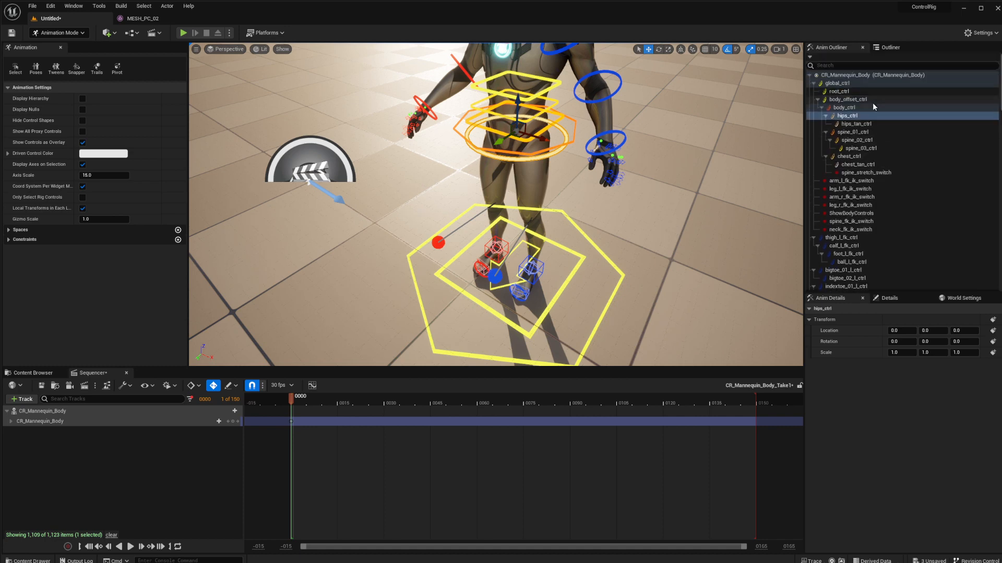
Step: Try raising the whole body with body_ctrl to see how the legs and feet follow, and undo the moves
click(853, 109)
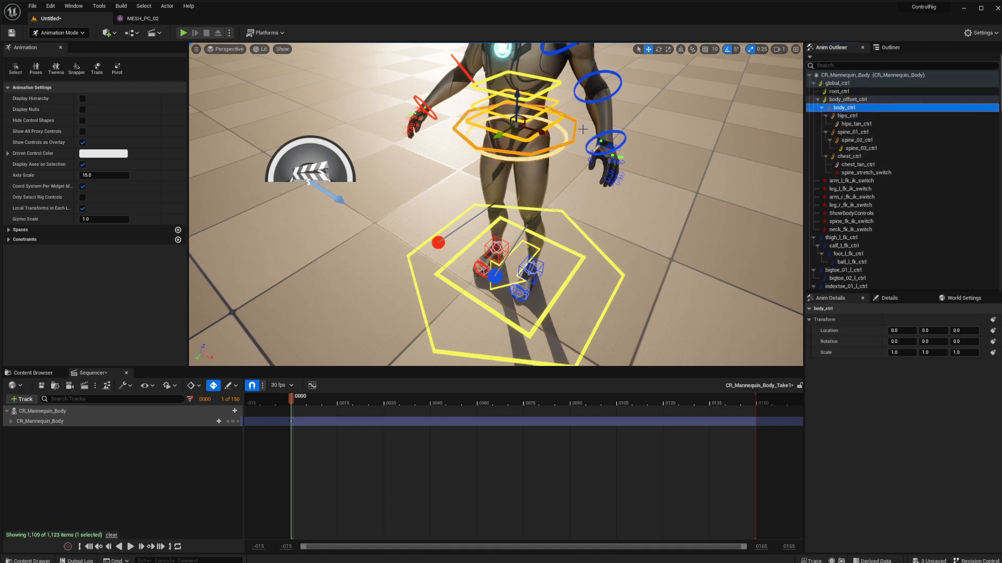
drag(516, 99, 517, 68)
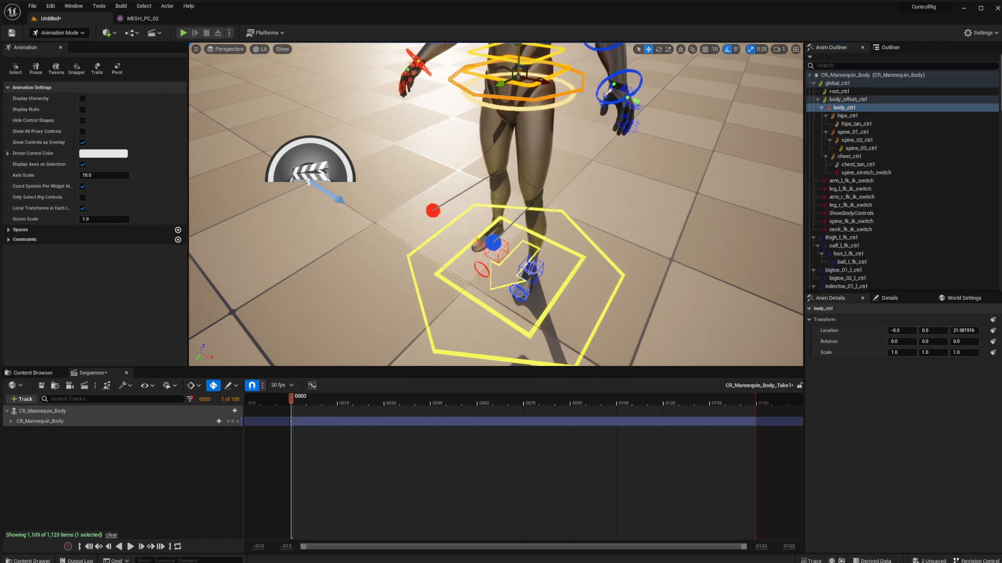
scroll(564, 159, down, 5)
drag(508, 120, 509, 80)
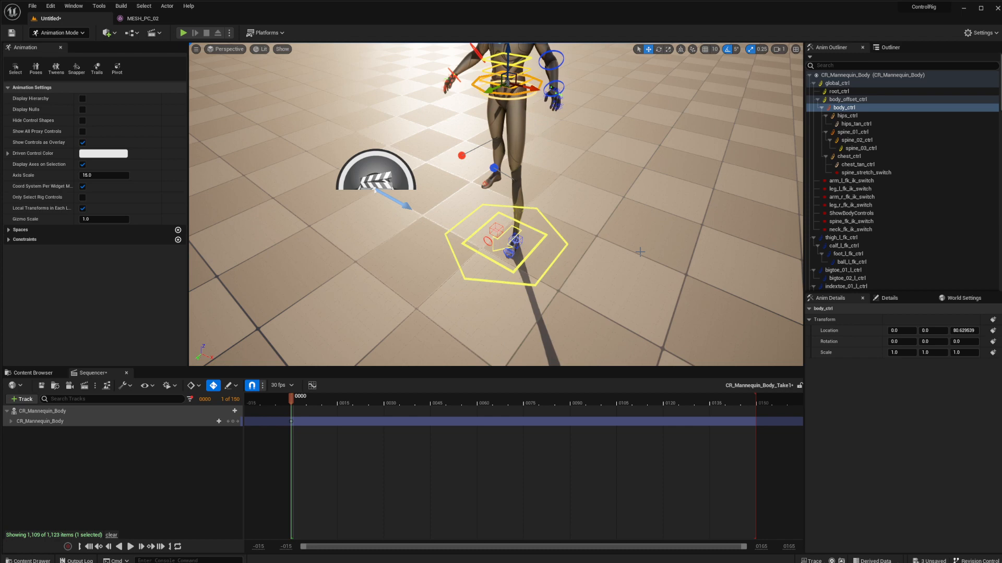
alt+drag(579, 260, 553, 262)
scroll(526, 263, up, 2)
scroll(485, 260, up, 1)
alt+drag(485, 260, 459, 281)
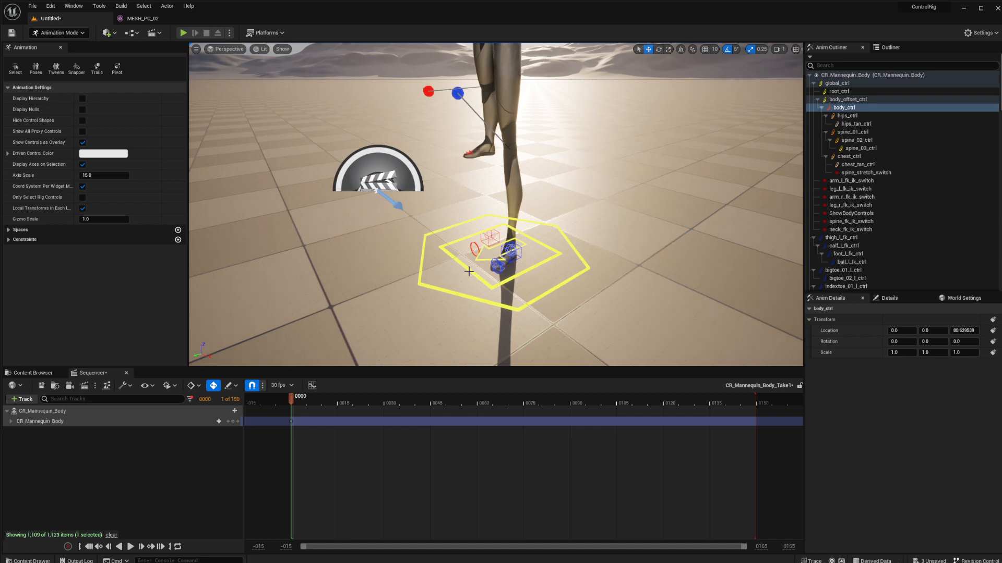
key(ctrl+z)
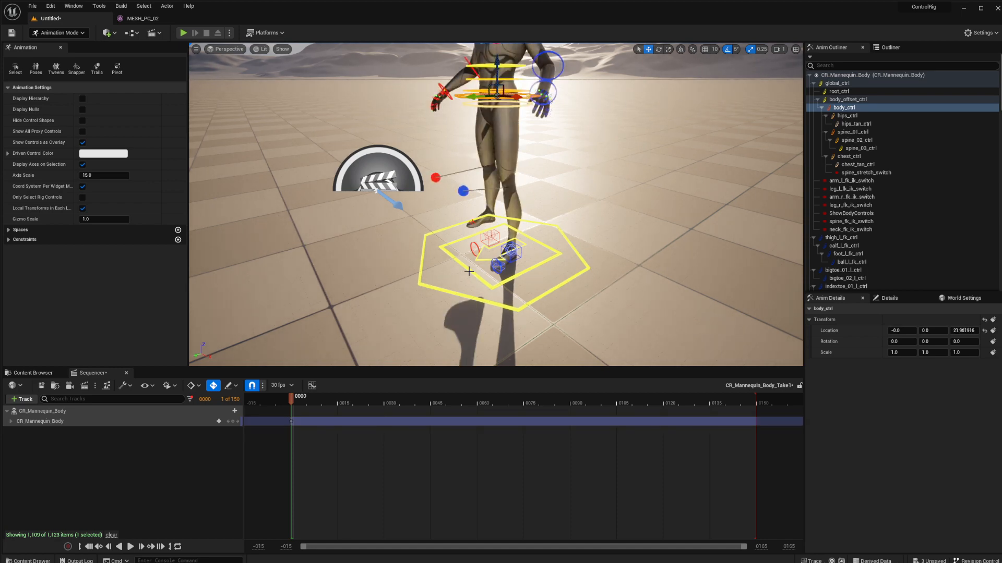
key(ctrl+z)
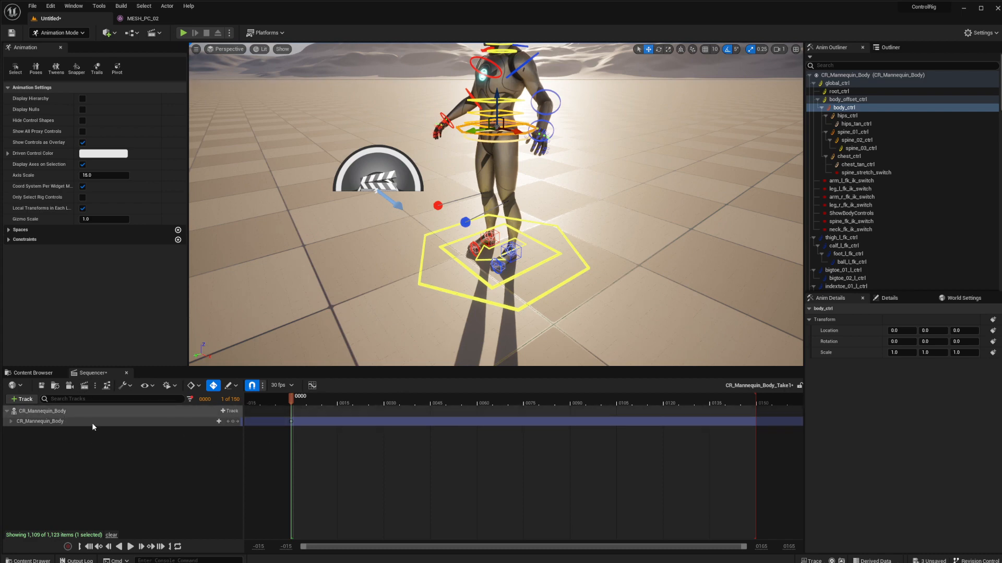
right_click(61, 412)
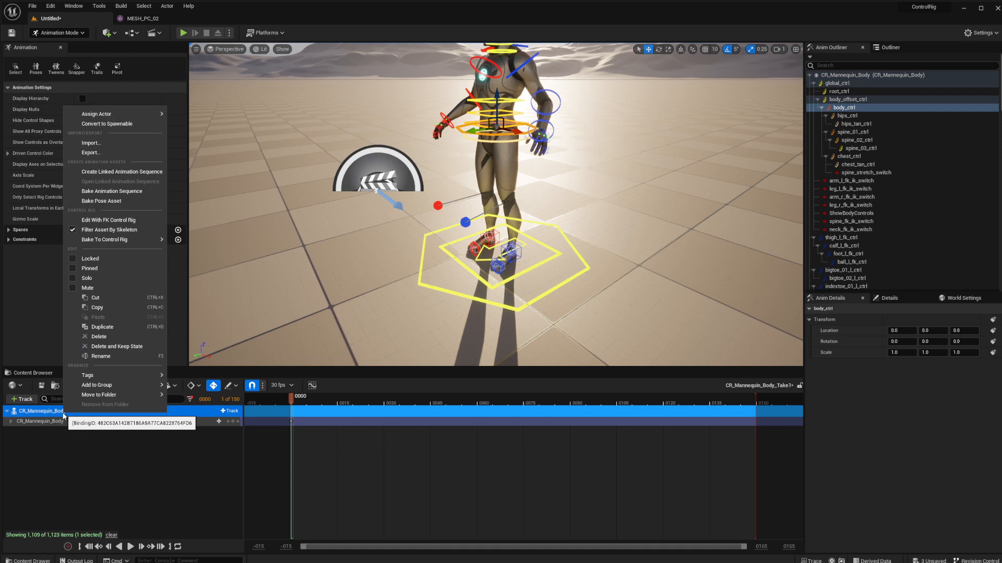
click(113, 154)
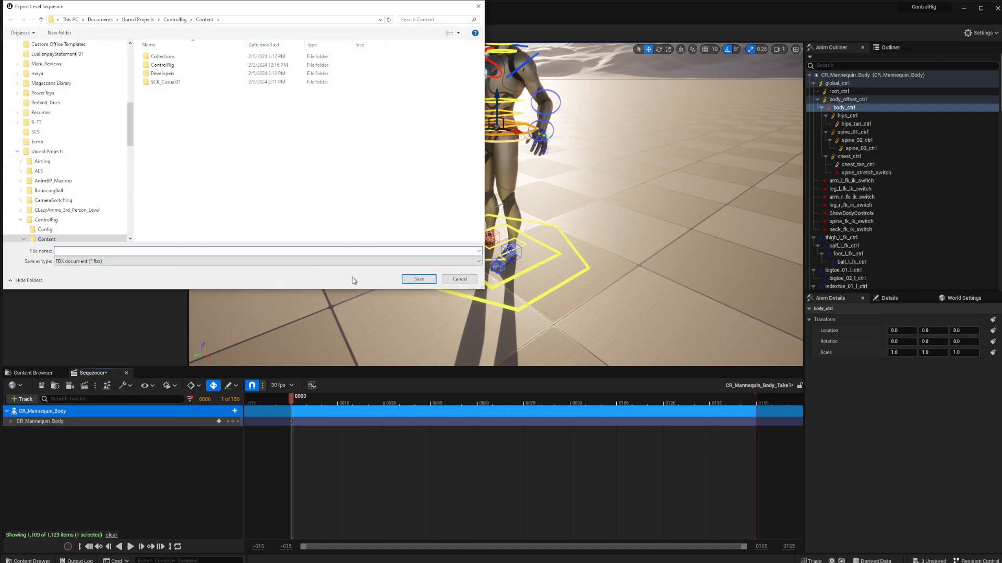
click(457, 279)
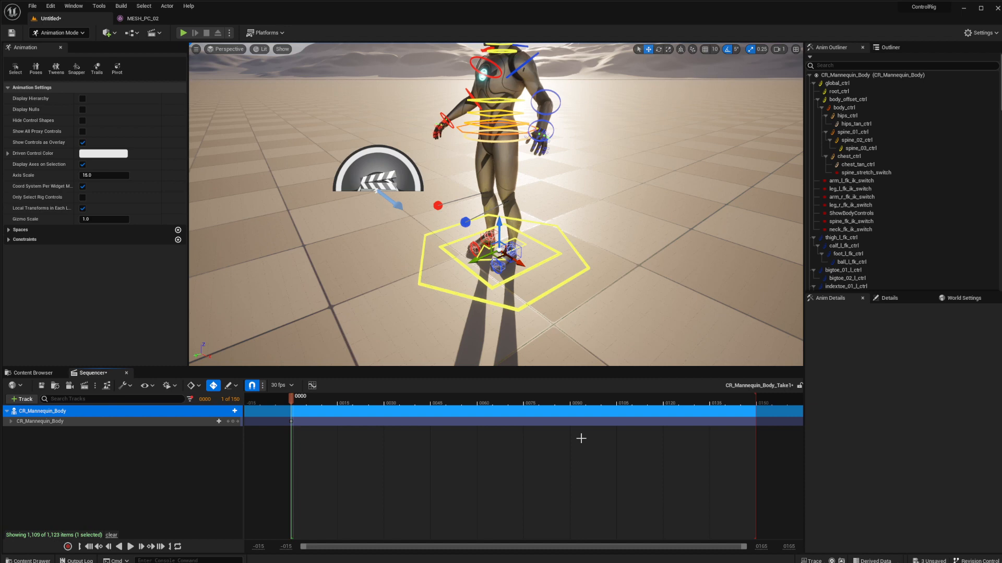
Step: View the MESH_PC_02 character and its Stylized Character Kit: Casual 01 page in the Epic Games Launcher, and return to the level
click(150, 20)
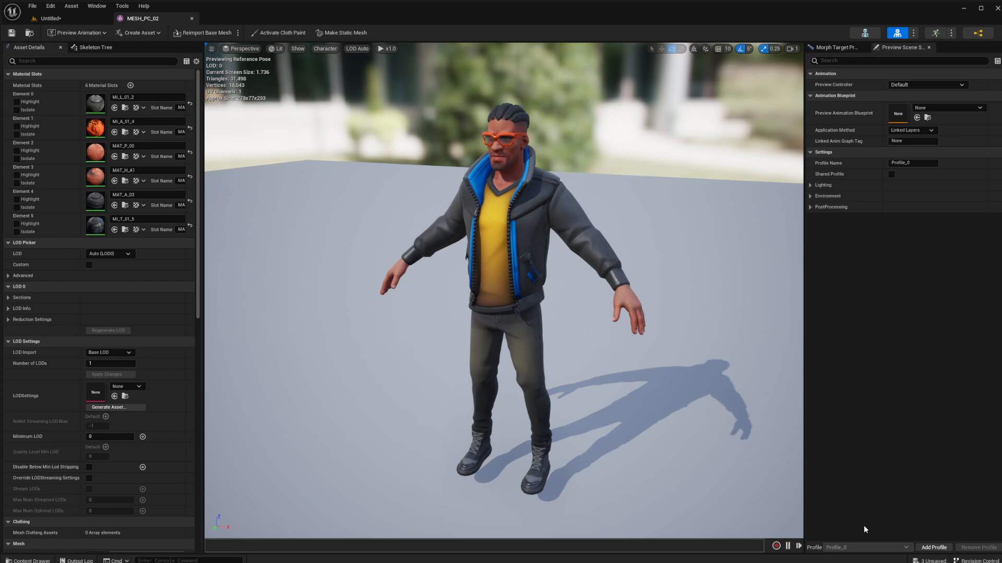
key(alt+Tab)
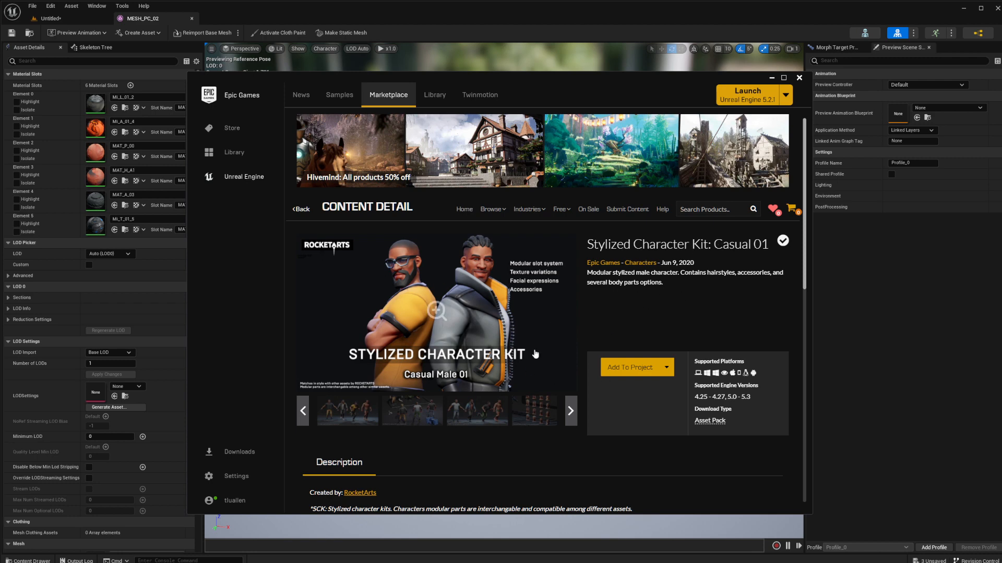
click(936, 383)
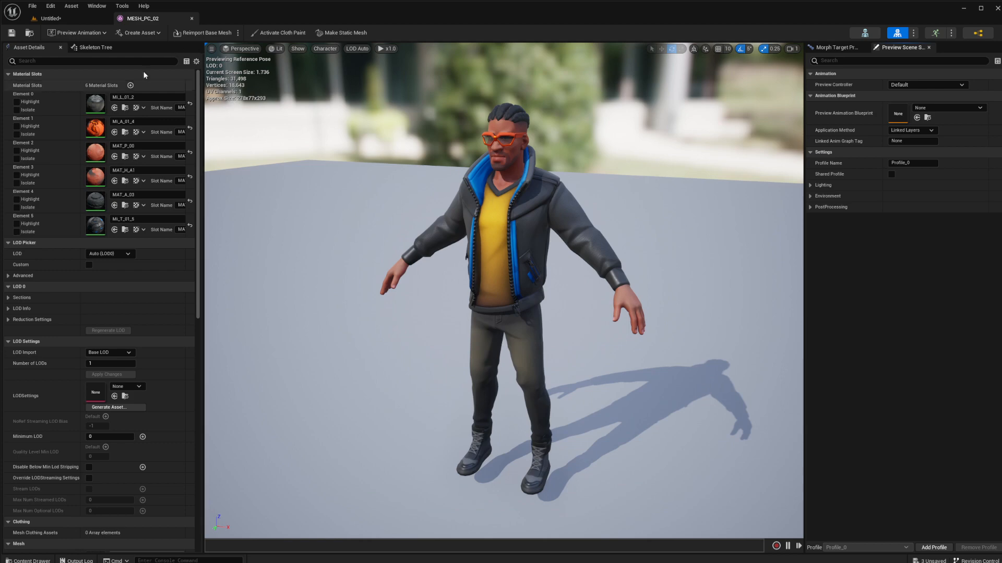
click(73, 16)
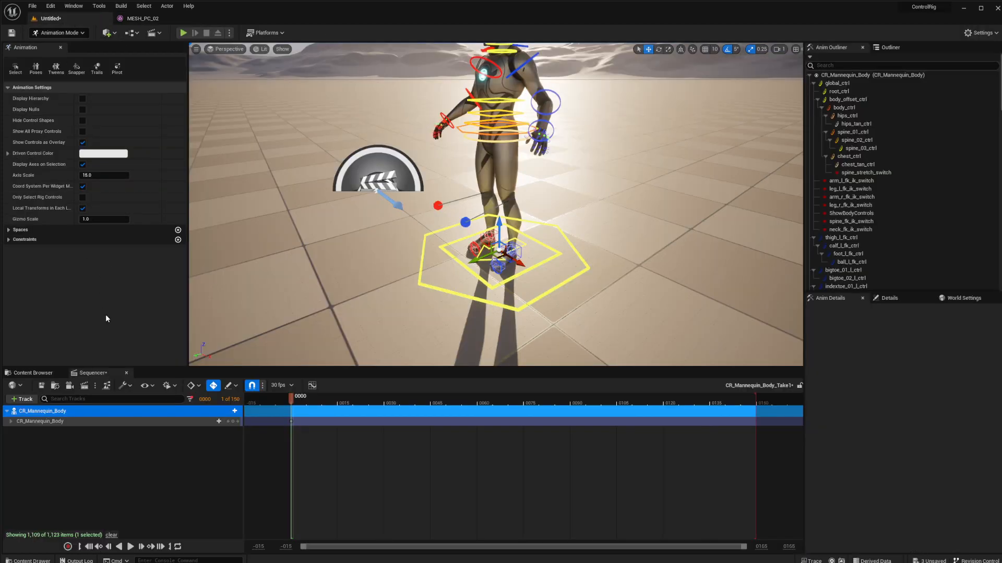
Step: Close Sequencer and open the SCK_Casual01 Models folder Premade_Characters in the project content
click(127, 374)
scroll(46, 501, down, 2)
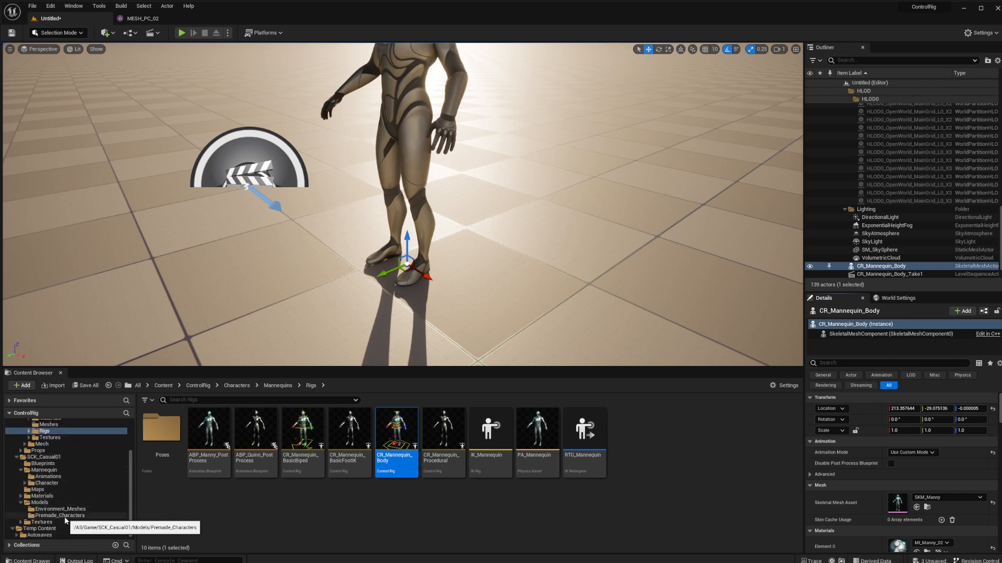
click(63, 516)
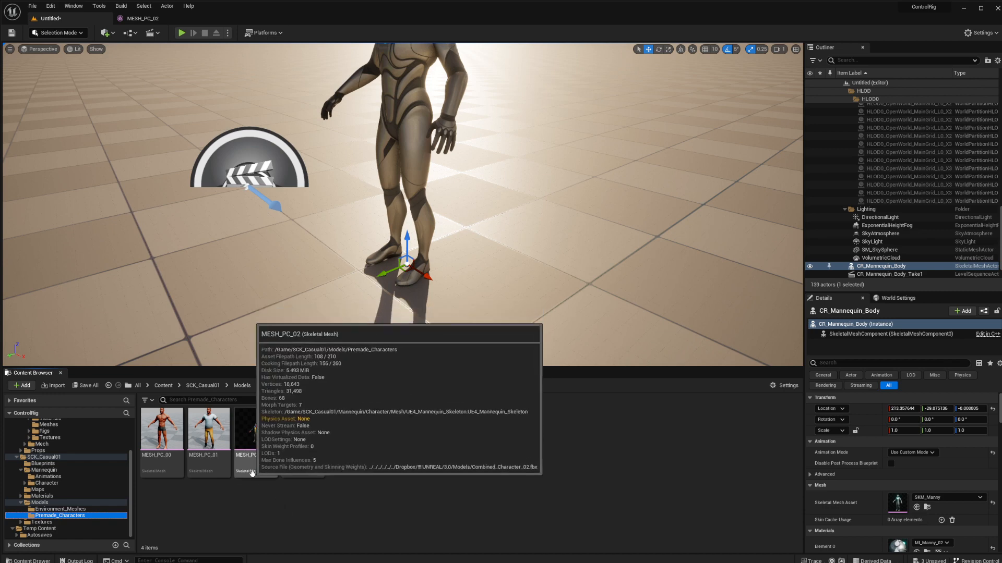
Step: Create a Control Rig from the MESH_PC_02 skeletal mesh and open it for editing
right_click(256, 452)
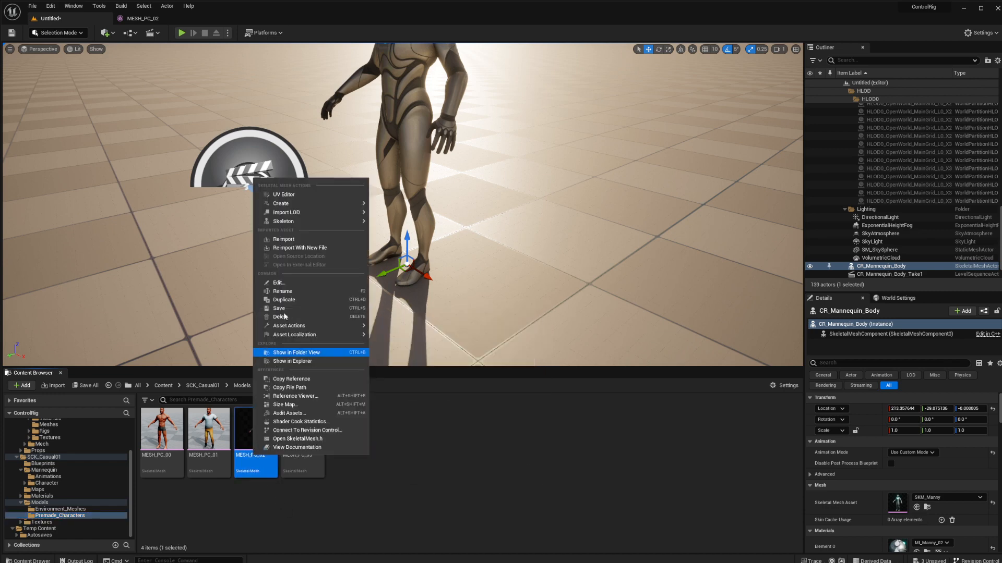
mouse_move(313, 204)
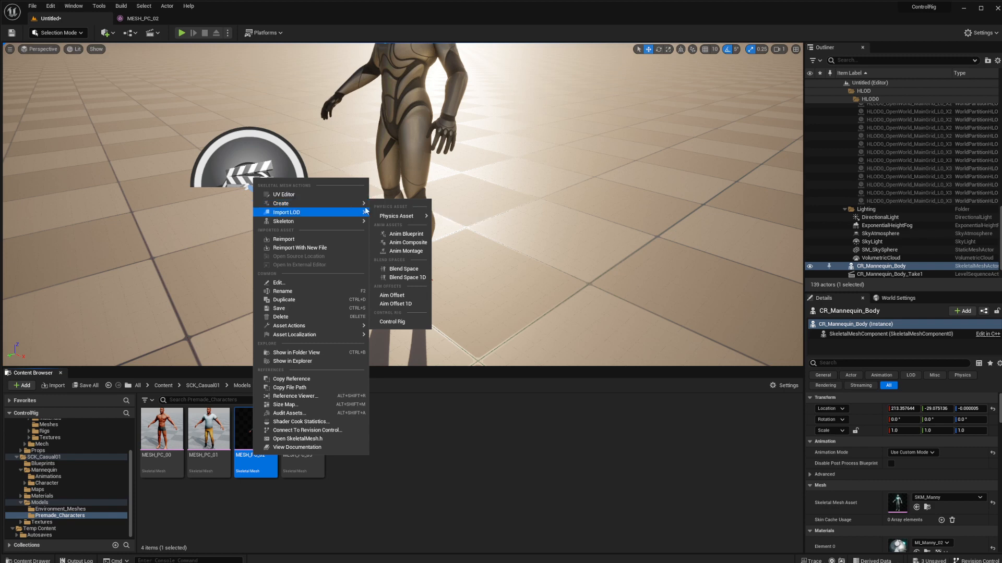
click(399, 322)
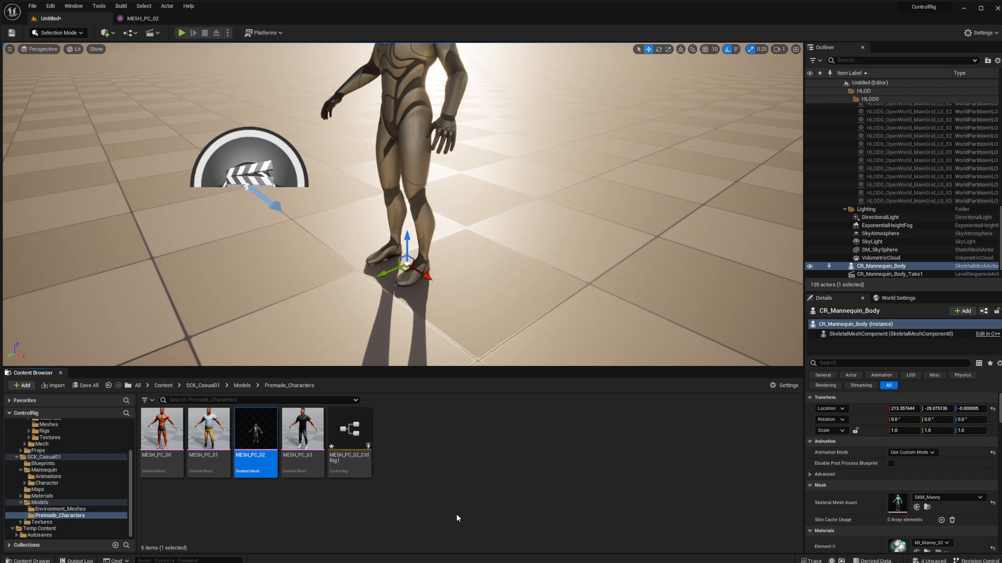
click(346, 441)
double_click(346, 441)
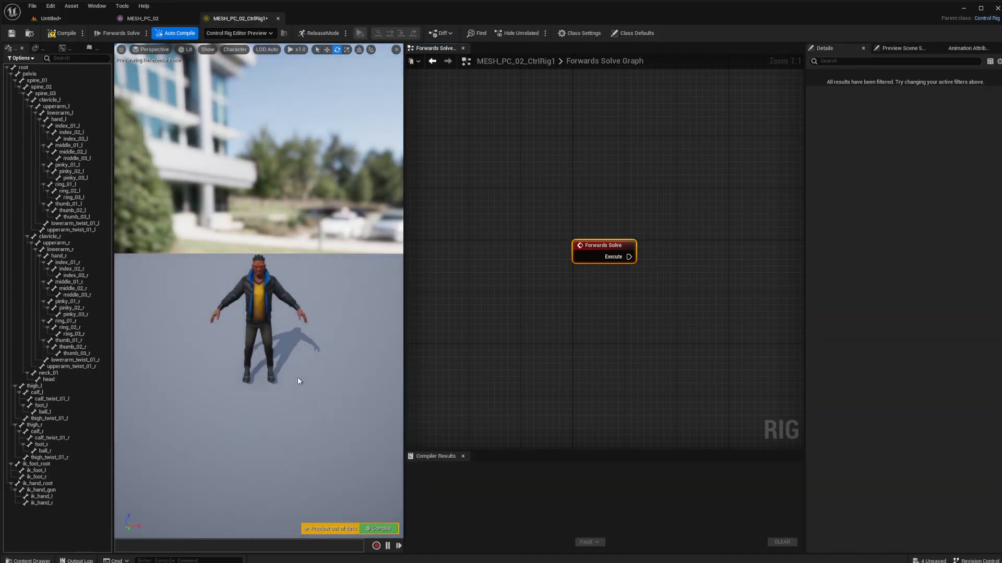
Step: Select the root bone and set the preview's bone drawing to All Hierarchy so the character's full skeleton is drawn
alt+drag(299, 375, 230, 377)
scroll(300, 374, up, 6)
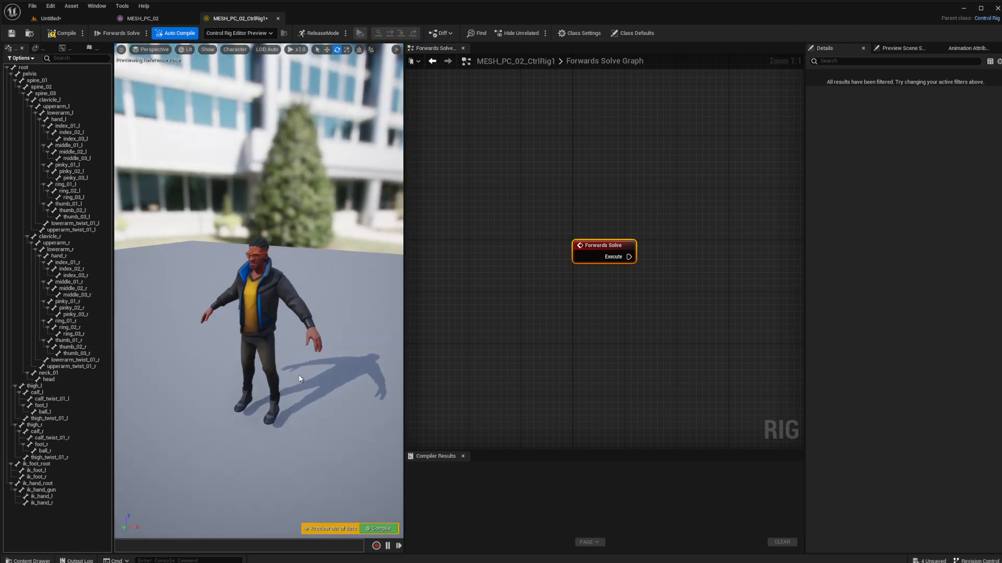
scroll(292, 384, up, 2)
scroll(293, 384, down, 2)
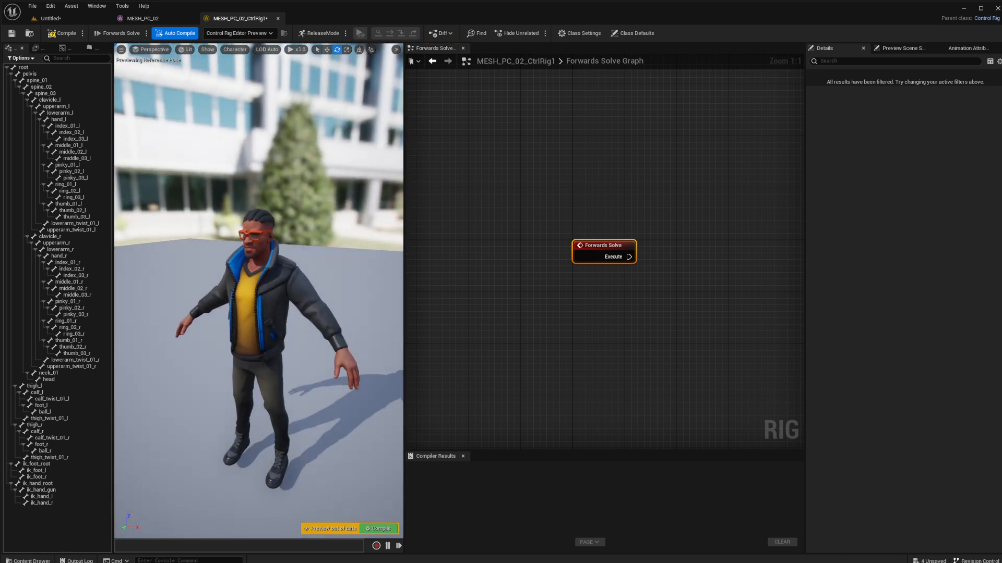
alt+drag(293, 384, 271, 434)
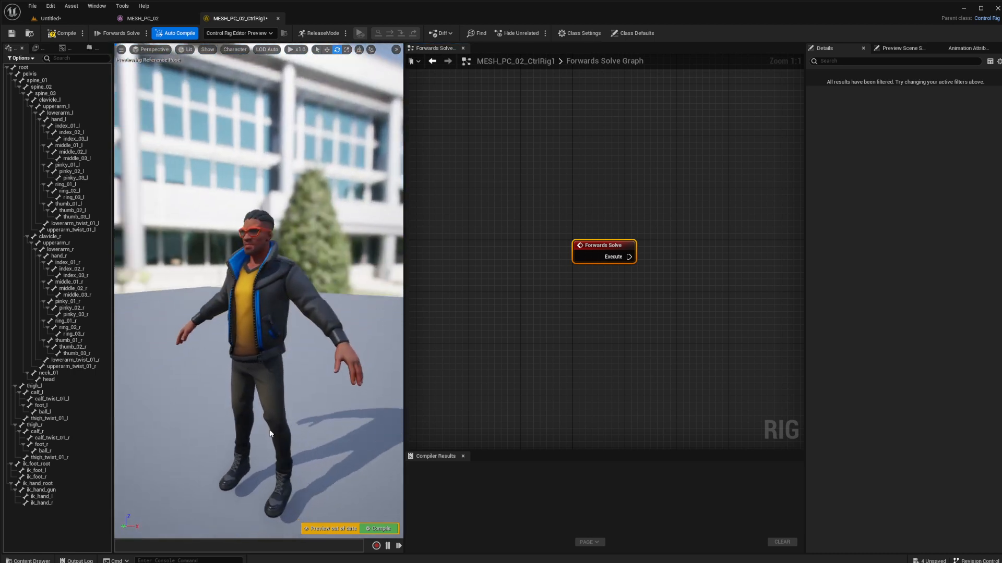
click(24, 68)
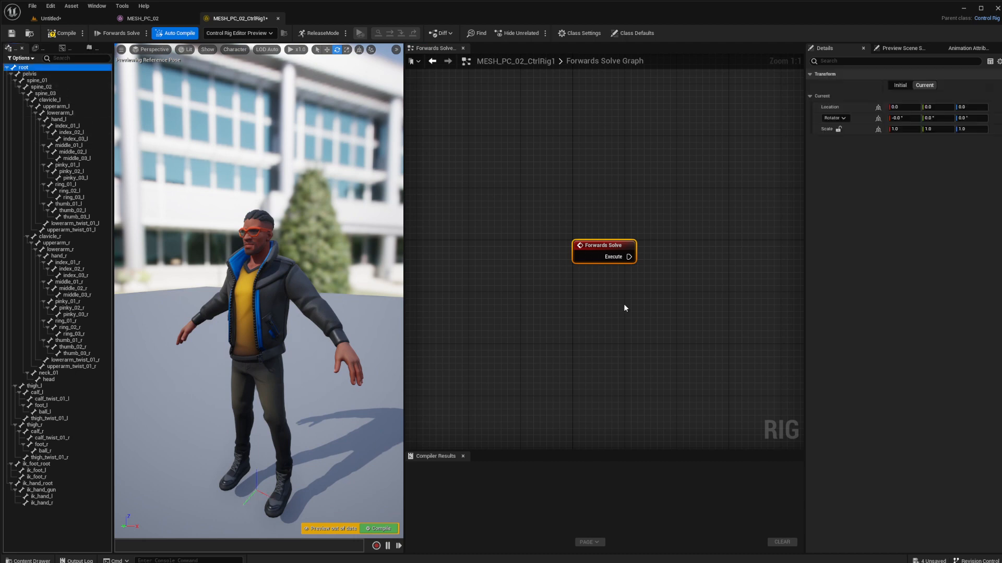
click(207, 49)
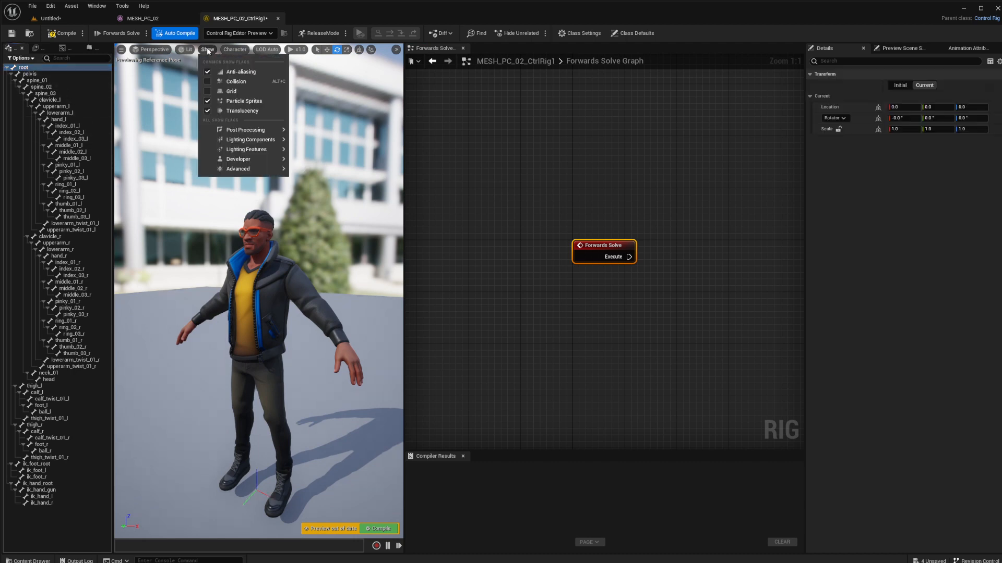
click(234, 49)
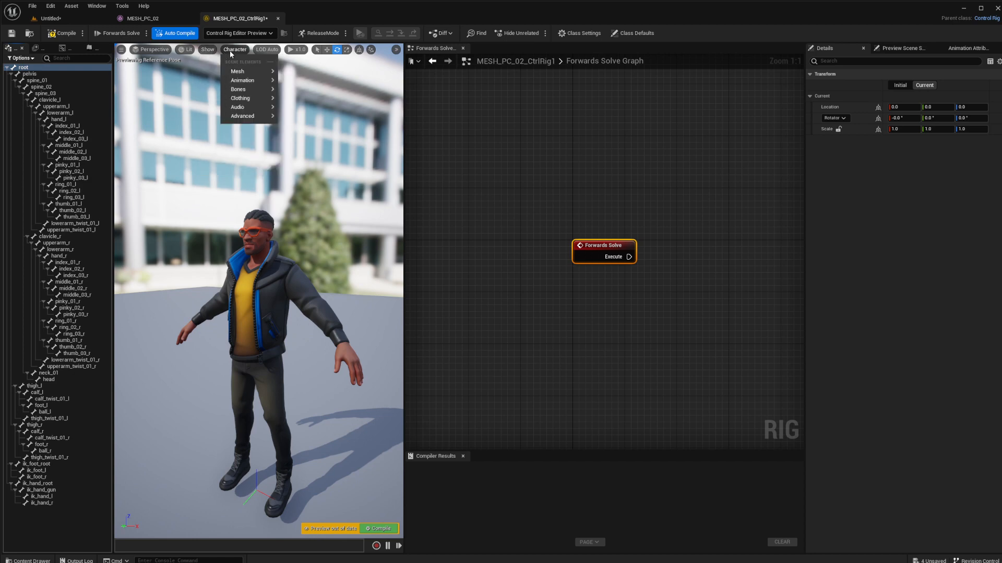
mouse_move(240, 89)
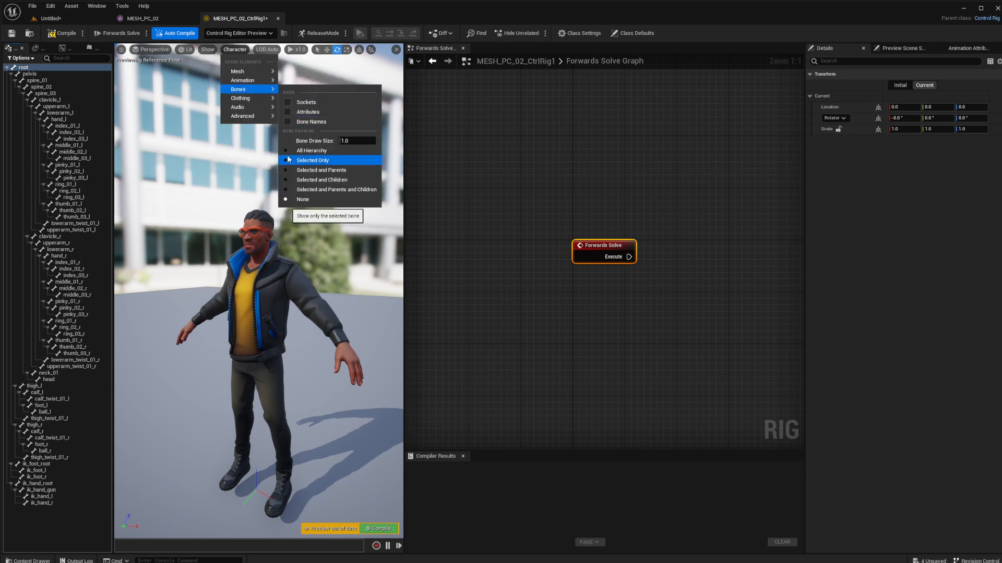
click(310, 151)
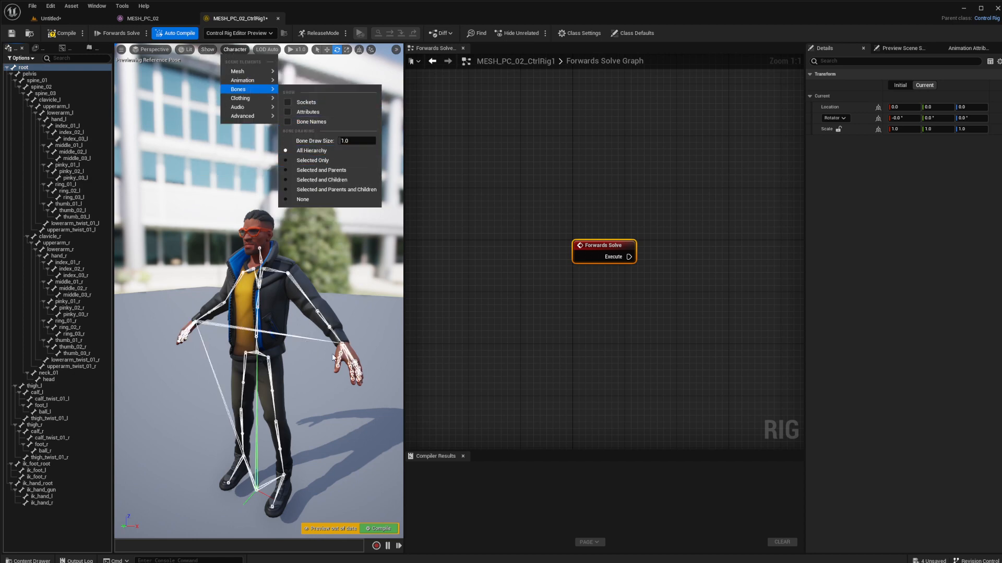
mouse_move(287, 408)
alt+mouse_down()
mouse_move(347, 407)
mouse_move(286, 406)
alt+mouse_up()
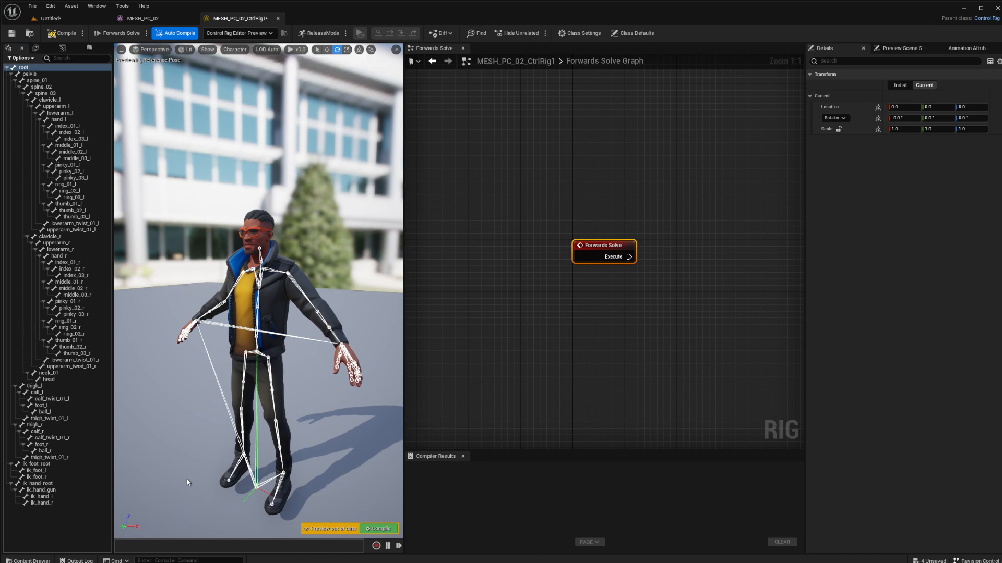
Step: Add a new control from the root bone and unparent it in the rig hierarchy
right_click(33, 69)
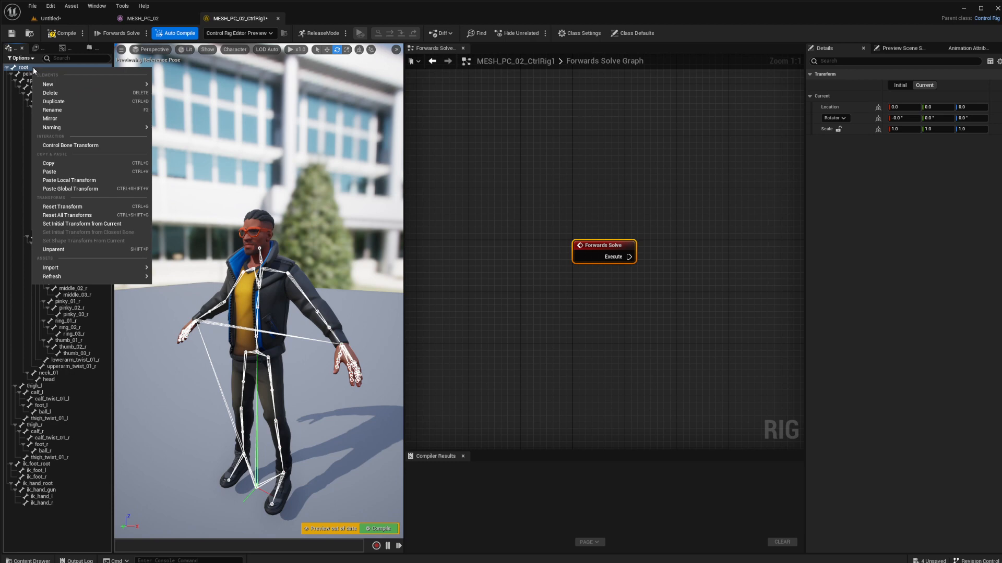
mouse_move(58, 84)
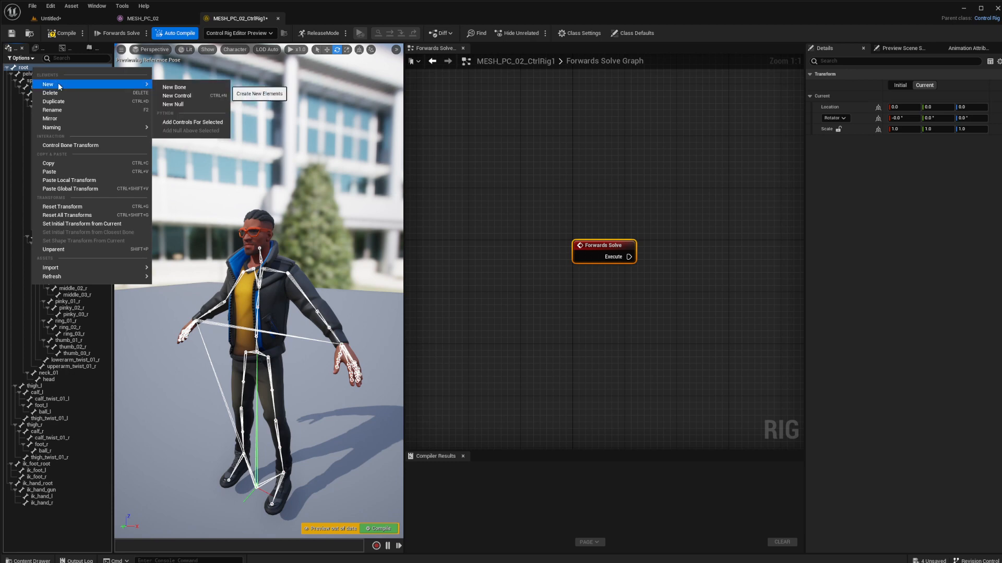
click(195, 99)
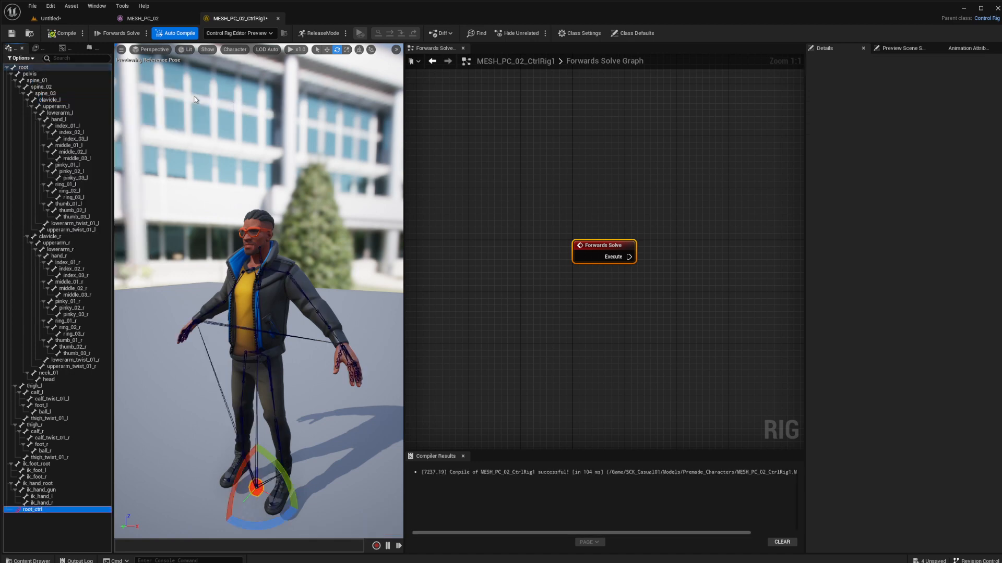
right_click(29, 510)
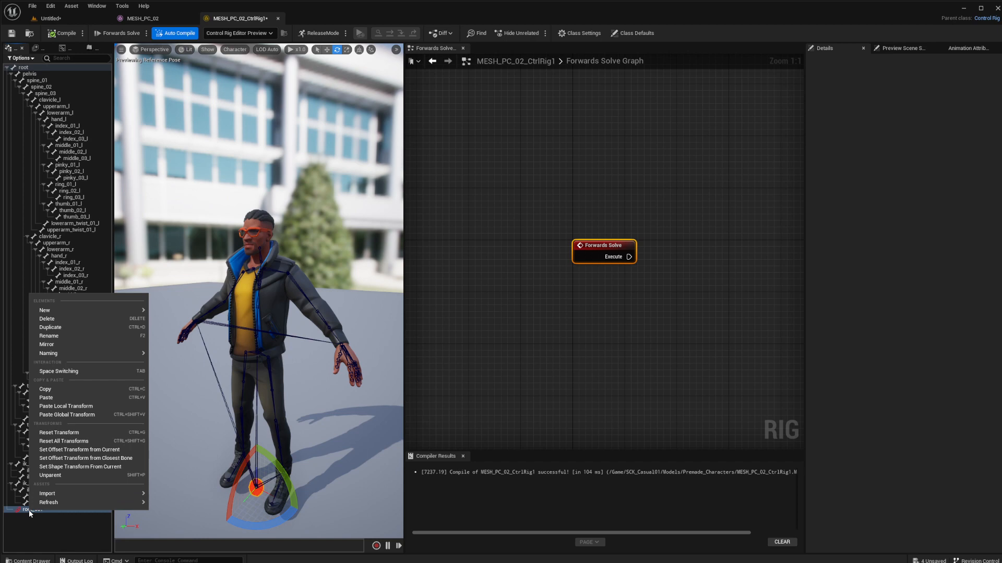
click(56, 475)
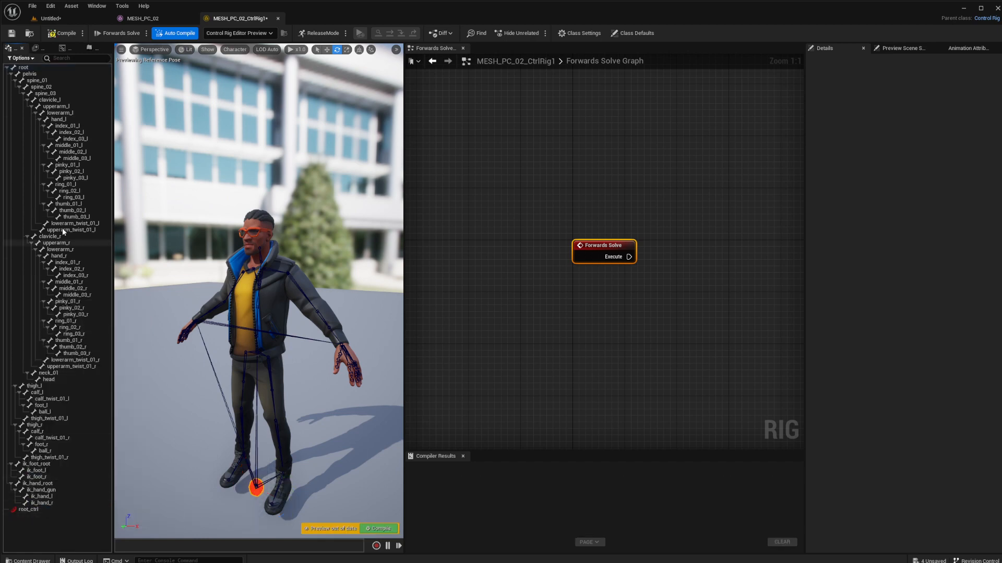
Step: Give root_ctrl the Triangle_Thick shape and set its shape scale uniformly to 12.5 with the axes locked together
click(34, 510)
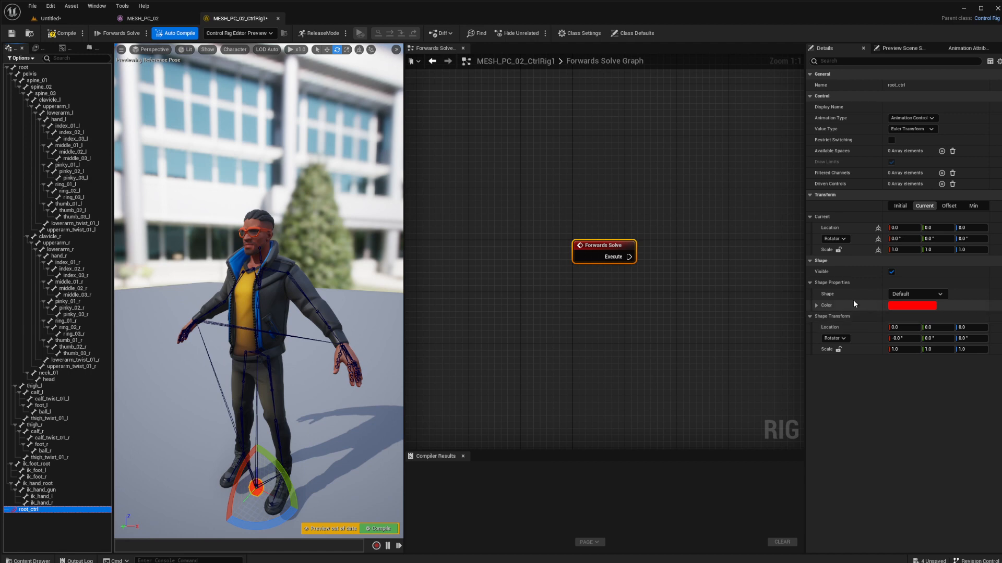
click(941, 295)
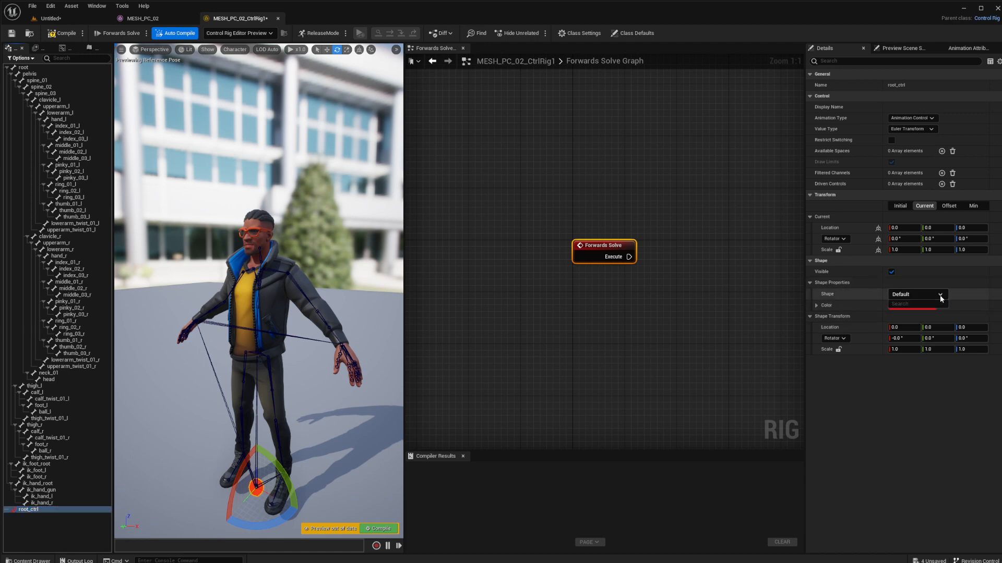
scroll(925, 383, down, 10)
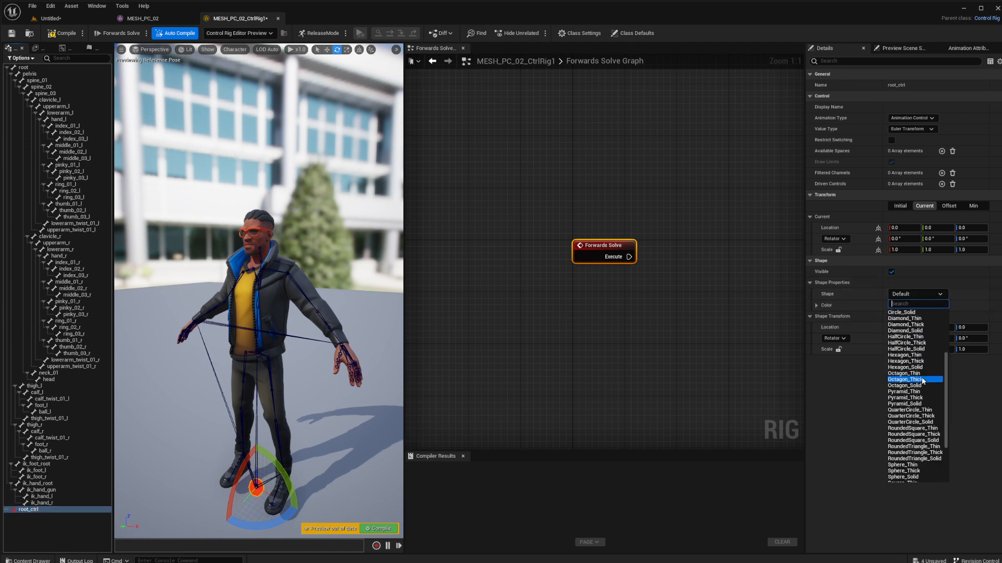
click(910, 456)
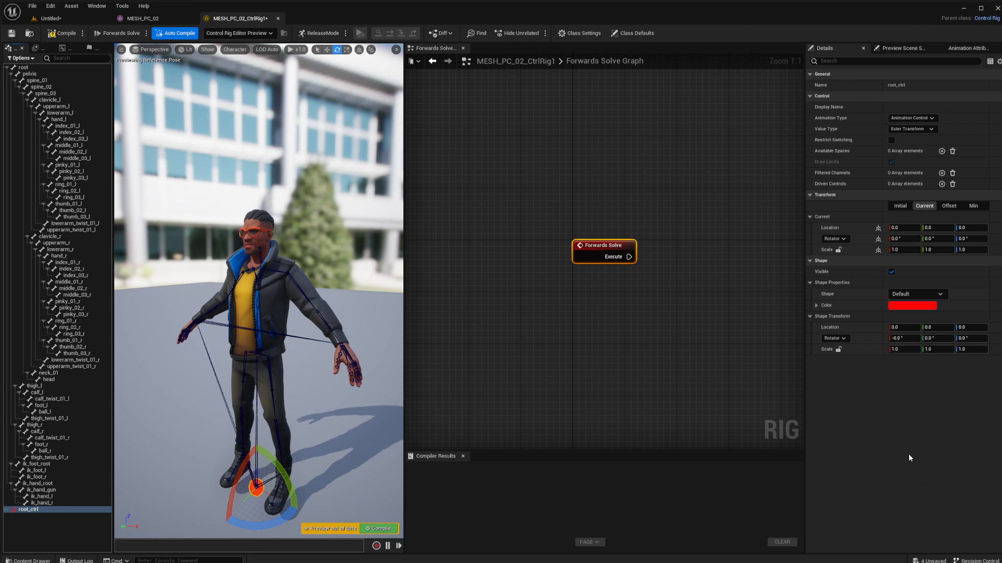
click(838, 349)
click(904, 349)
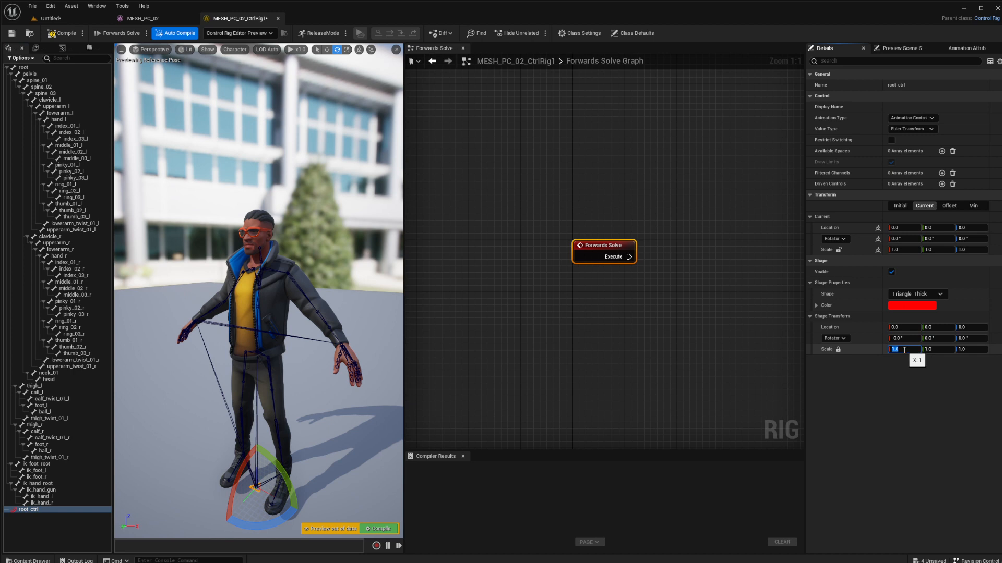
text(12.5)
key(Return)
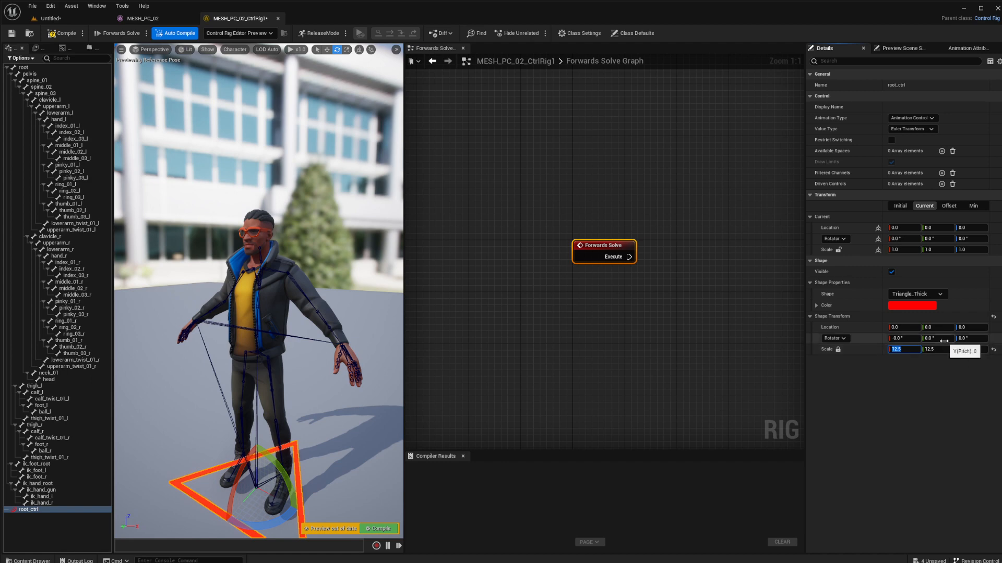
Step: Set the yaw (Z) rotation of the root_ctrl shape to 180° in its shape transform
click(971, 339)
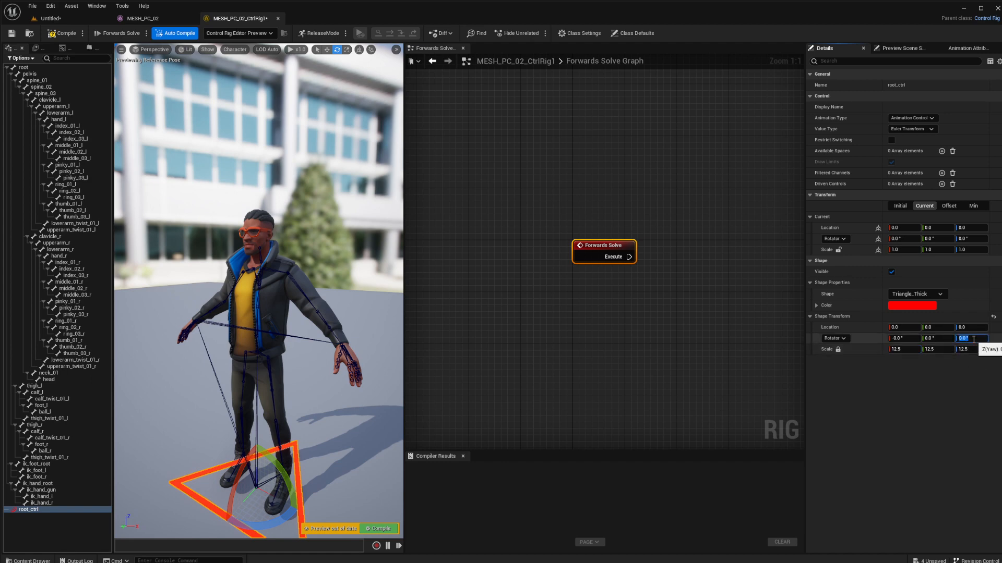
text(45)
key(Return)
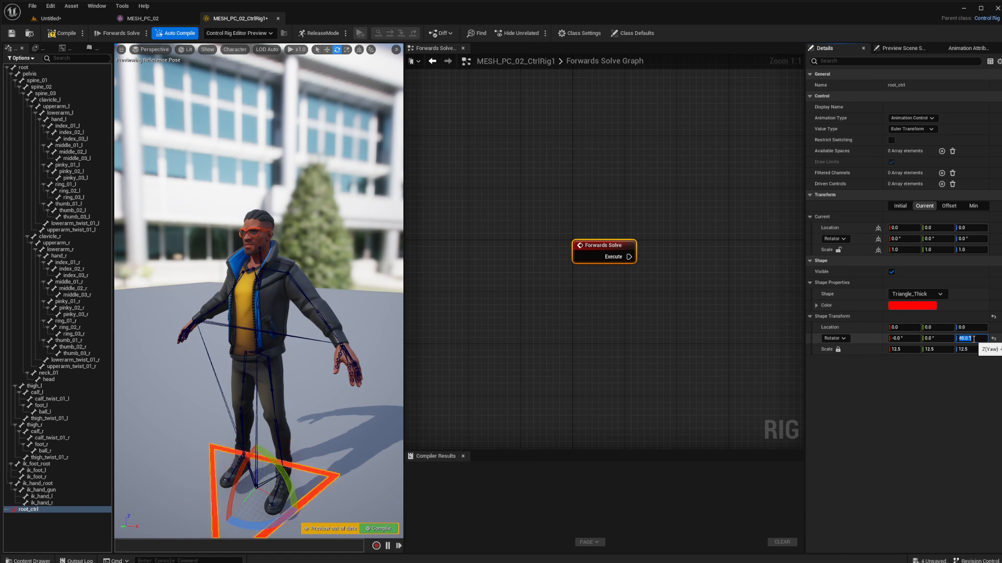
text(180)
key(Return)
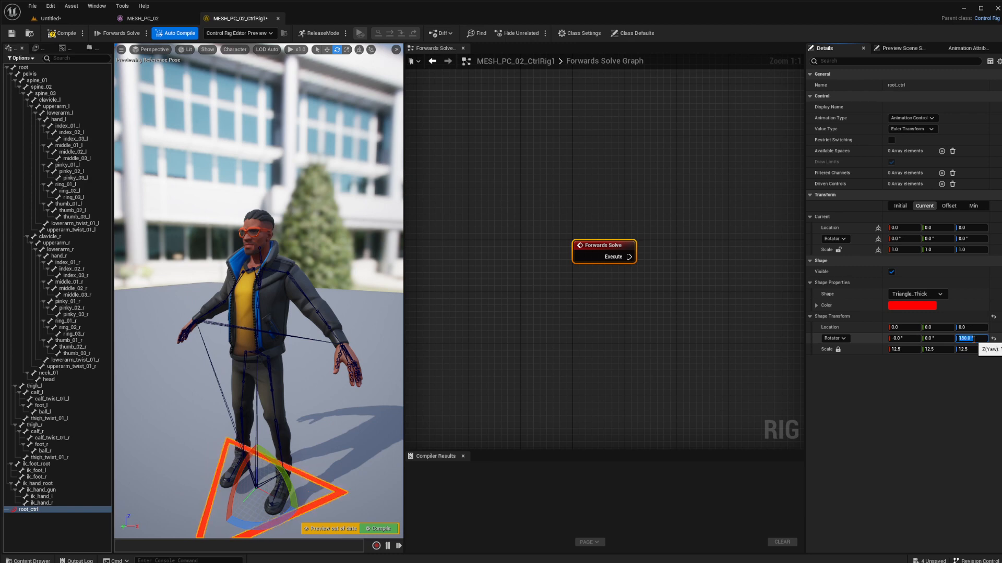
scroll(281, 449, down, 3)
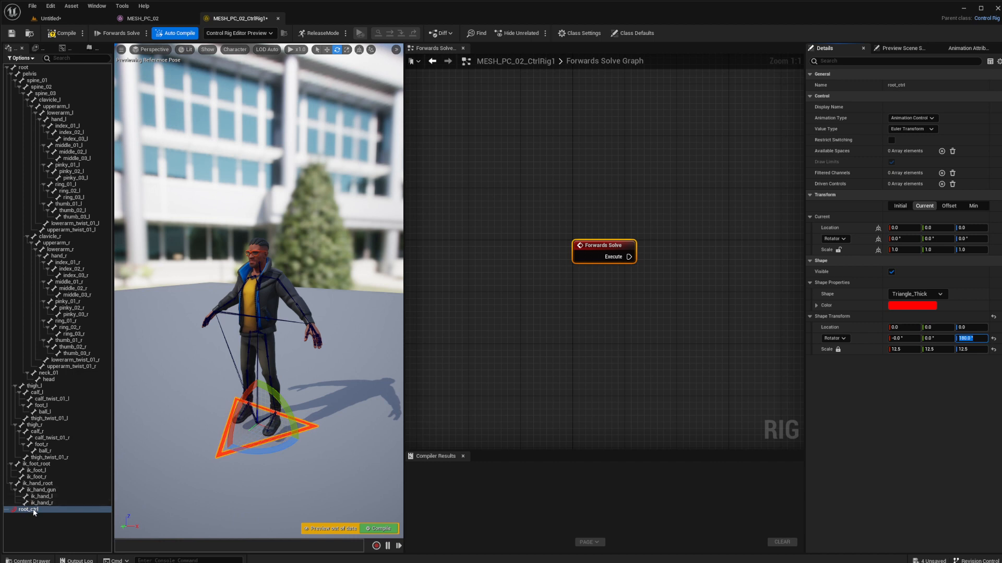
Step: Change the shape color of root_ctrl to bright green and confirm it
click(913, 307)
click(944, 412)
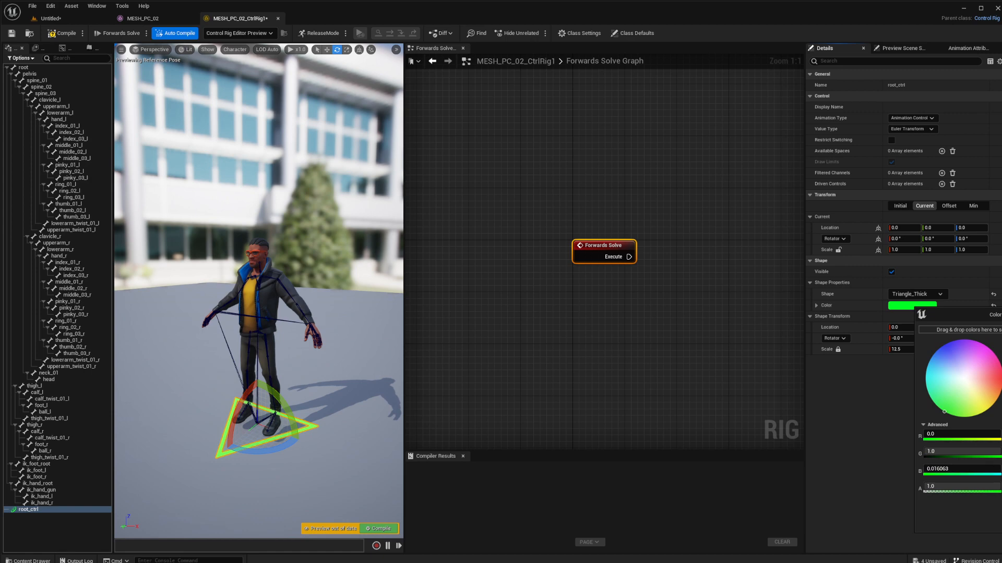
click(1000, 523)
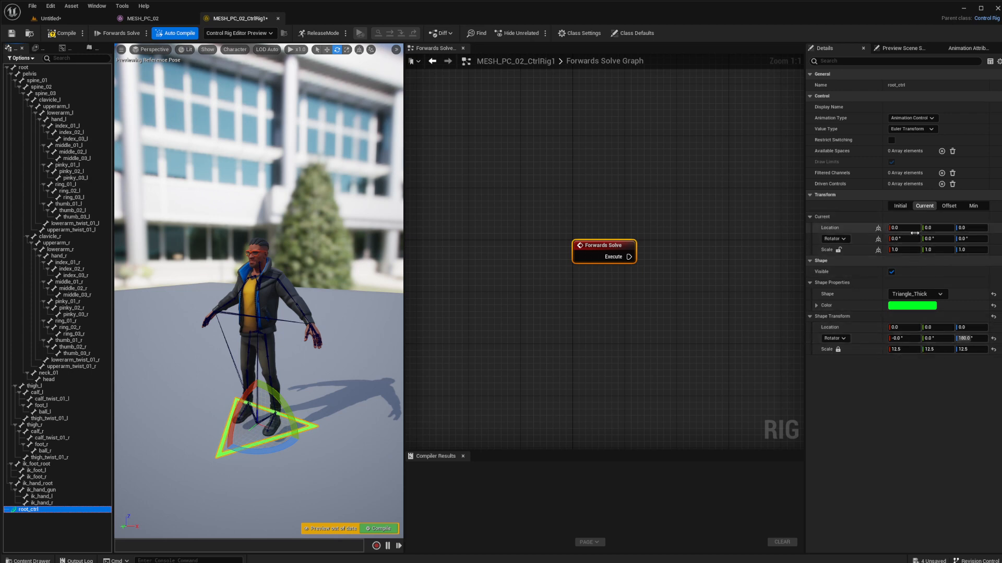
click(956, 338)
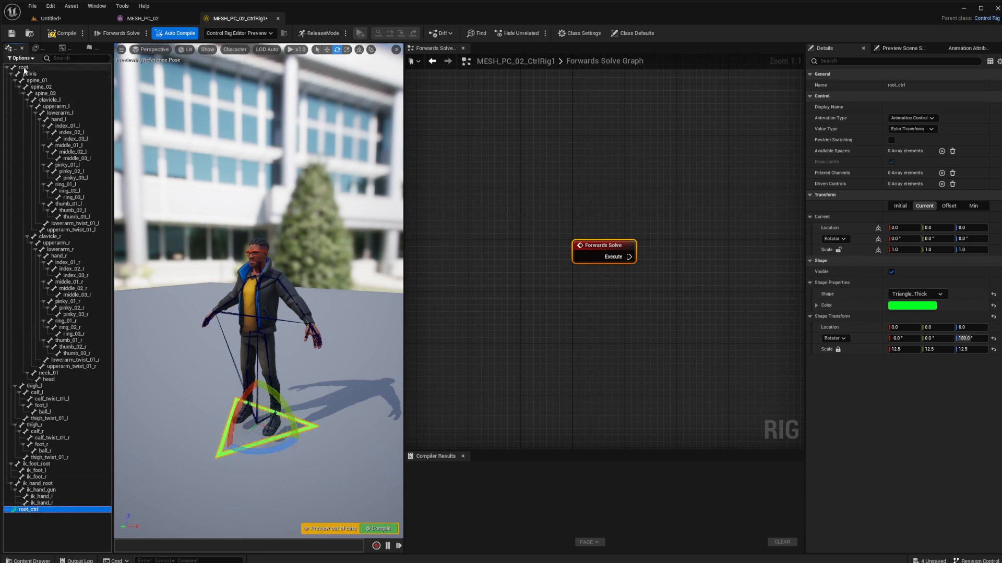
Step: Add a Get Transform node for root_ctrl to the Forwards Solve graph and place it below the Forwards Solve event
click(62, 68)
click(30, 510)
drag(32, 509, 688, 302)
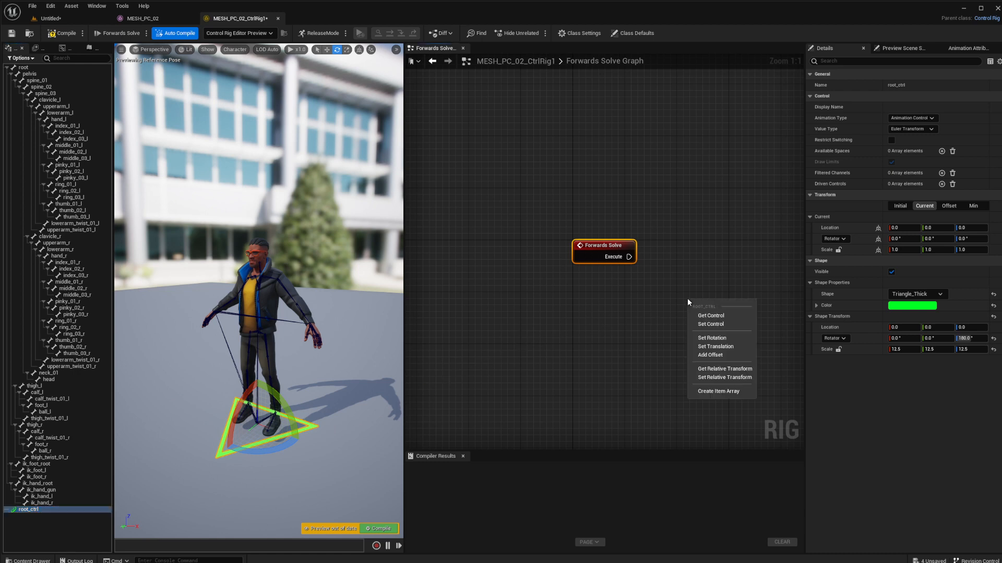
click(718, 319)
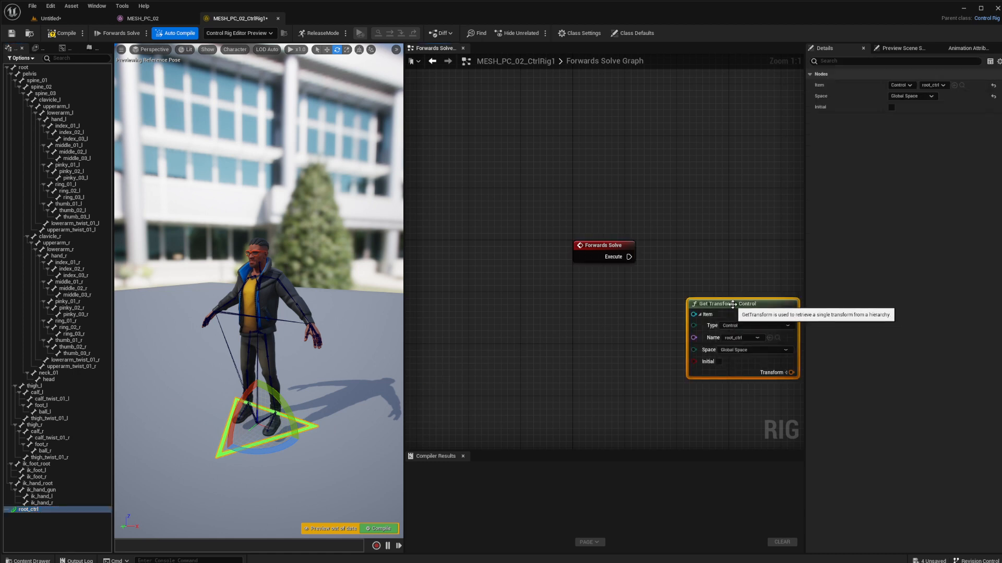
drag(693, 305, 681, 339)
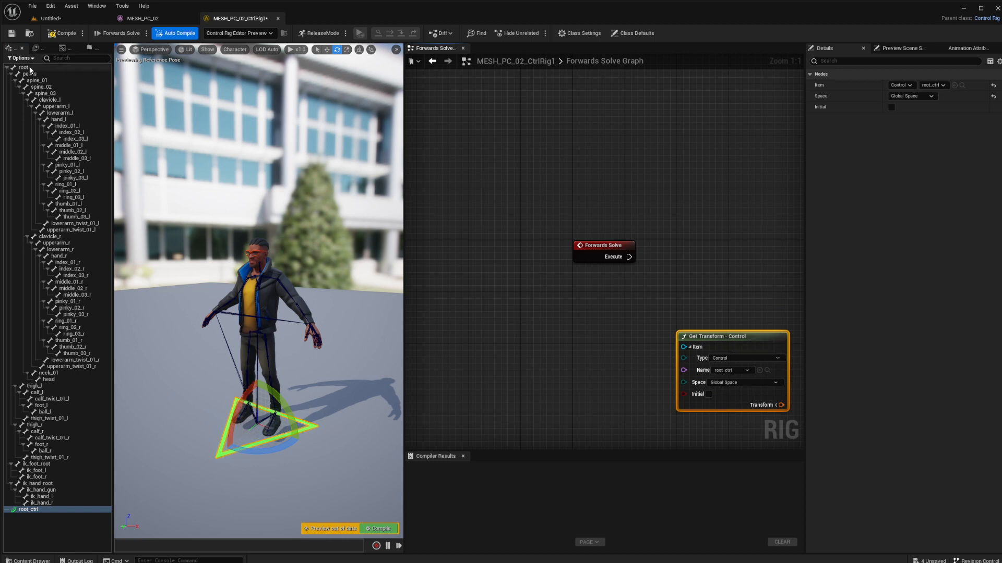
Step: Add a Set Transform node for the root bone, run it from Forwards Solve, and feed its Value from the root_ctrl Transform
drag(29, 69, 460, 150)
drag(666, 234, 719, 211)
click(727, 263)
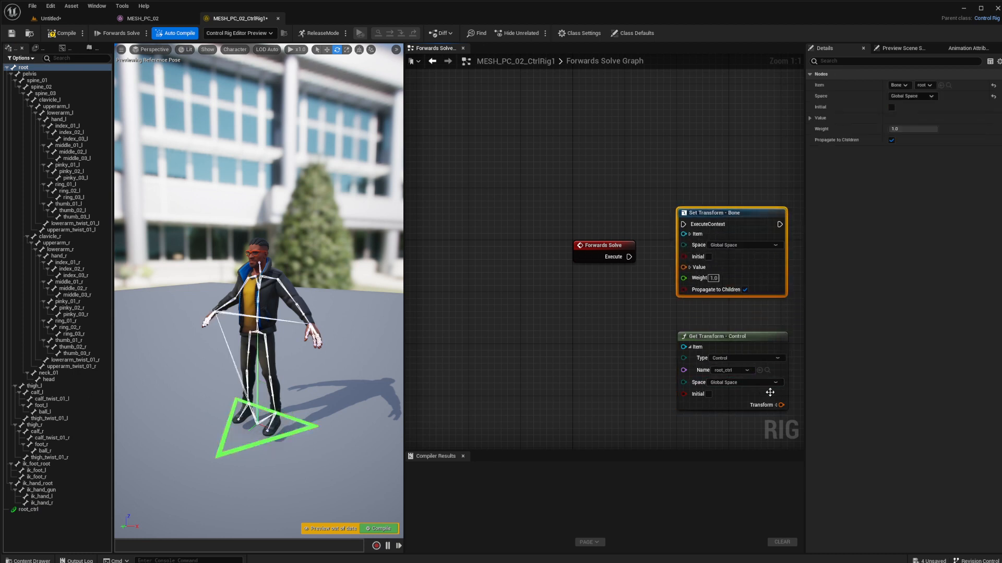
drag(781, 405, 560, 225)
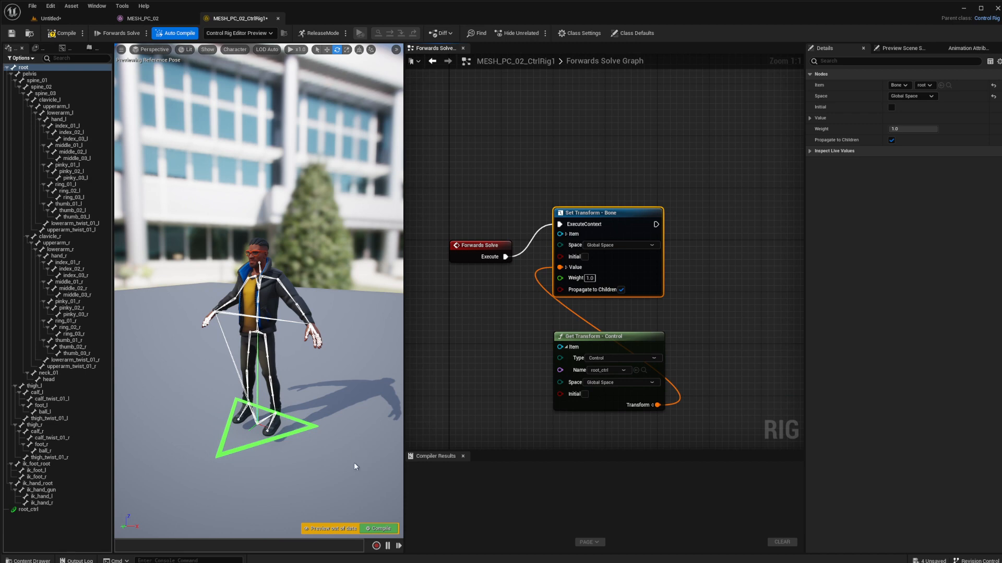
Step: Test the root control by moving it along its X axis in the preview, and undo the move
click(238, 450)
key(w)
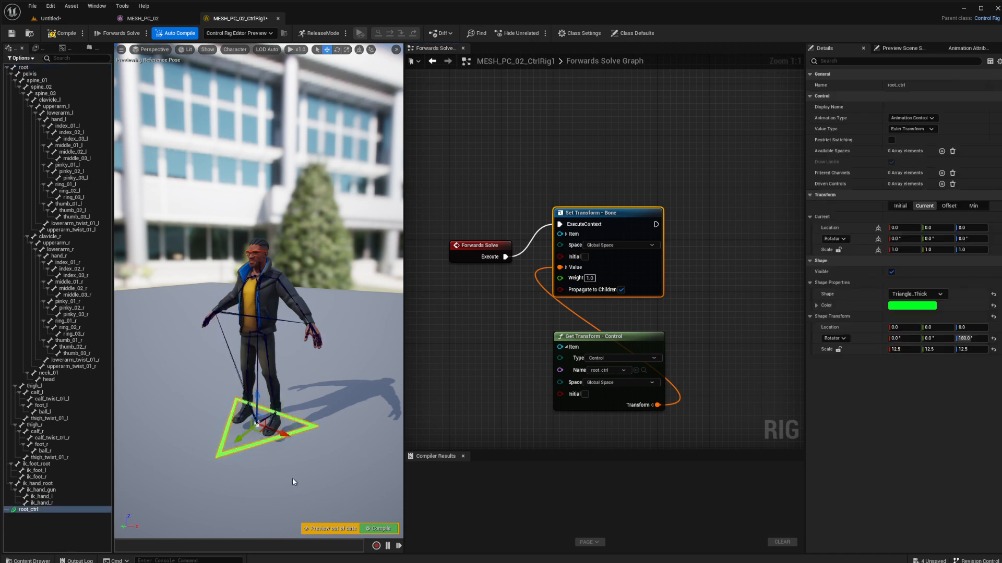
drag(288, 436, 344, 466)
key(ctrl+z)
Step: Select the pelvis, spine_01, spine_02, spine_03, neck_01 and head bones together, collapsing both clavicle branches
click(34, 74)
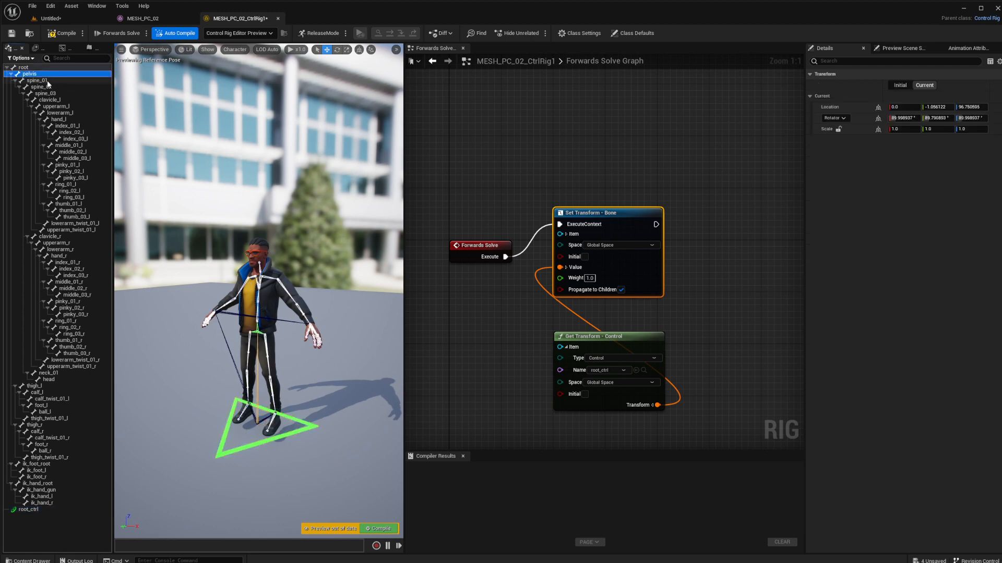
ctrl+click(48, 81)
ctrl+click(48, 86)
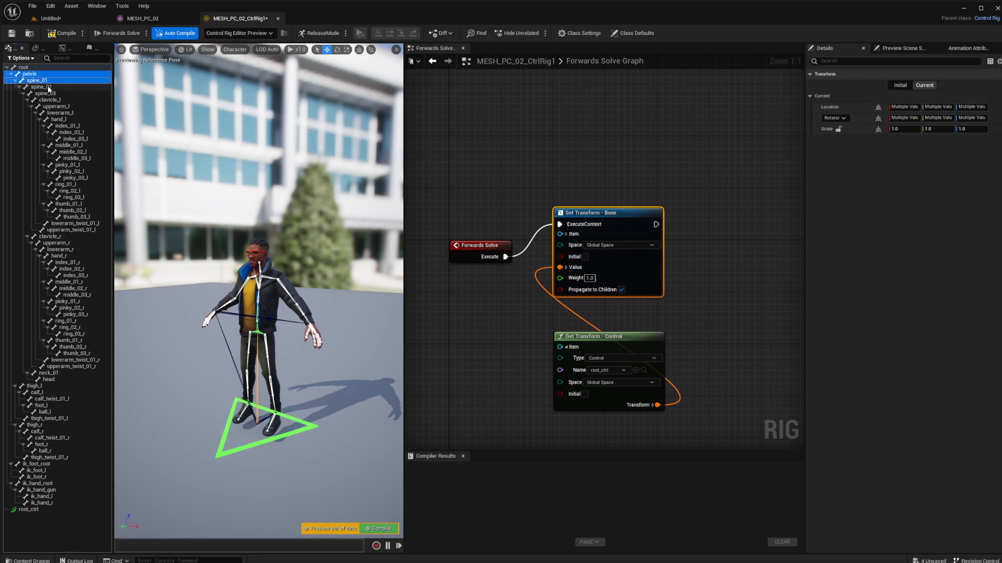
ctrl+click(53, 94)
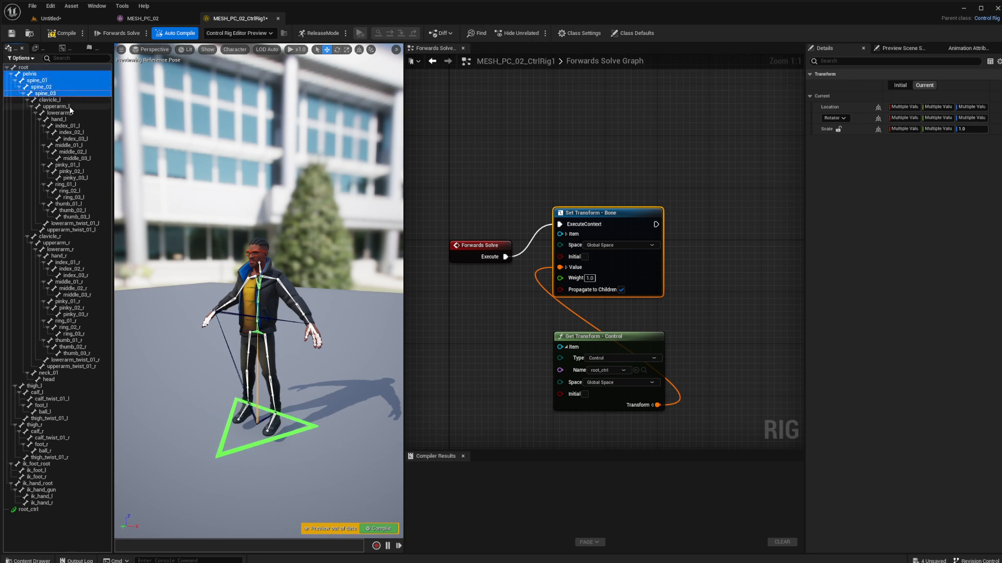
click(28, 100)
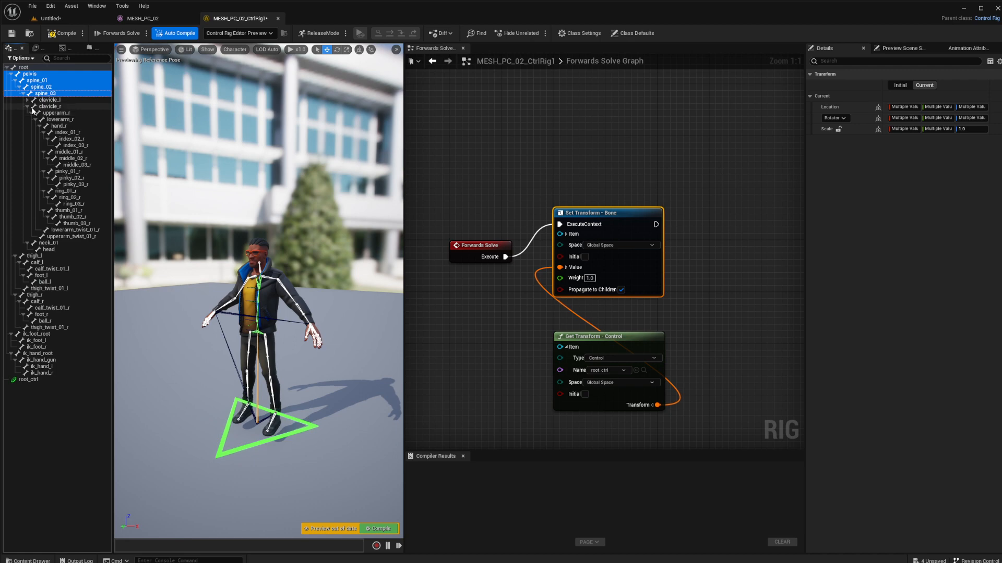
click(27, 106)
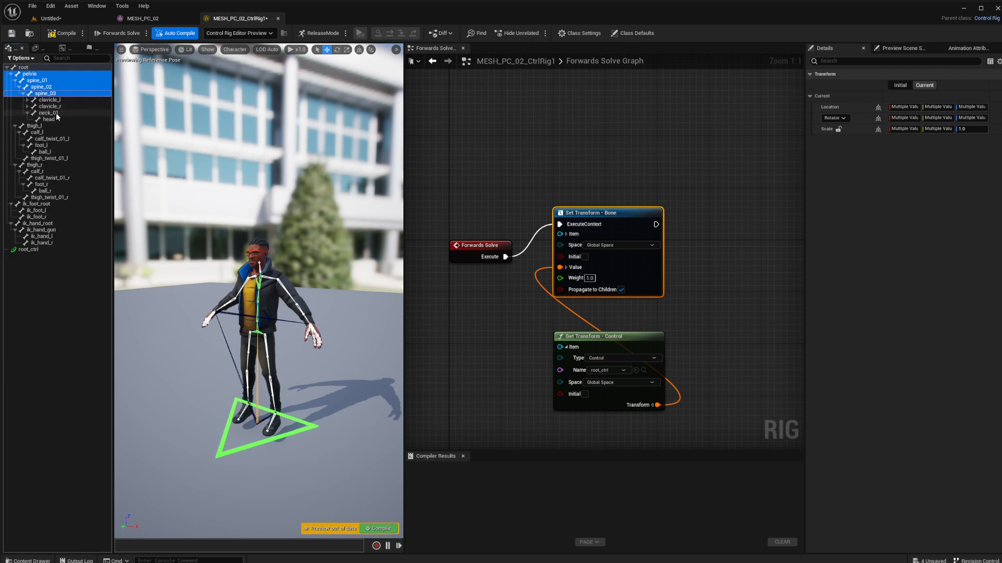
ctrl+click(56, 113)
ctrl+click(57, 120)
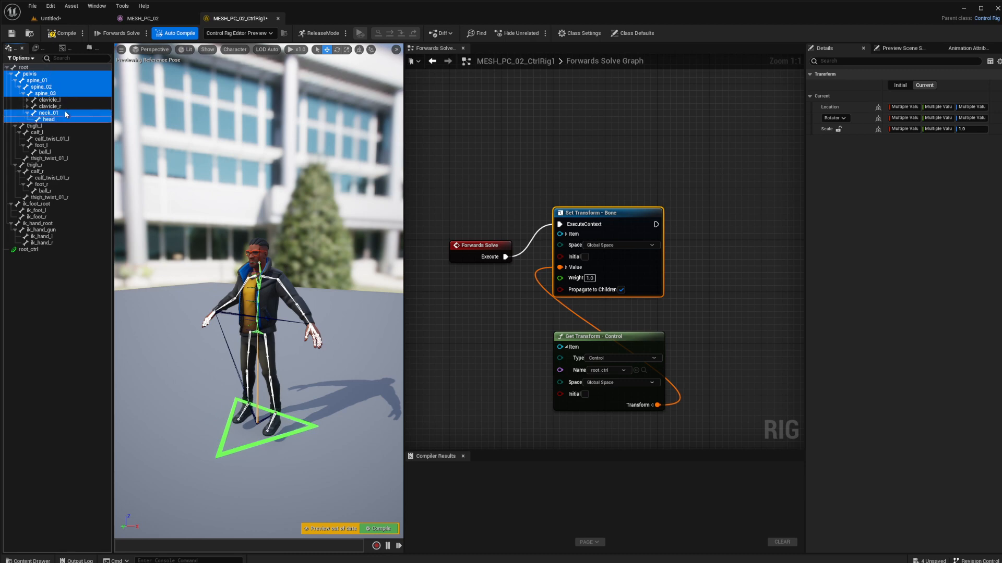
Step: Add controls for the selected bones with the additional options, using the Hierarchy output format and the _ctrl suffix
right_click(67, 119)
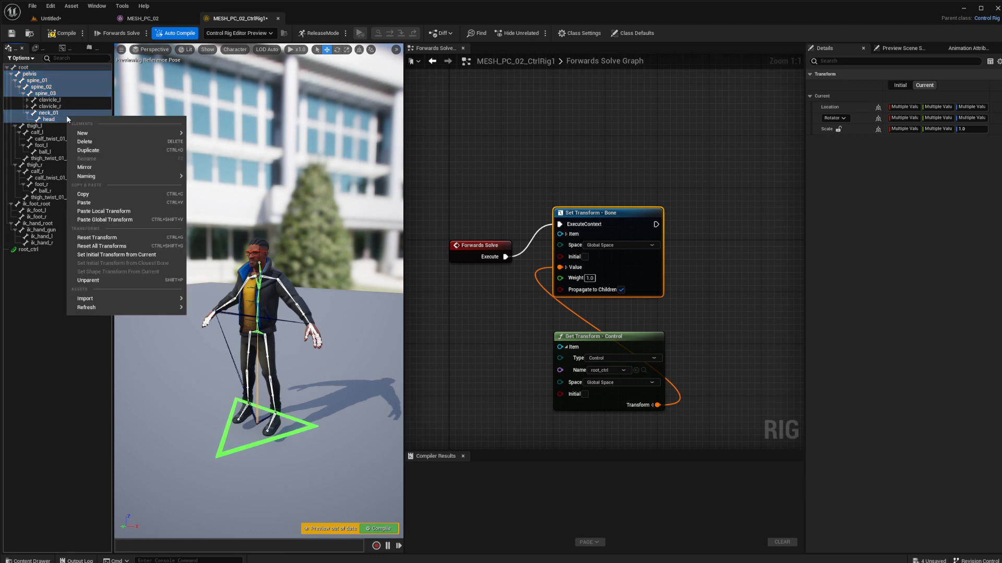
mouse_move(96, 133)
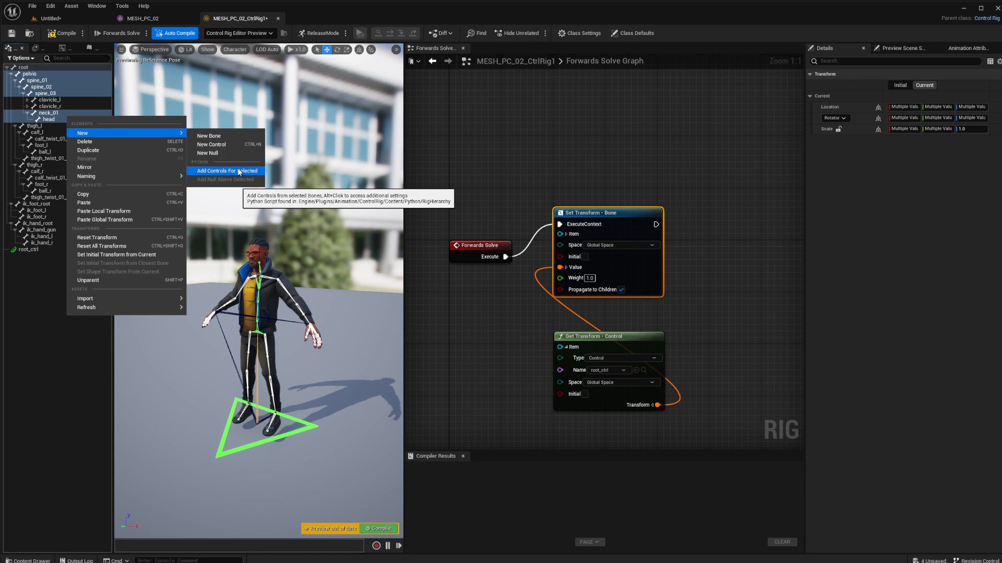
key(alt)
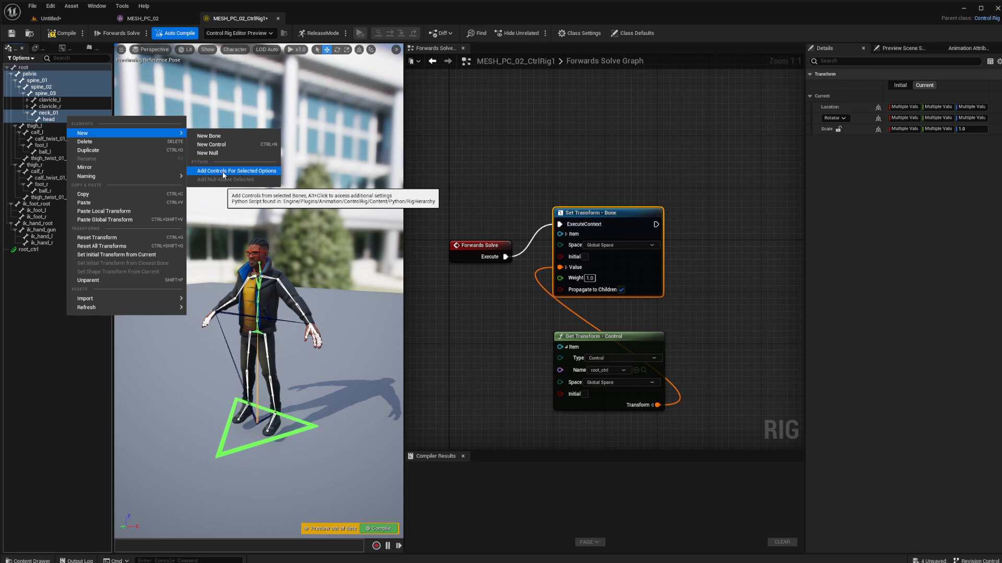
alt+click(222, 171)
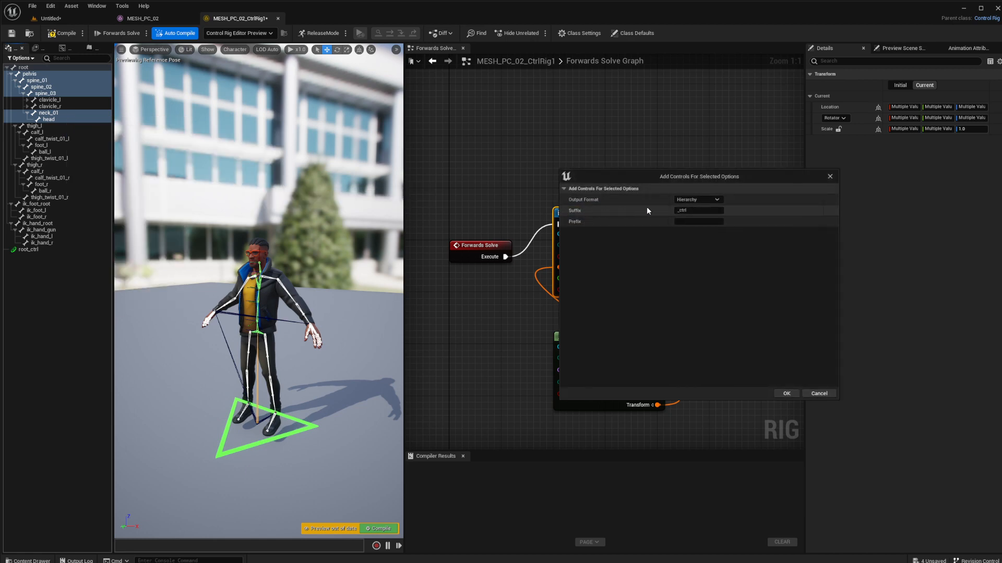
drag(662, 176, 574, 165)
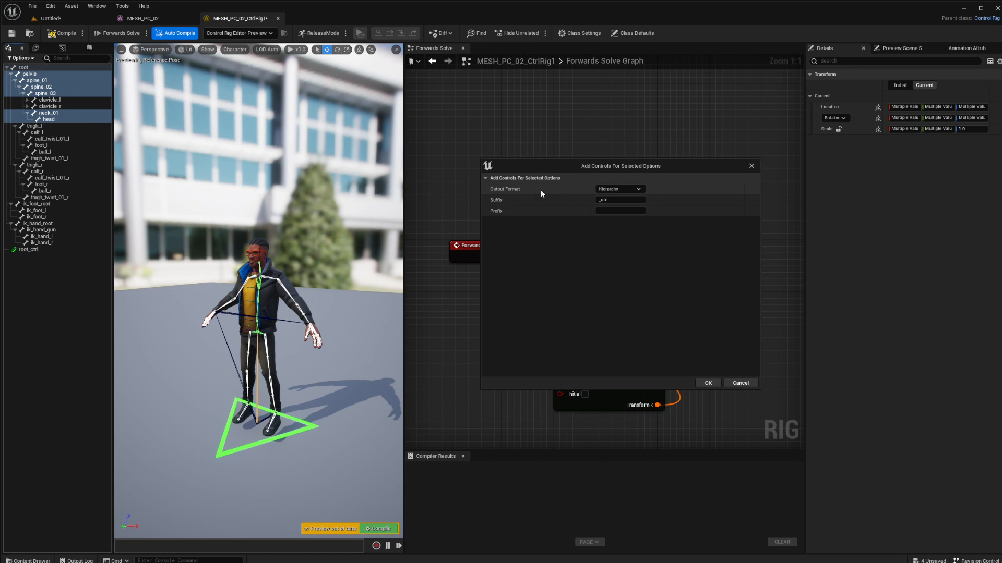
click(626, 190)
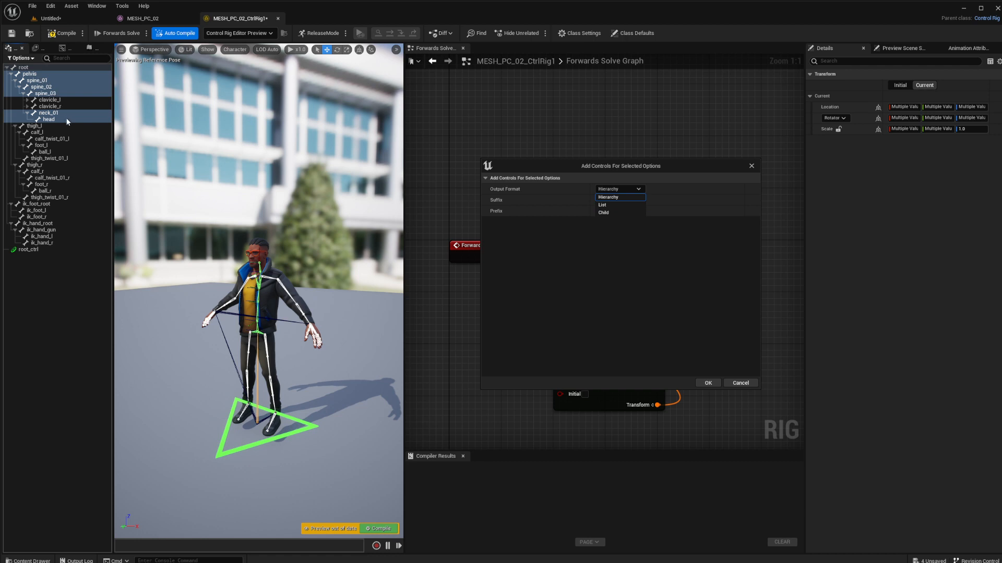
click(626, 203)
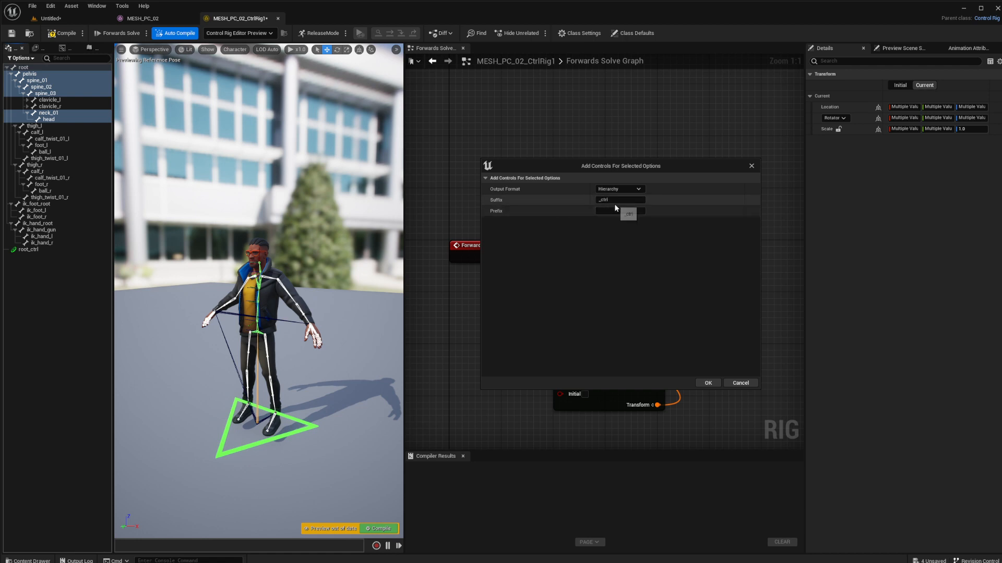
click(708, 383)
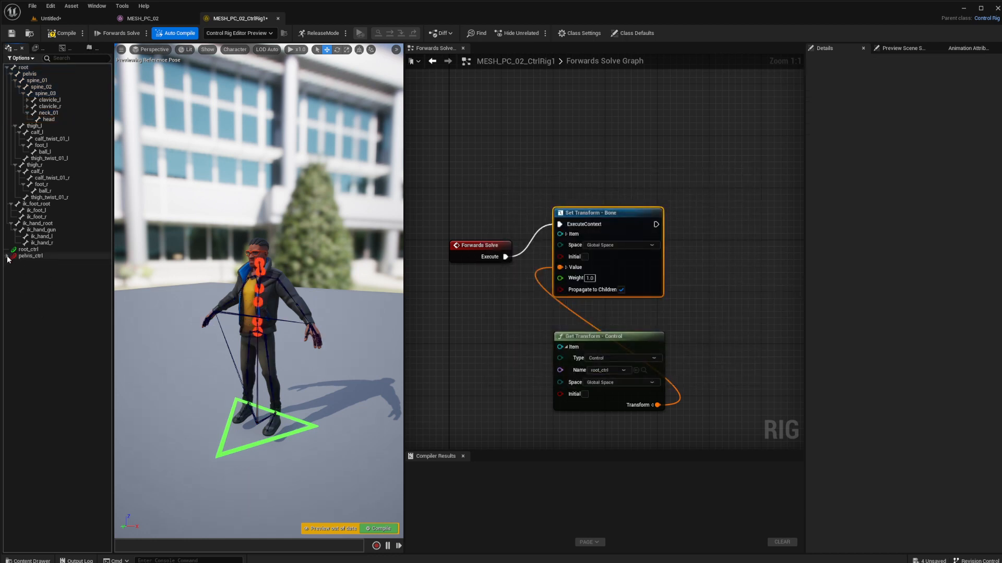
Step: Expand the new control chain in the rig hierarchy from pelvis_ctrl down to head_ctrl
click(7, 256)
click(11, 263)
click(15, 269)
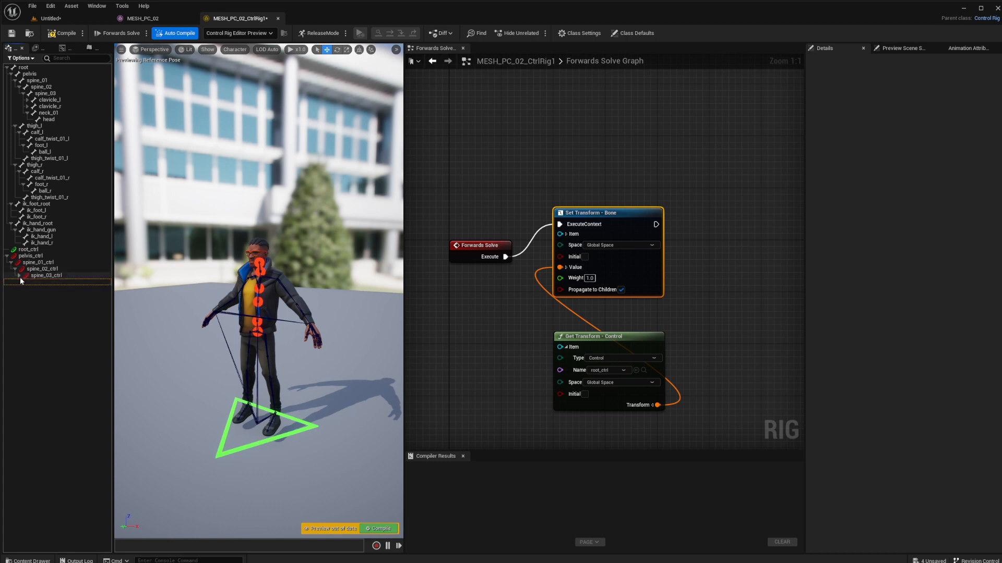
click(20, 276)
click(24, 283)
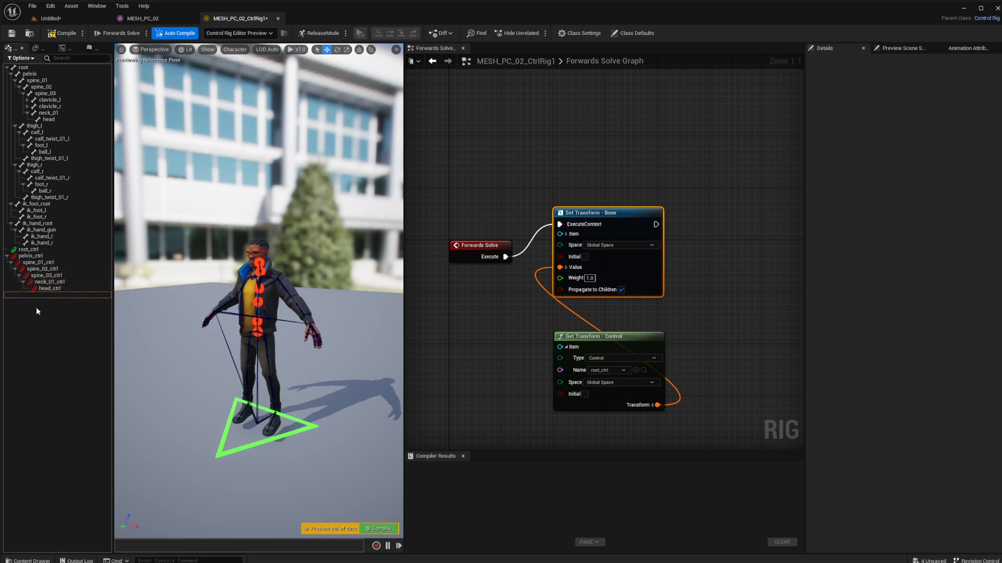
Step: Change the shape color of all controls from pelvis_ctrl to head_ctrl to bright green (R 0.0, G 1.0, B about 0.16)
click(26, 257)
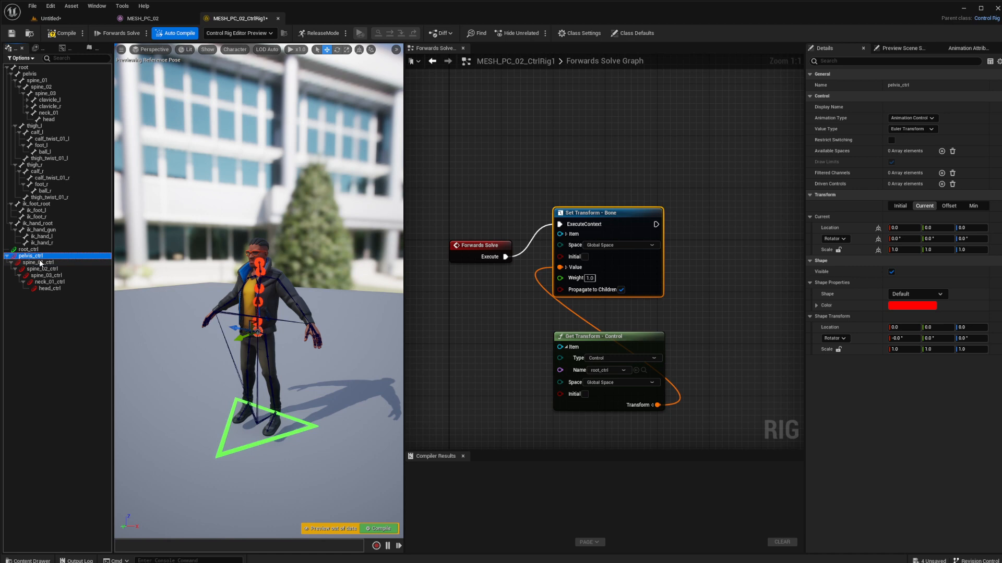
shift+click(55, 289)
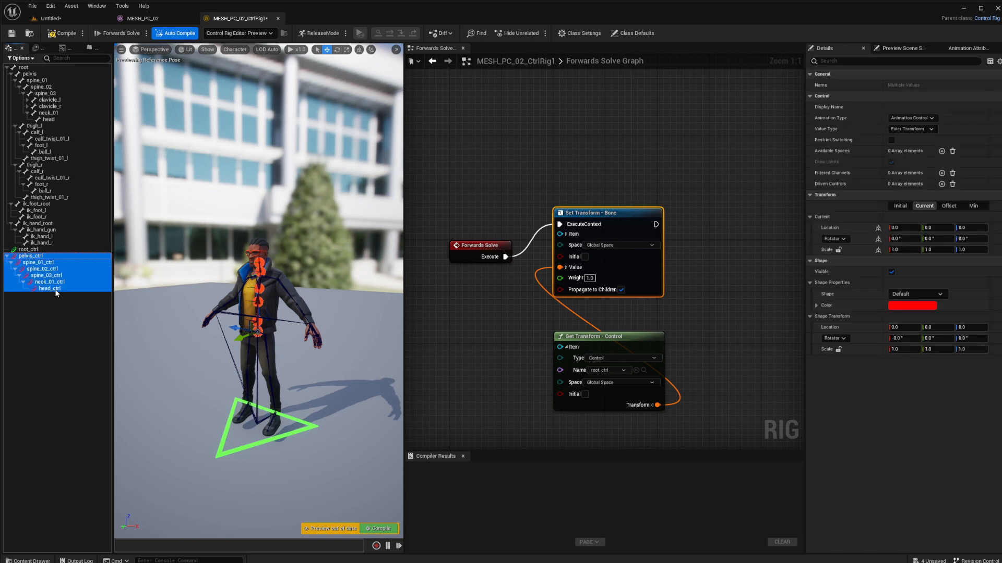
click(907, 306)
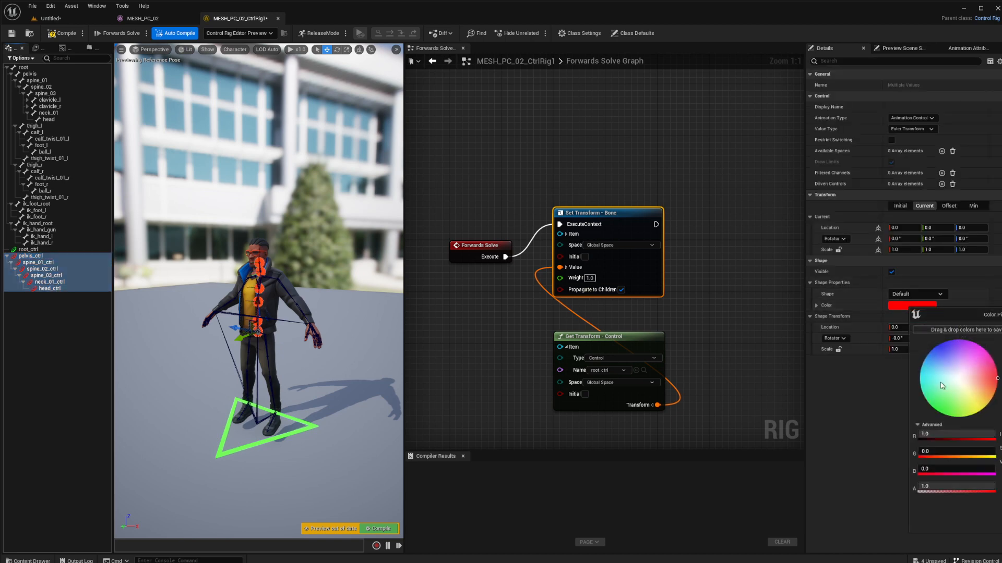
drag(940, 402, 928, 415)
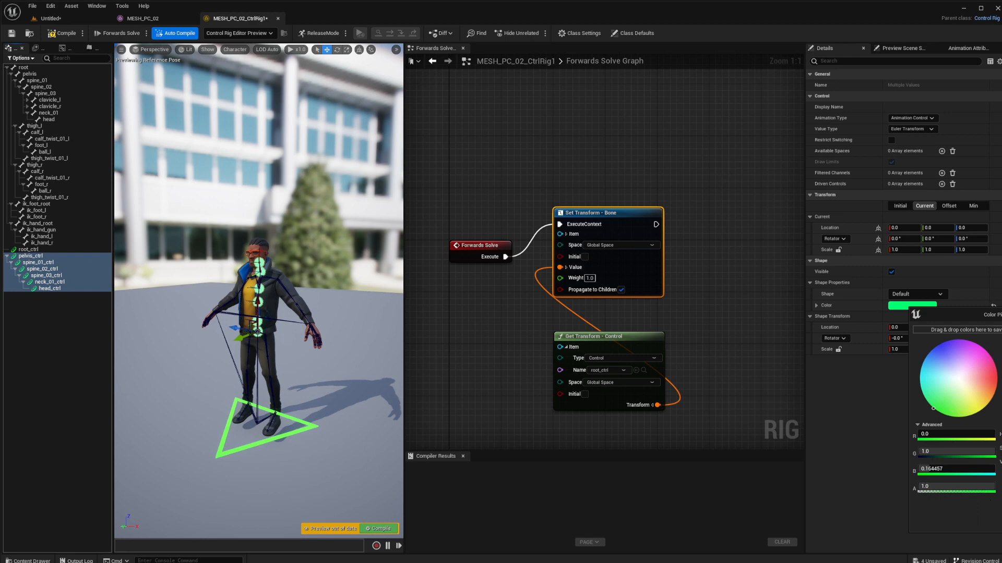
click(1000, 521)
Step: Change the shape of pelvis_ctrl to Square_Thick
click(46, 256)
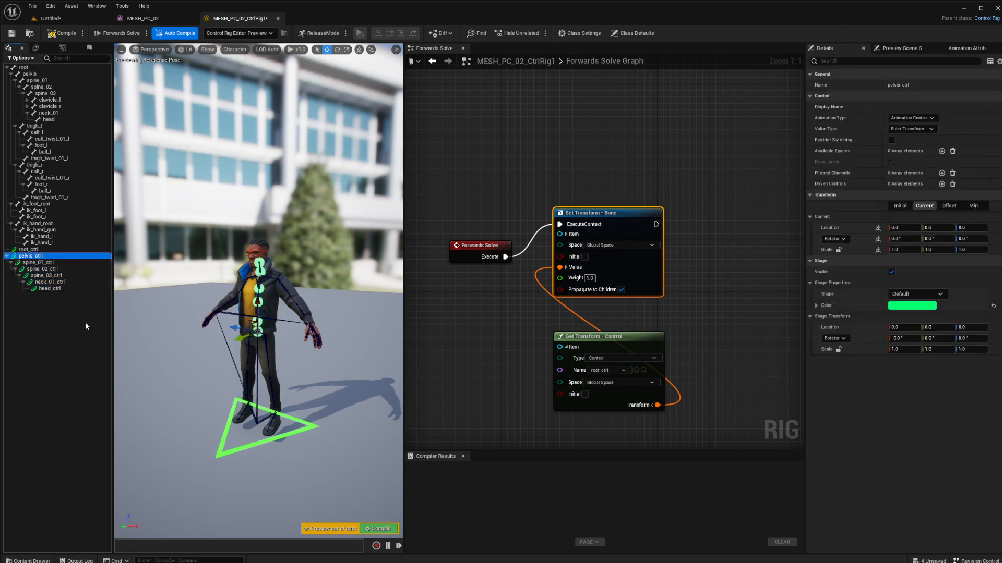
click(937, 295)
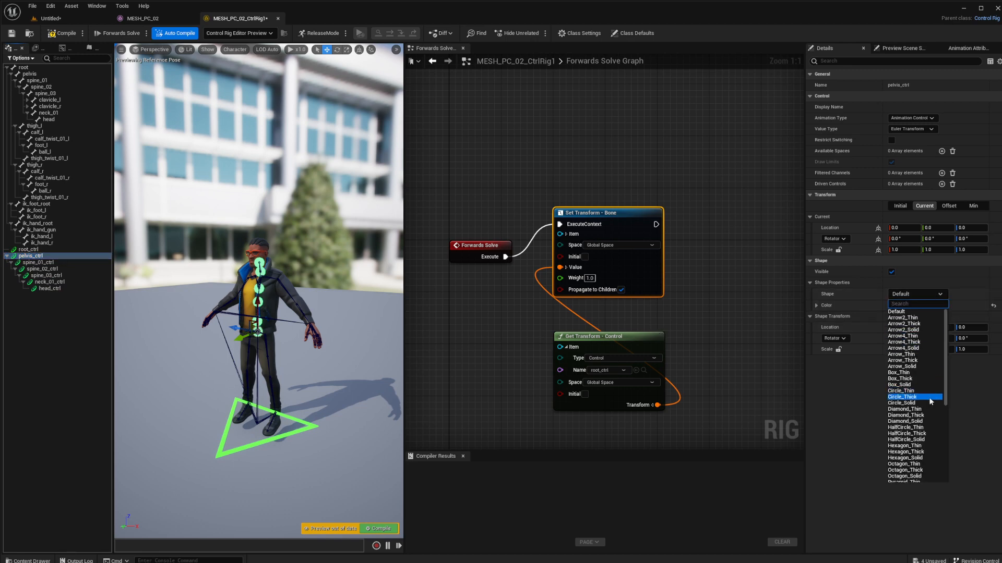
scroll(918, 418, down, 6)
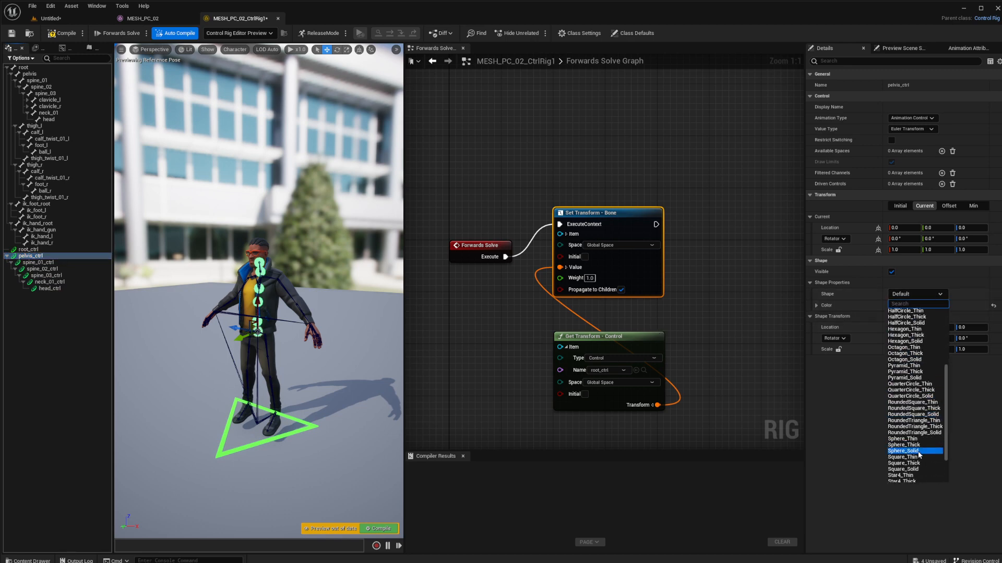
click(917, 464)
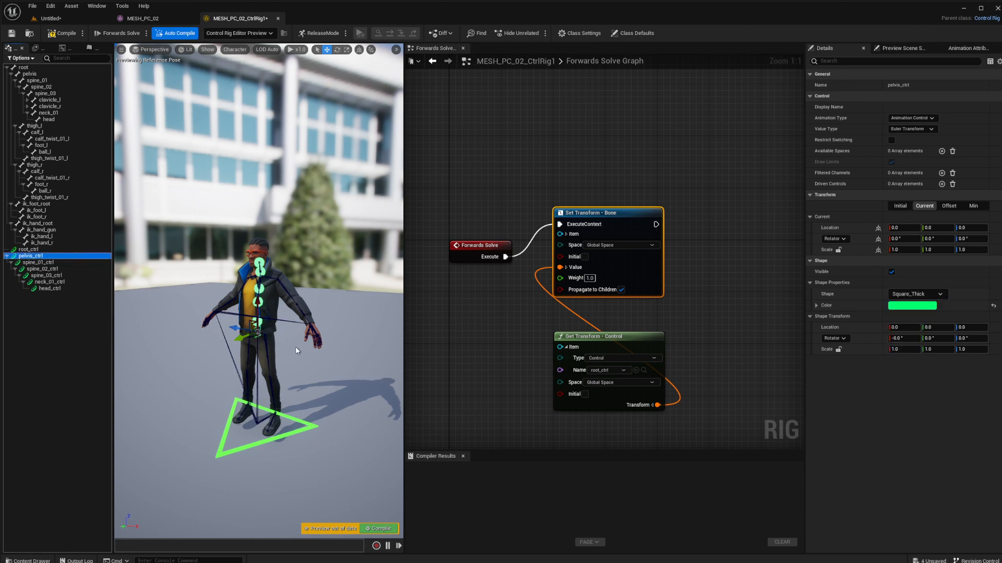
scroll(296, 346, up, 5)
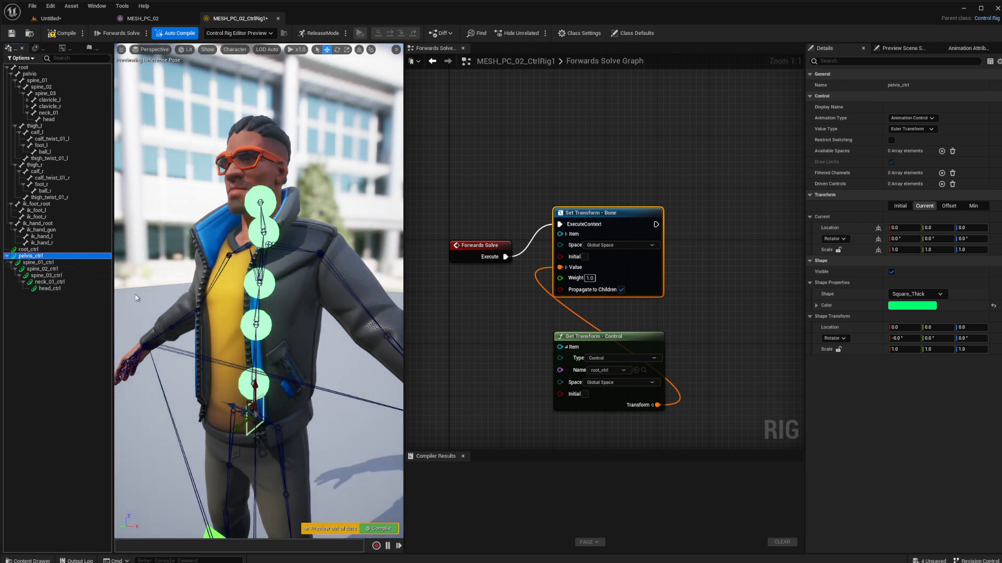
shift+click(58, 289)
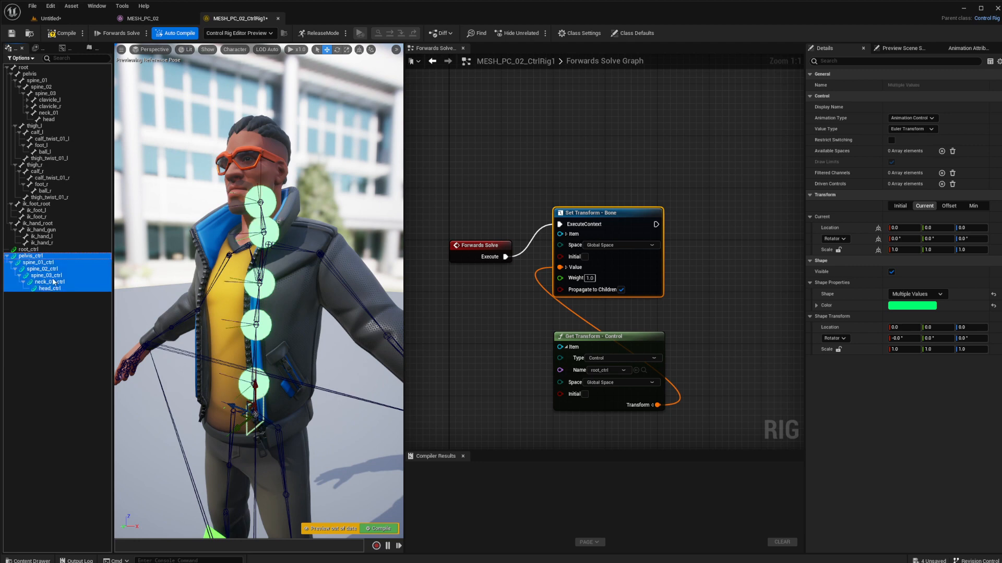
Step: Set the pelvis_ctrl shape's pitch to 90° and its scale, locked to uniform, to 5
click(78, 256)
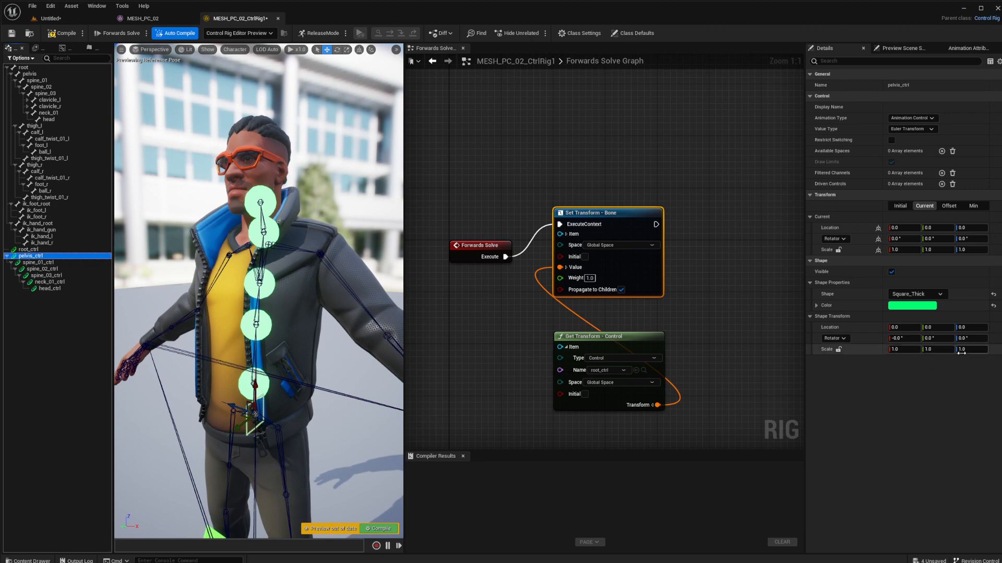
click(941, 340)
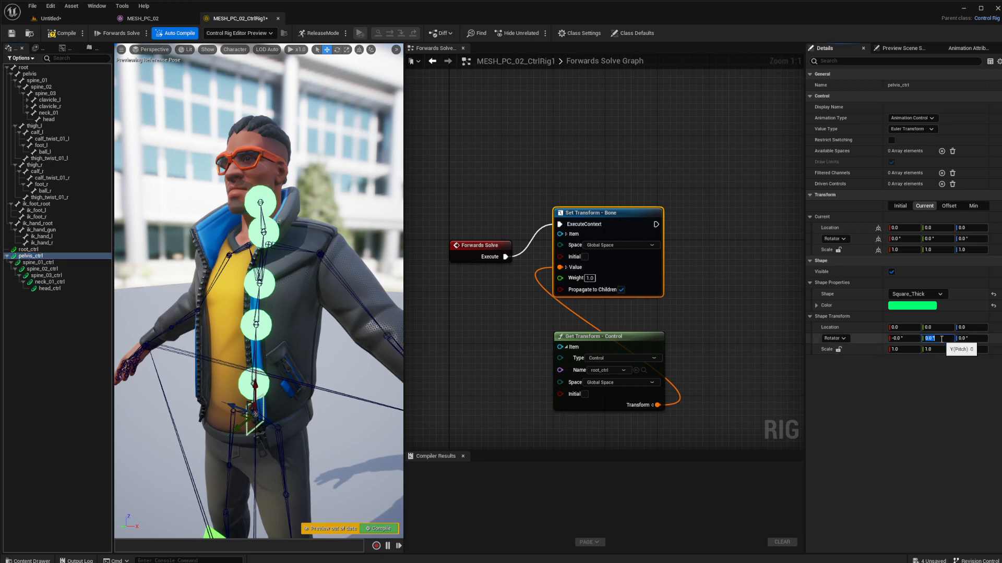
key(Return)
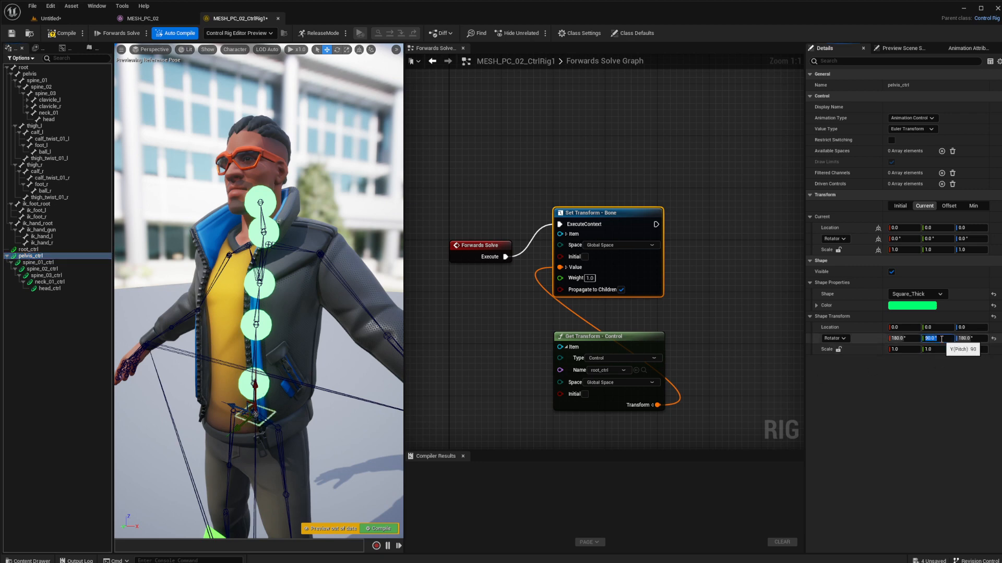
click(911, 349)
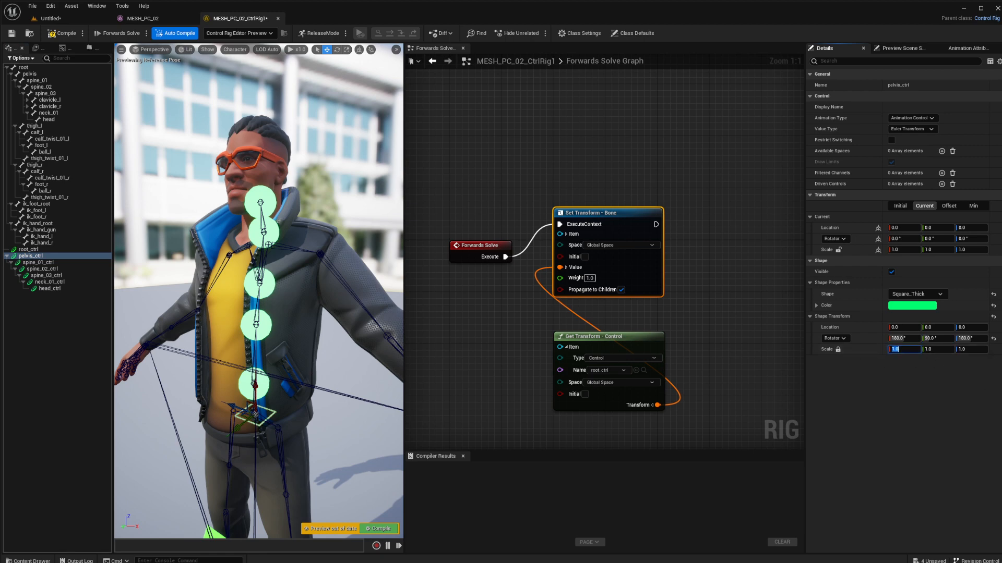
text(10)
key(Return)
text(5)
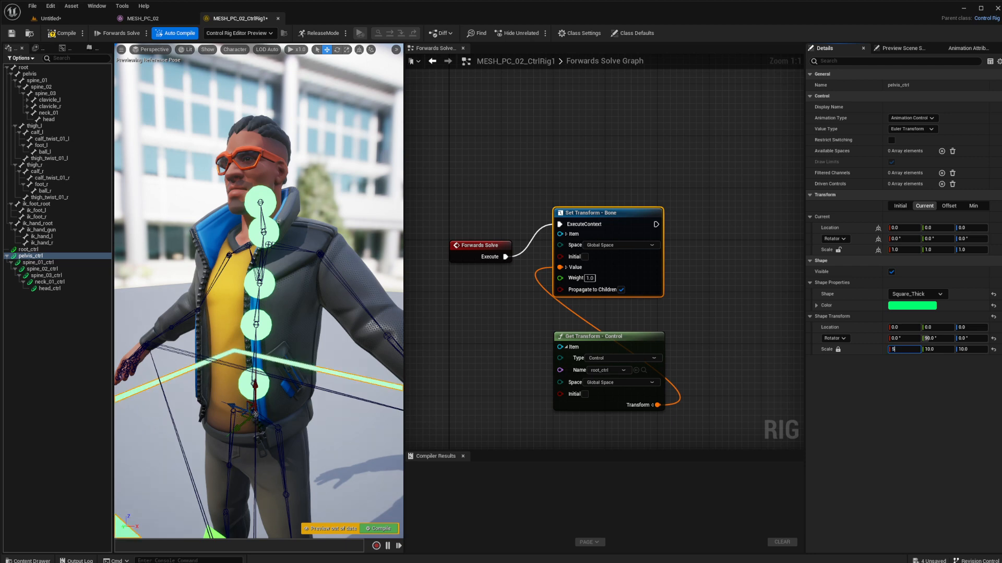
key(Return)
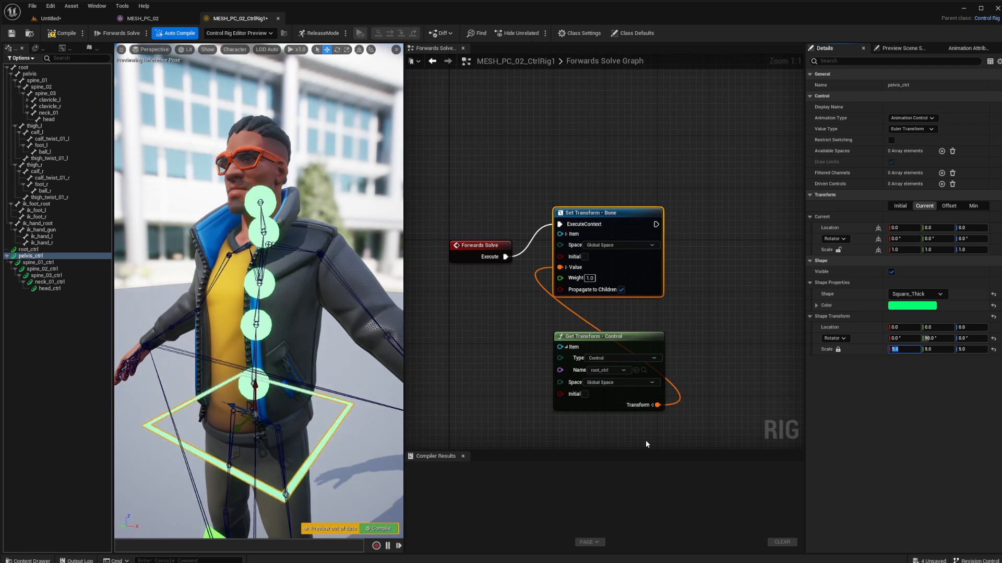
Step: Change the shape of the controls from spine_01_ctrl to head_ctrl to Circle_Thick
alt+drag(318, 443, 298, 410)
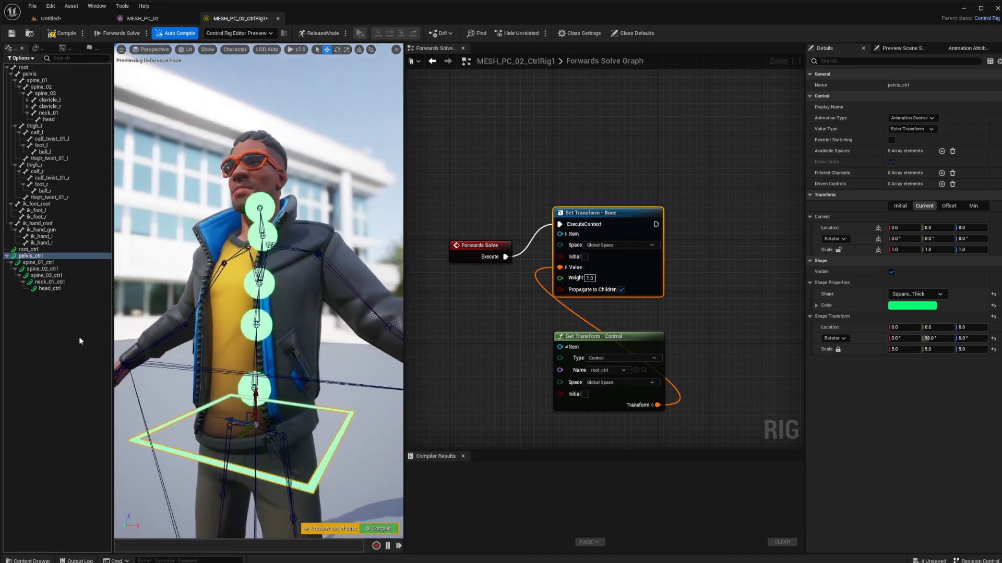
click(55, 263)
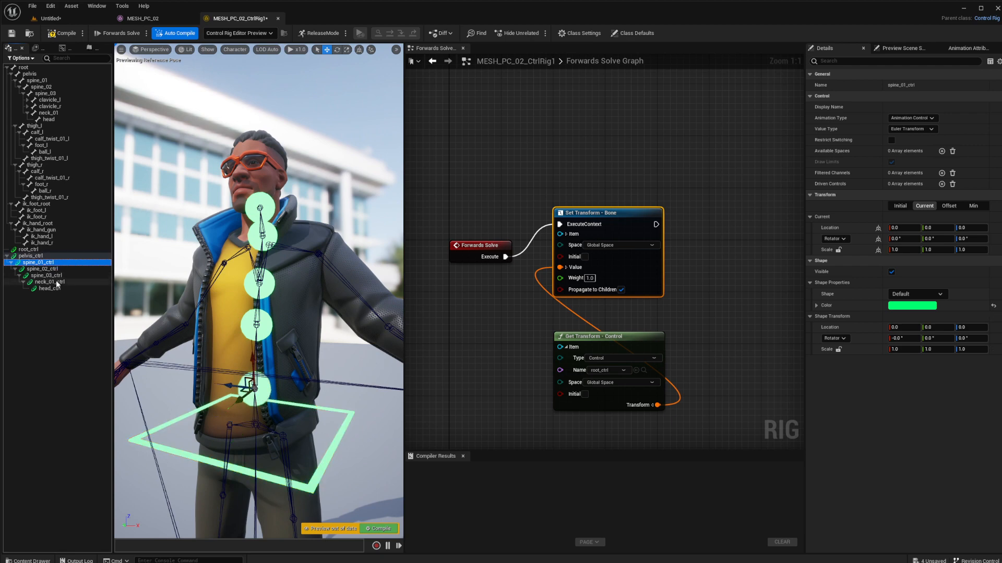
shift+click(57, 288)
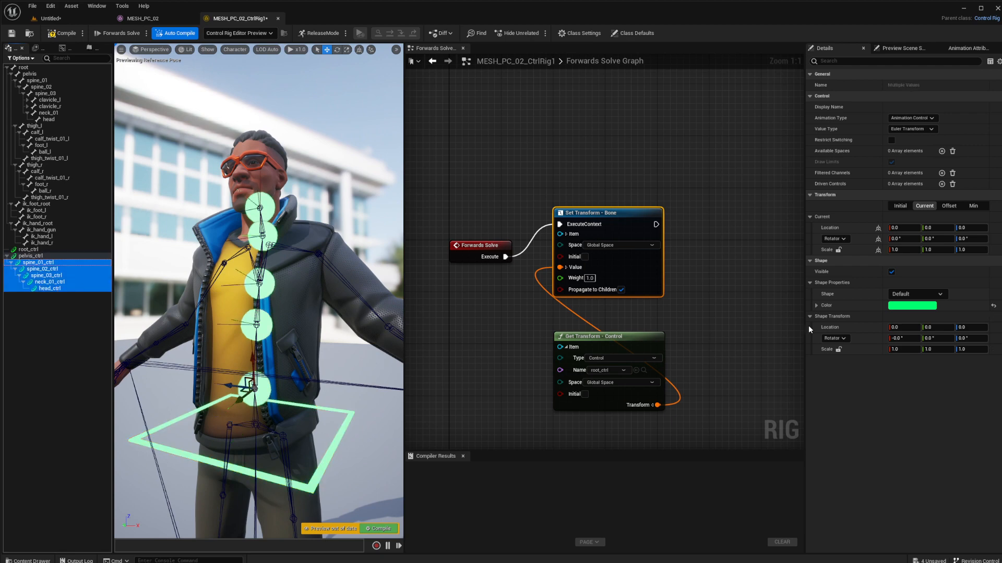
click(931, 294)
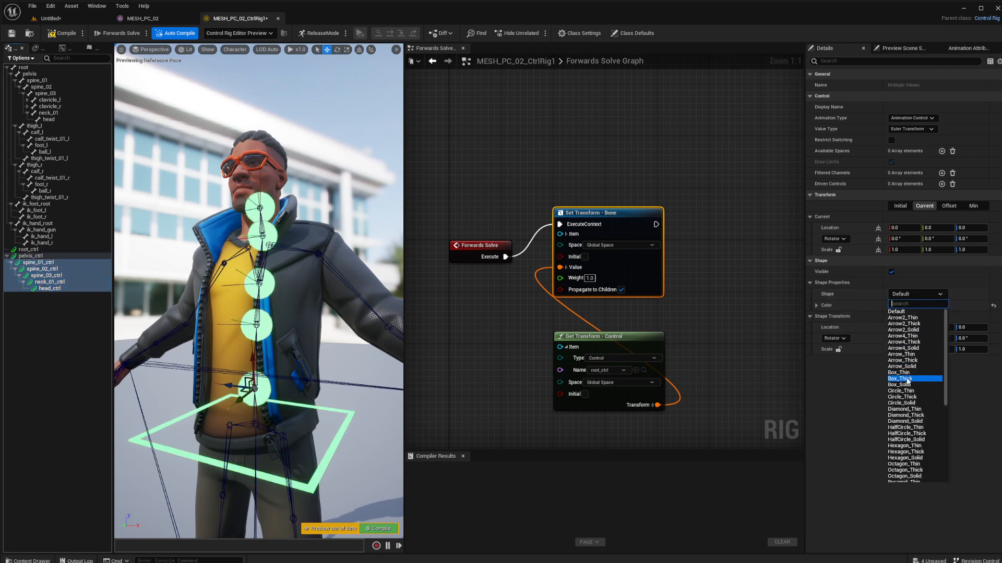
click(907, 397)
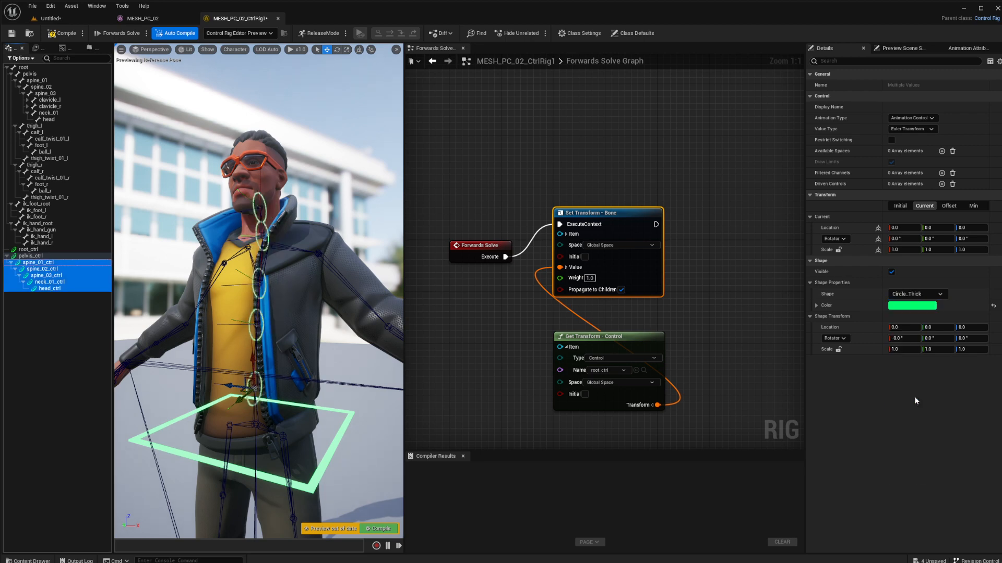
Step: Set the pitch of the spine, neck and head circle shapes to 90° and their scale, locked to uniform, to 4
click(936, 338)
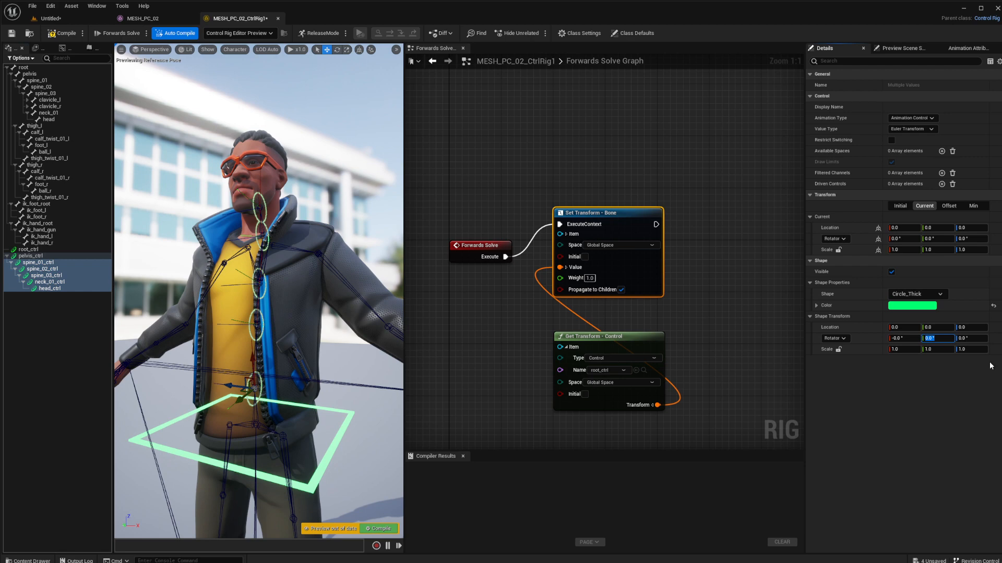
text(90)
key(Return)
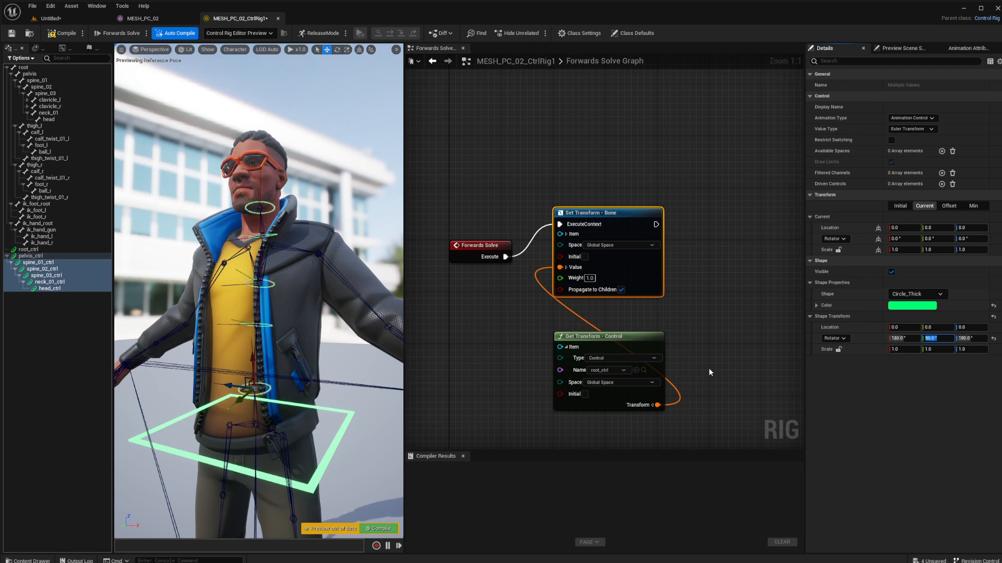
click(838, 350)
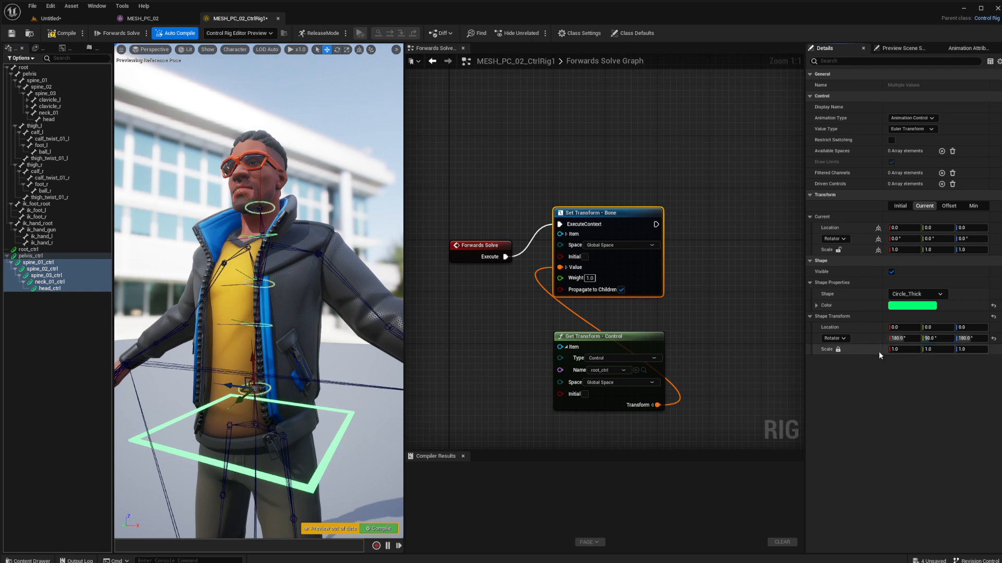
click(907, 352)
text(5)
key(Return)
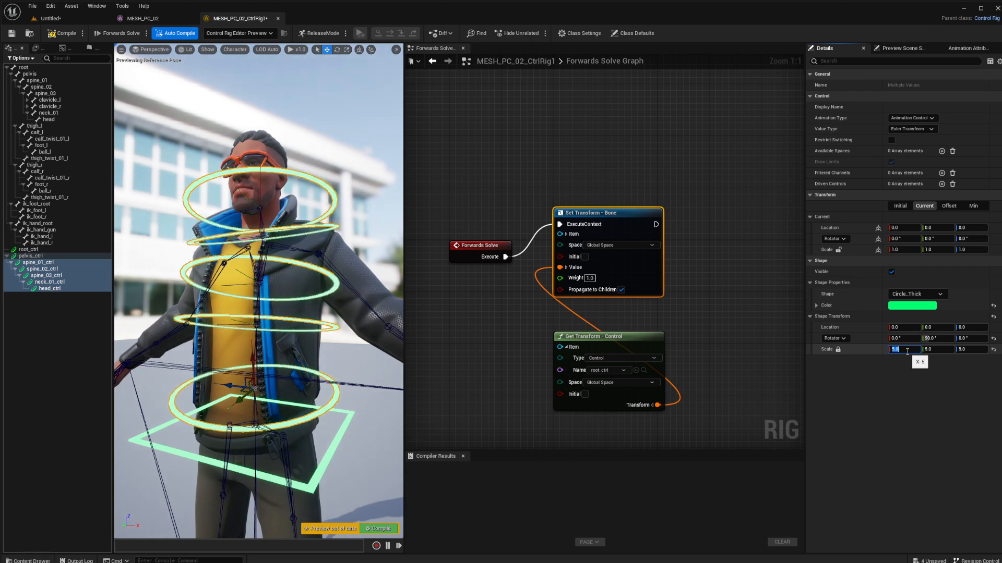
key(Return)
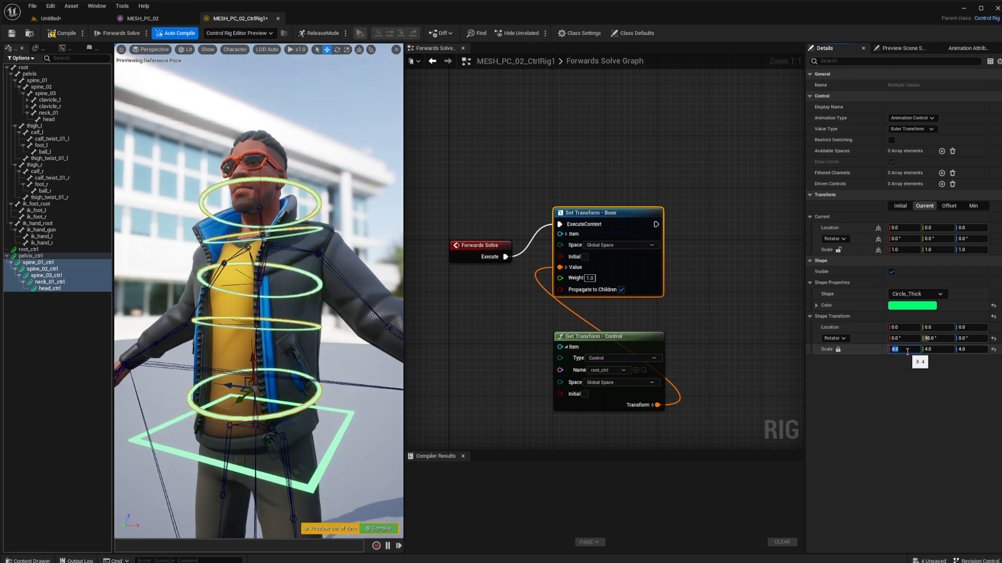
Step: Lock the head_ctrl shape's scale proportions and set its uniform scale to 3
alt+drag(313, 339, 377, 199)
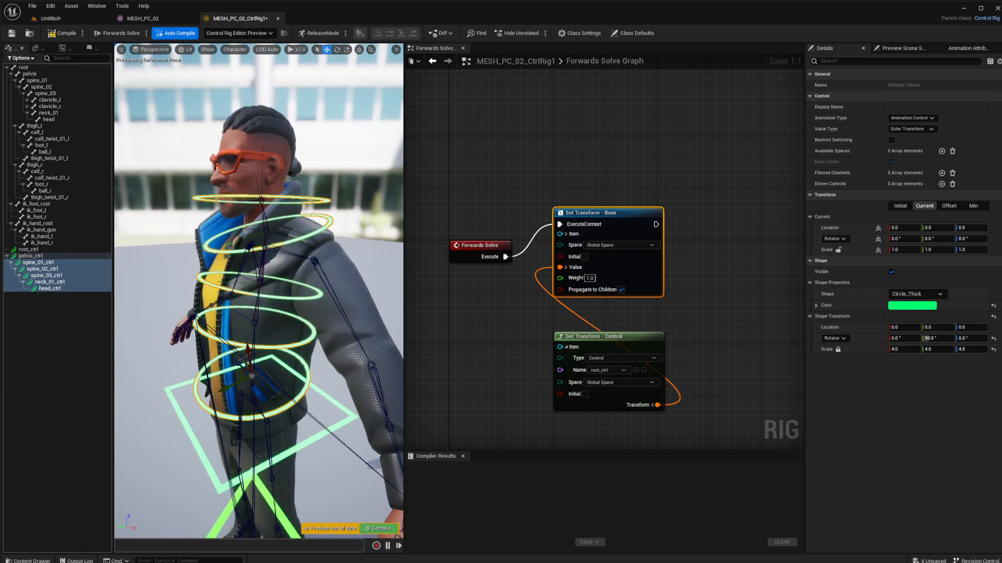
click(49, 288)
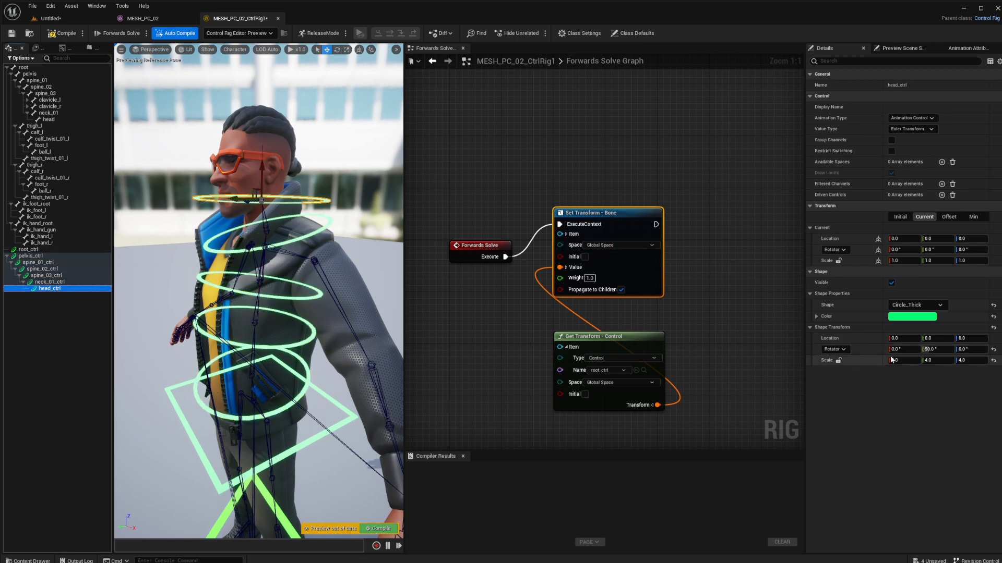
click(907, 361)
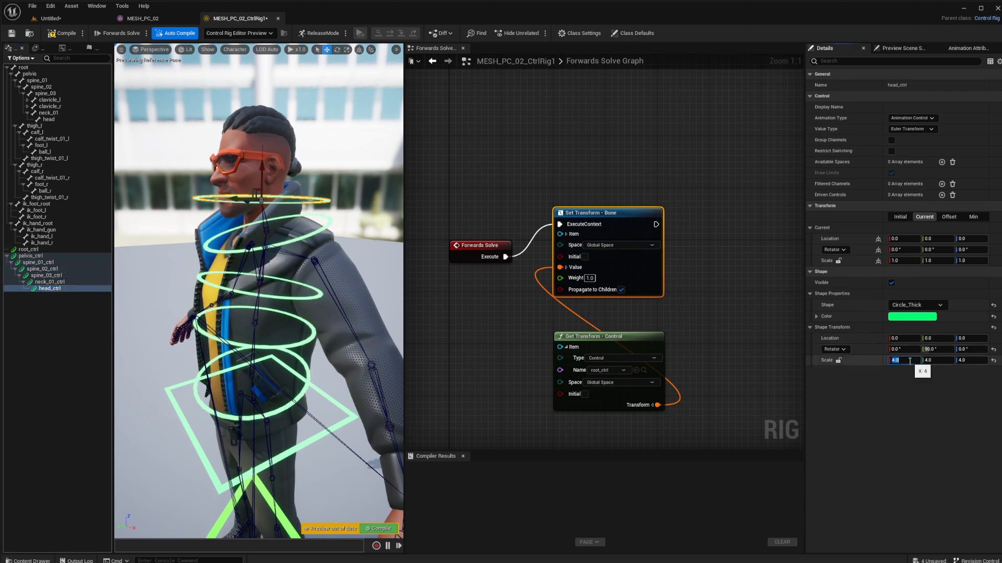
click(839, 360)
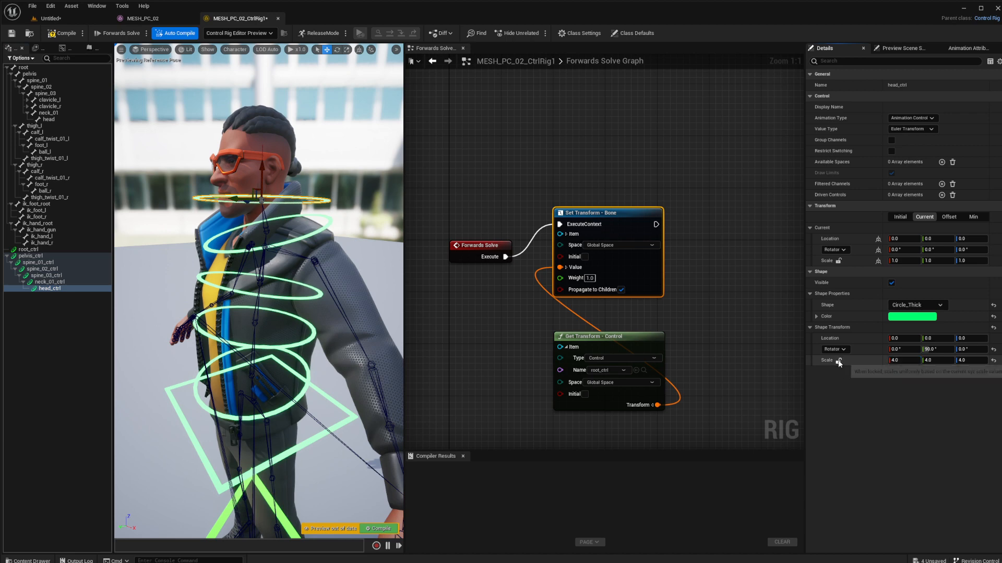
click(912, 361)
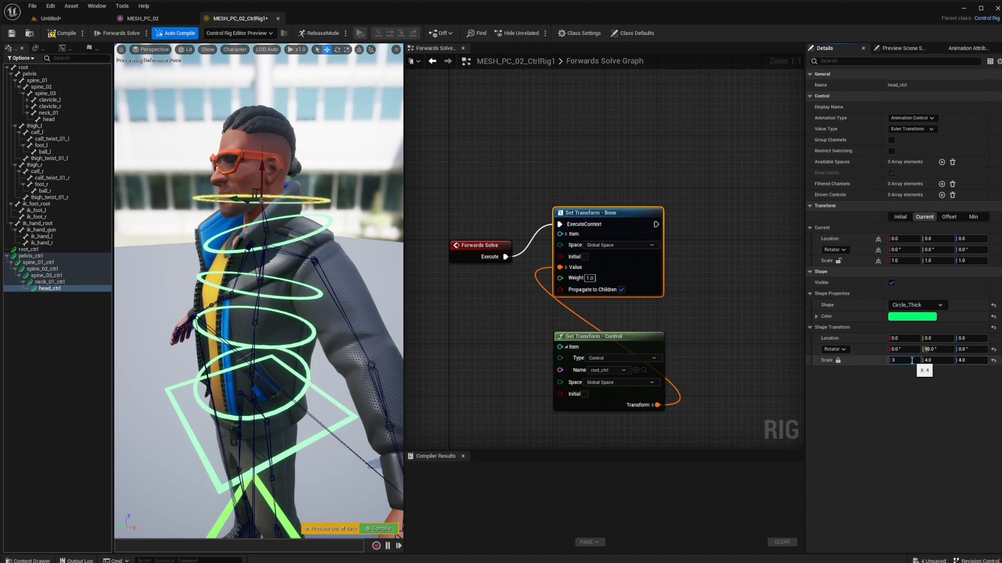
key(Return)
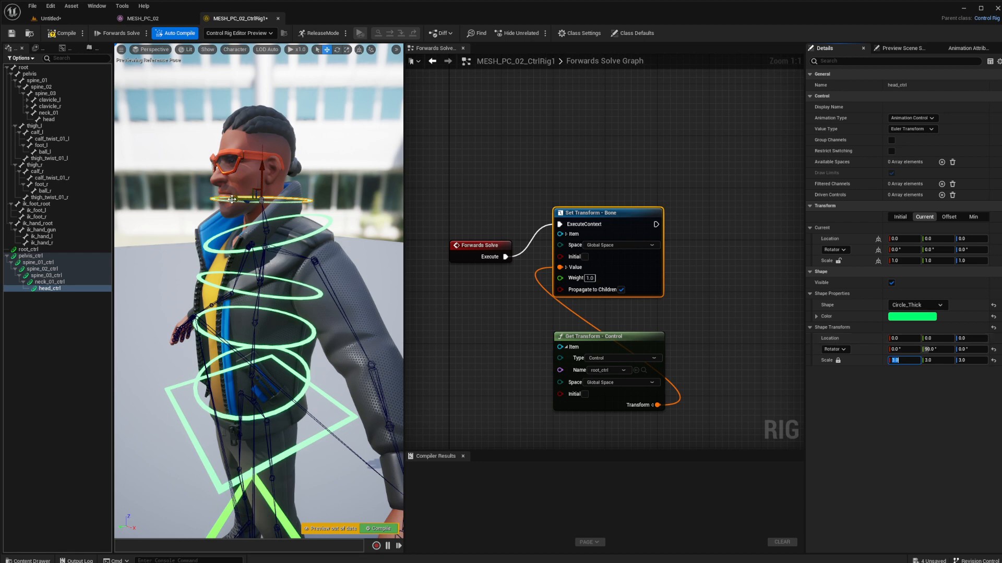
Step: Offset the head_ctrl shape by setting its Y location to 2 and check it from the side
click(940, 339)
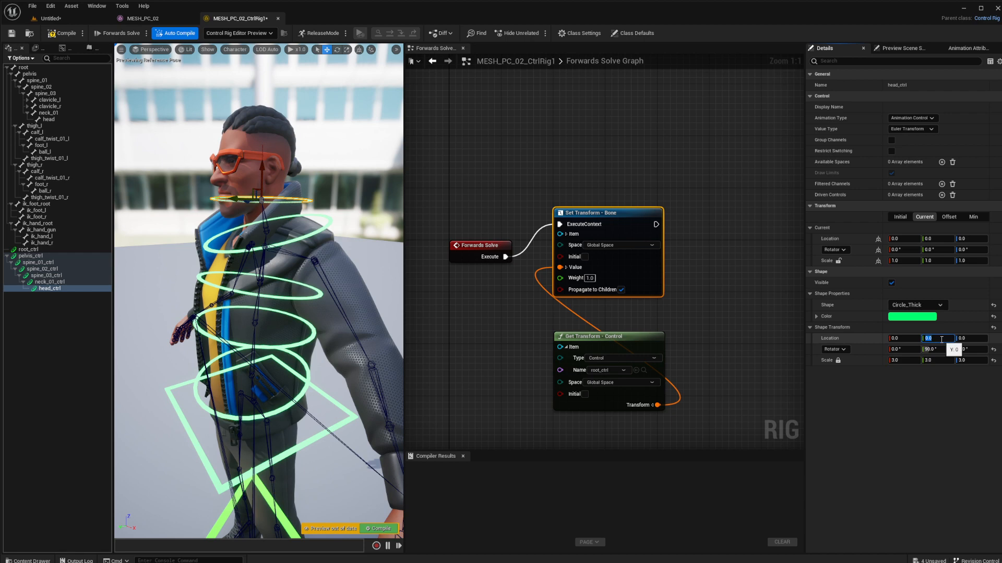
text(2)
key(Return)
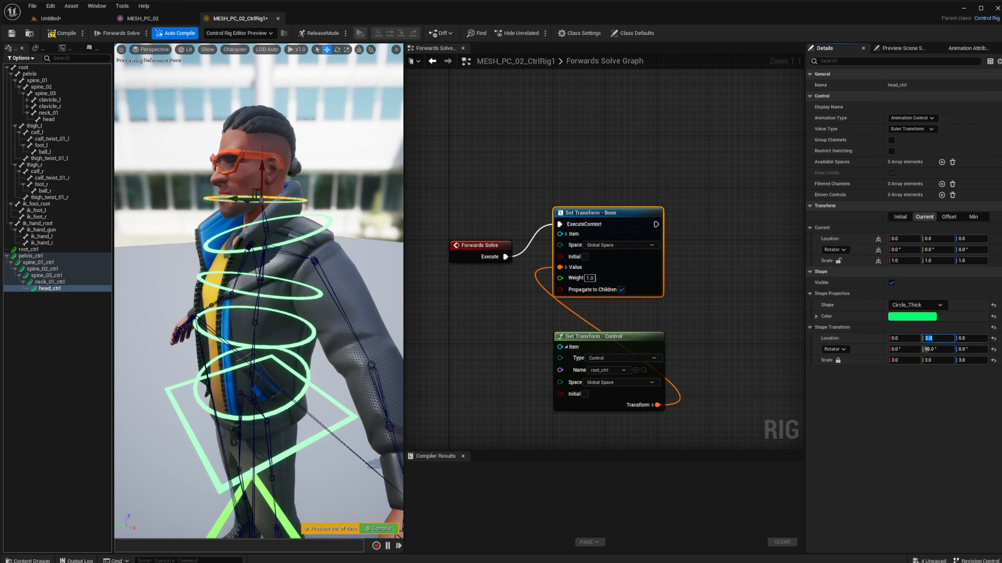
mouse_move(374, 338)
alt+mouse_down()
mouse_move(352, 352)
mouse_move(375, 339)
alt+mouse_up()
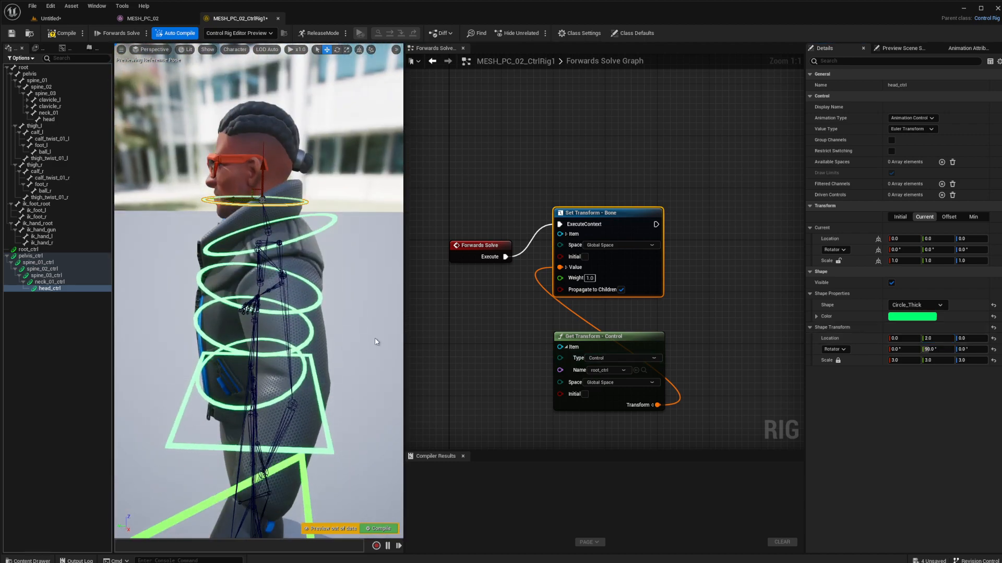
Step: Raise the head_ctrl circle above the head by setting its shape's X location to 10 and finally 20
click(906, 338)
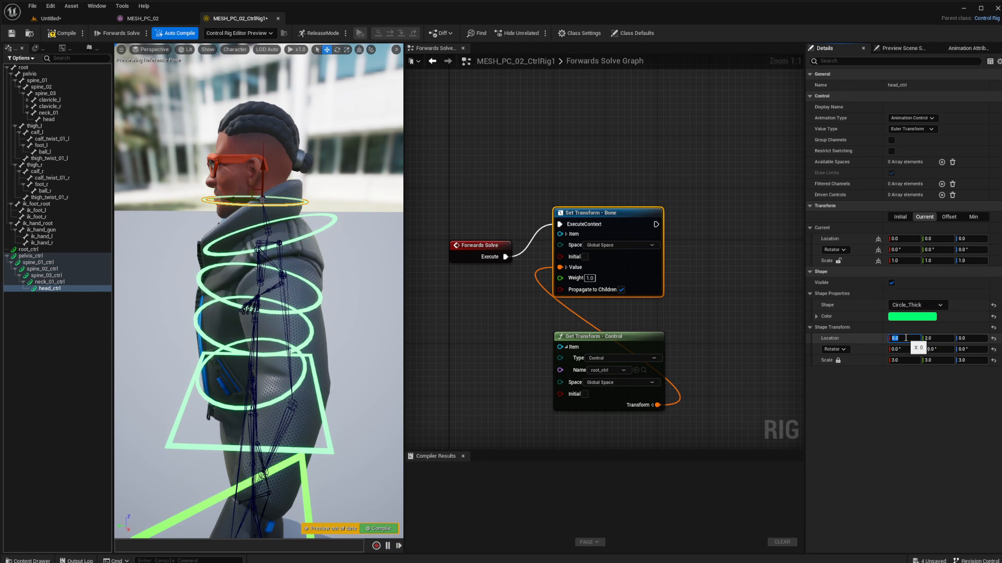
text(10)
key(Return)
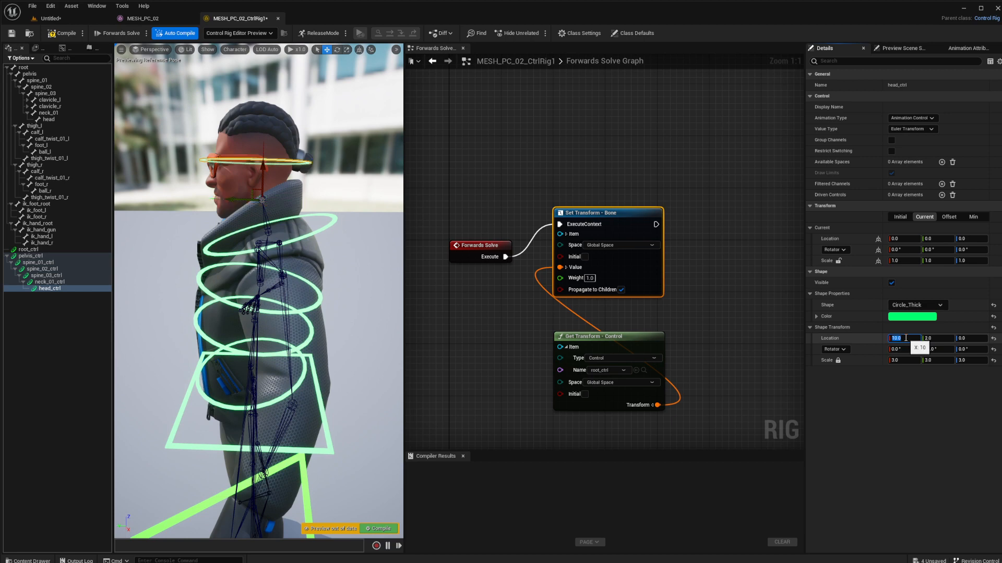
key(Return)
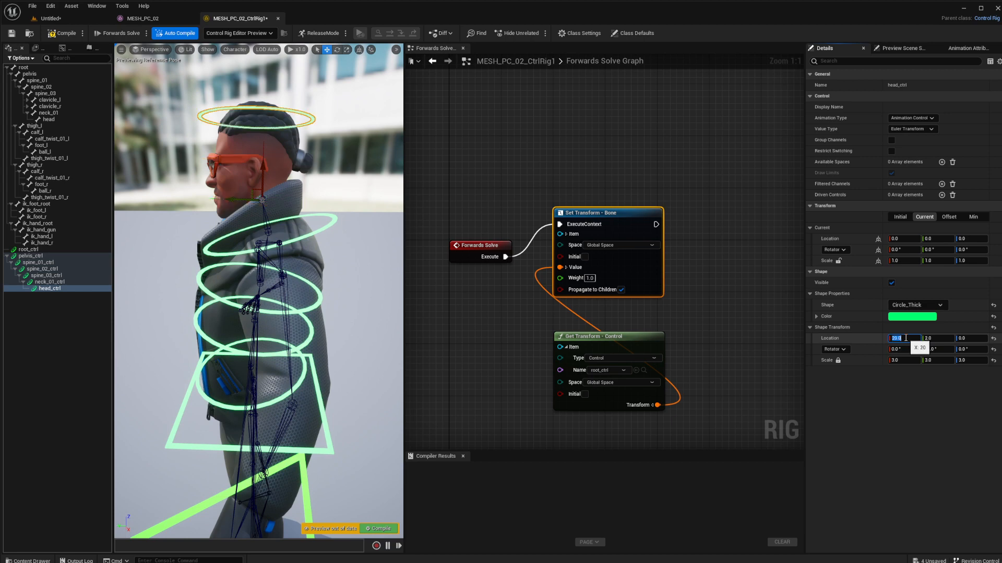
Step: Offset the neck_01_ctrl circle by setting its shape's Y location to 2 and finally 4
alt+drag(271, 315, 219, 315)
scroll(257, 201, up, 5)
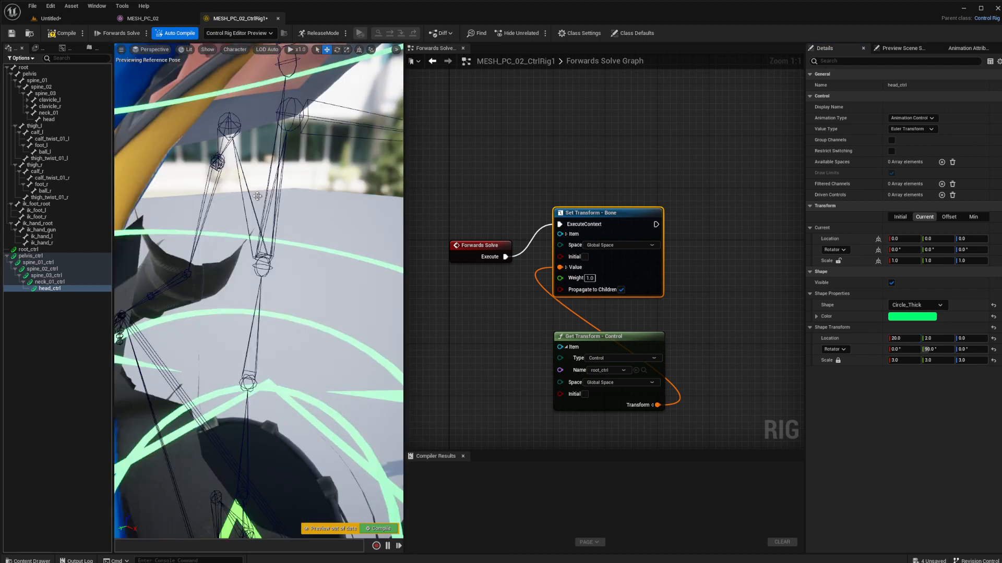
scroll(257, 201, down, 3)
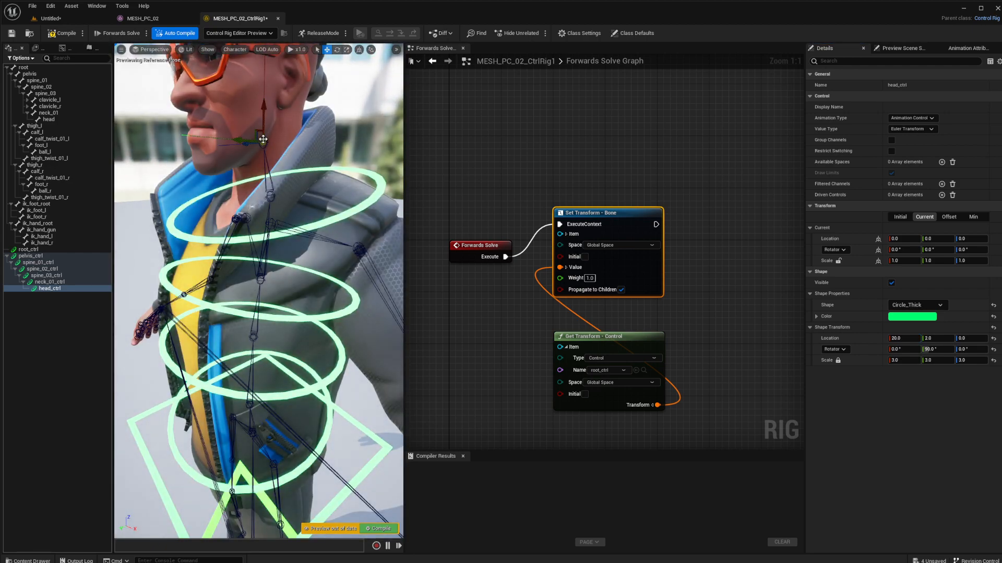
scroll(266, 141, down, 6)
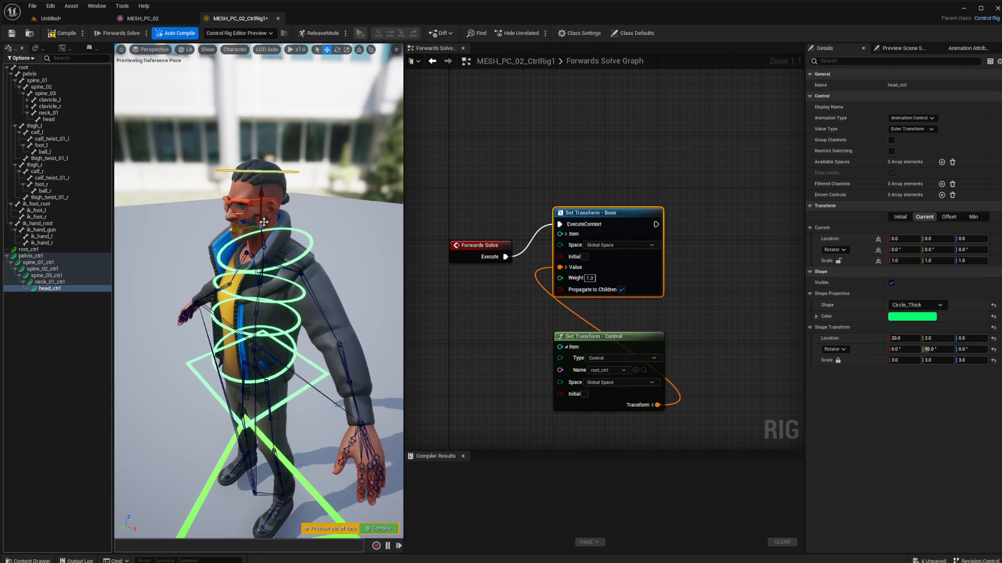
alt+drag(284, 265, 240, 226)
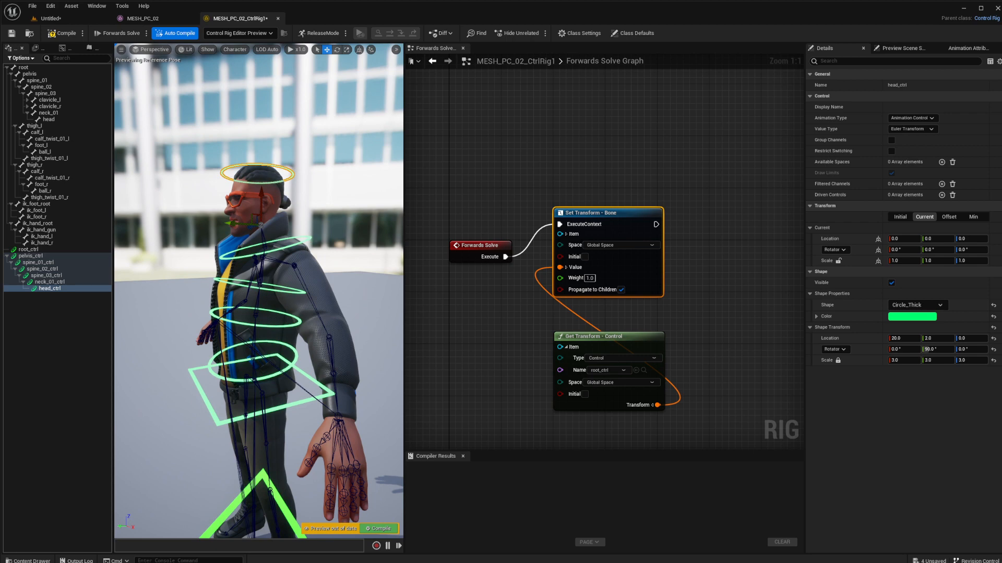
click(308, 238)
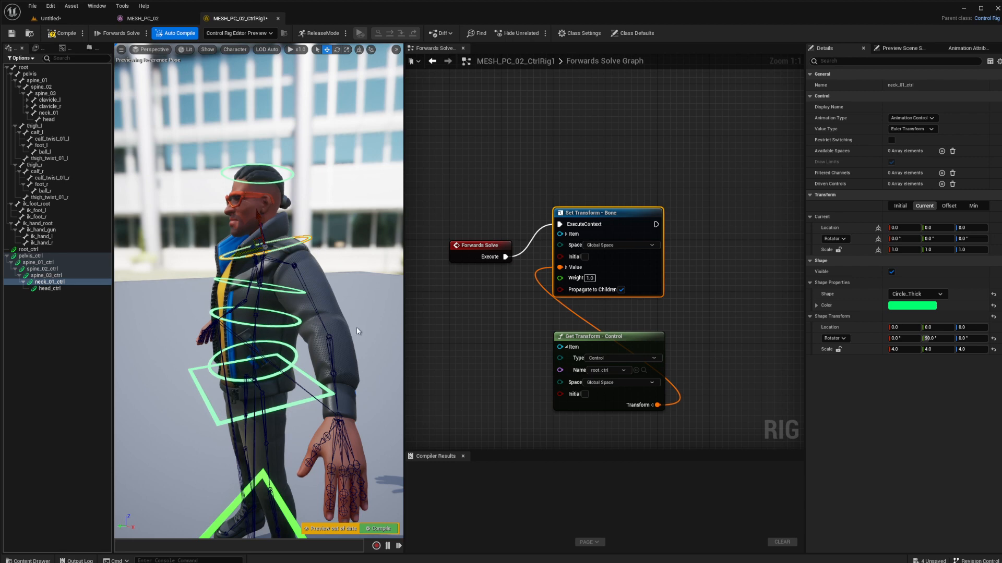
alt+drag(291, 317, 219, 317)
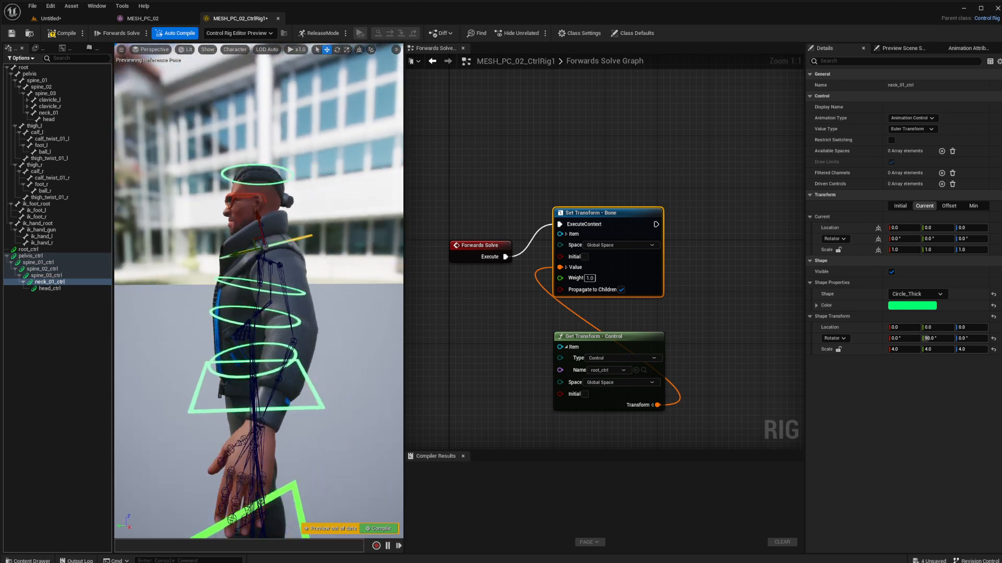
click(937, 328)
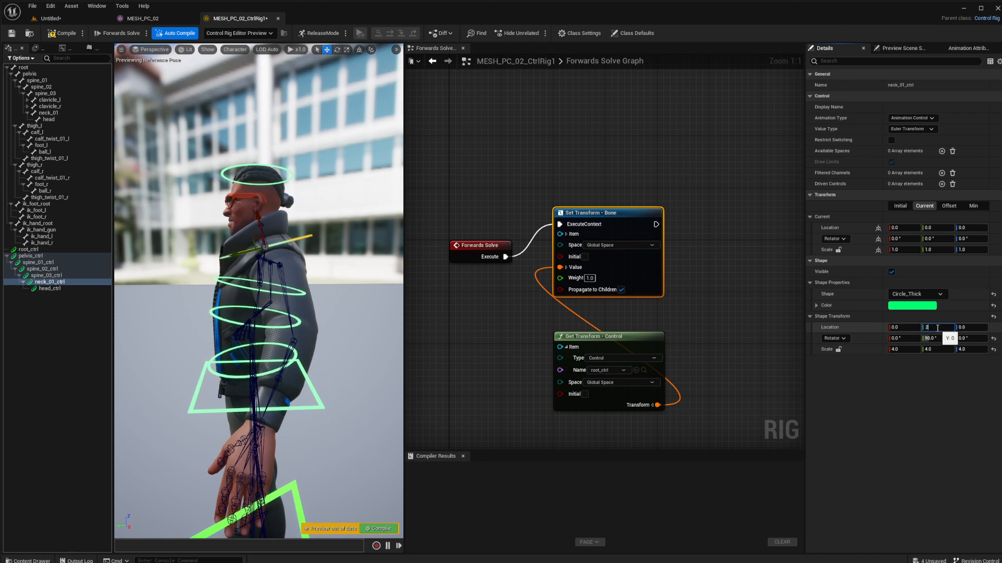
text(2)
key(Return)
text(4)
key(Return)
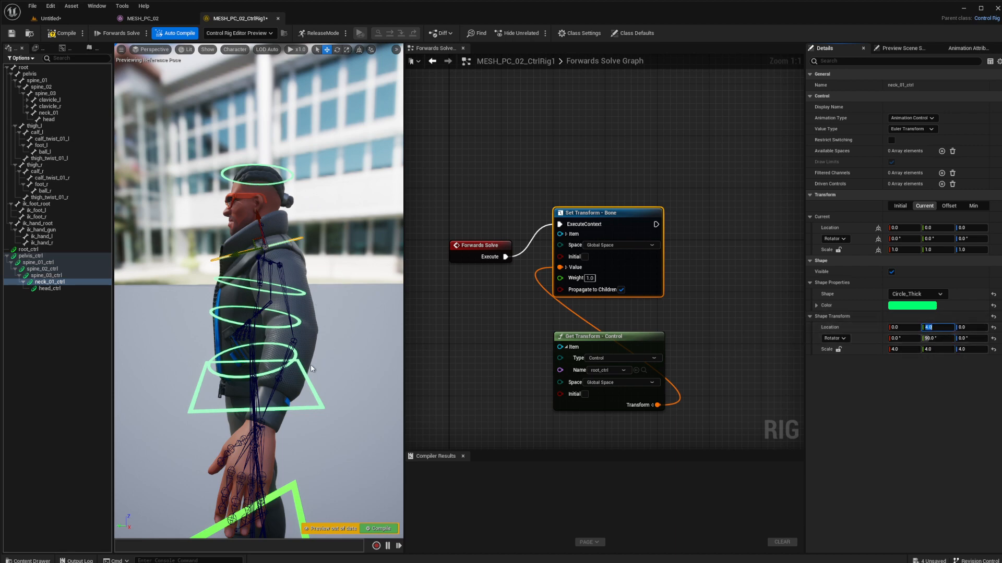
Step: Try to level the spine_03_ctrl circle by entering shape yaw values such as 10° and -10°
mouse_move(311, 369)
alt+mouse_down()
mouse_move(366, 371)
mouse_move(292, 391)
mouse_move(312, 364)
mouse_move(297, 387)
mouse_move(304, 374)
alt+mouse_up()
click(218, 280)
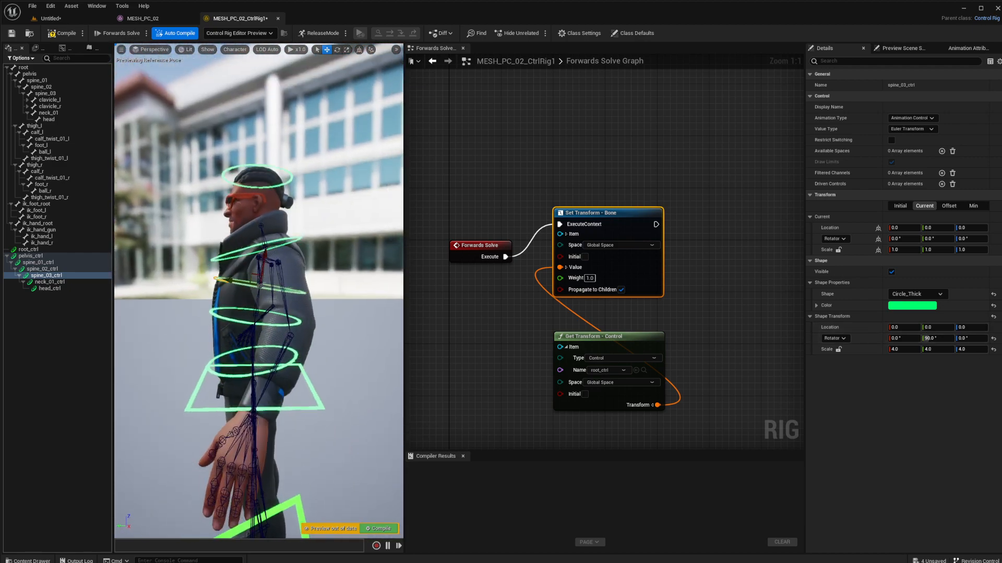
click(972, 338)
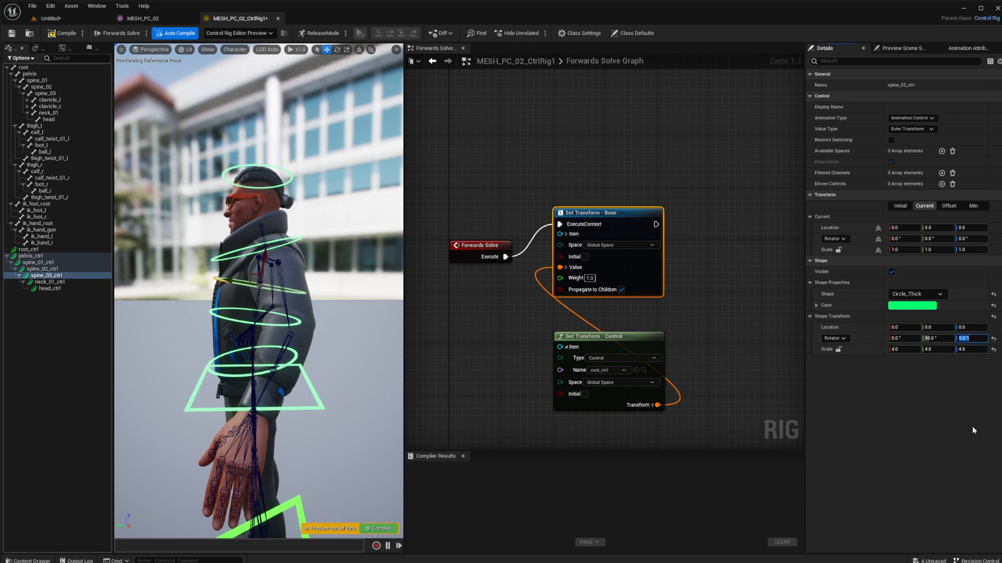
text(-80)
key(Return)
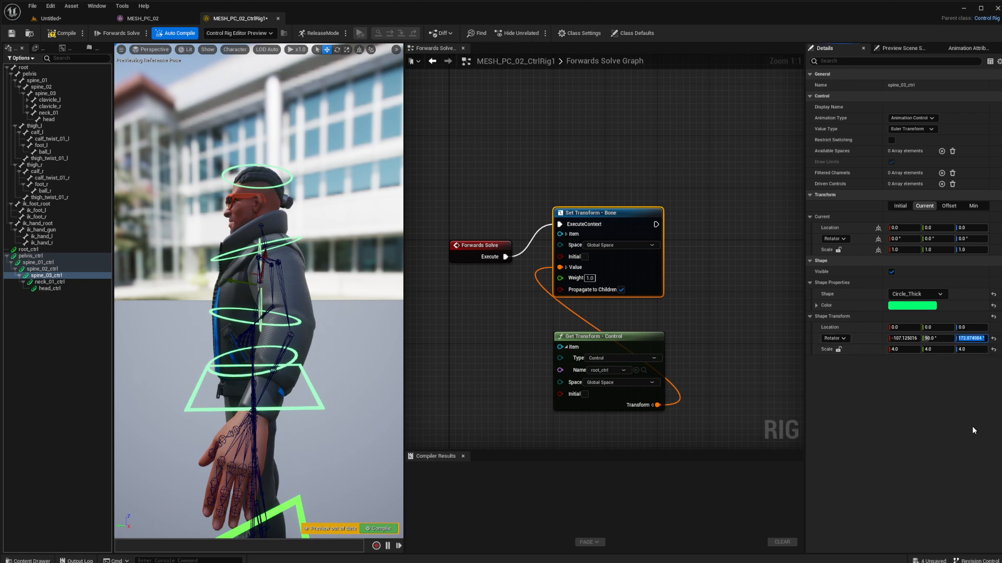
text(10)
key(Return)
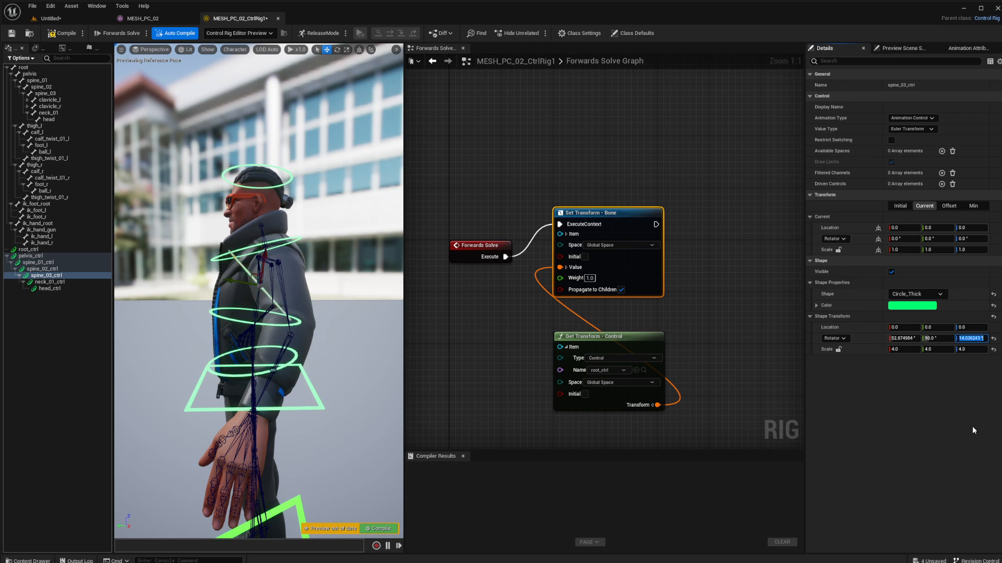
text(-10)
key(Return)
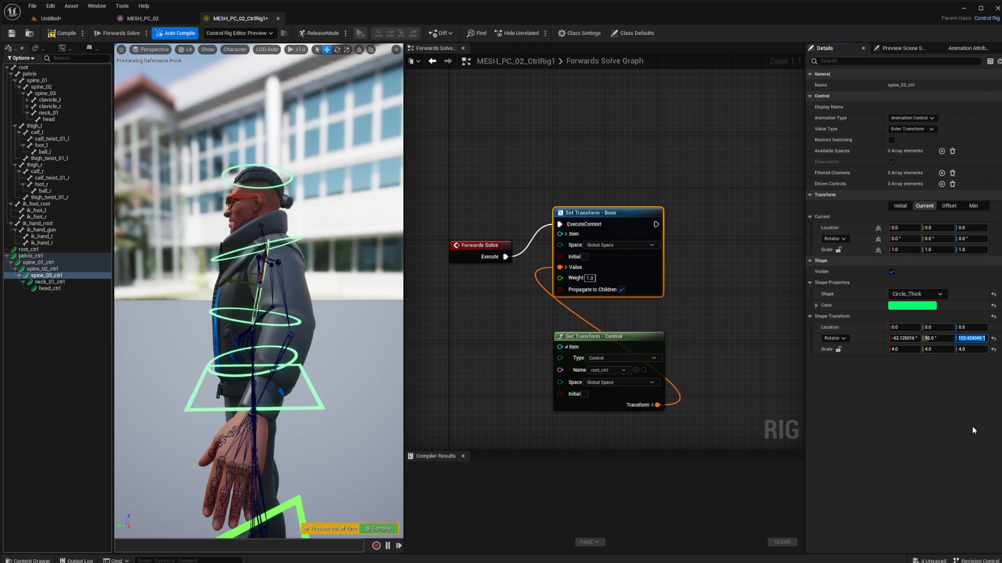
Step: Try smaller negative yaw values, including -2°, -4° and -8°, on the spine_03_ctrl shape to level it
text(-2)
key(Return)
text(-4)
key(Return)
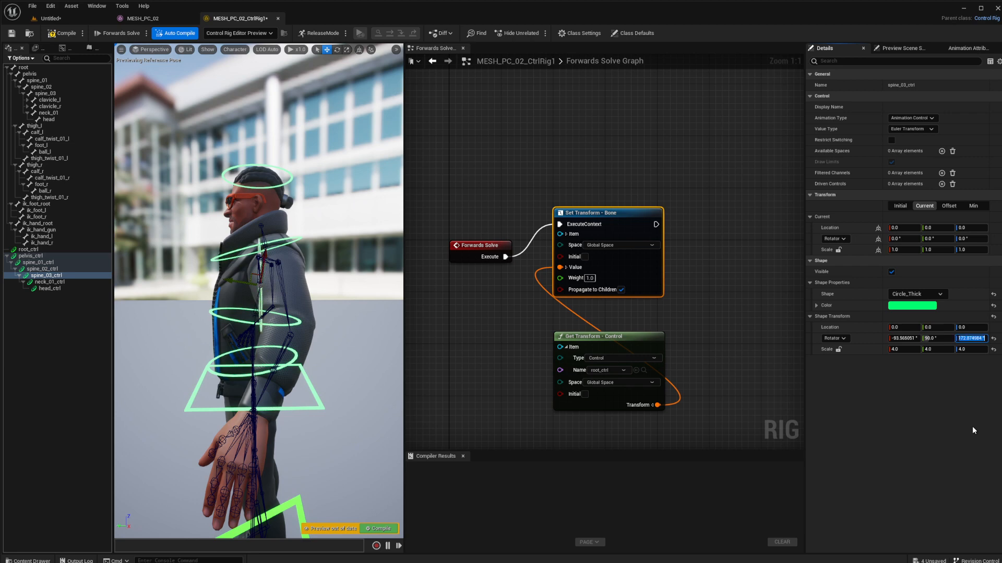
text(-8)
key(Return)
text(-101)
key(Return)
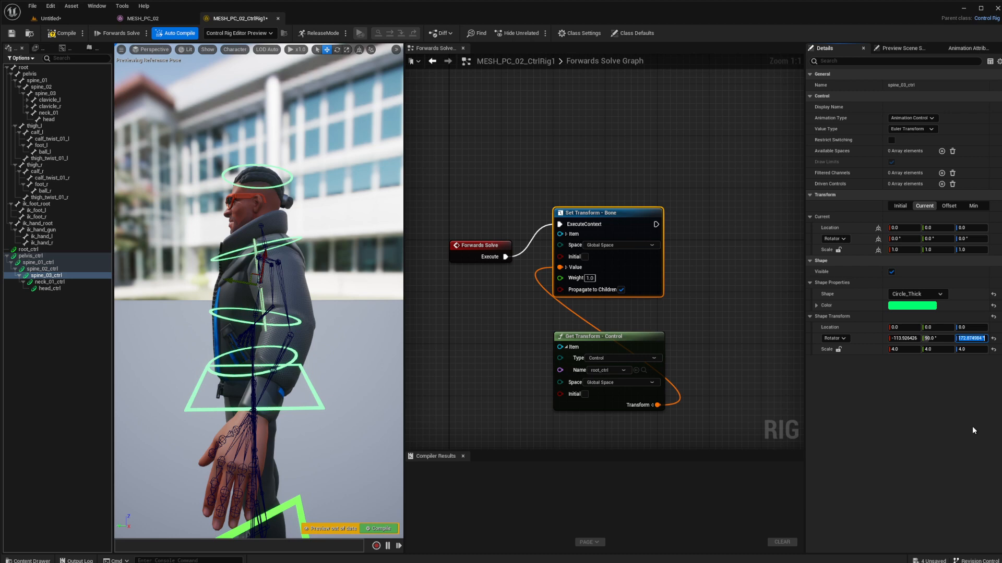
Step: Level the spine_03_ctrl circle by cycling its shape's yaw through 0°, 180° and -90°, ending on -90°
text(0)
key(Return)
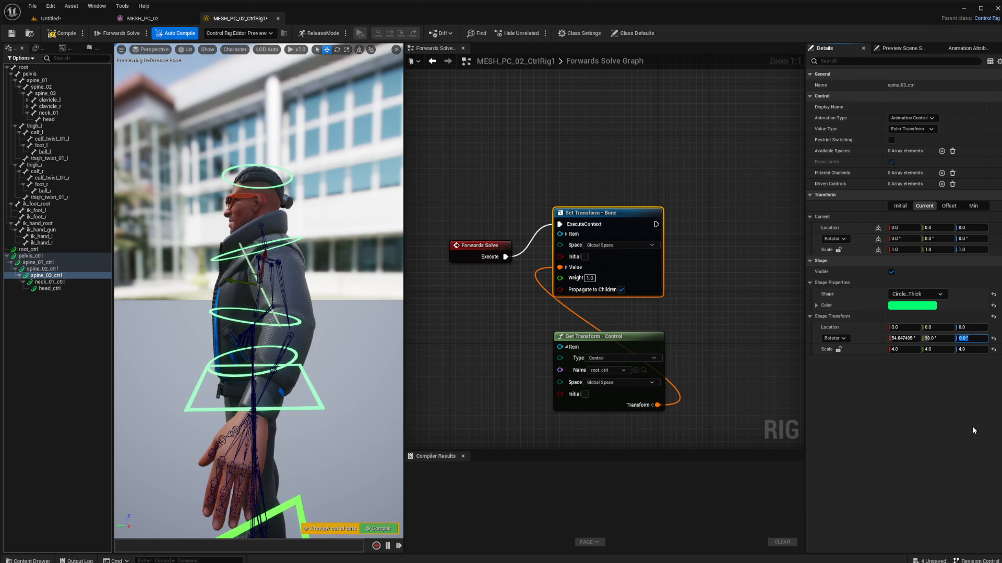
text(180)
key(Return)
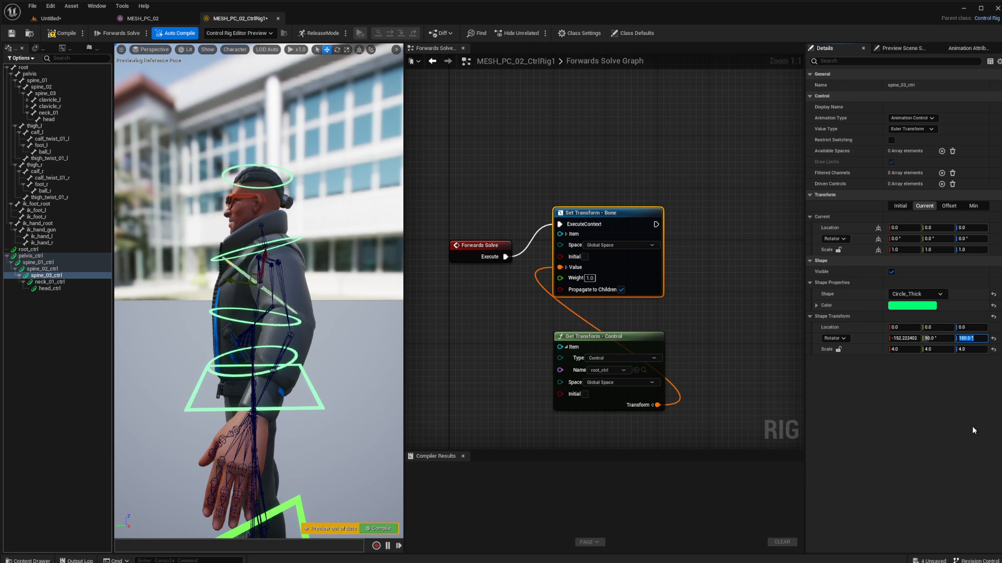
text(-90)
key(Return)
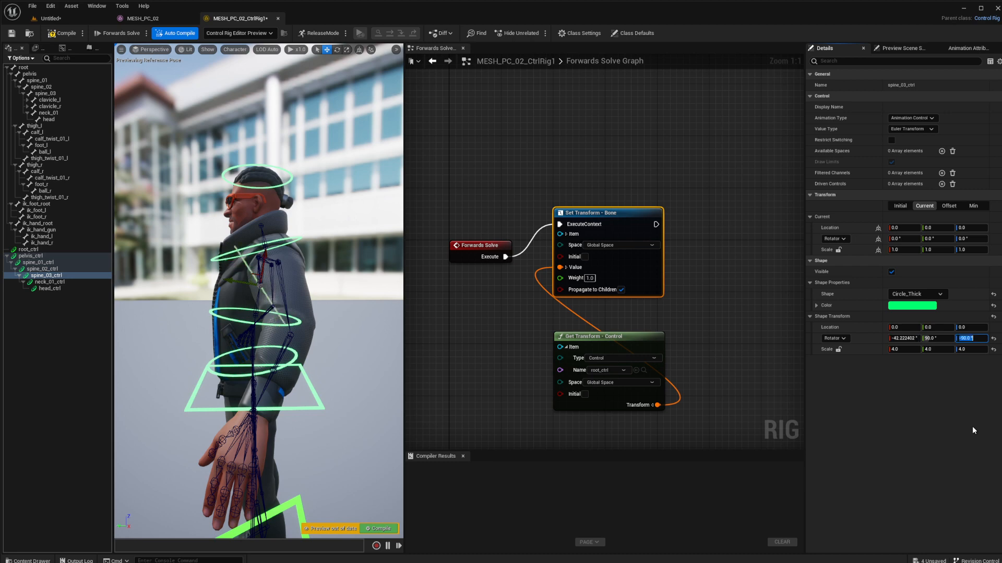
text(180)
key(Return)
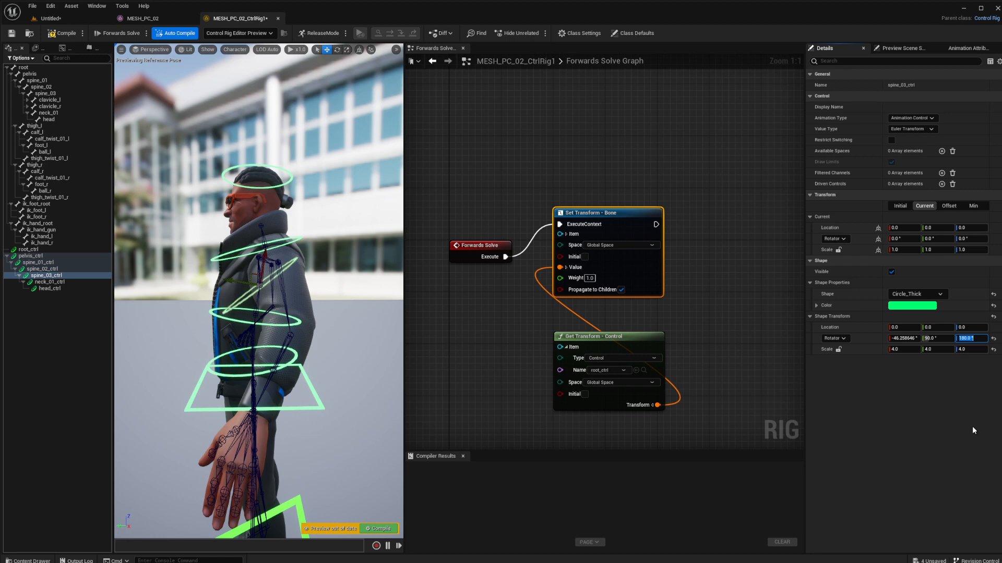
text(0)
key(Return)
text(-90)
key(Return)
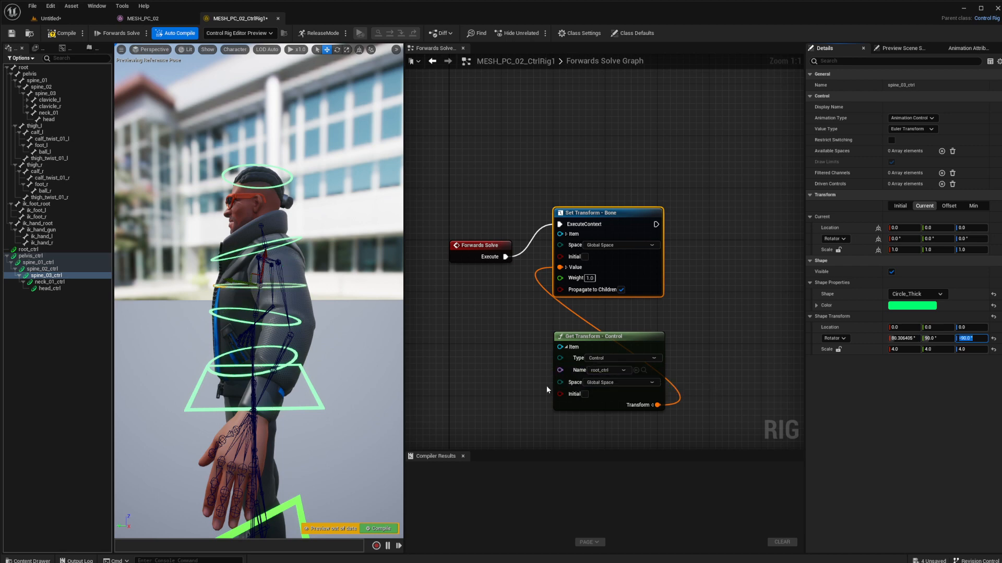
Step: Level the spine_01_ctrl circle by entering small yaw values of 2° and -2° for its shape
alt+drag(285, 375, 339, 364)
click(302, 359)
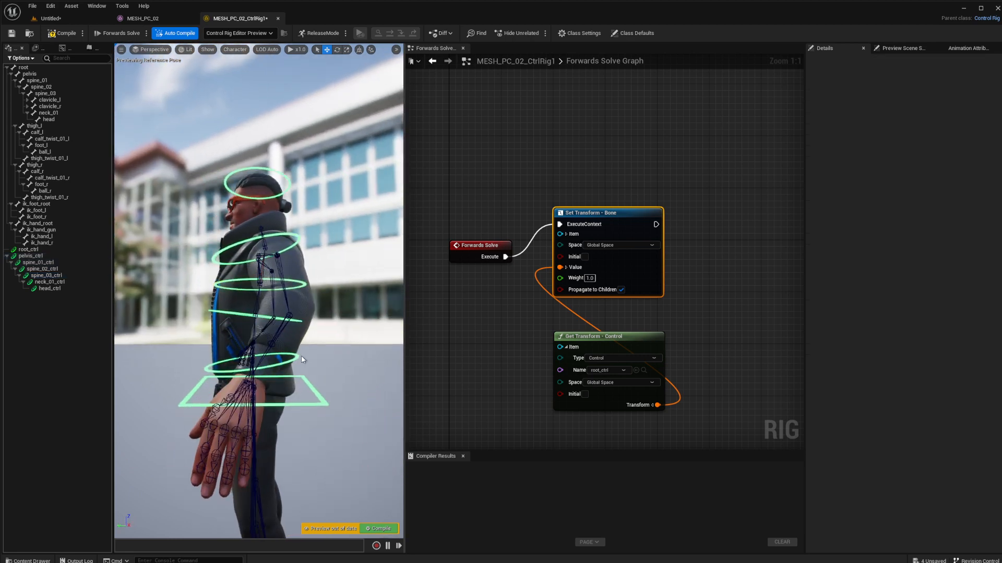
click(298, 358)
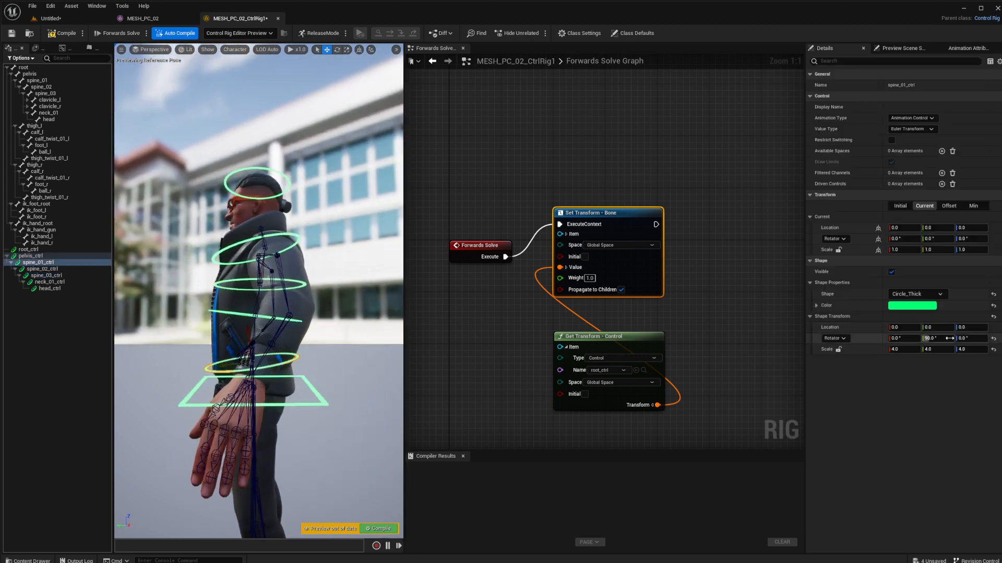
click(979, 337)
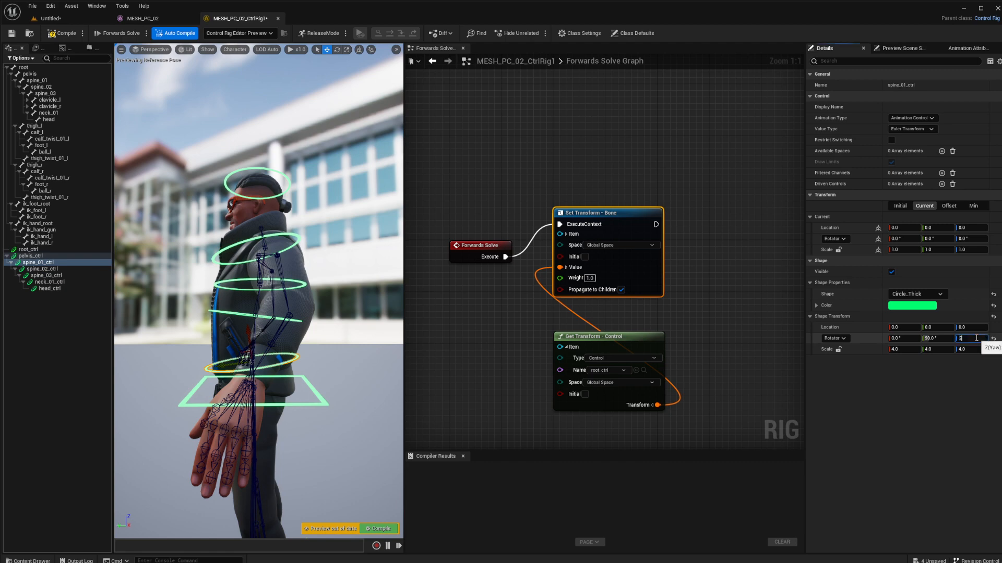
text(2)
key(Return)
text(-2)
key(Return)
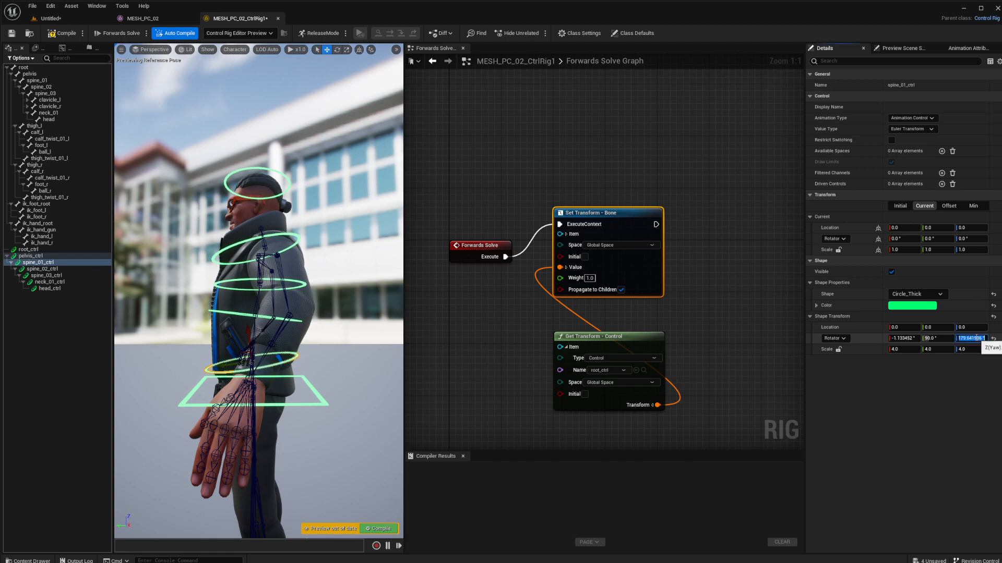
text(2)
key(Return)
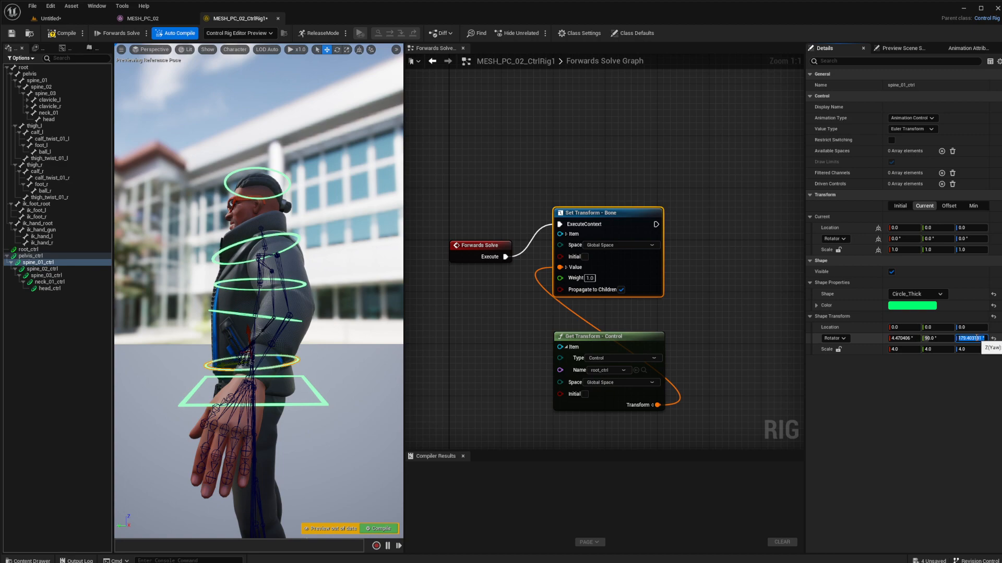
Step: Level the spine_02_ctrl circle by entering small yaw values of -2° and 2° for its shape
alt+drag(182, 431, 267, 388)
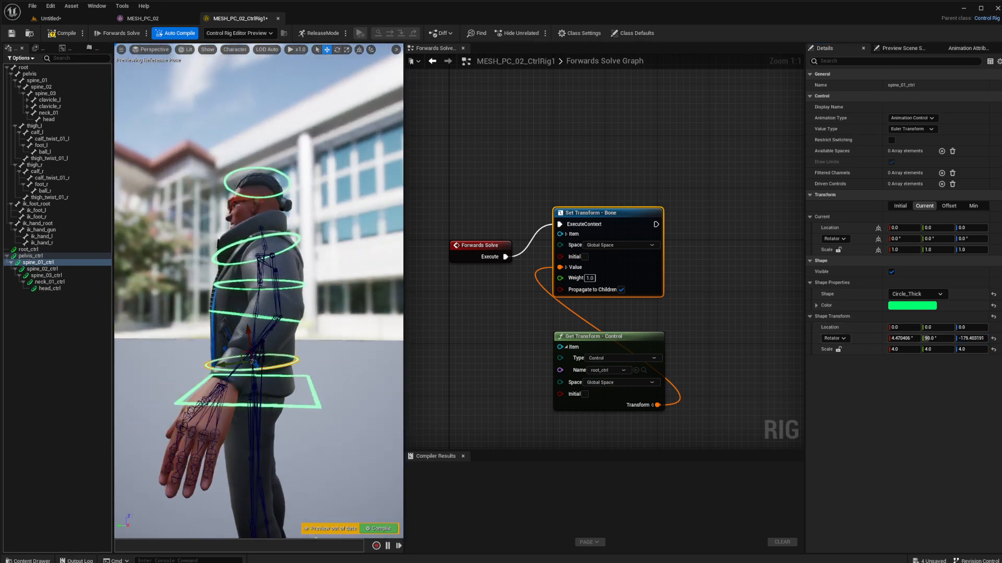
click(221, 313)
click(973, 338)
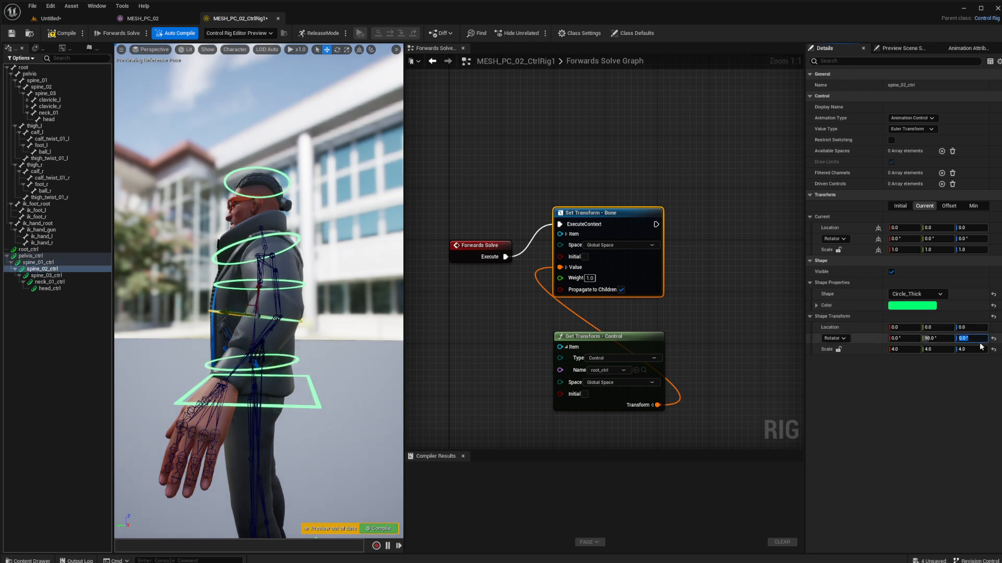
text(-2)
key(Return)
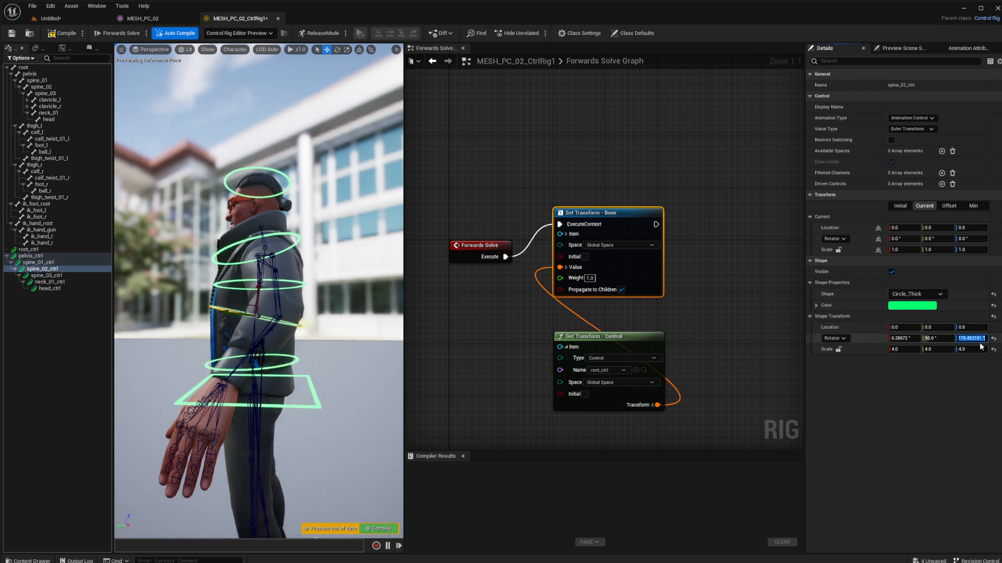
text(5)
key(Return)
text(5)
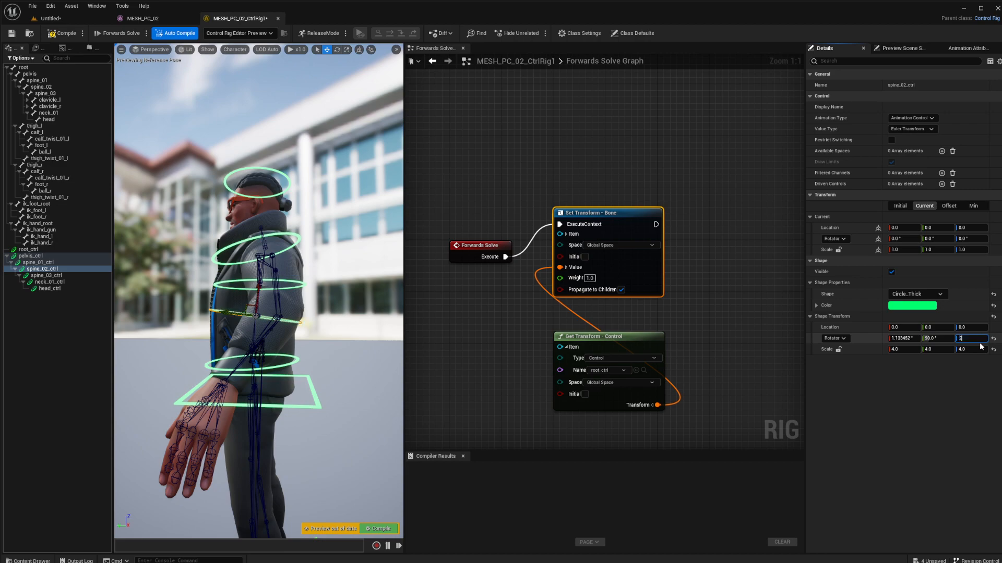
key(Return)
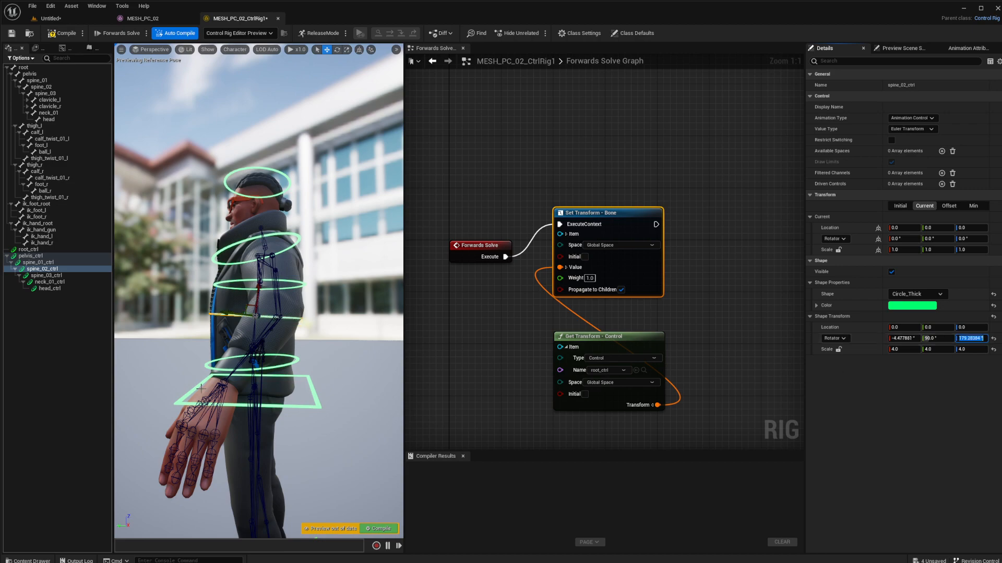
Step: Add Get Control nodes for pelvis_ctrl, spine_01_ctrl, spine_02_ctrl, spine_03_ctrl, neck_01_ctrl and head_ctrl to the Forwards Solve graph
alt+drag(201, 389, 346, 417)
scroll(260, 418, down, 5)
alt+drag(259, 417, 312, 426)
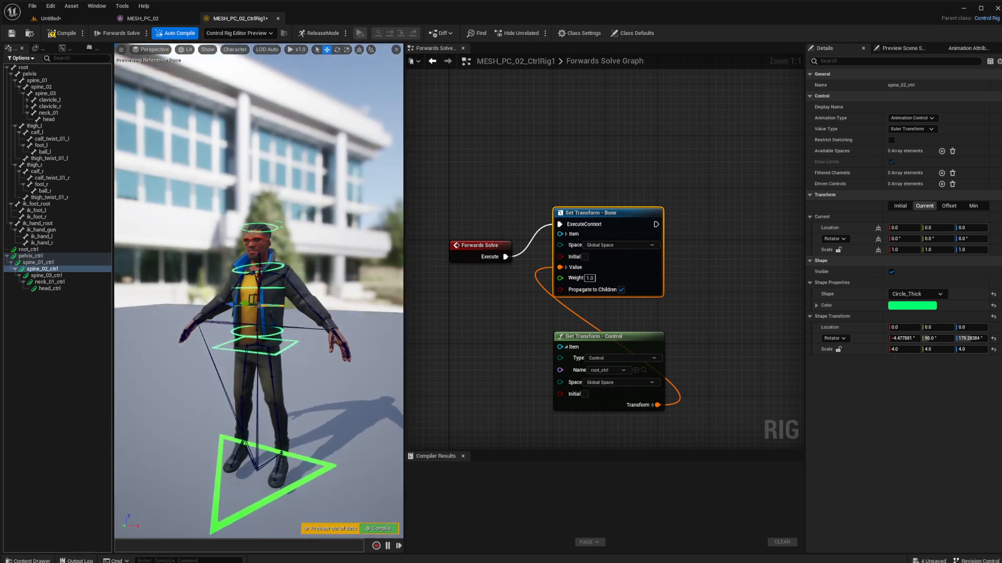
click(52, 289)
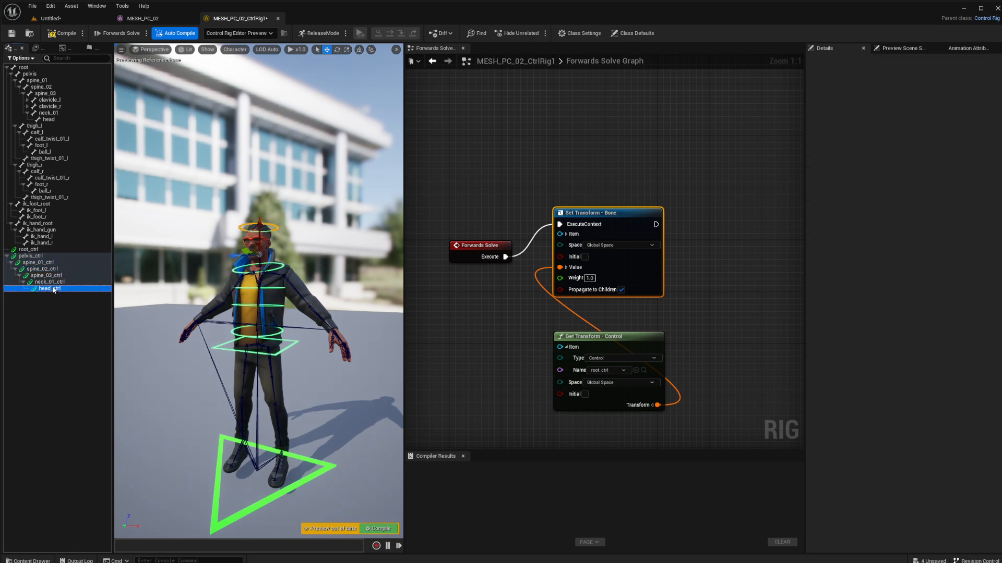
shift+click(30, 256)
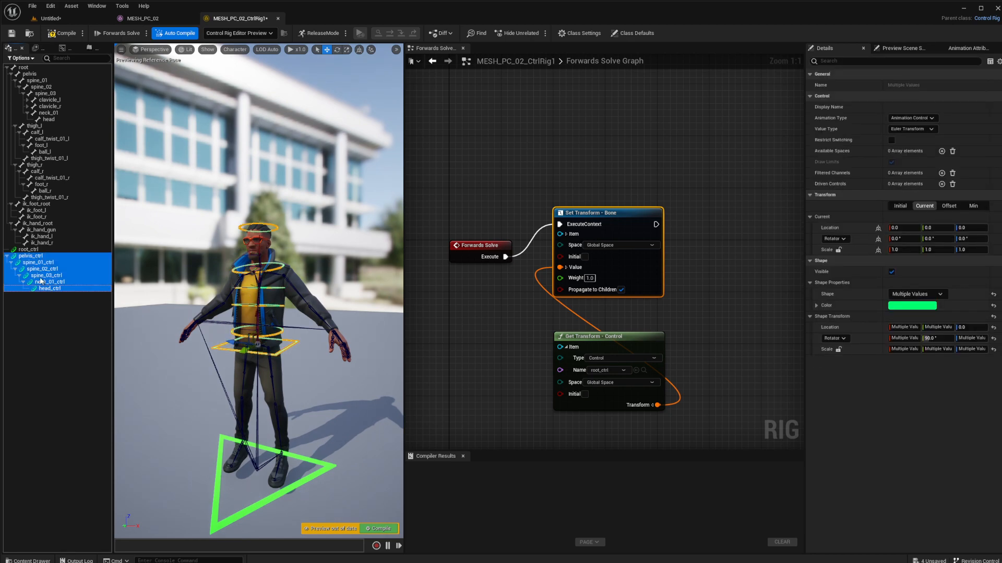
drag(40, 281, 652, 434)
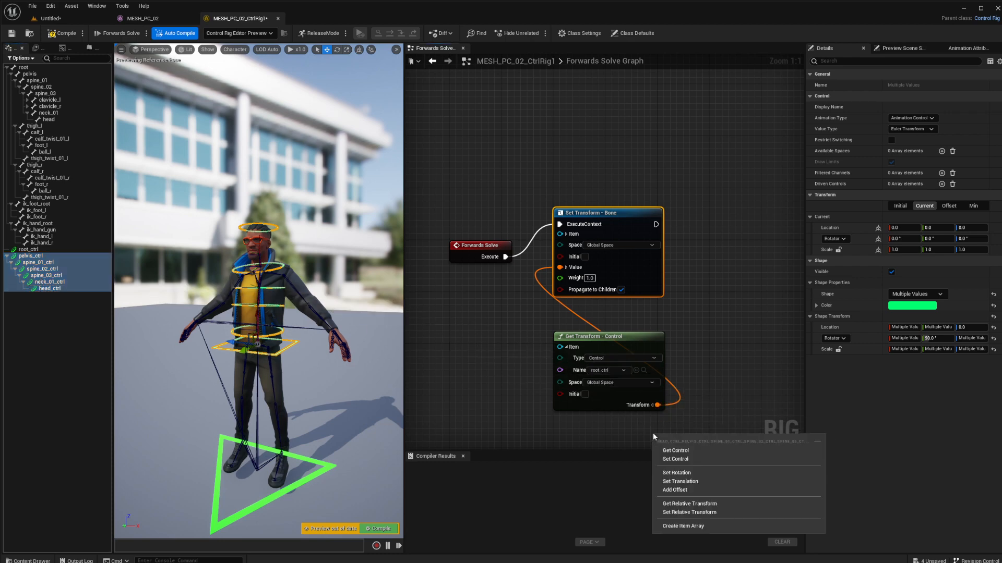
click(678, 450)
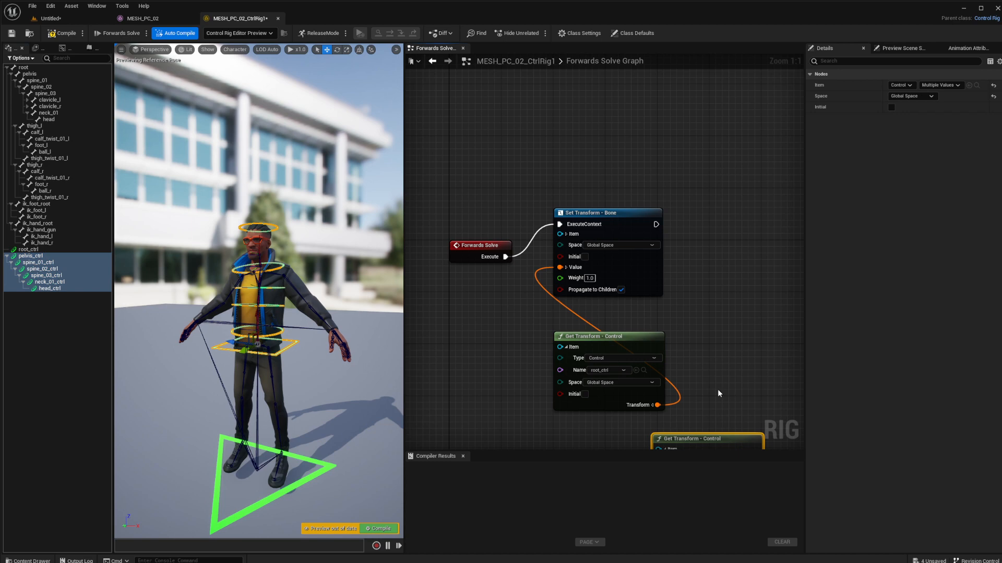
Step: Add Set Bone nodes for the pelvis, spine_01, spine_02, spine_03, neck_01 and head bones in a row beside the existing Set Transform node
right_drag(718, 391, 536, 277)
scroll(576, 214, down, 2)
scroll(576, 214, down, 5)
scroll(576, 215, up, 2)
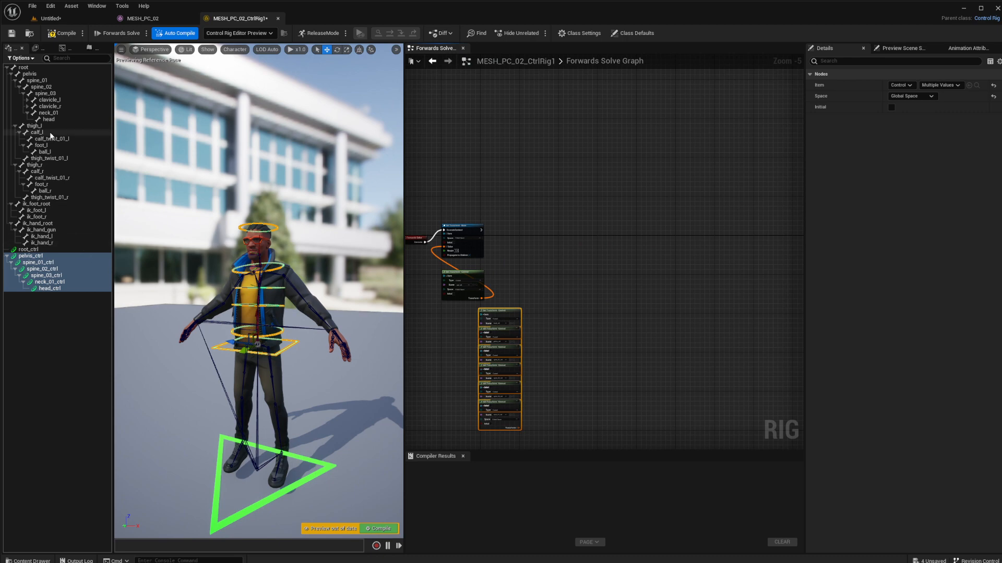
click(36, 74)
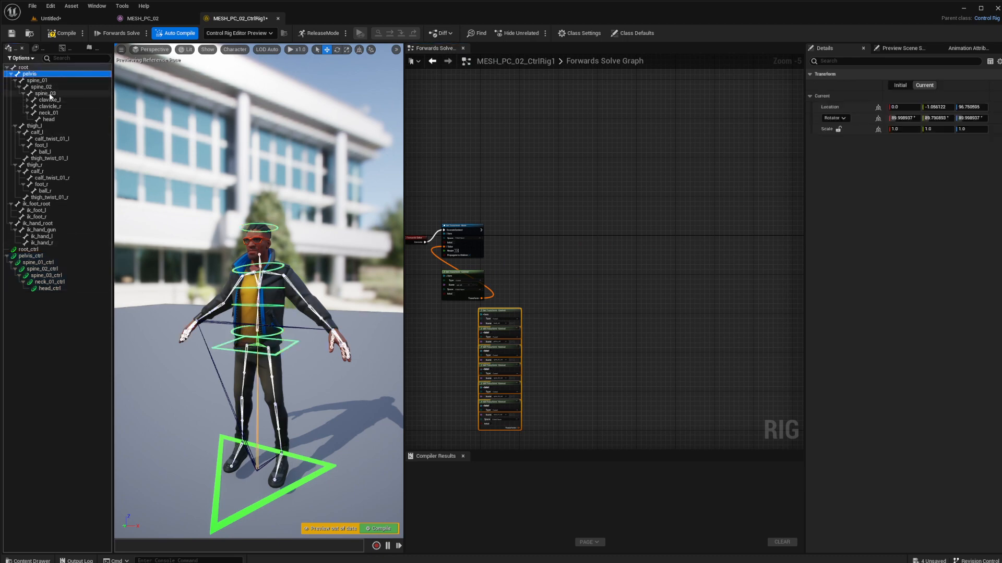
shift+click(45, 93)
ctrl+click(52, 114)
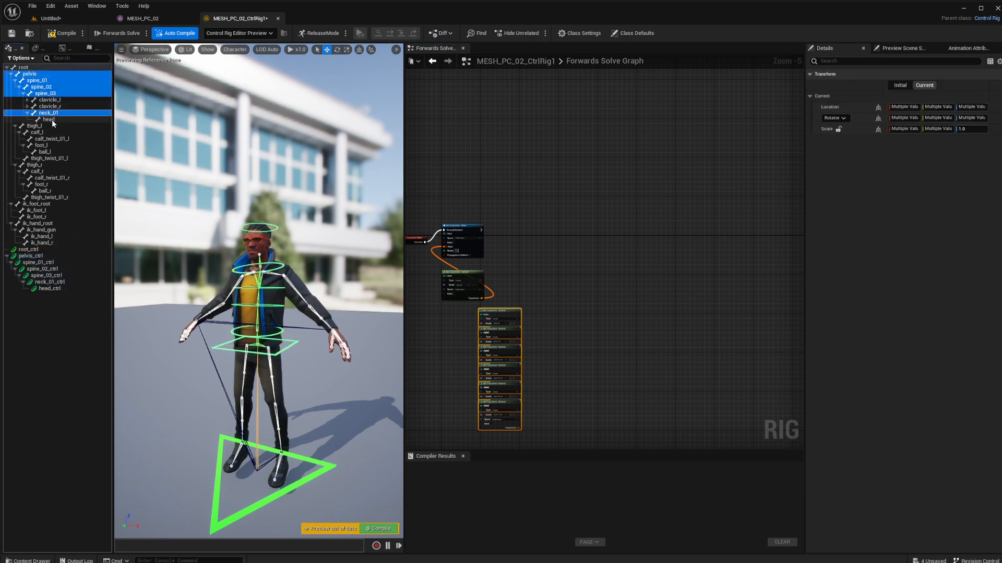
ctrl+click(52, 120)
drag(57, 120, 581, 224)
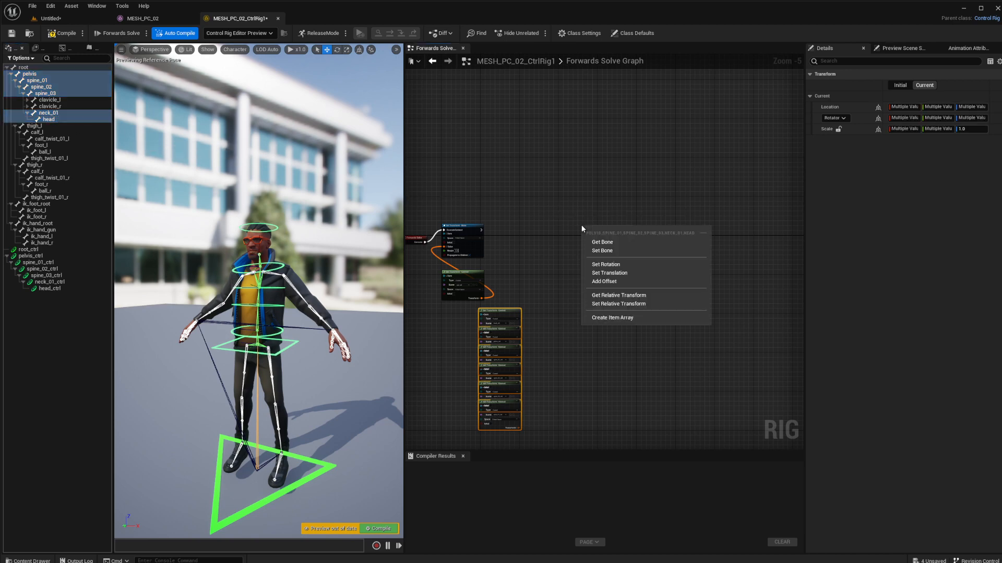
click(605, 251)
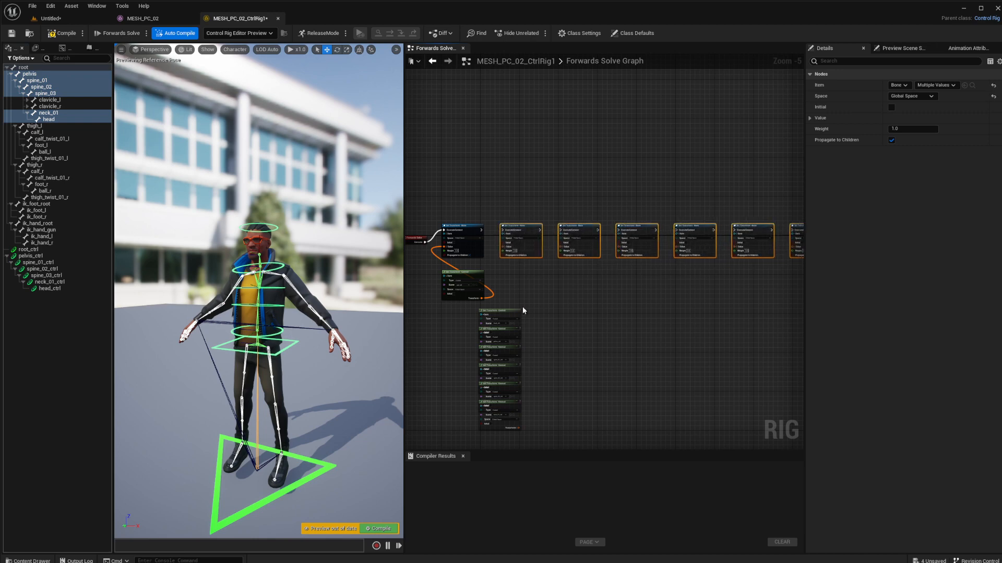
Step: Place the head_ctrl Get Transform node beneath the first new Set Transform node and move the other five stacked nodes beneath the second
drag(527, 328, 477, 439)
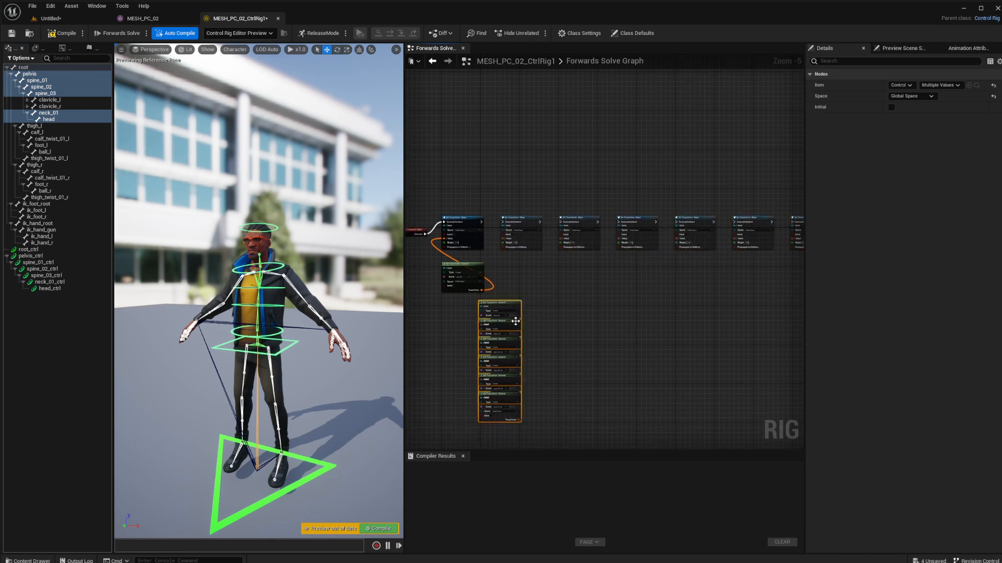
drag(512, 308, 532, 270)
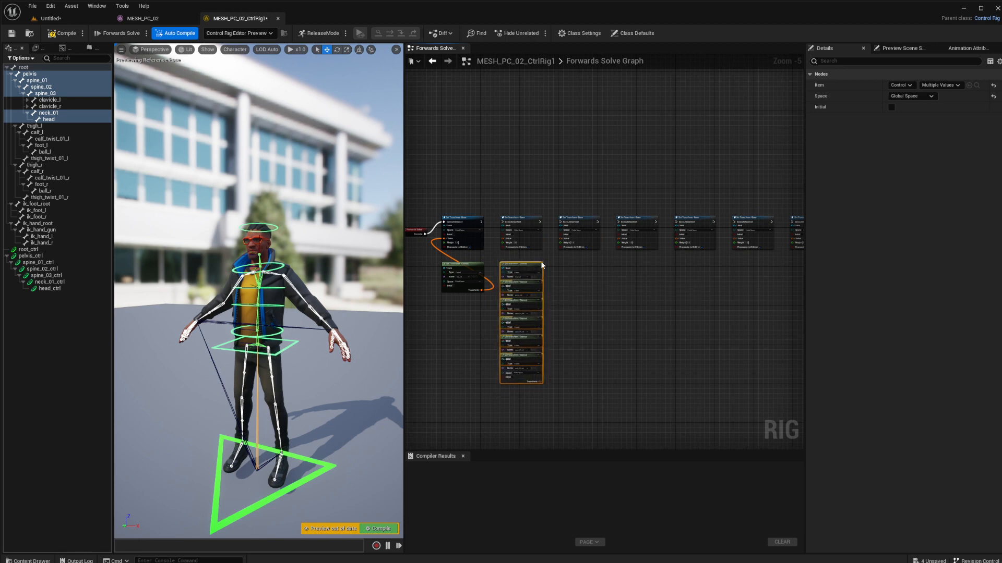
click(542, 267)
drag(572, 274, 516, 385)
ctrl+click(535, 265)
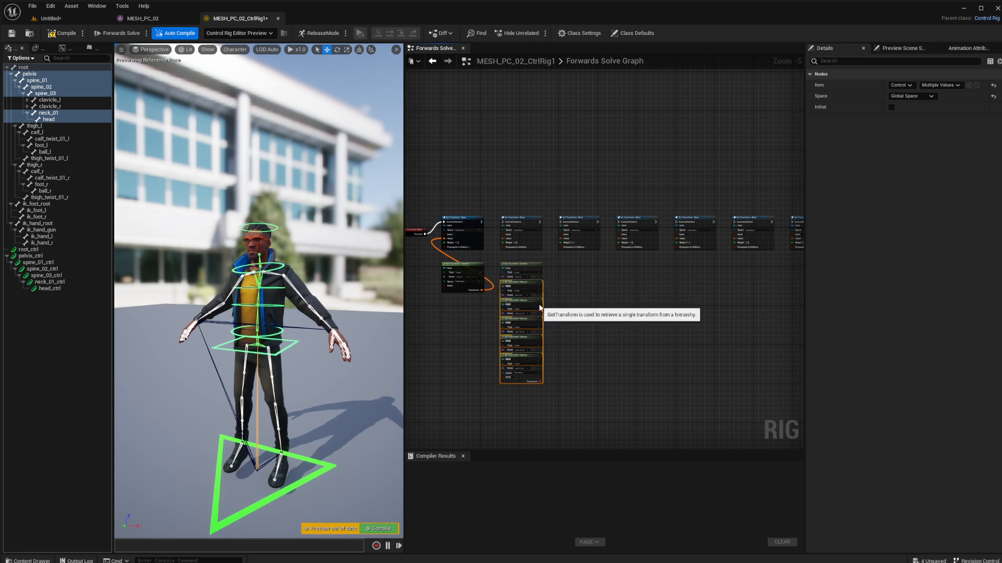
drag(537, 308, 594, 285)
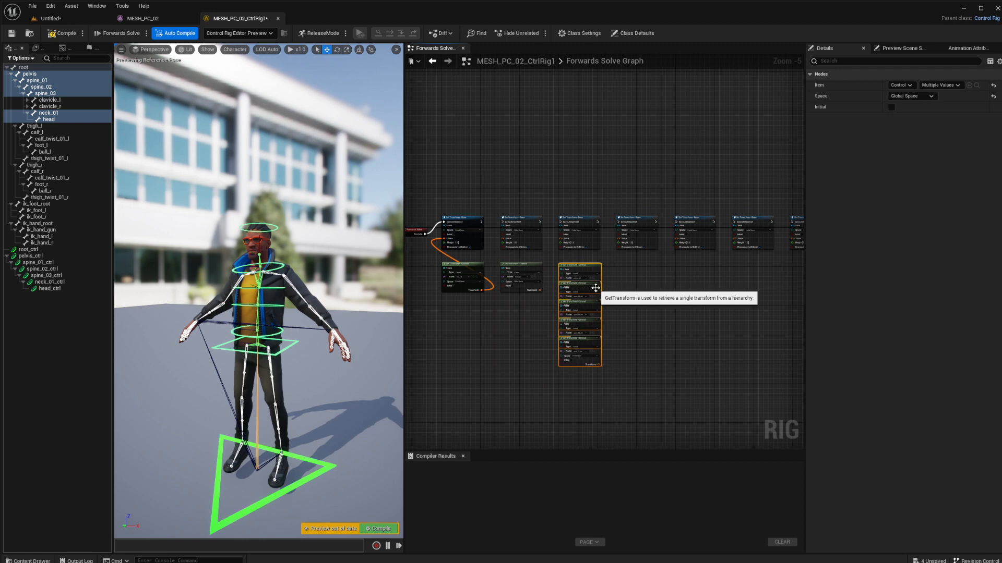
Step: Spread the stacked pelvis_ctrl, spine_01_ctrl, spine_02_ctrl, spine_03_ctrl and neck_01_ctrl Get Transform nodes so each sits beneath its own Set Transform node
scroll(595, 288, up, 2)
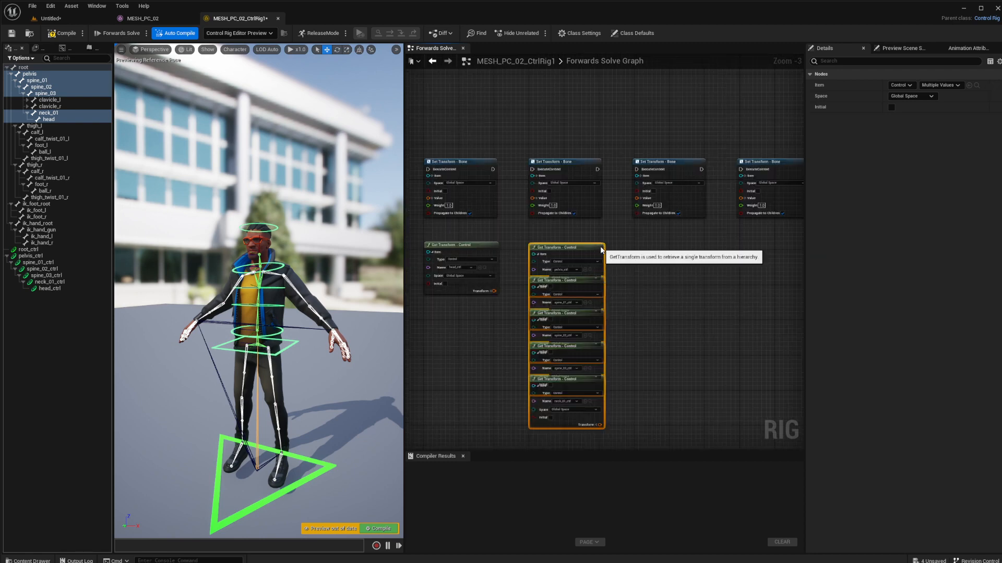
ctrl+click(600, 268)
drag(596, 303, 707, 275)
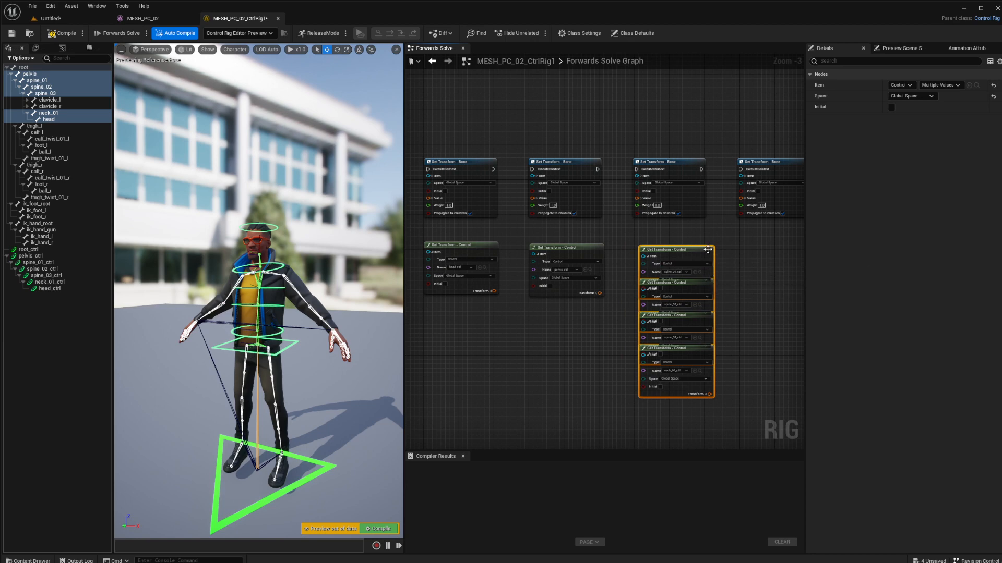
ctrl+click(707, 250)
drag(714, 313, 740, 276)
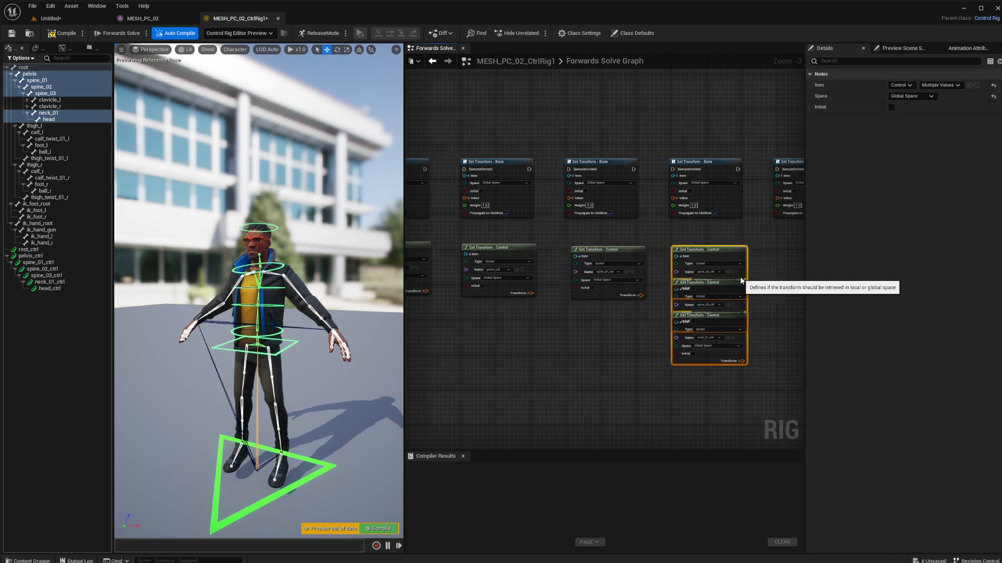
ctrl+click(740, 267)
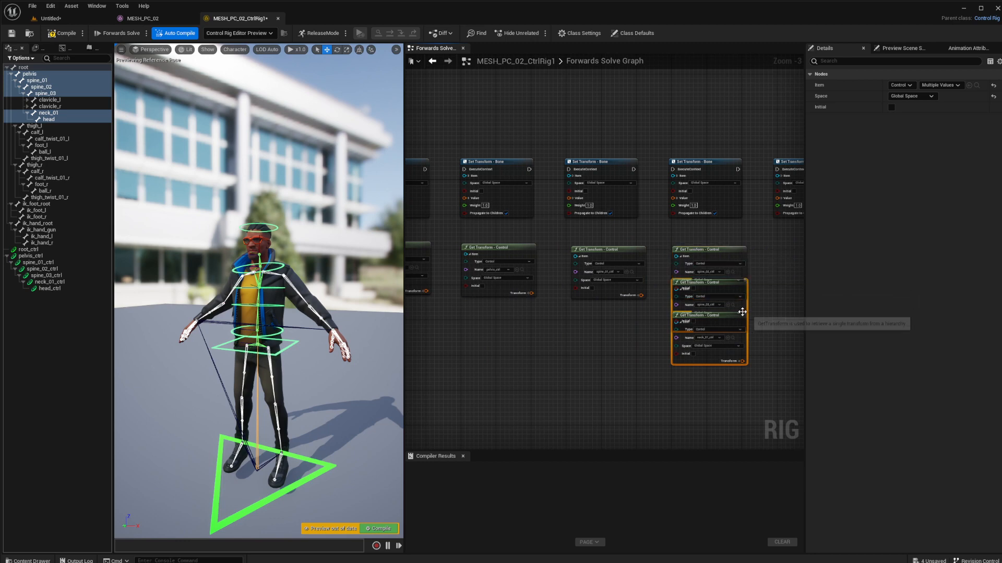
drag(742, 312, 672, 274)
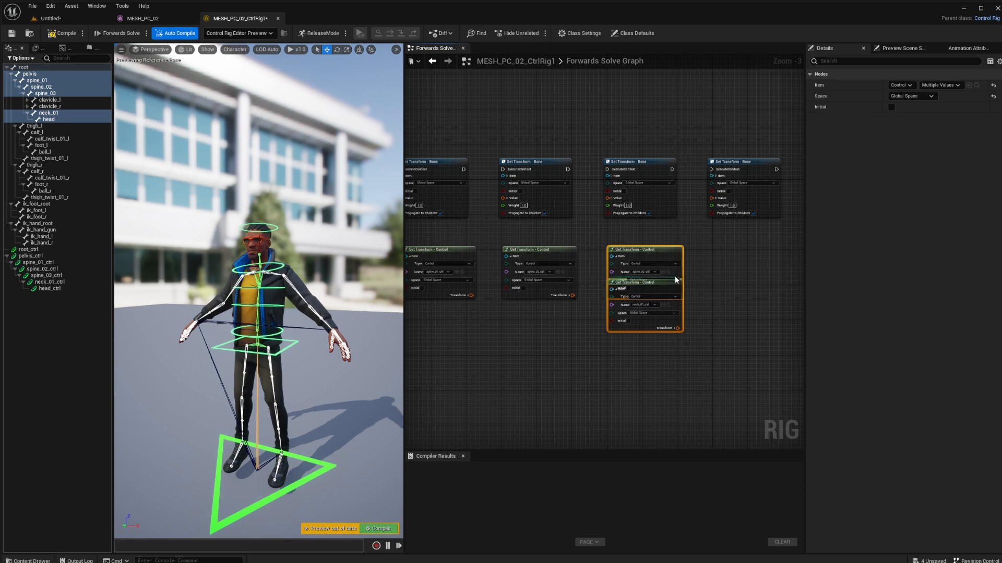
click(675, 320)
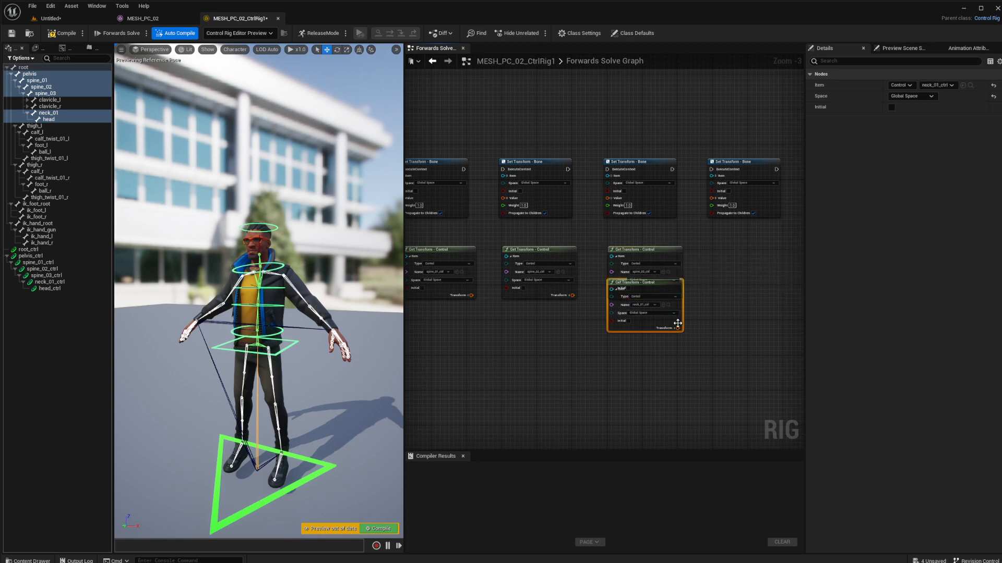
drag(677, 324, 781, 290)
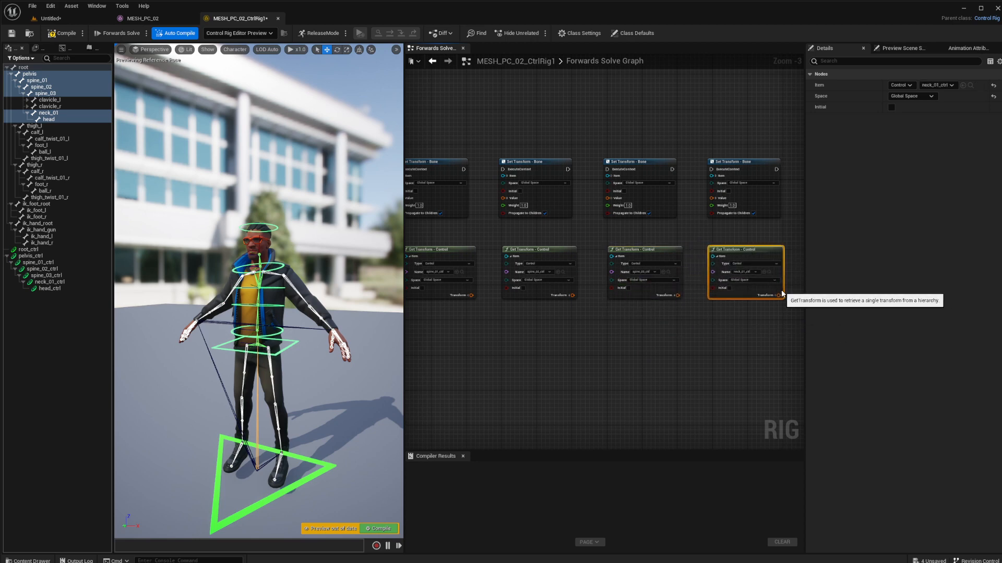
Step: Feed the neck_01_ctrl and spine_03_ctrl transforms into the values of the Set Transform nodes above them, and link those two nodes' execution
right_drag(736, 327, 613, 357)
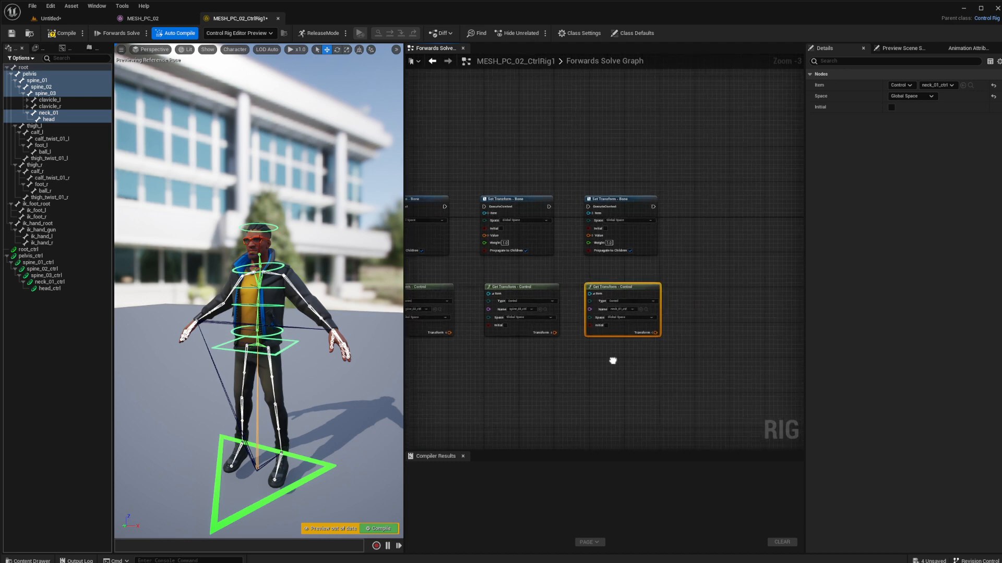
scroll(595, 349, up, 3)
drag(684, 324, 587, 180)
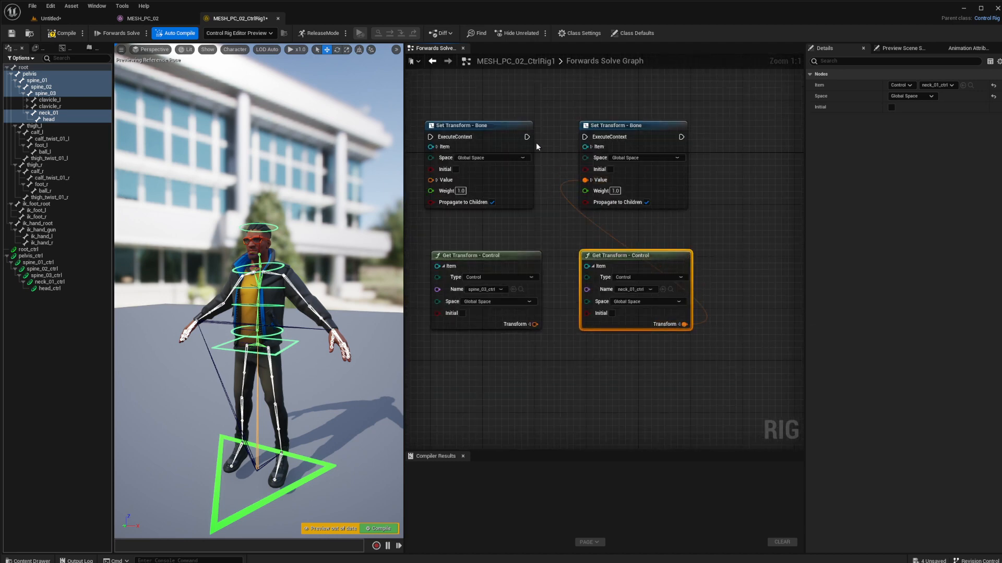
drag(527, 137, 585, 136)
drag(534, 324, 437, 180)
Step: Feed the spine_02_ctrl and spine_01_ctrl transforms into the values of the Set Transform nodes above them, linking execution into each from its preceding node
right_drag(428, 244, 686, 266)
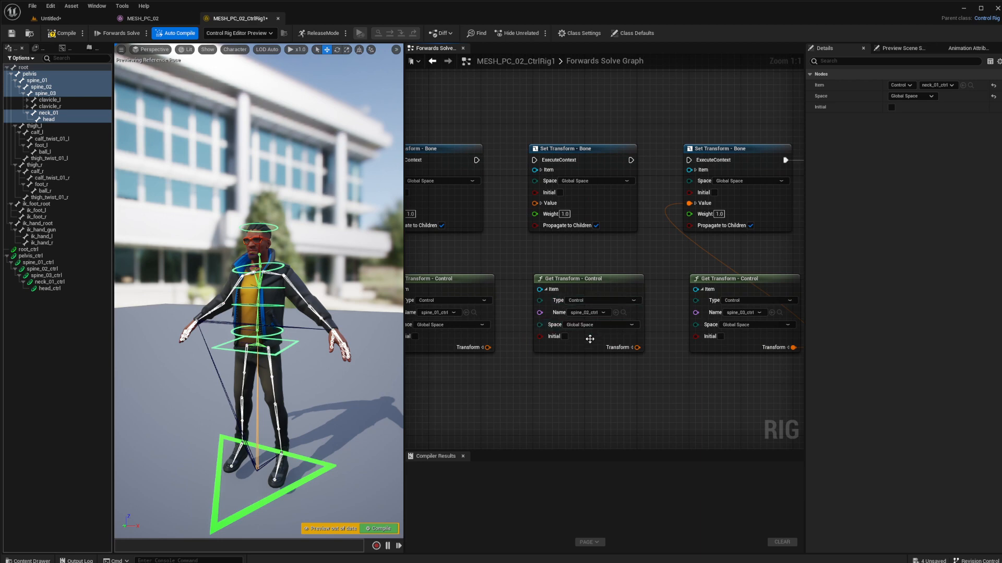
drag(636, 347, 538, 202)
drag(476, 160, 534, 161)
right_drag(485, 373, 681, 384)
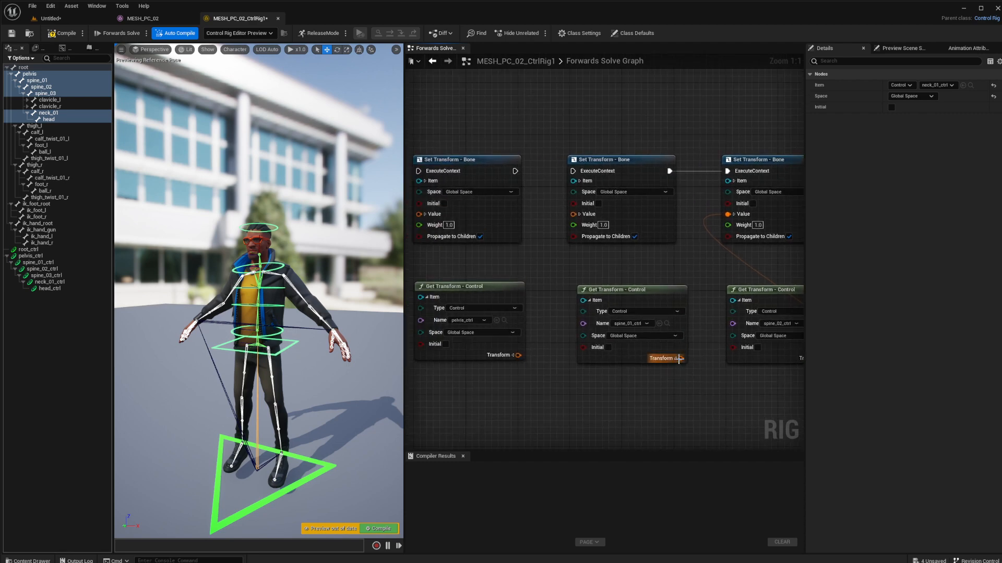
drag(679, 359, 577, 214)
drag(516, 171, 573, 171)
Step: Feed the pelvis_ctrl and head_ctrl transforms into the Set Transform nodes above them and link execution onward from the root's Set Transform node
right_drag(526, 399, 482, 396)
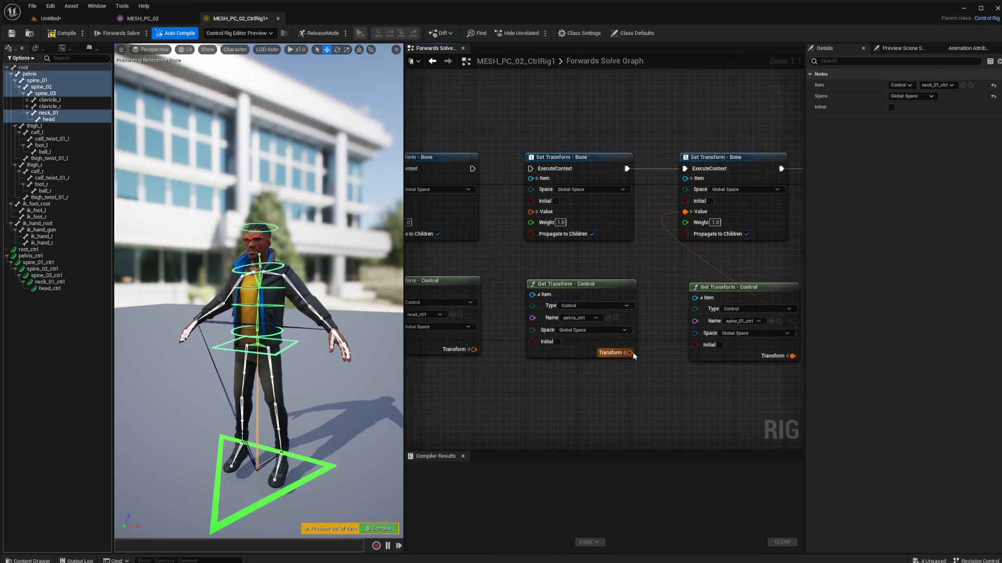
drag(630, 353, 530, 211)
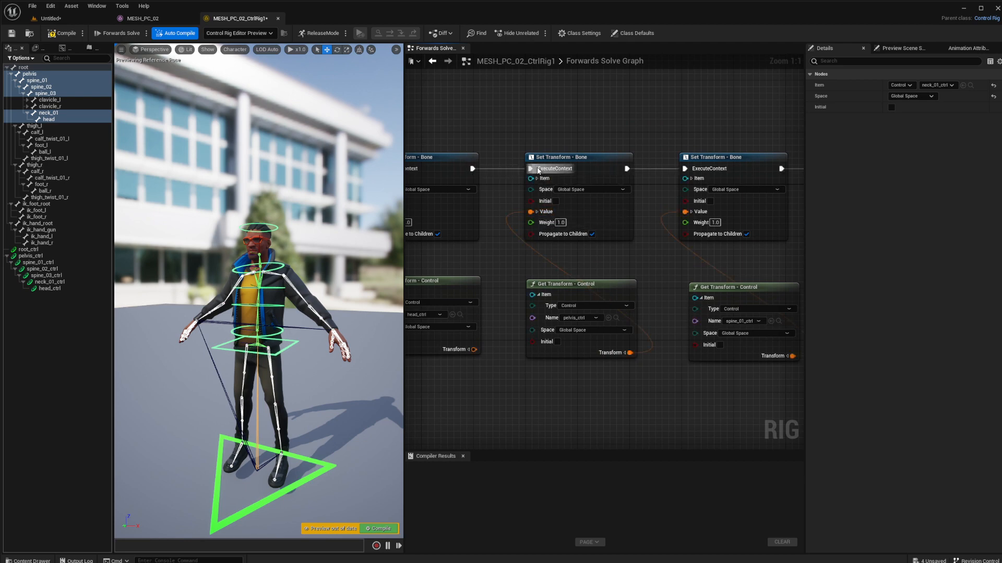
right_drag(474, 395, 668, 406)
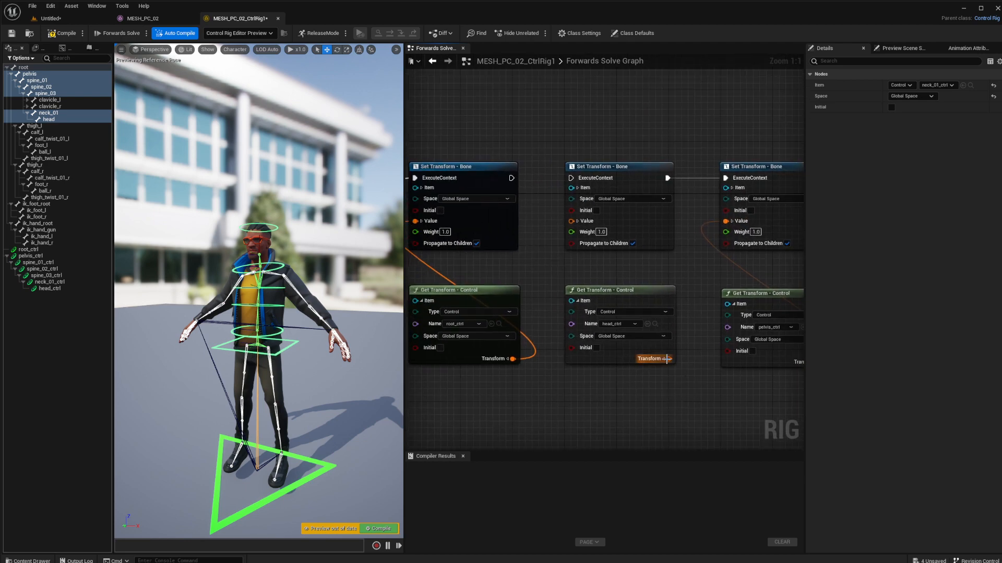
drag(666, 359, 573, 221)
drag(511, 178, 572, 181)
Step: Close the gap in the execution chain by linking the Set Transform node above spine_02_ctrl to the one above spine_03_ctrl
scroll(560, 196, down, 4)
right_drag(445, 393, 499, 374)
scroll(499, 374, down, 2)
scroll(500, 374, up, 1)
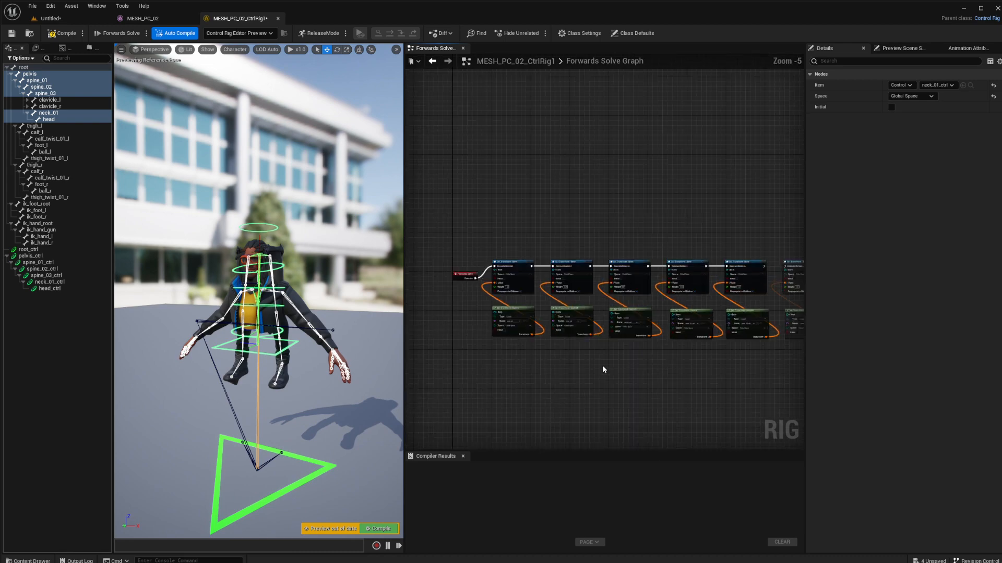
scroll(572, 384, up, 2)
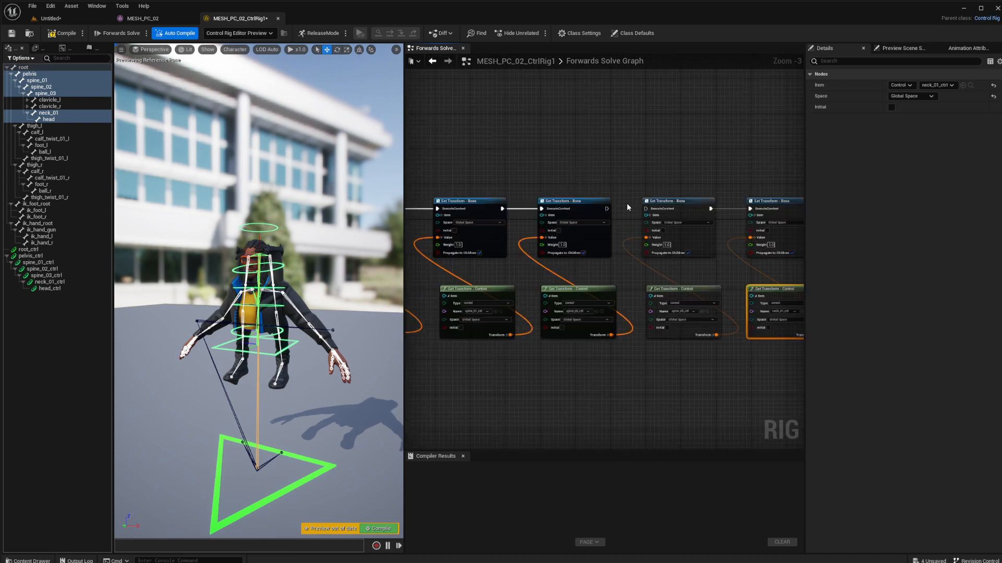
drag(607, 209, 648, 211)
scroll(521, 390, down, 2)
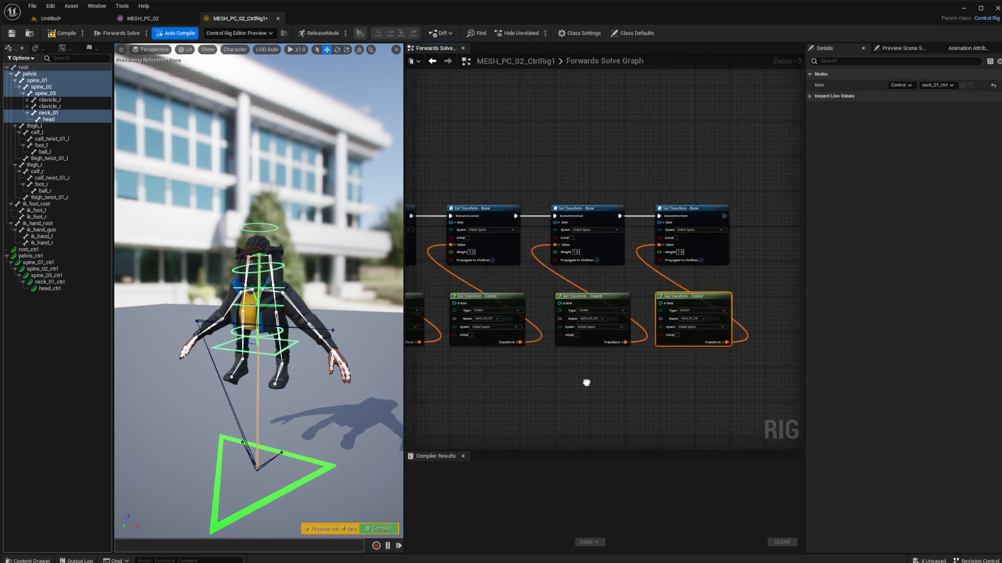
right_drag(576, 387, 604, 385)
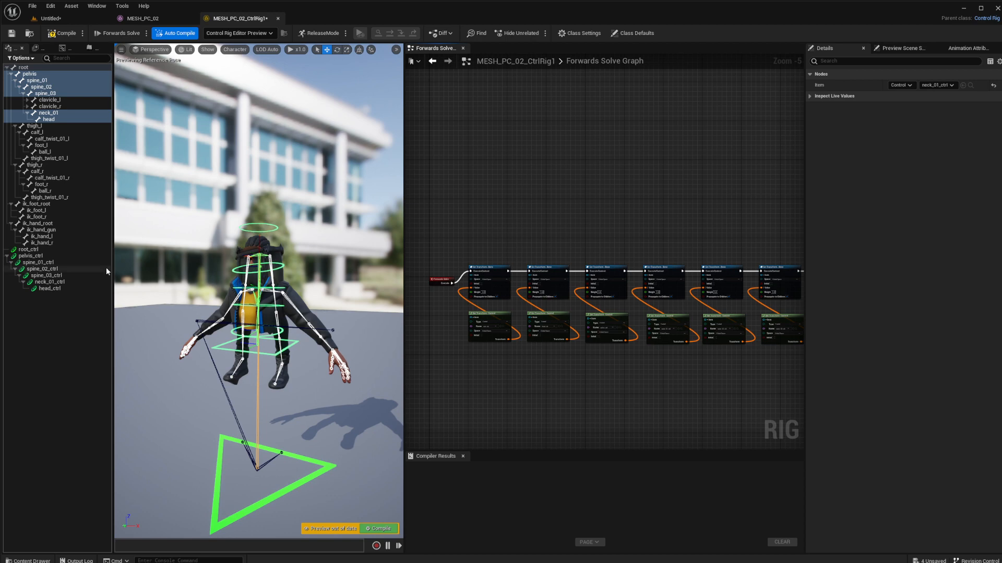
Step: Parent pelvis_ctrl with its child controls under root_ctrl, undo that, and parent it there again
drag(19, 257, 32, 252)
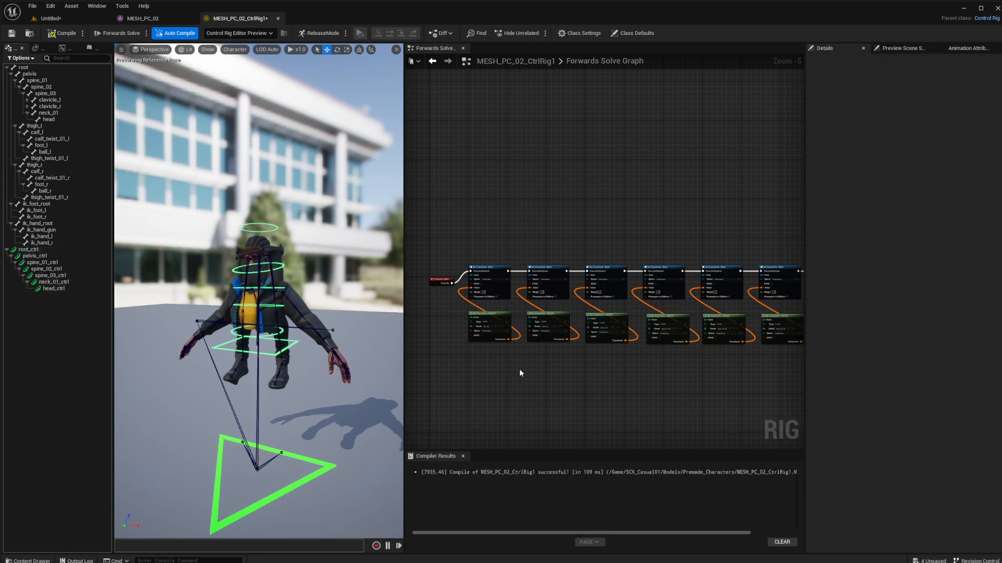
key(ctrl+z)
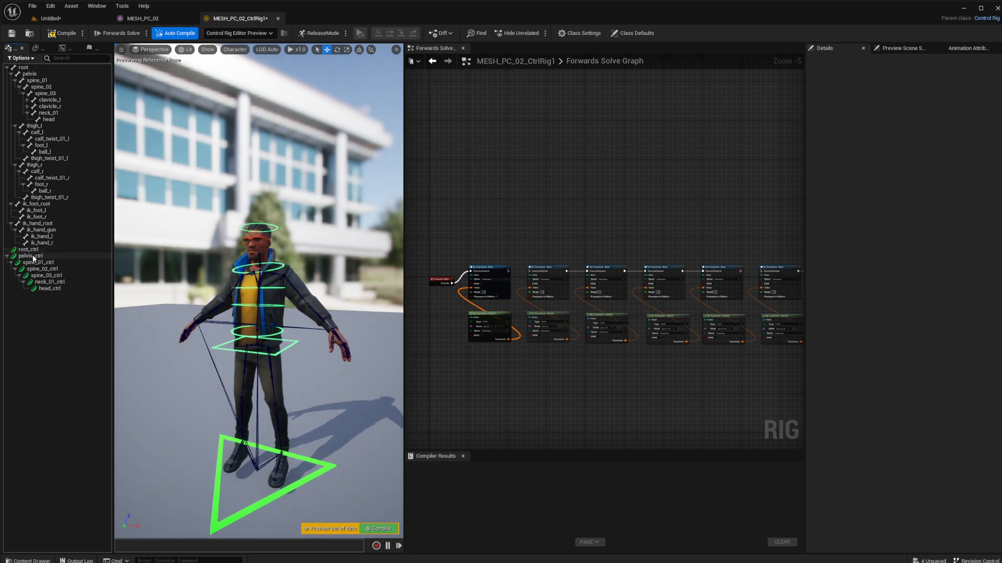
drag(35, 256, 38, 251)
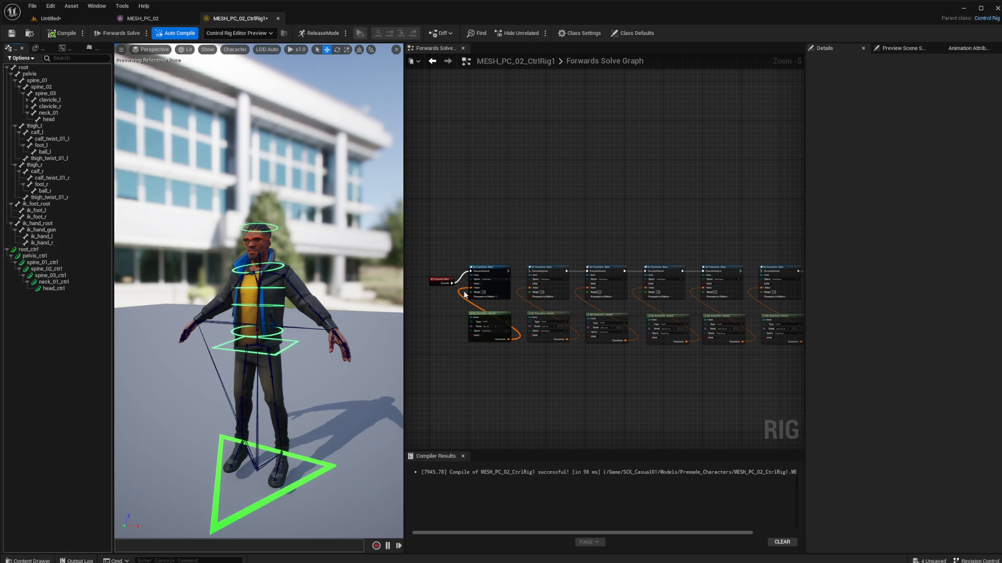
Step: Link execution from the root's Set Transform node to its neighbour, and from the node above spine_02_ctrl to the one above spine_03_ctrl
drag(509, 271, 532, 275)
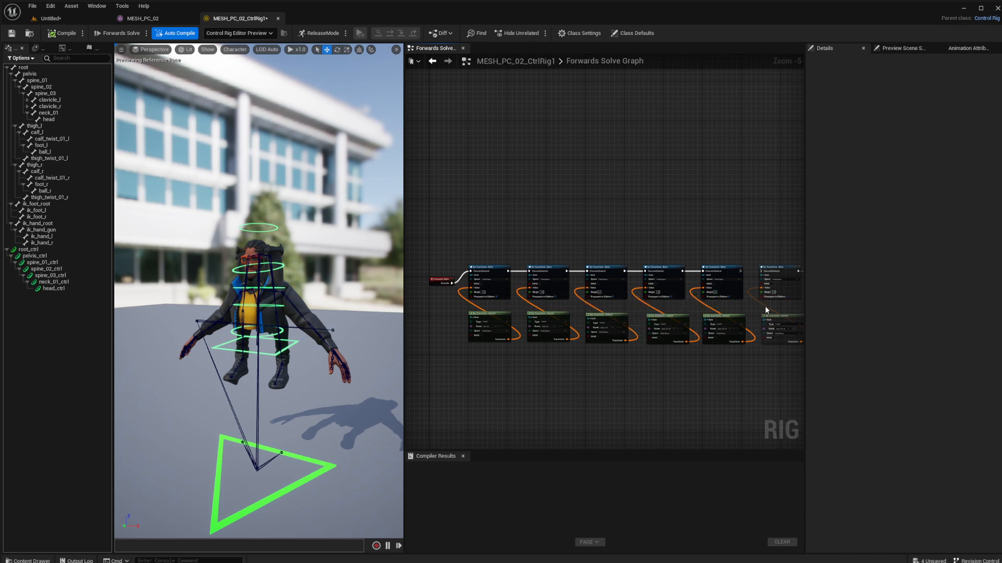
scroll(753, 297, up, 3)
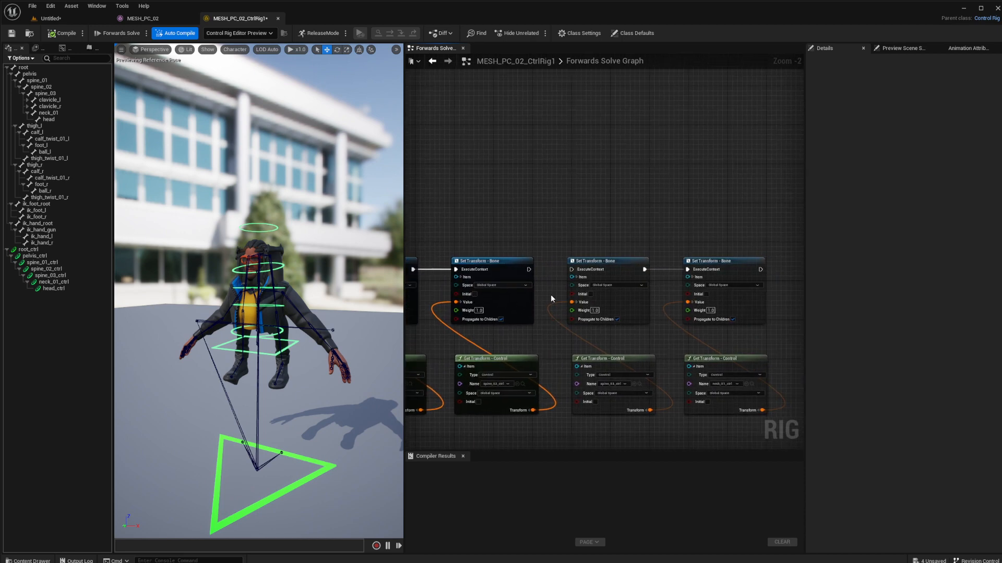
drag(528, 270, 571, 271)
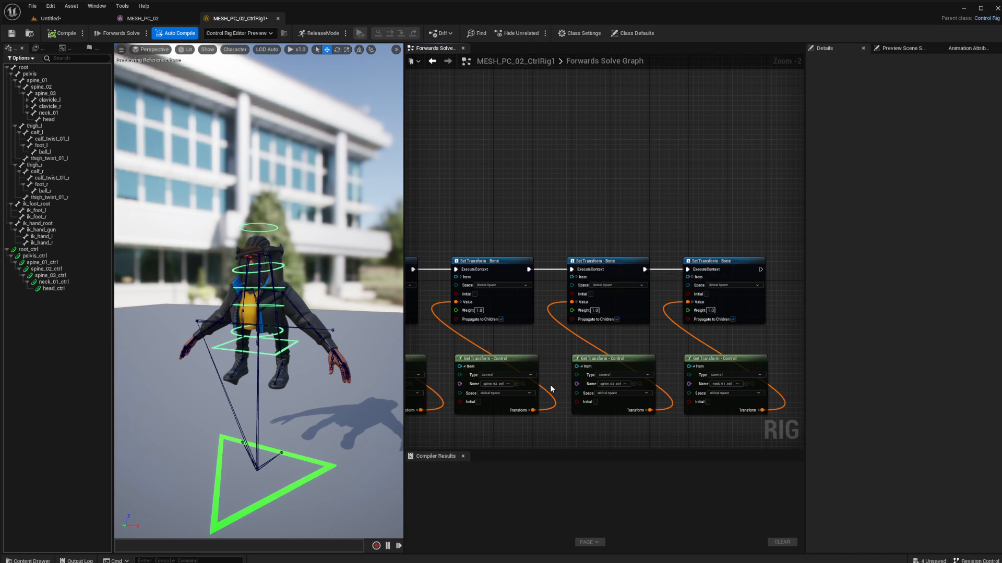
Step: Expand the Item settings on the first two Set Transform nodes to check which bones they target
right_drag(468, 345, 741, 351)
right_drag(517, 346, 680, 348)
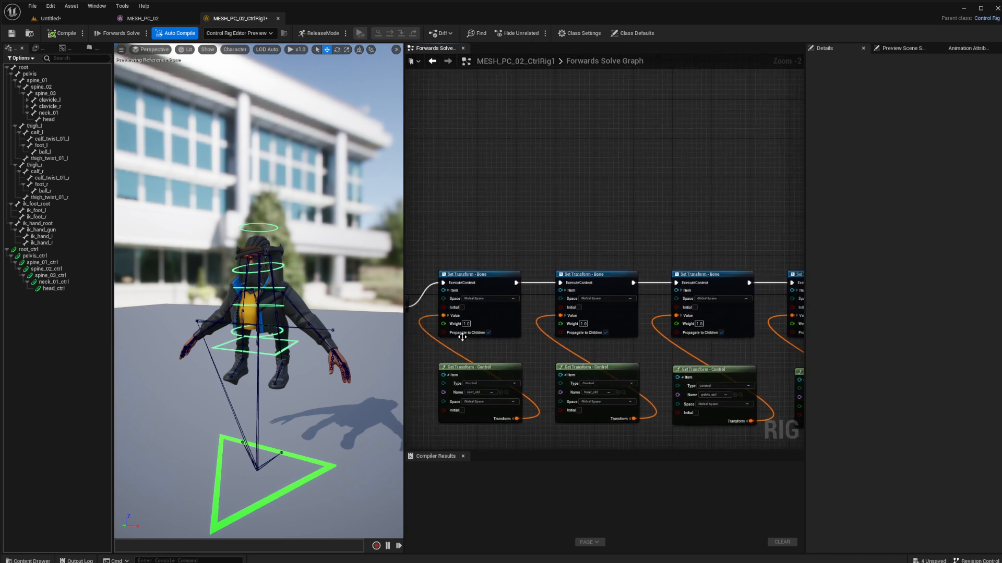
right_drag(462, 336, 552, 321)
scroll(552, 323, up, 2)
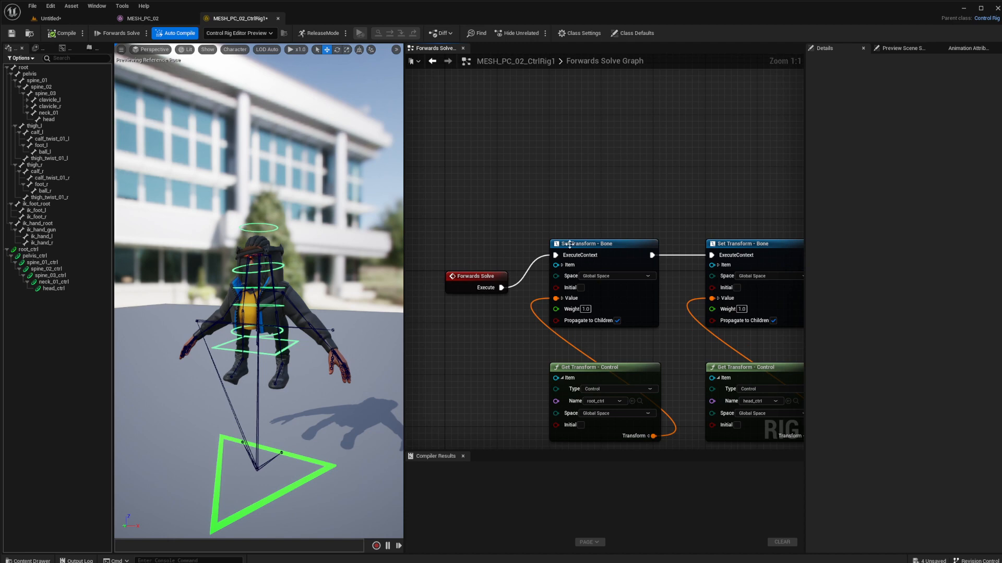
click(562, 265)
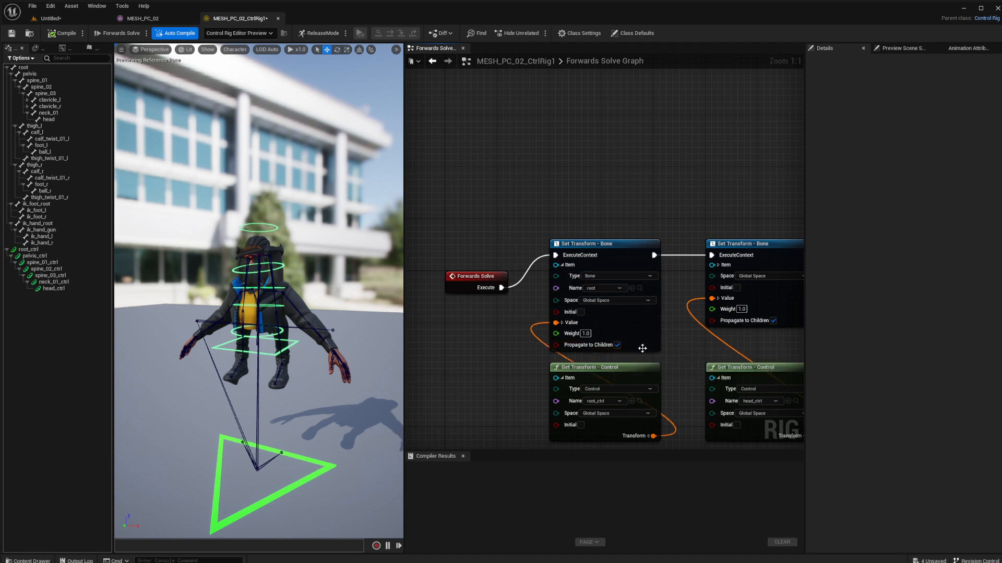
right_drag(655, 348, 474, 251)
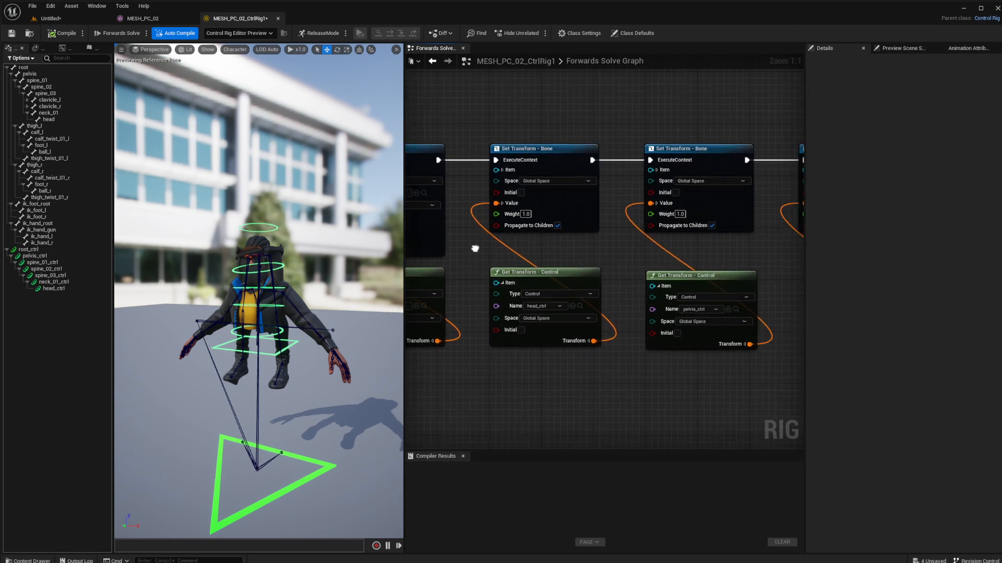
click(502, 170)
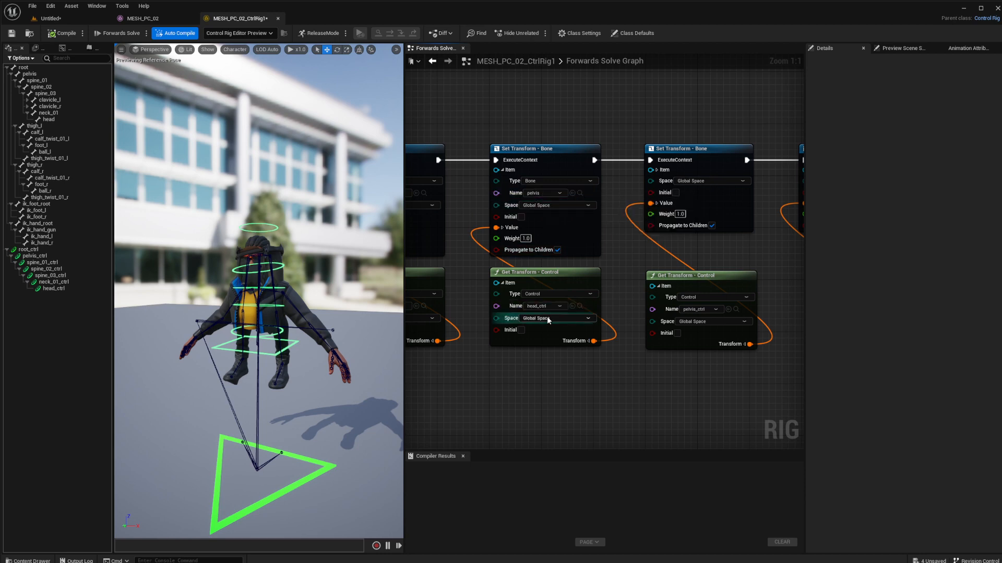
Step: Move the head_ctrl Get Transform node under the last Set Transform node and shift the pelvis-to-neck Get Transform nodes one place toward the root
click(531, 275)
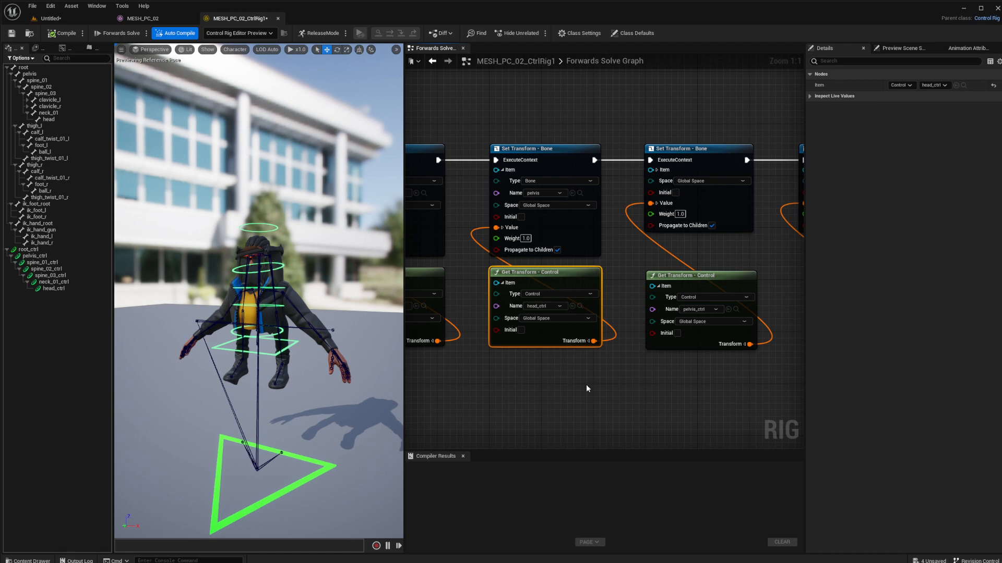
right_drag(586, 384, 416, 377)
scroll(590, 356, down, 6)
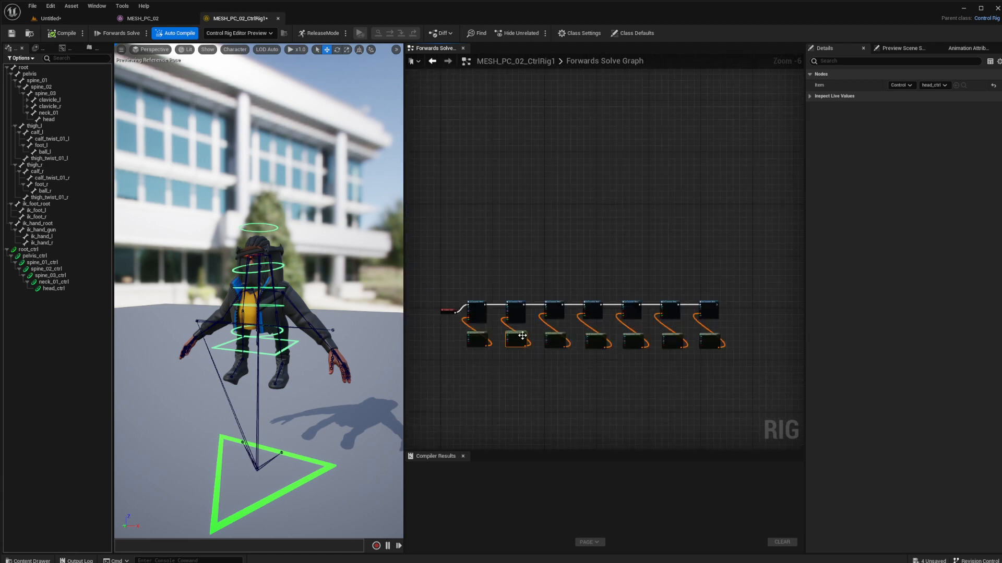
drag(522, 335, 719, 375)
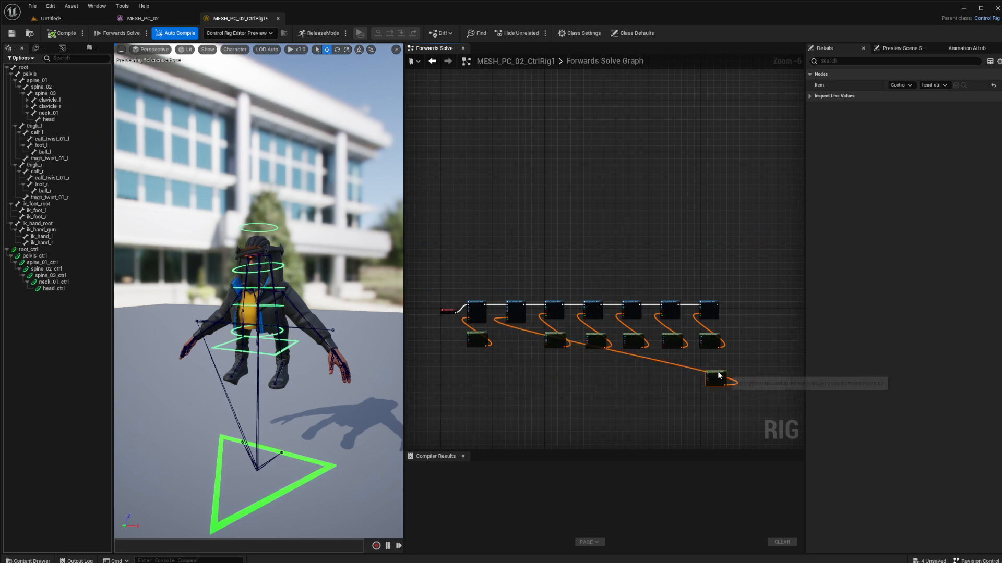
drag(749, 327, 523, 340)
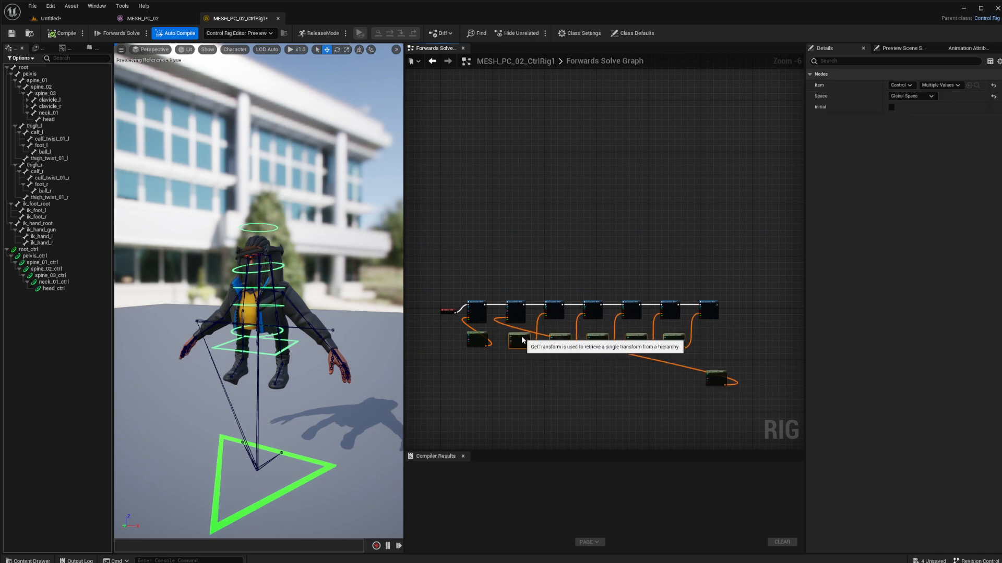
scroll(591, 367, up, 4)
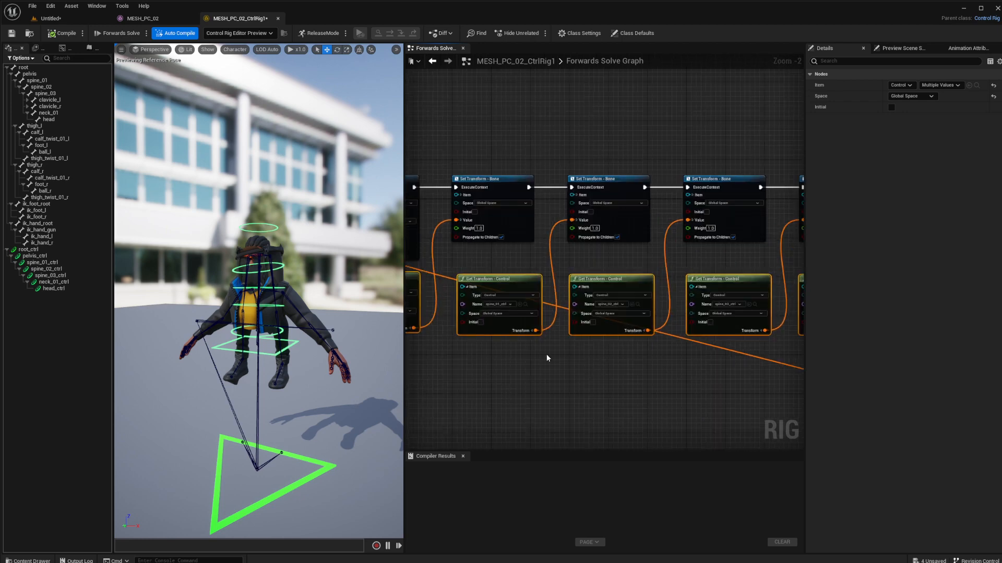
right_drag(662, 388, 404, 362)
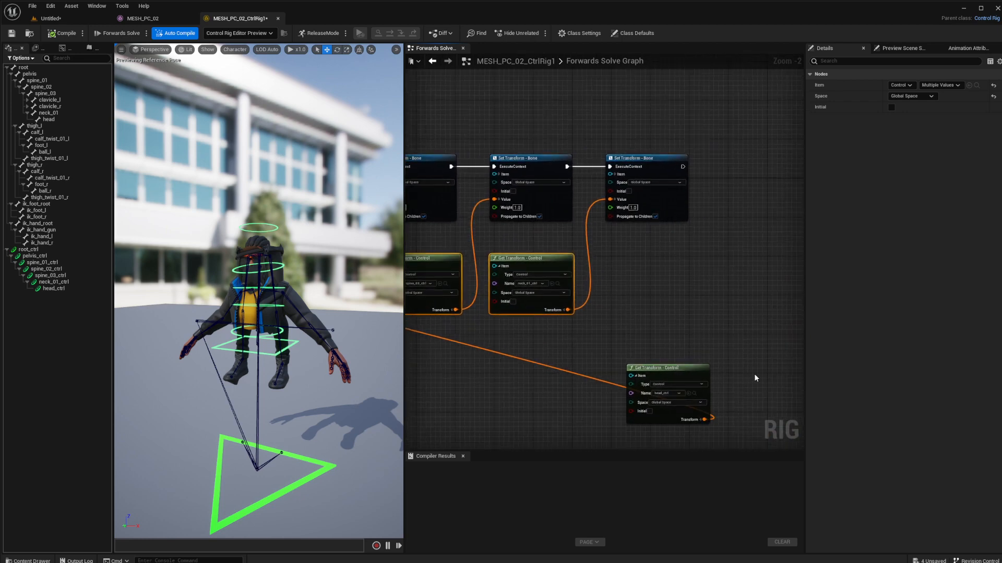
drag(677, 372, 664, 267)
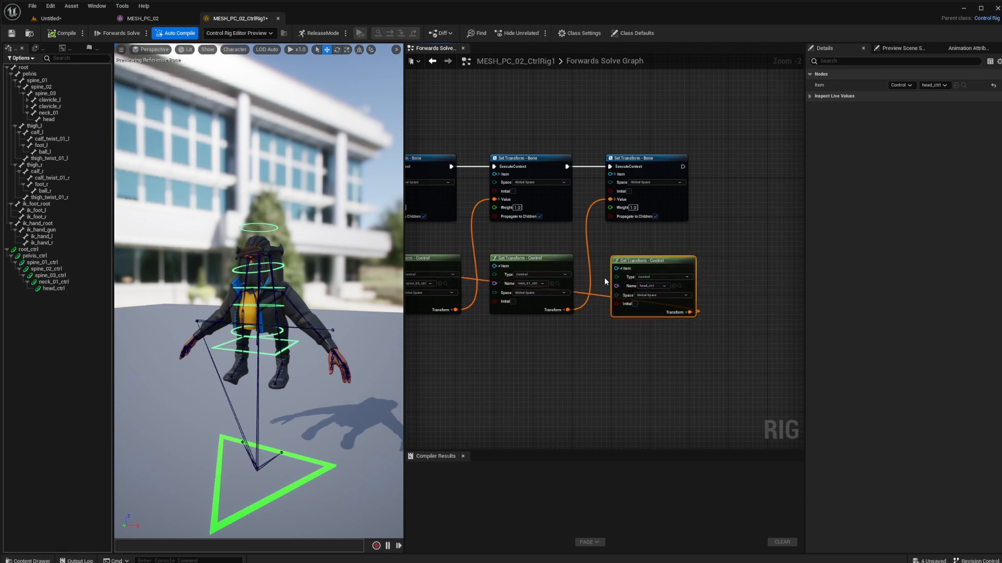
Step: Feed the head_ctrl, neck_01_ctrl and spine_03_ctrl transforms into the Set Transform nodes above them, and expand the spine_03 node's Item
scroll(609, 286, up, 2)
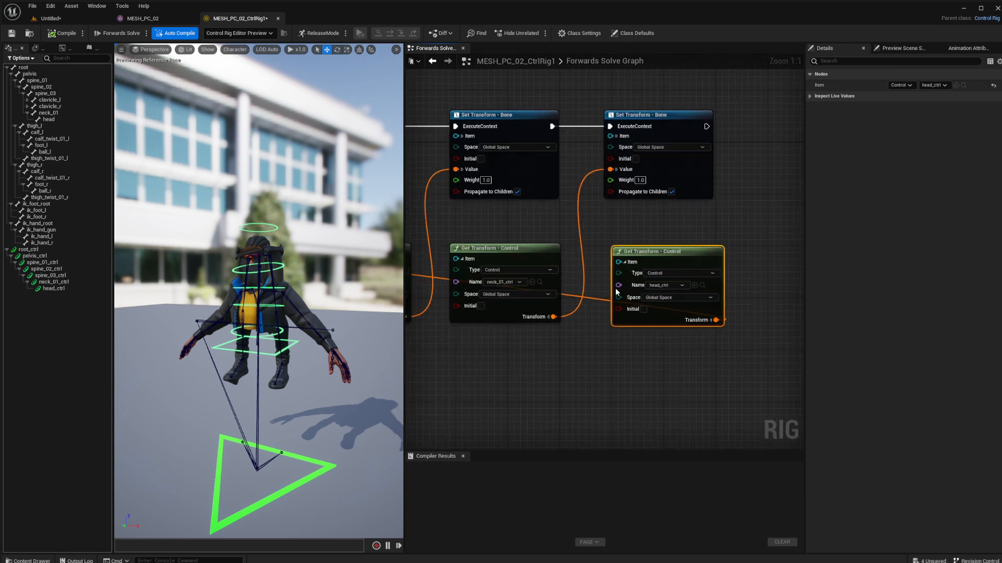
drag(716, 320, 609, 169)
drag(553, 317, 459, 171)
right_drag(447, 354, 662, 368)
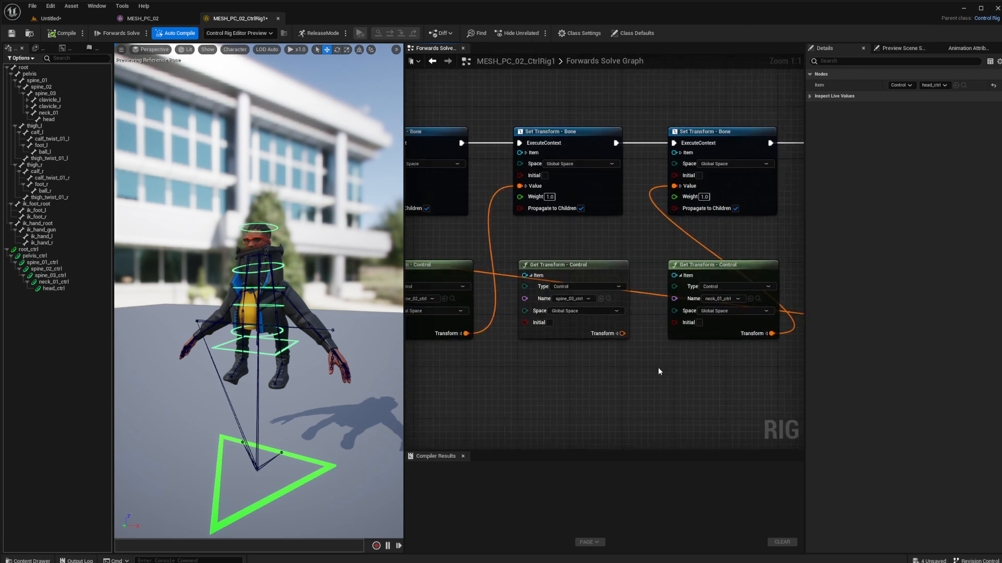
drag(625, 334, 519, 186)
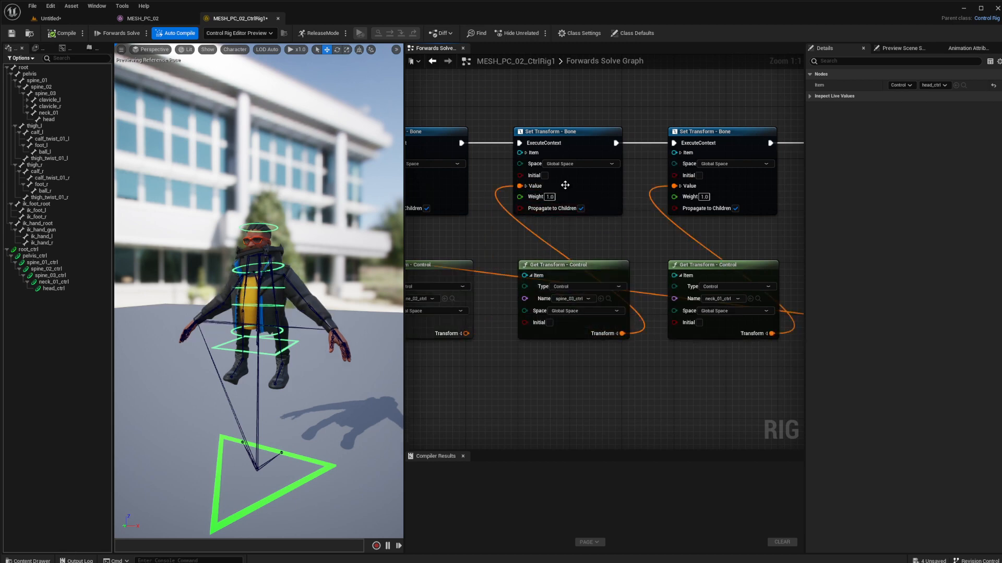
click(526, 153)
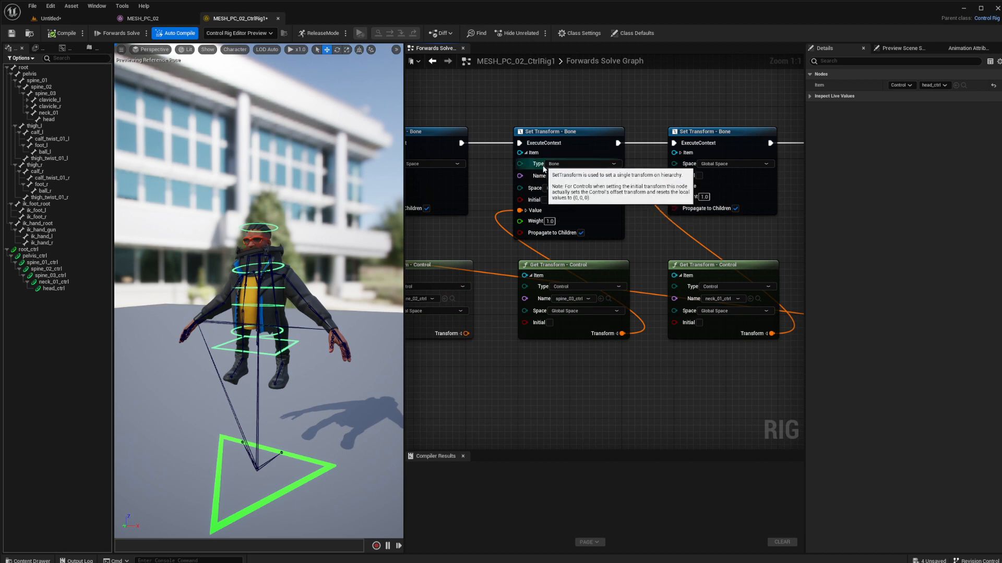
Step: Feed the spine_02_ctrl, spine_01_ctrl and pelvis_ctrl transforms into their matching bones' Set Transform values, expanding Item on both spine nodes
right_drag(488, 382, 663, 388)
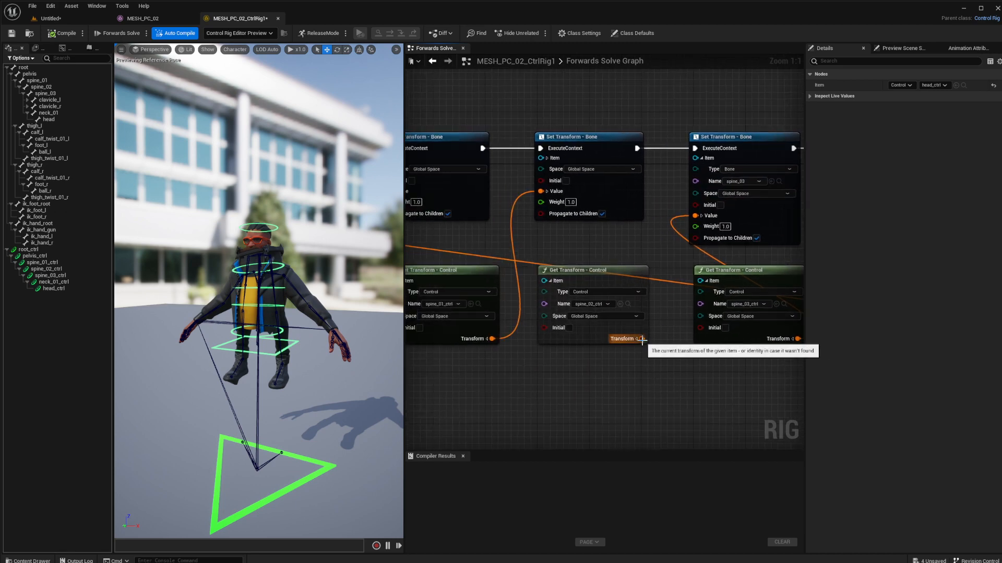
drag(642, 338, 545, 192)
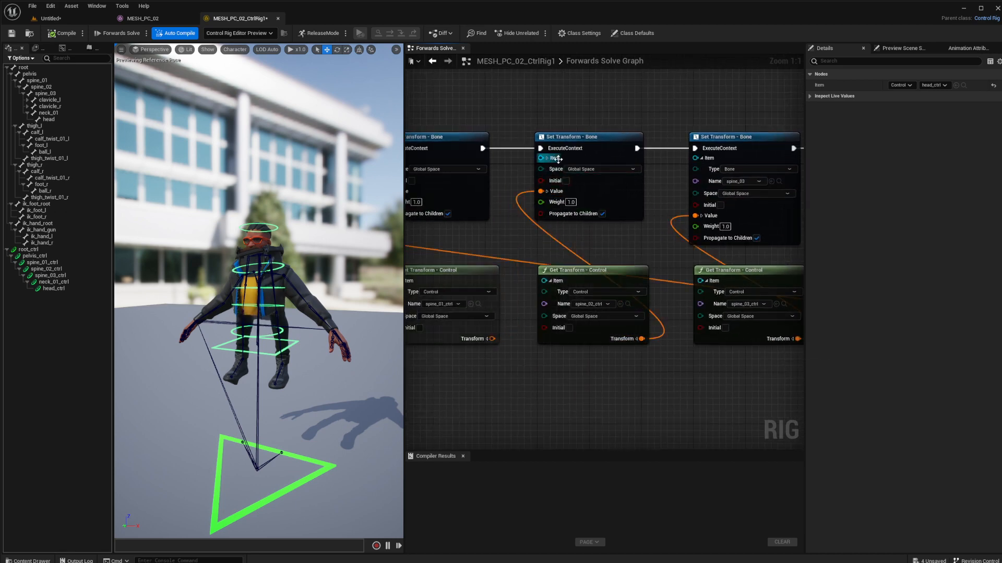
click(547, 158)
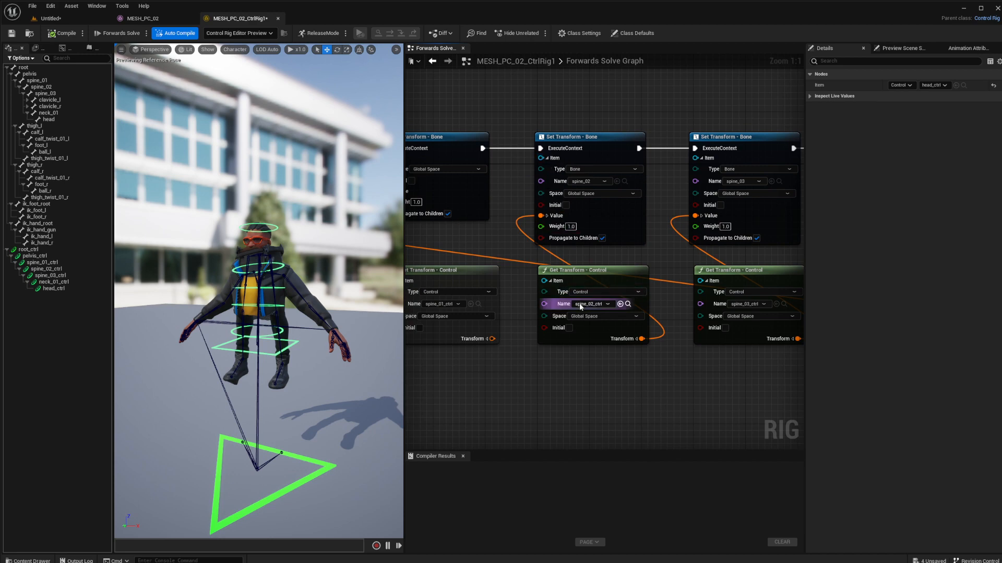
right_drag(500, 375, 672, 392)
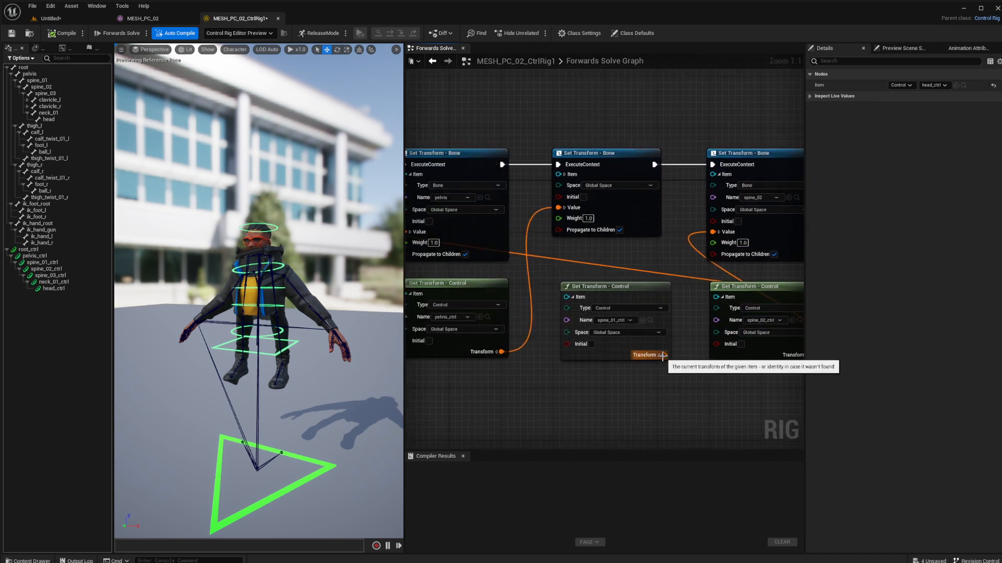
drag(664, 355, 559, 208)
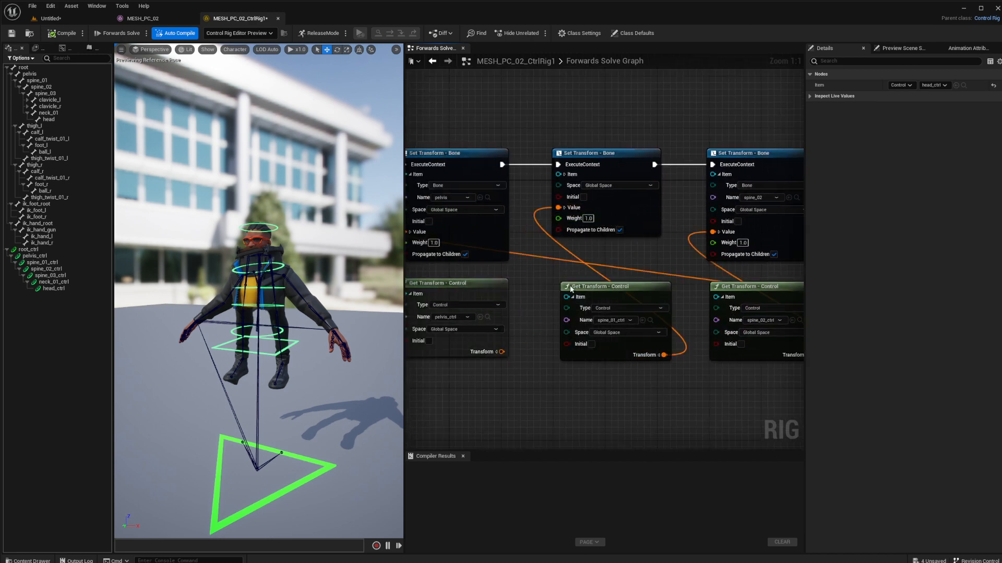
click(564, 174)
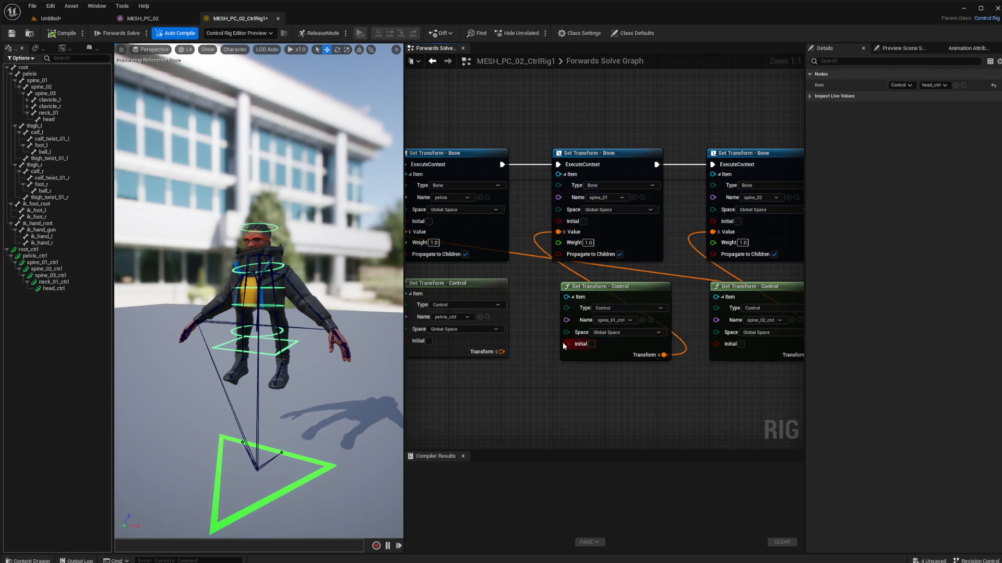
right_drag(541, 342, 715, 370)
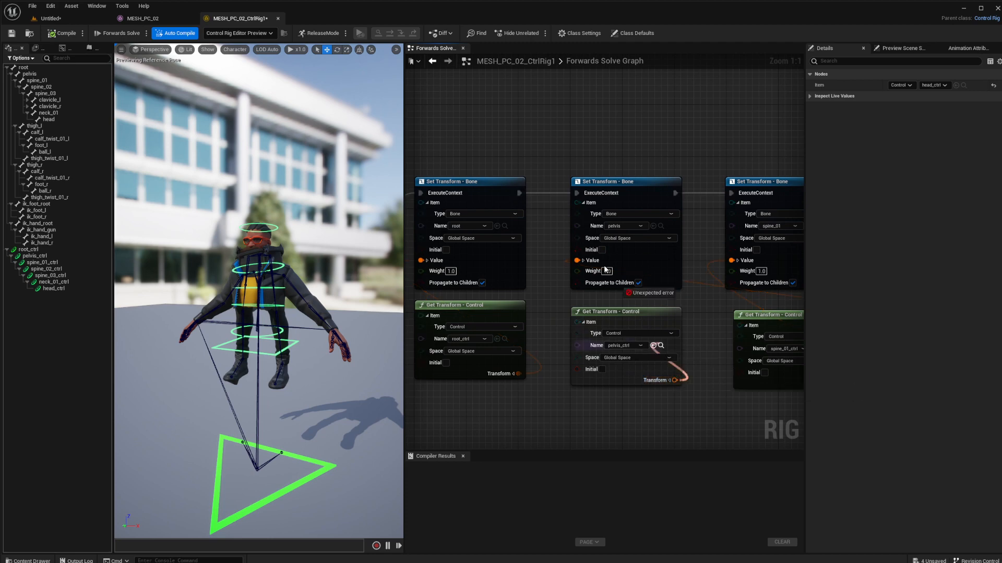
drag(674, 380, 576, 261)
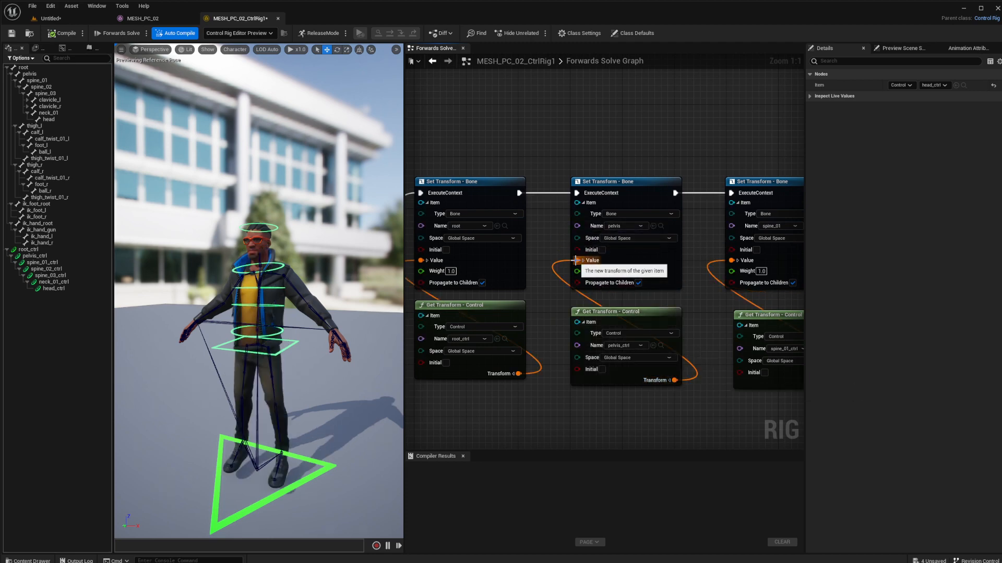
Step: Review the control-to-bone pairs along the Forwards Solve chain and inspect the character's control shapes up close
right_drag(694, 427, 560, 427)
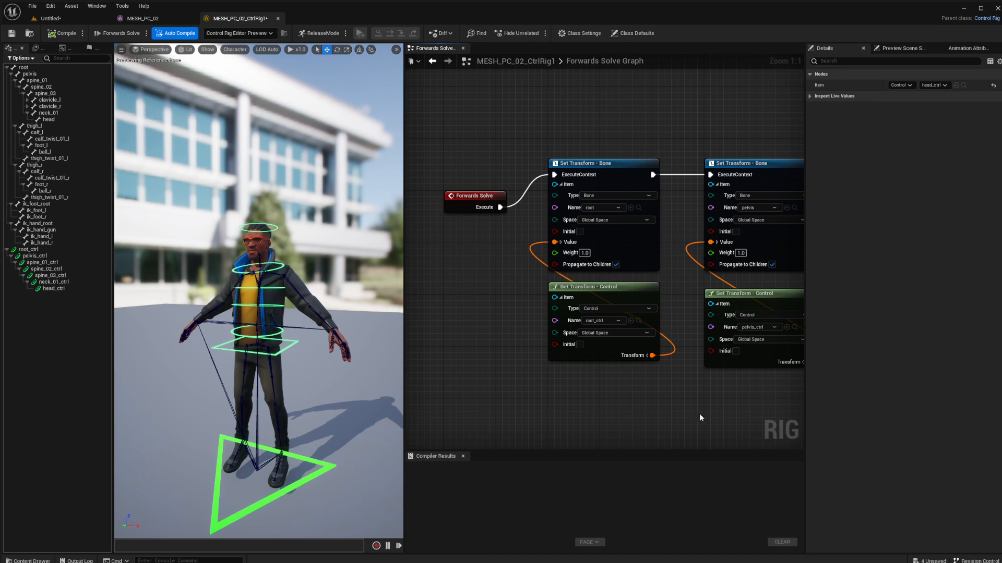
right_drag(700, 417, 490, 403)
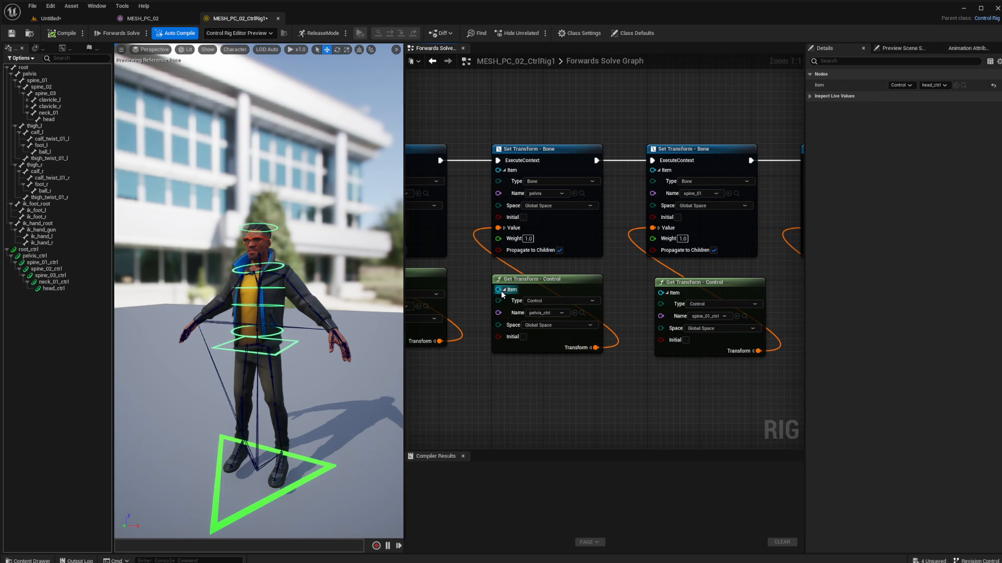
right_drag(520, 398, 651, 361)
scroll(652, 317, down, 4)
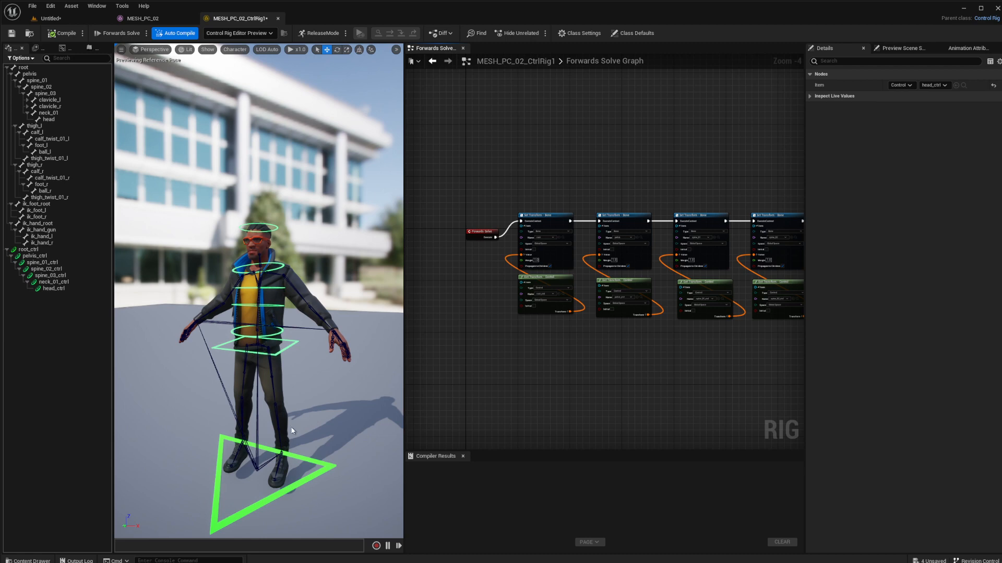
scroll(293, 470, up, 3)
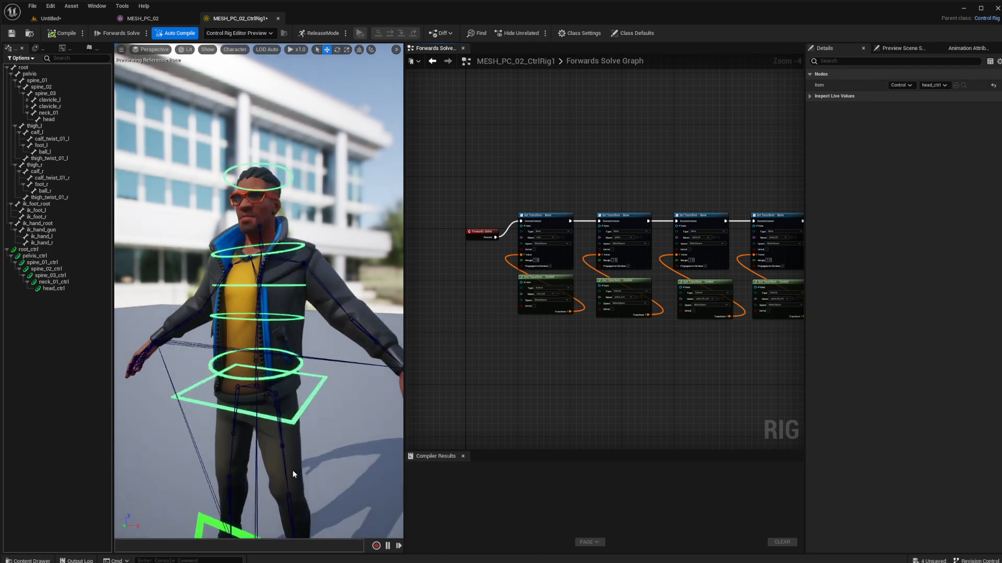
scroll(292, 470, up, 3)
scroll(293, 469, down, 5)
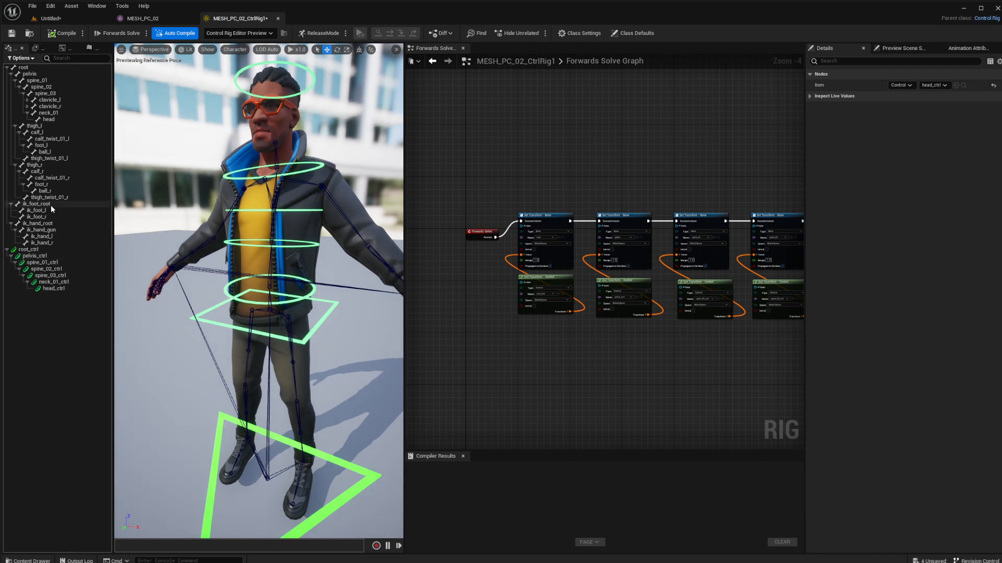
Step: Collapse the thigh_r, ik_foot_root and ik_hand_root branches in the rig hierarchy
click(38, 166)
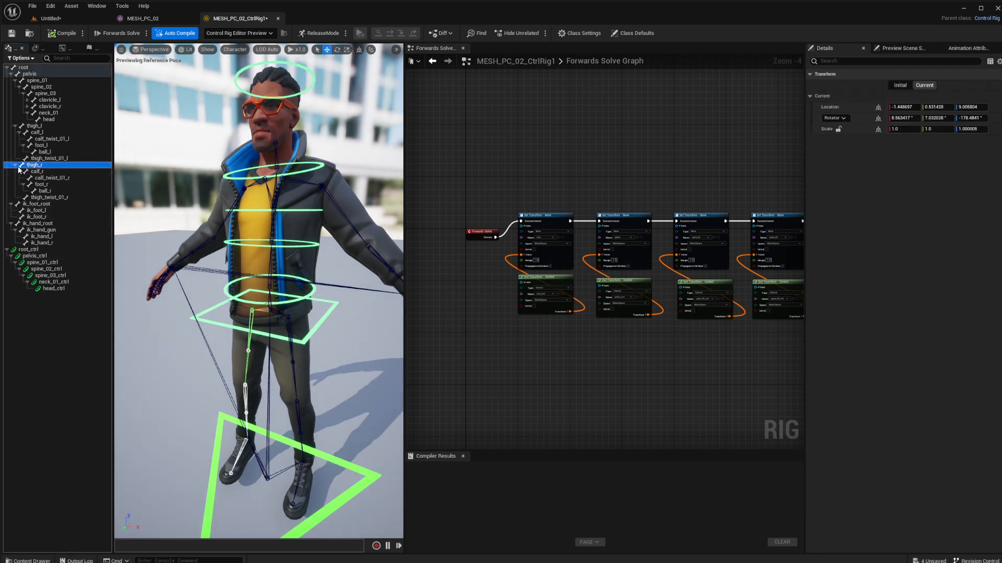
click(14, 166)
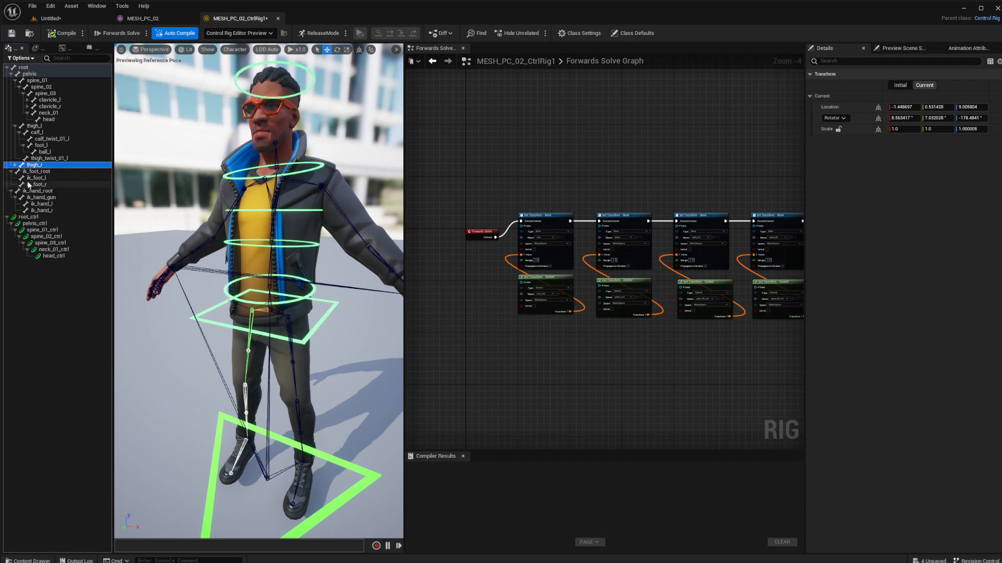
click(11, 178)
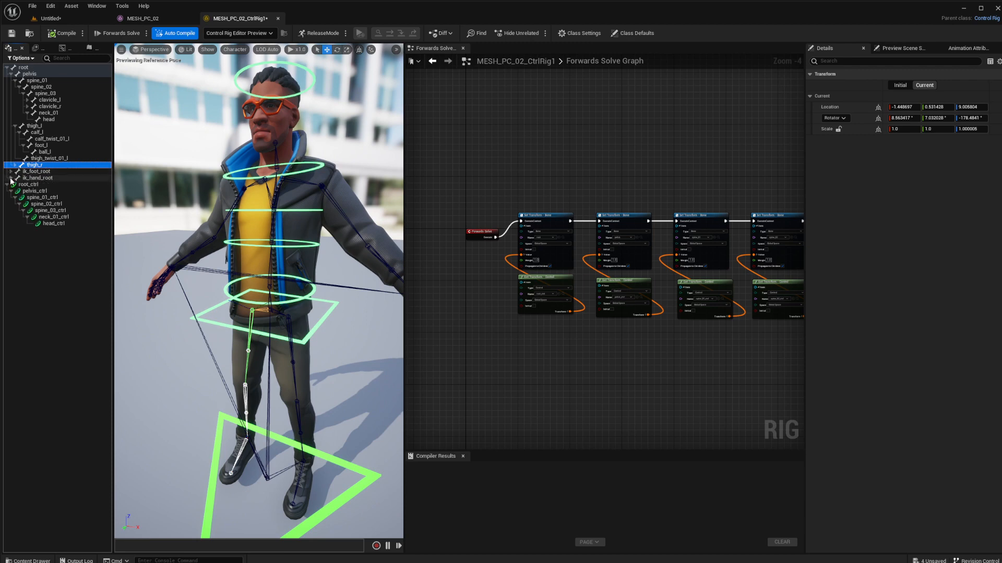
Step: Select the thigh_l and calf_l bones in the rig hierarchy and collapse the foot_l branch
click(30, 126)
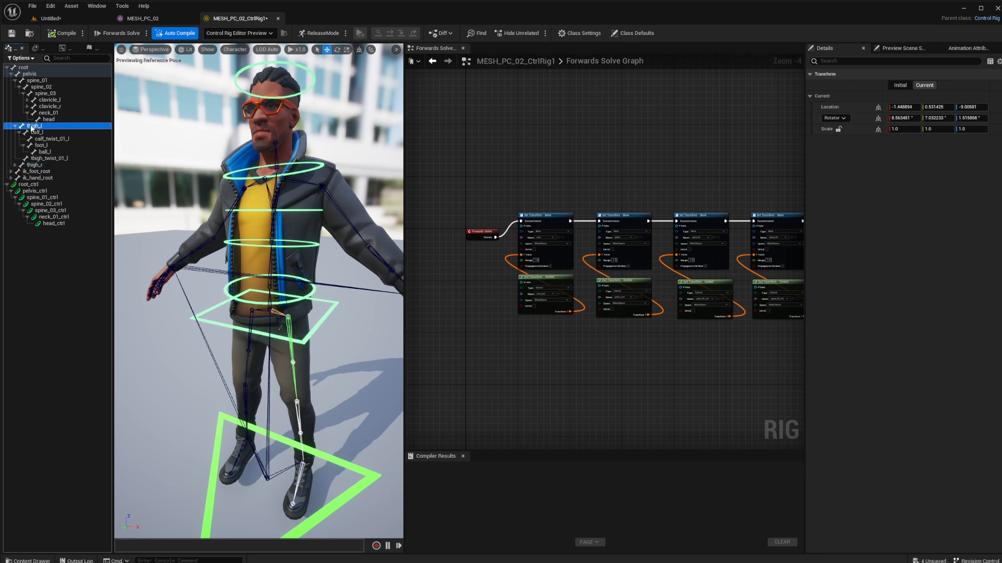
click(36, 133)
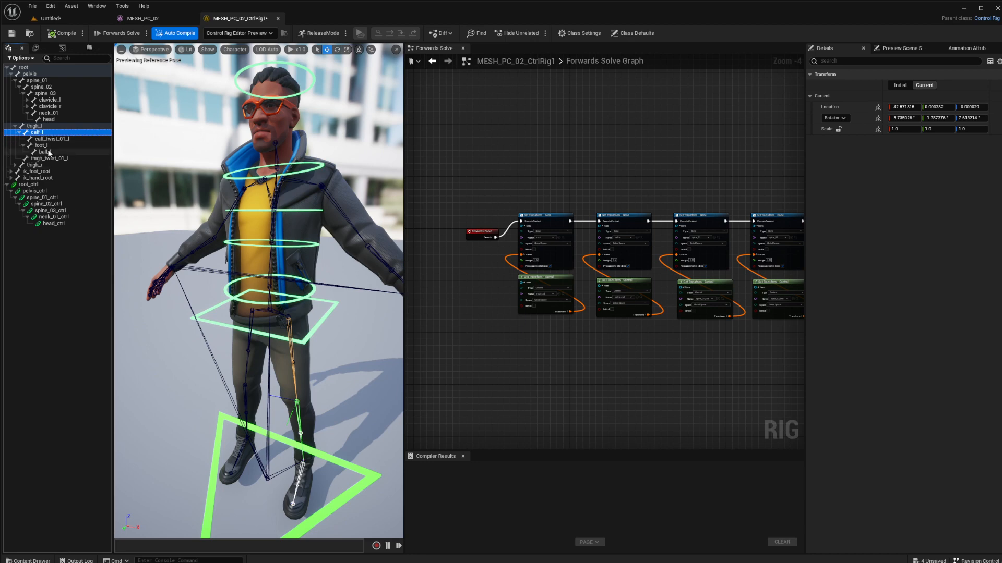
click(23, 146)
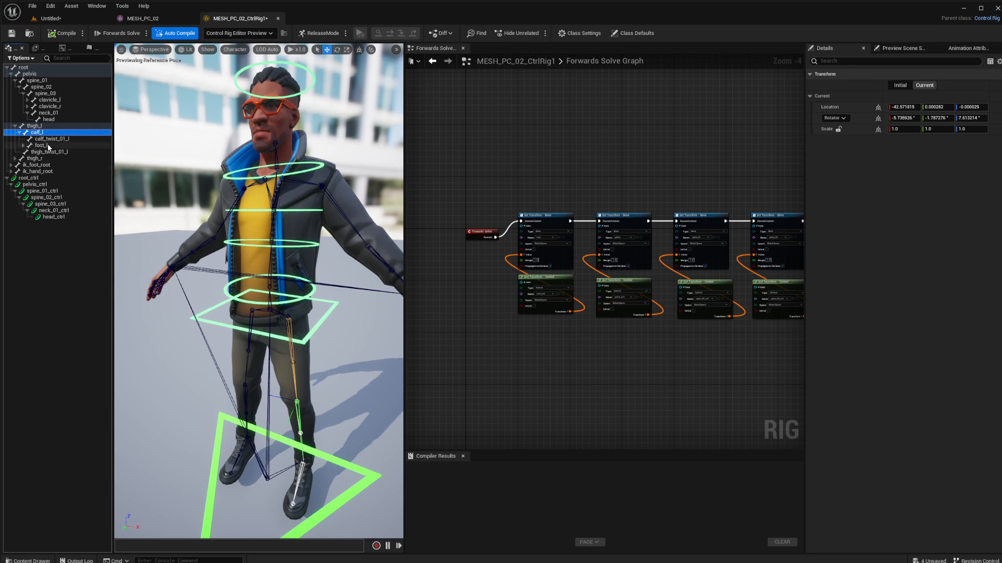
ctrl+click(42, 145)
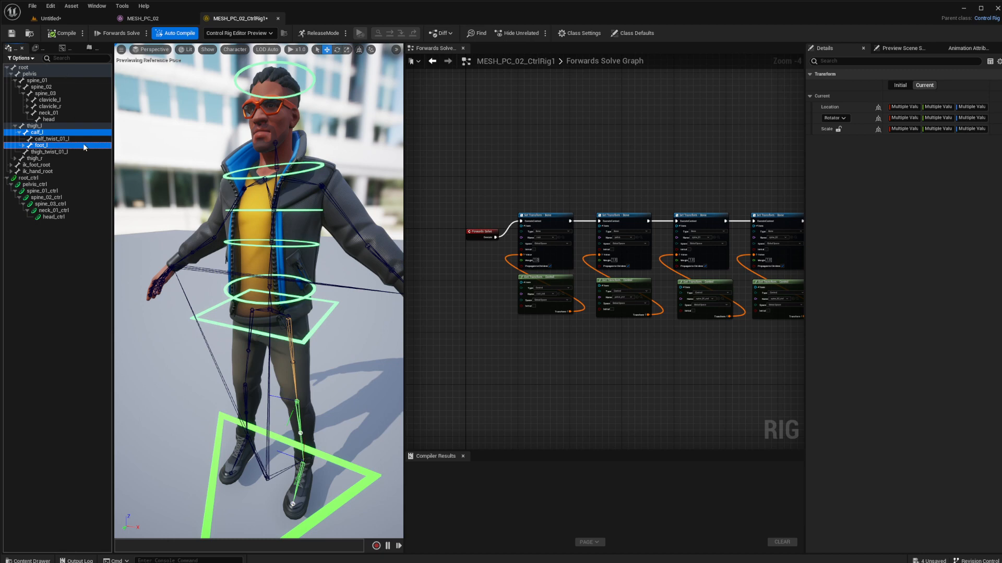
right_click(54, 148)
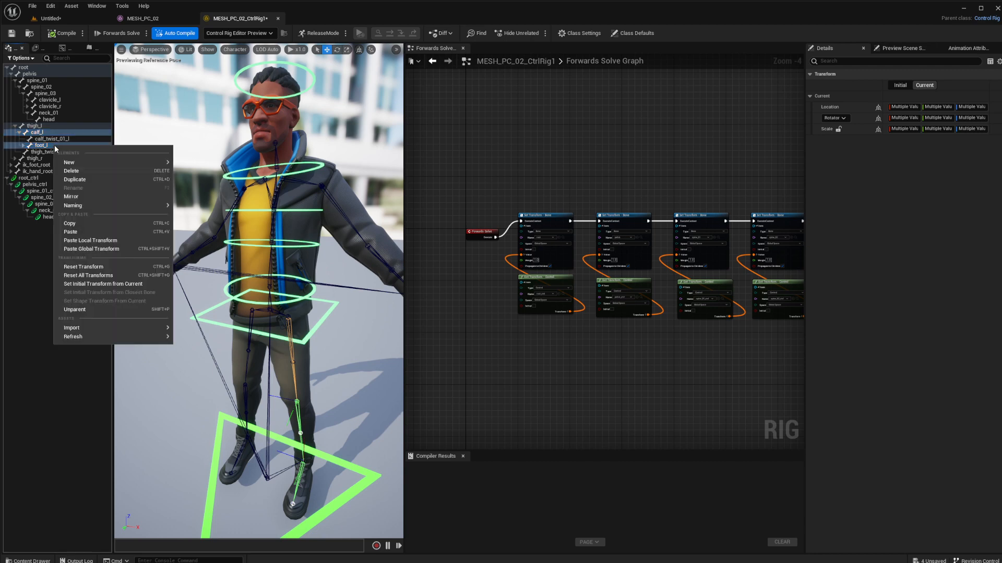
mouse_move(146, 162)
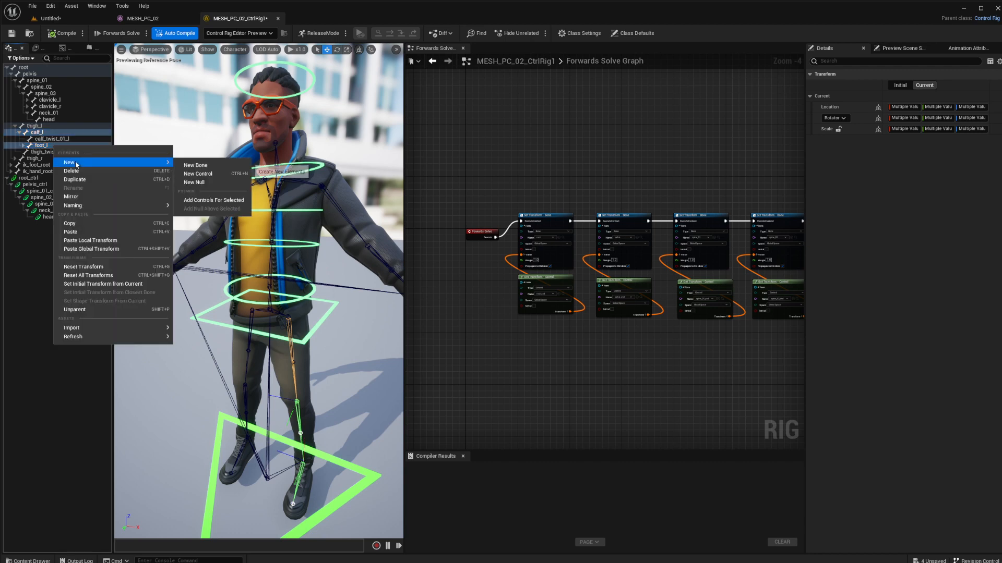
click(210, 174)
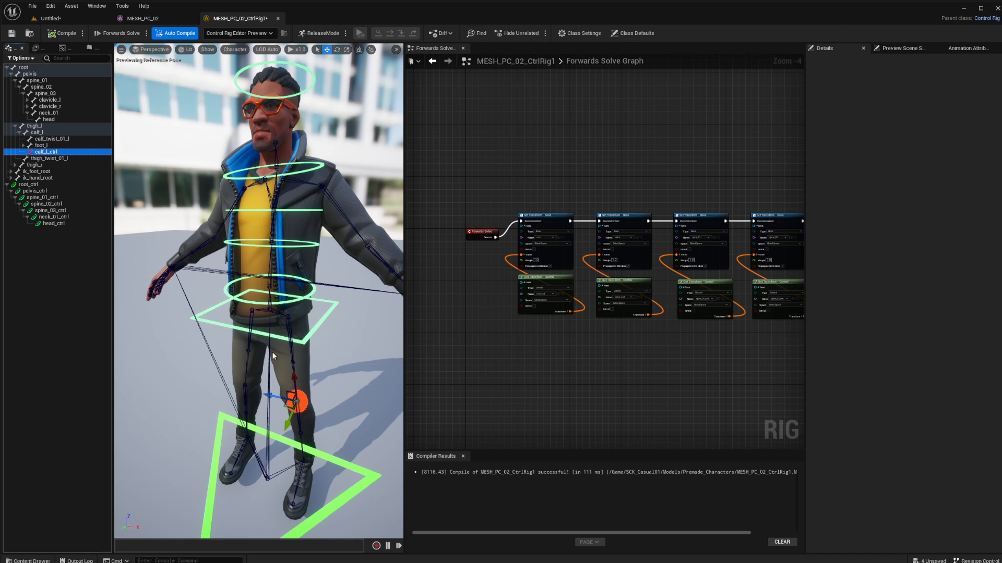
key(Delete)
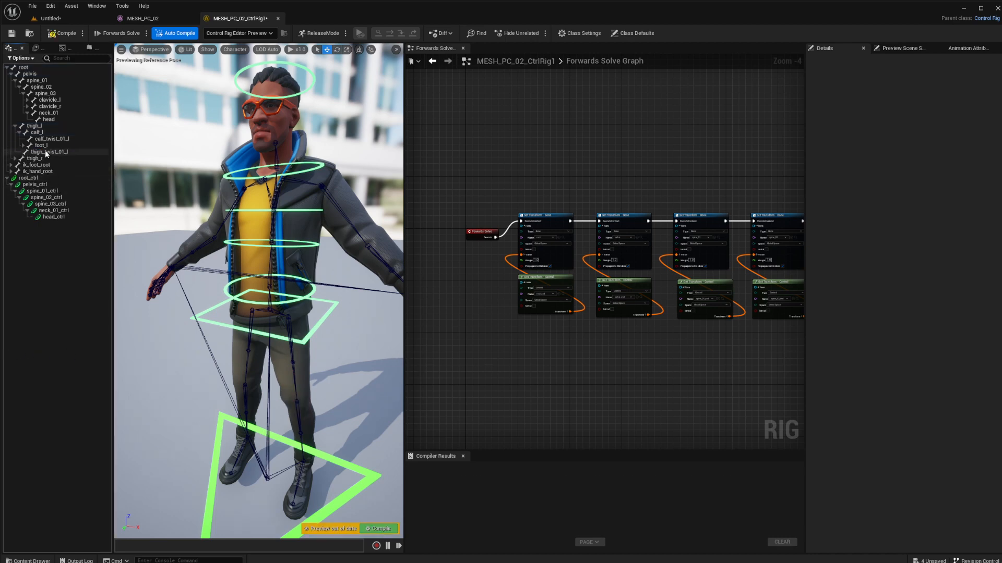
Step: Add controls for the calf_l and foot_l bones through Add Controls For Selected Options, with Hierarchy output format and suffix _ctrl
click(48, 132)
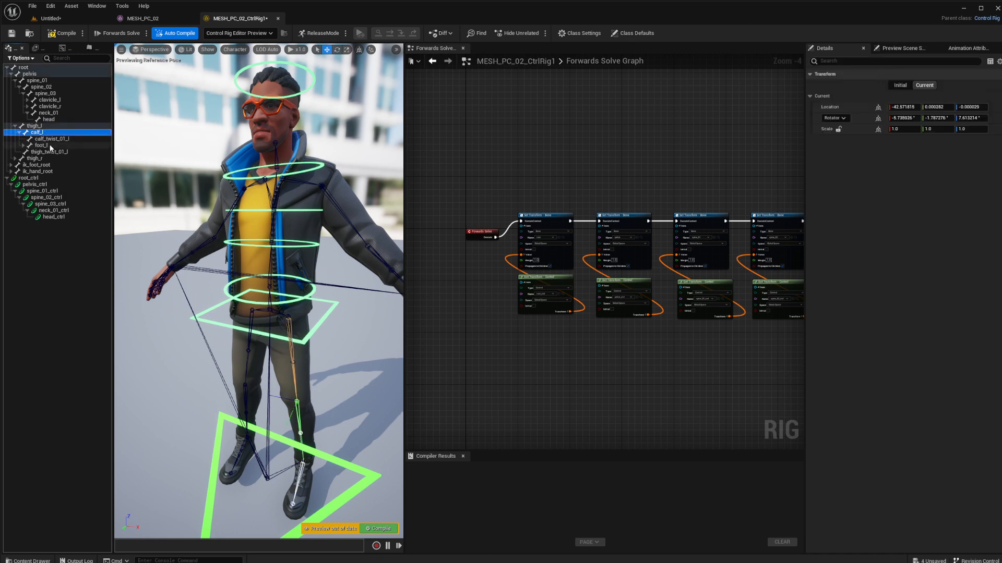
ctrl+click(50, 145)
right_click(50, 147)
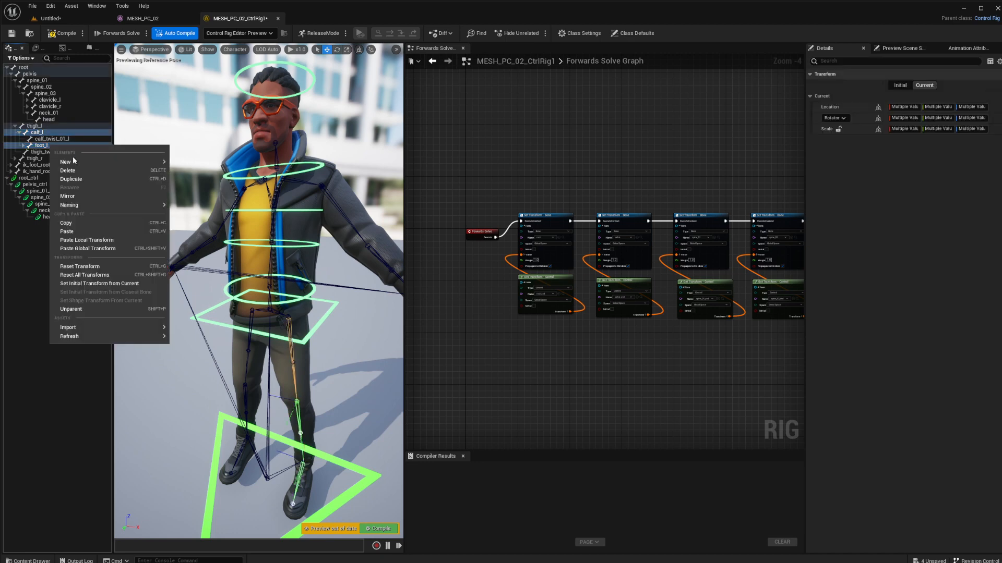
mouse_move(74, 161)
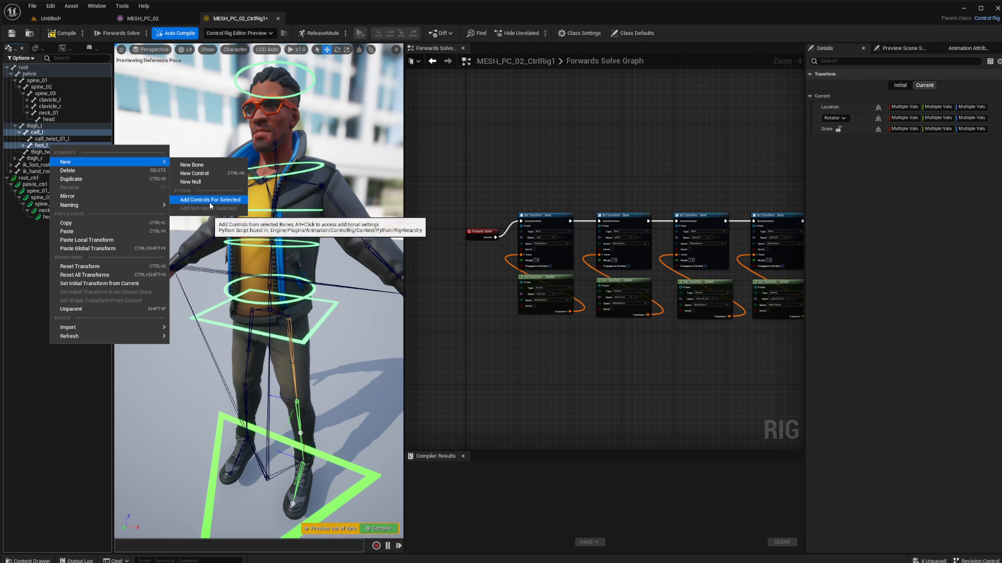
key(alt)
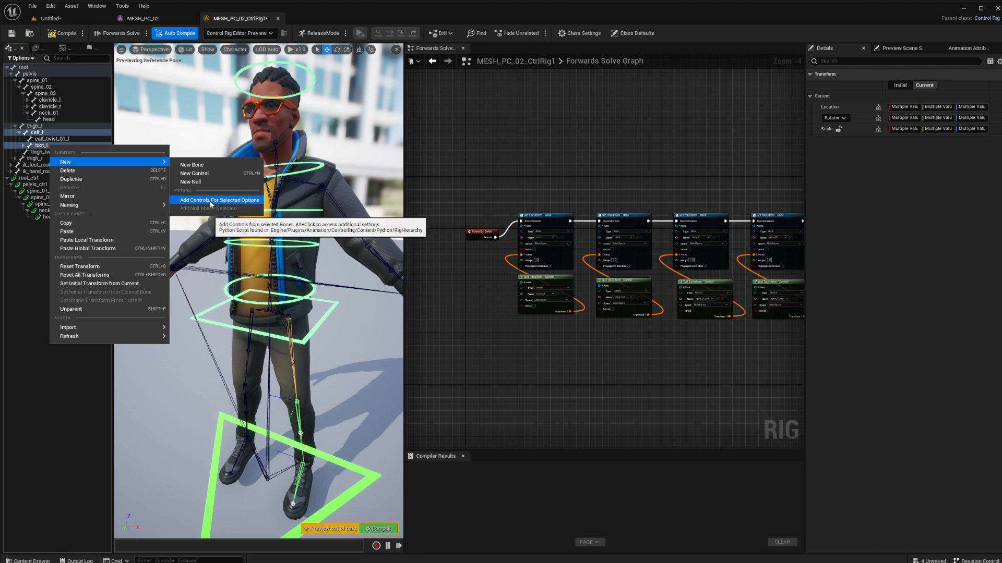
alt+click(211, 201)
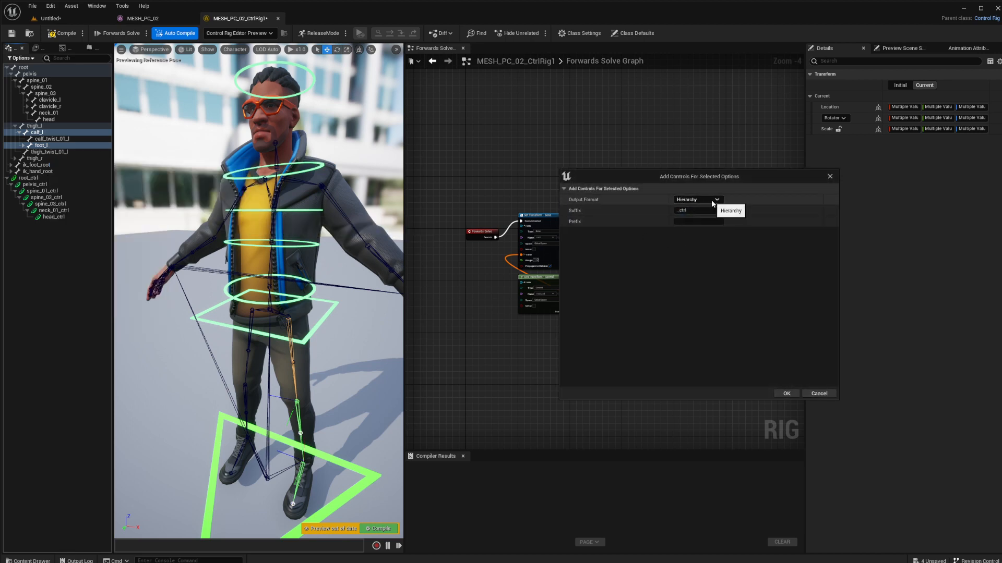
click(786, 393)
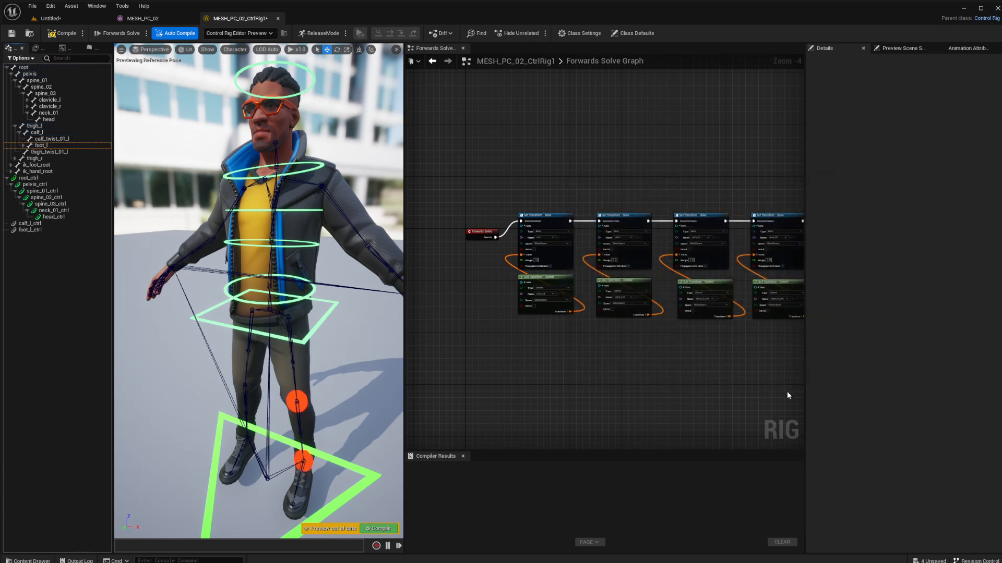
Step: Move foot_l_ctrl out of calf_l_ctrl to the top level and parent calf_l_ctrl under foot_l_ctrl
click(7, 224)
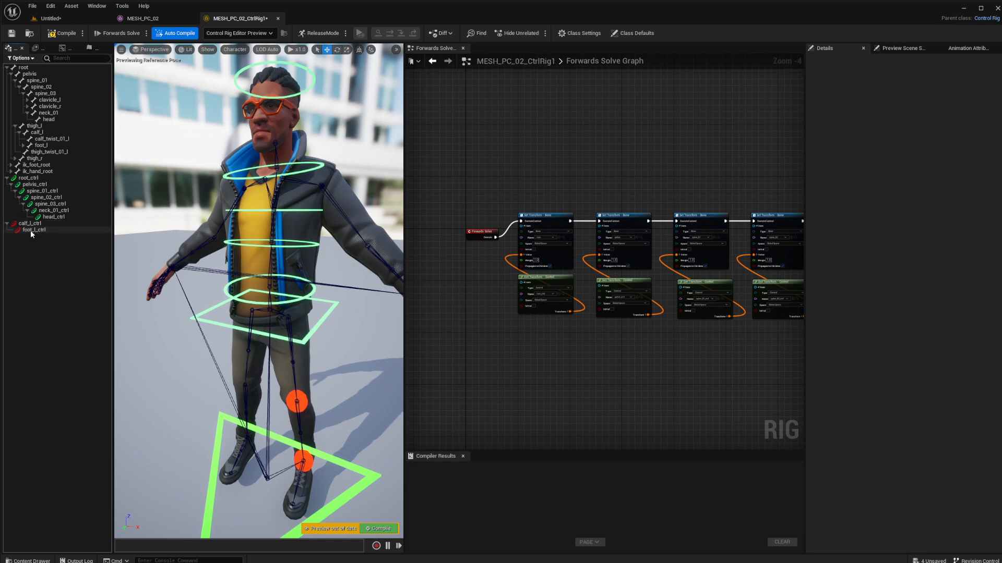
drag(31, 231, 17, 237)
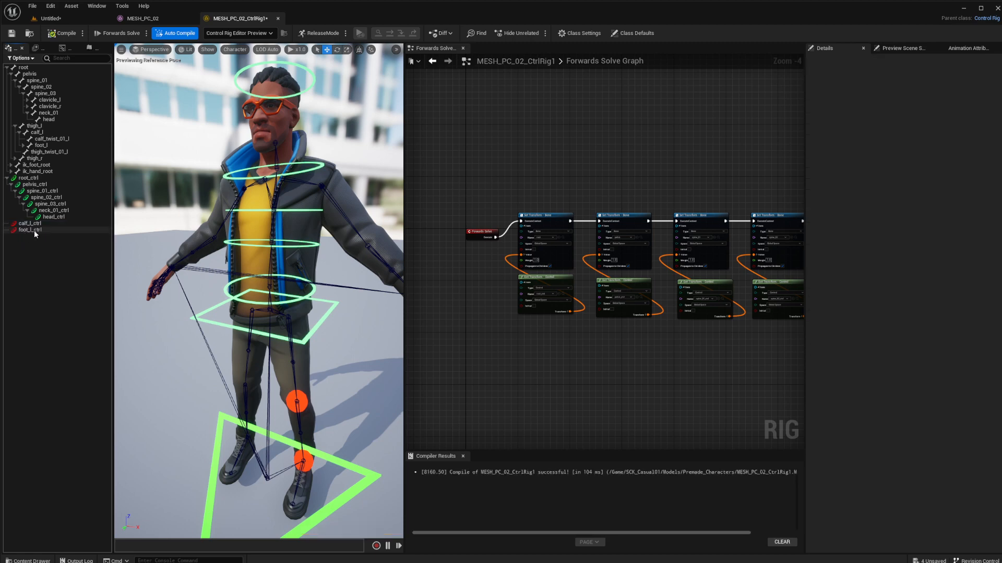
drag(31, 224, 36, 233)
Step: Change the shape of foot_l_ctrl to Box_Thick
click(35, 224)
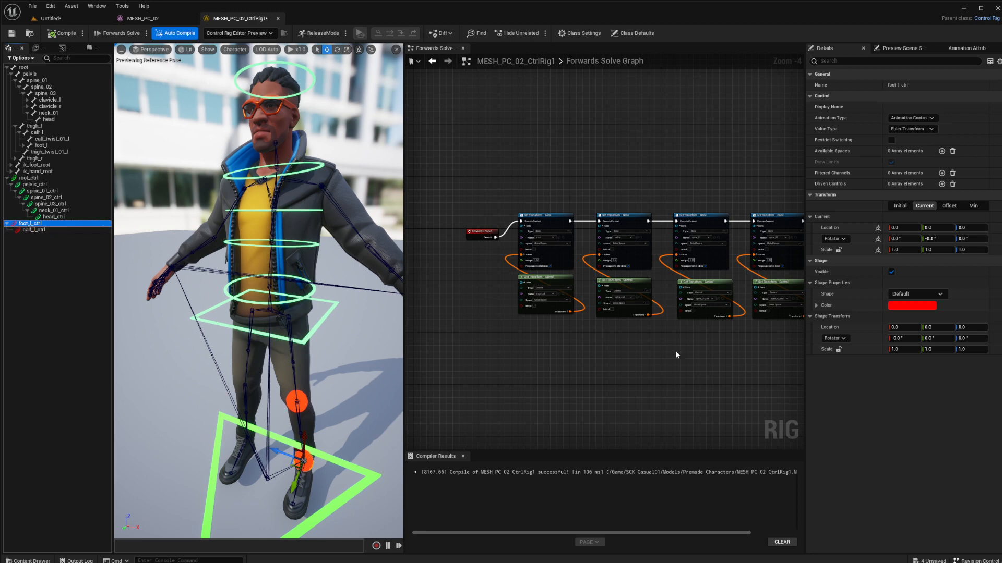
click(938, 296)
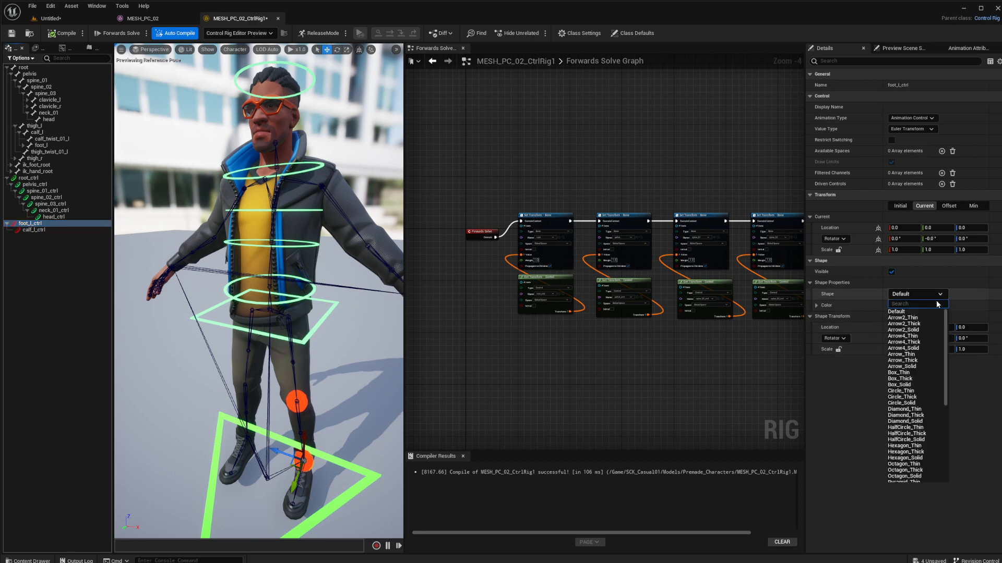
click(917, 372)
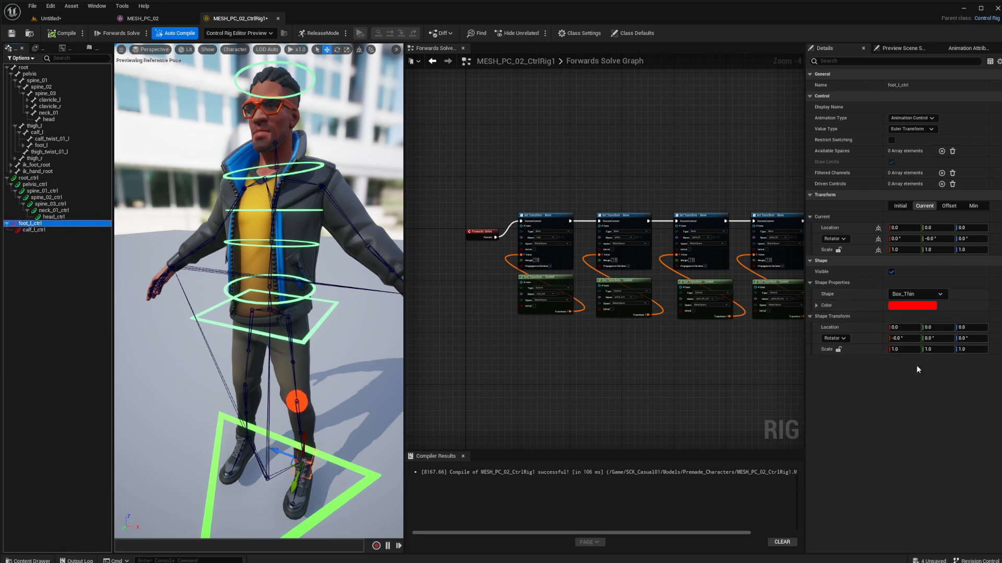
click(918, 294)
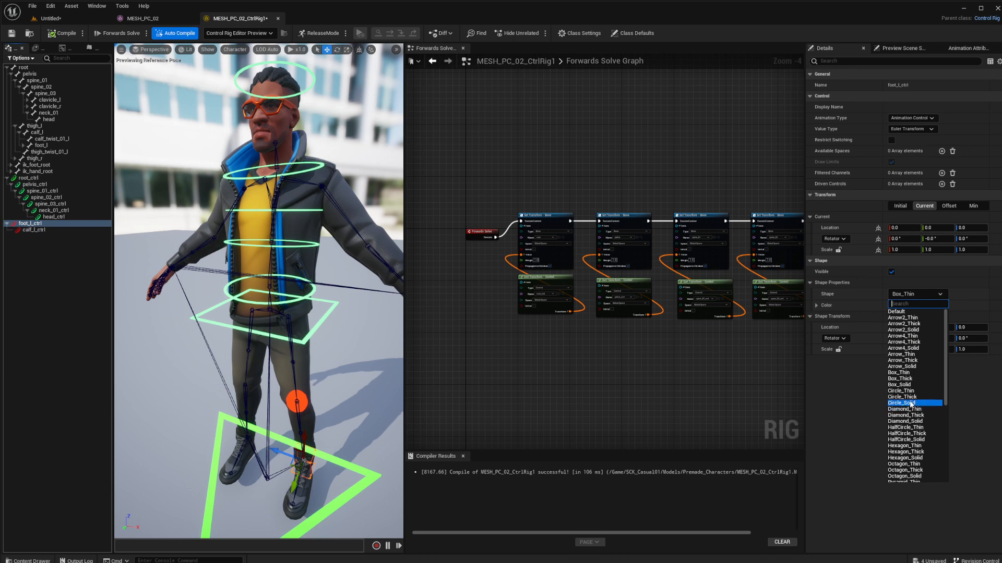
click(906, 379)
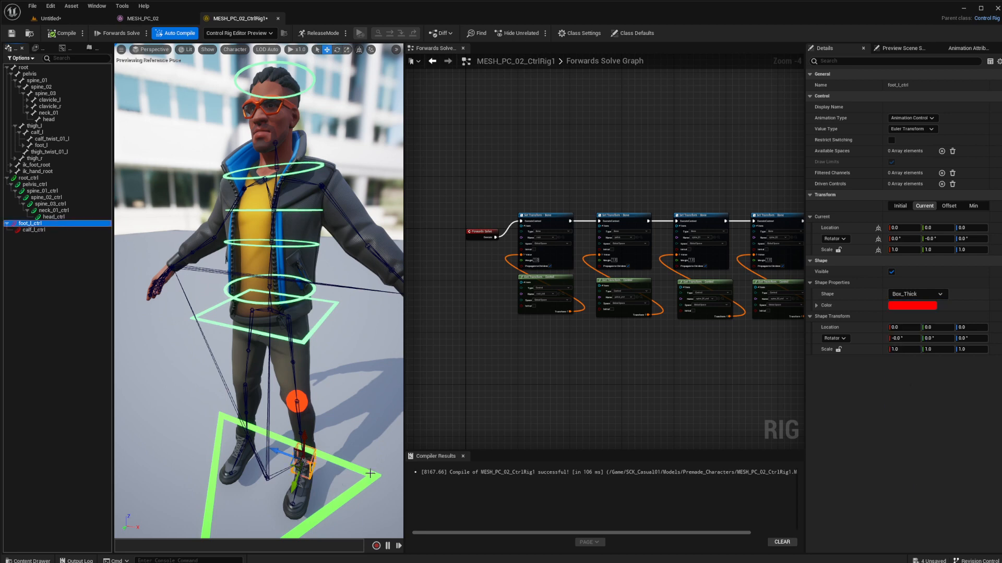
Step: Lock the shape scale proportions of foot_l_ctrl and set its shape scale to 2 on all axes
alt+drag(316, 488, 242, 446)
key(f)
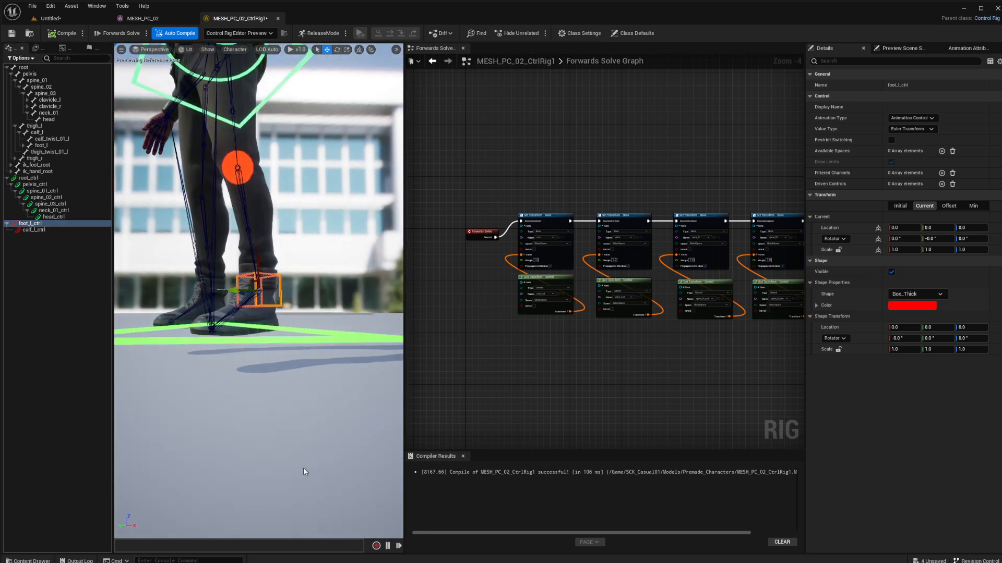
alt+drag(303, 469, 261, 477)
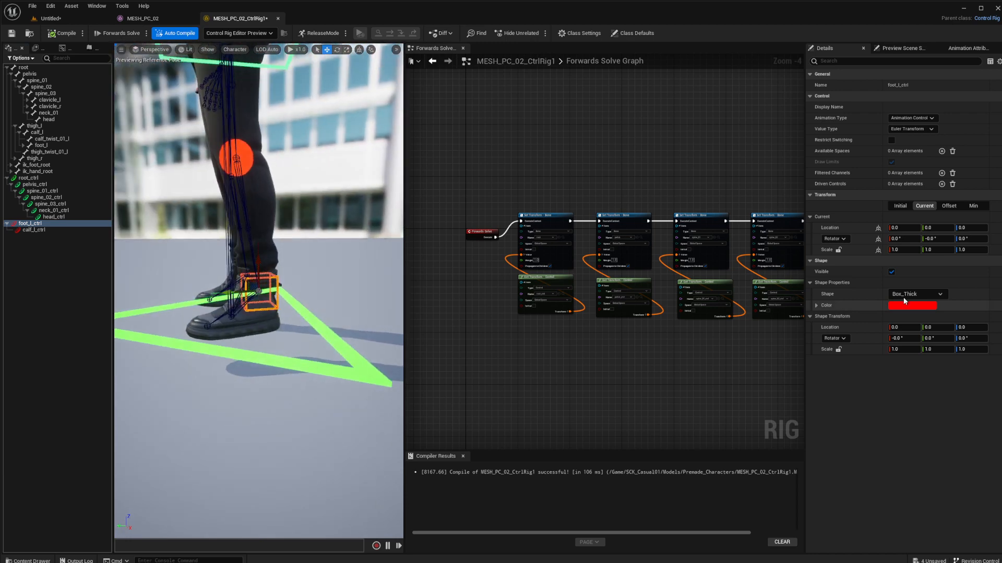
click(908, 350)
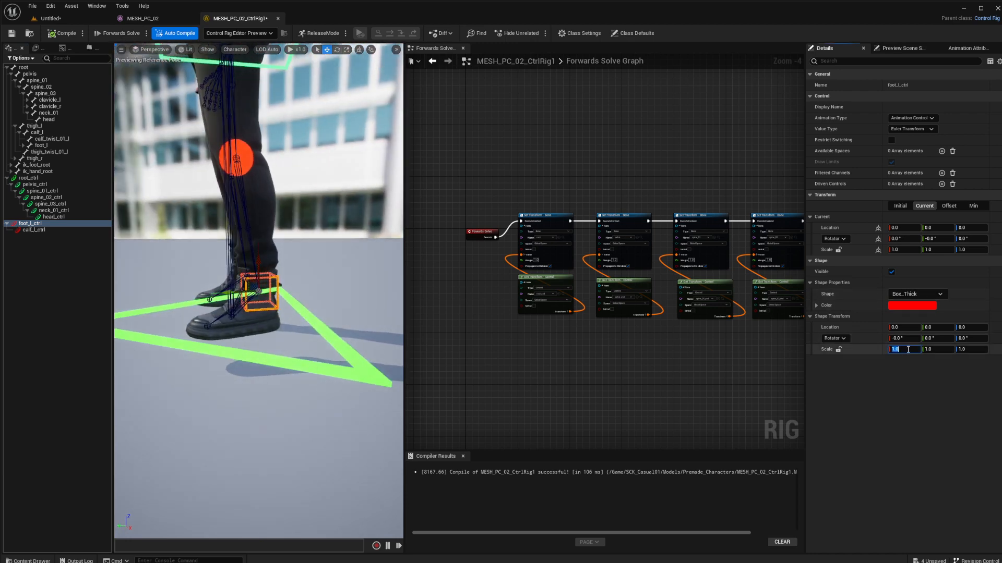
click(837, 349)
click(899, 350)
text(2)
key(Return)
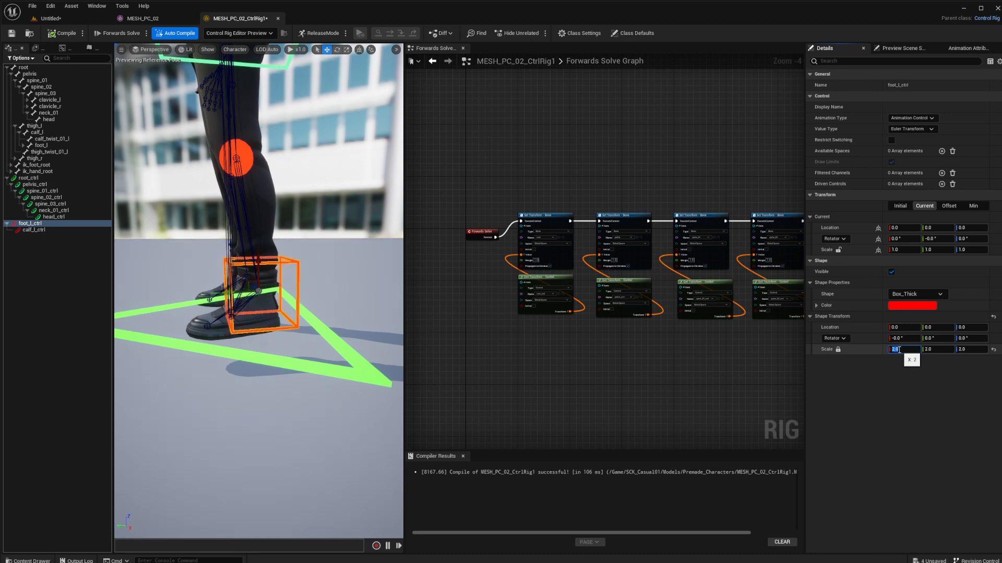
Step: Set the Y location of the foot_l_ctrl shape transform to 2
click(937, 328)
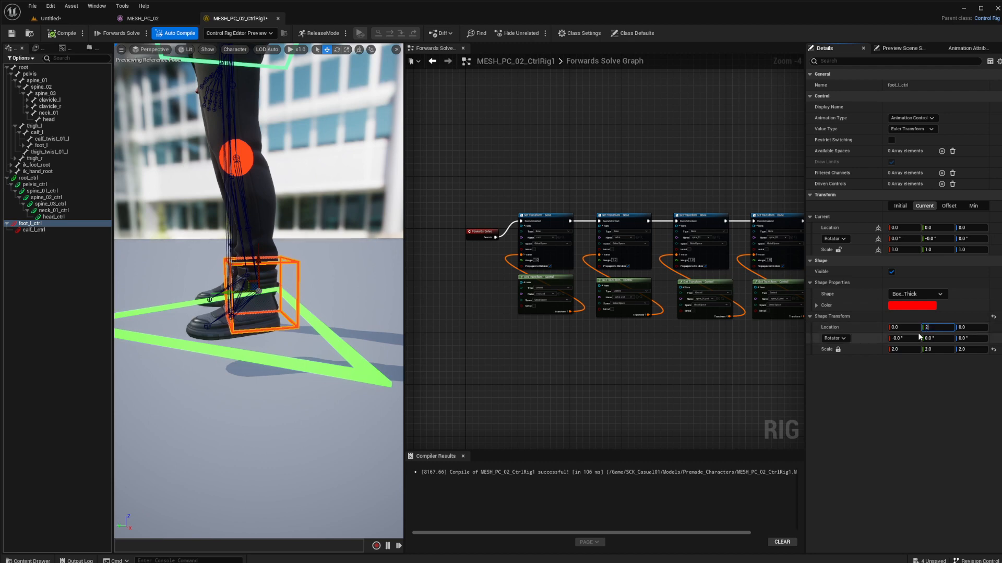
text(2)
key(Return)
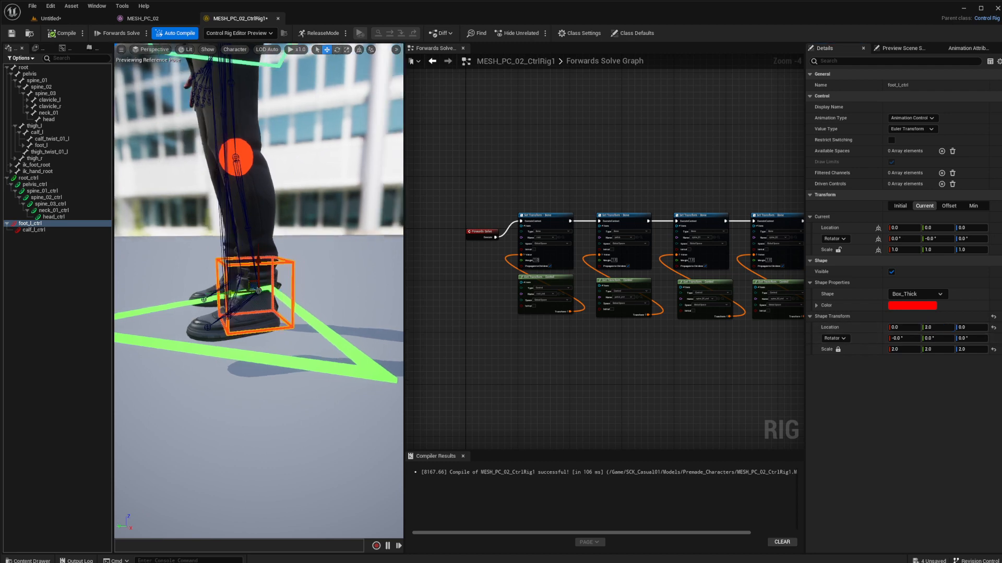
Step: Unlock the shape scale of foot_l_ctrl and set its Z and X scale to 1.5
alt+drag(222, 392, 365, 407)
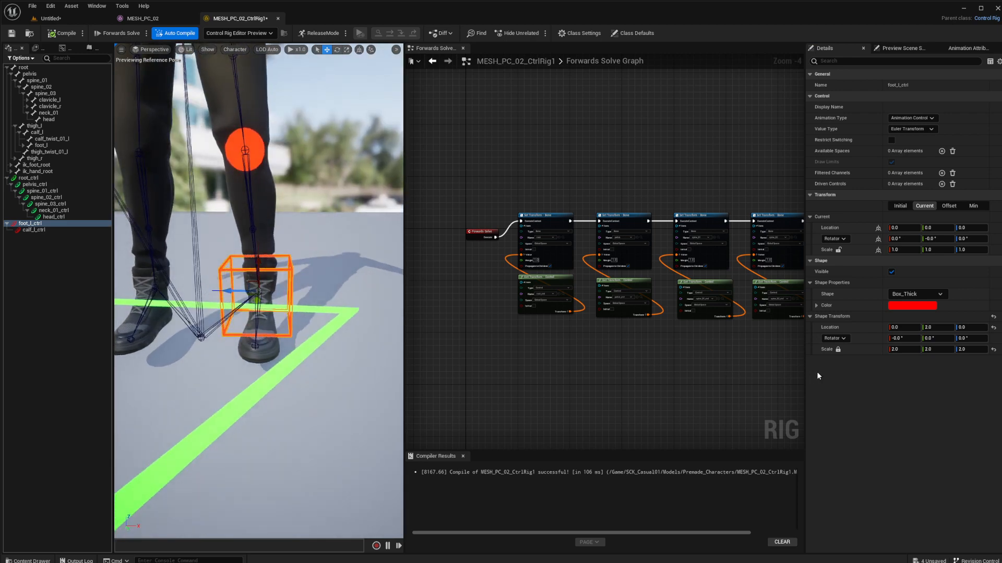
alt+drag(286, 386, 235, 396)
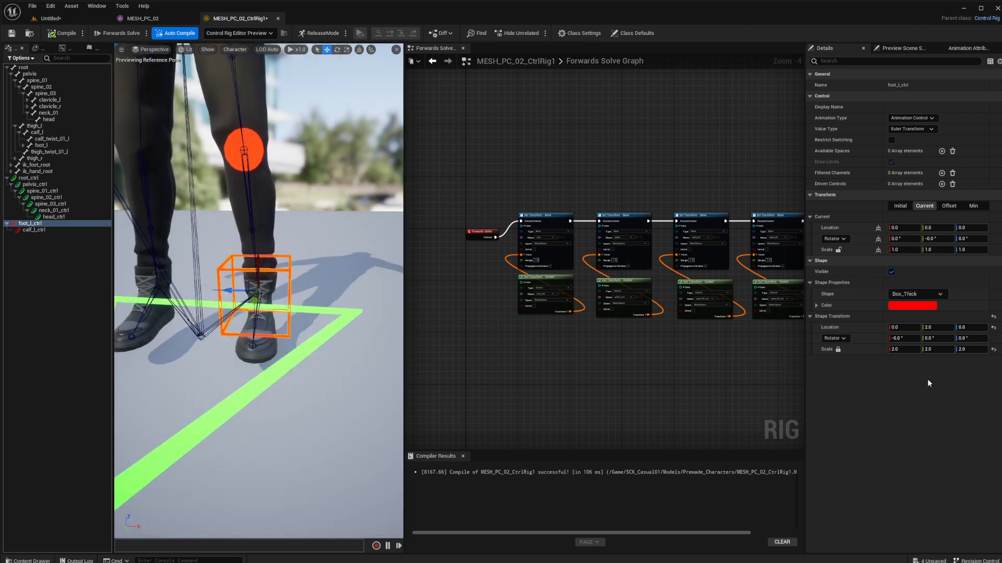
click(838, 349)
click(971, 349)
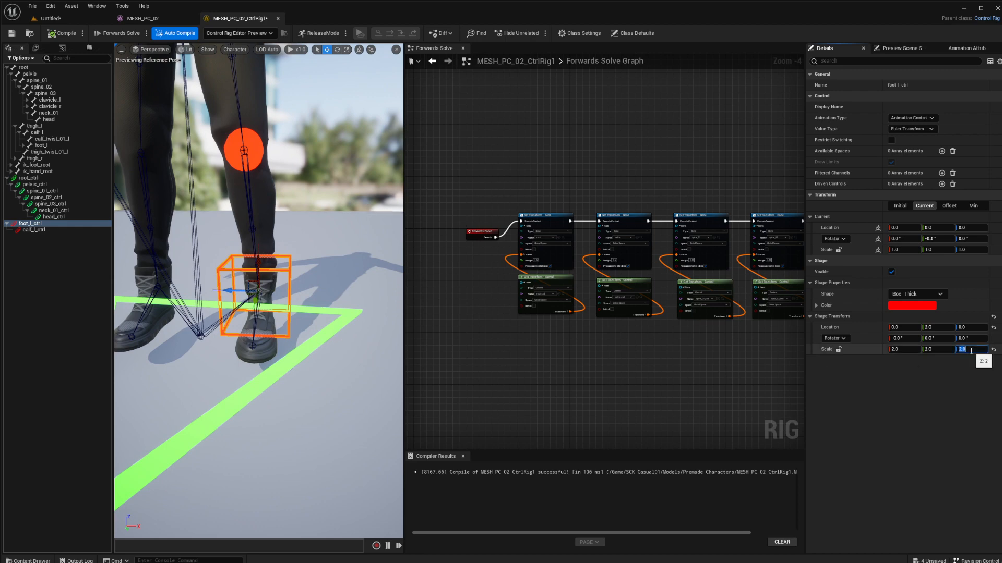
text(1.5)
key(Return)
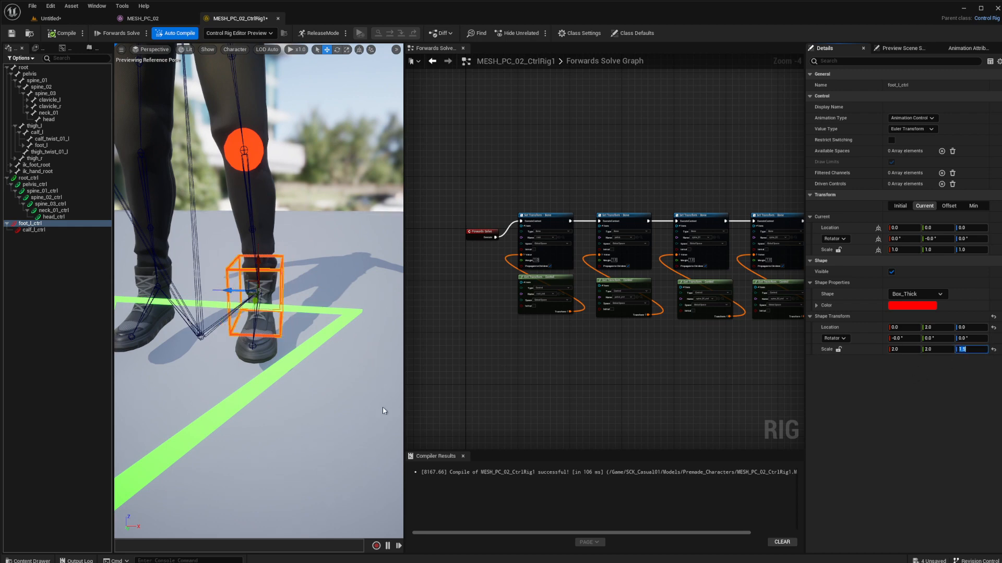
alt+drag(383, 410, 255, 394)
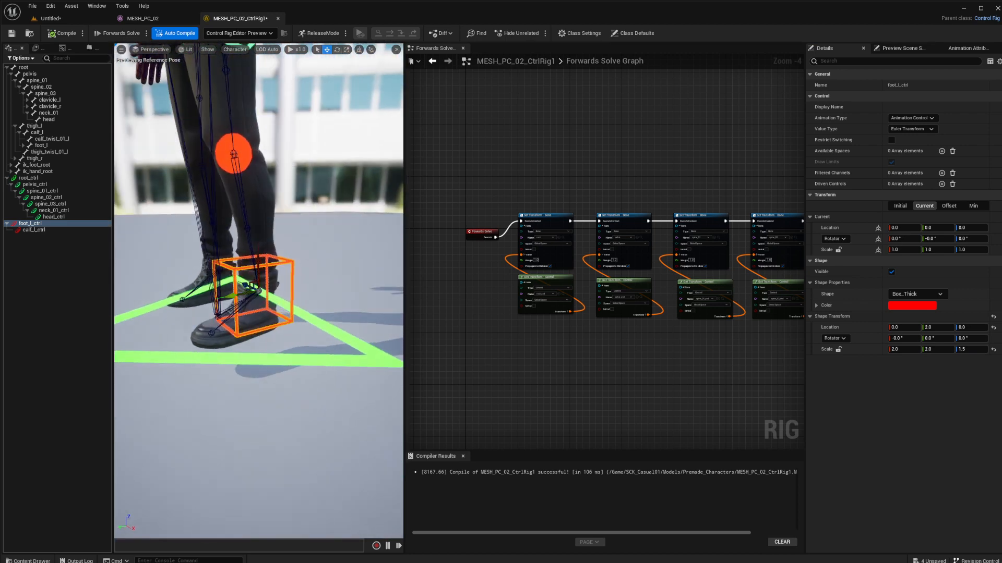
click(902, 350)
text(1.5)
key(Return)
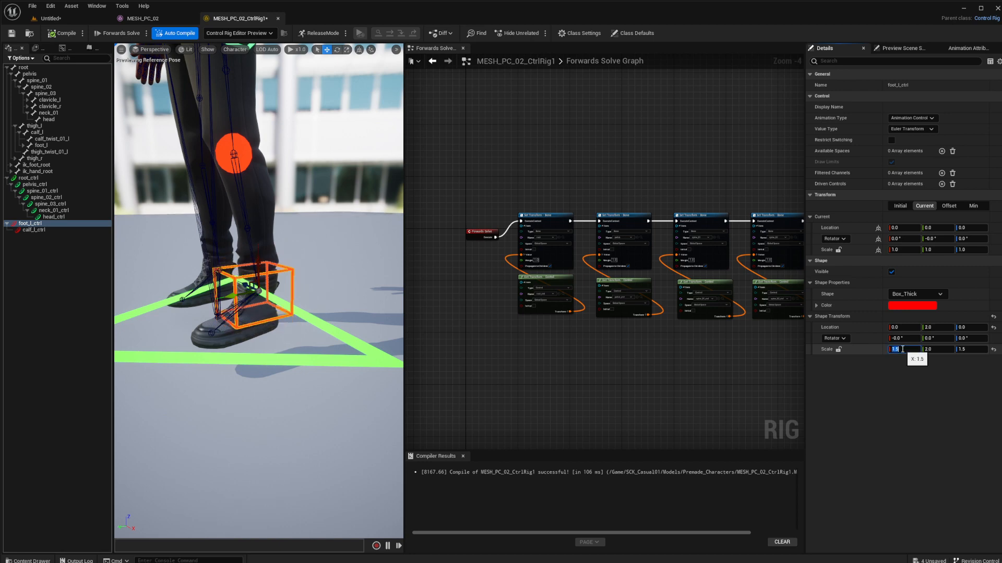
Step: Lower the foot_l_ctrl box around the foot by setting its shape transform X location to -4
alt+drag(328, 398, 269, 369)
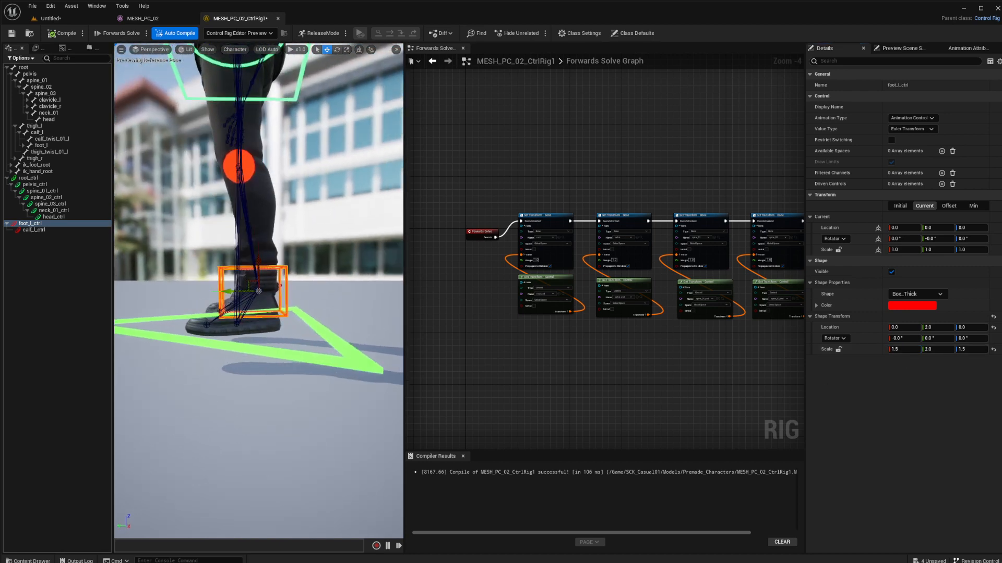
click(909, 329)
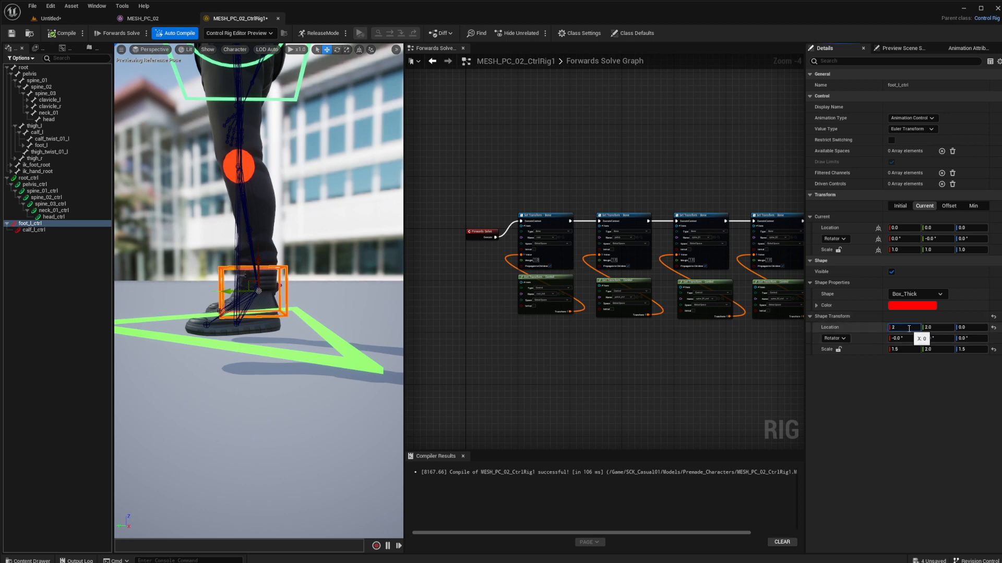
key(Return)
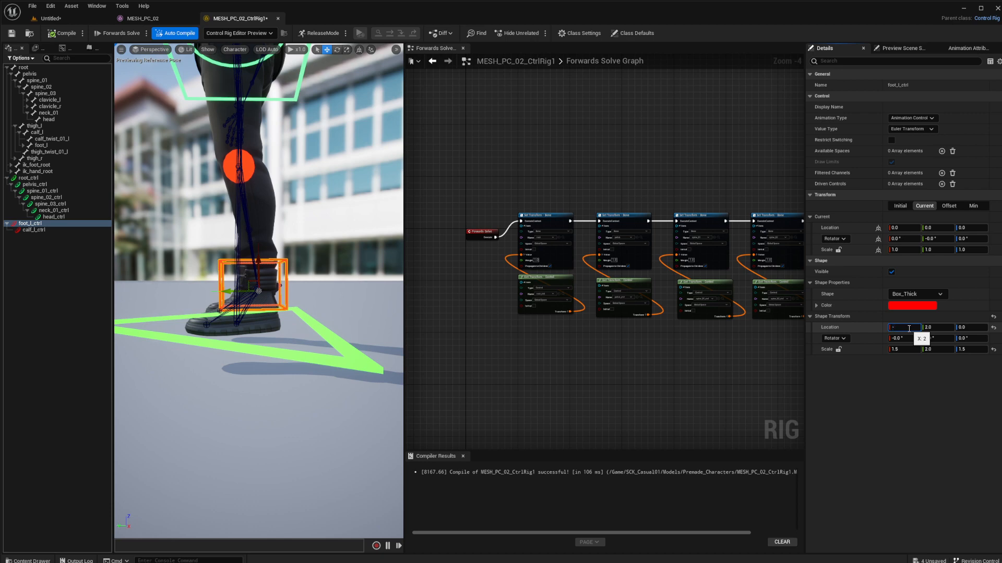
key(Return)
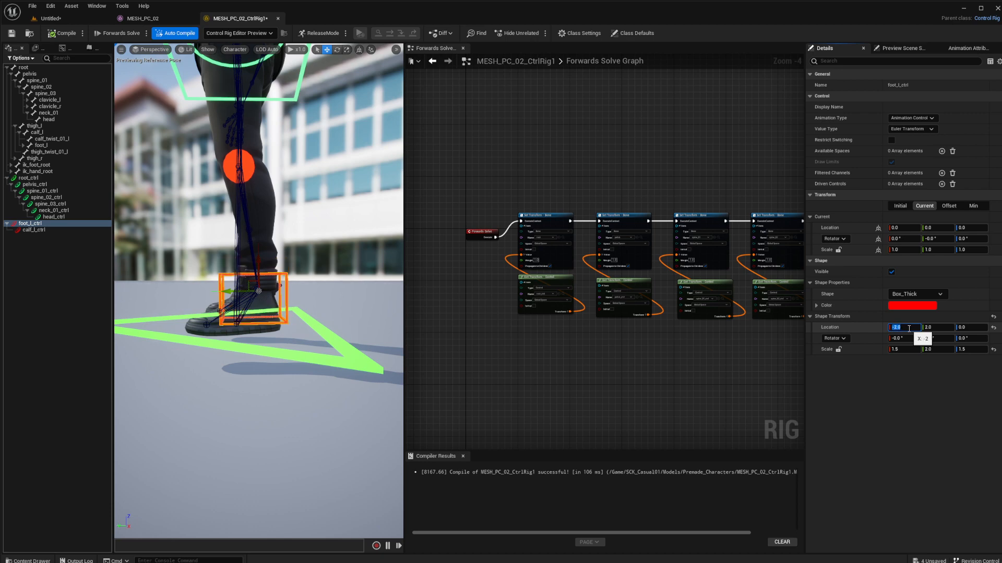
text(-4)
key(Return)
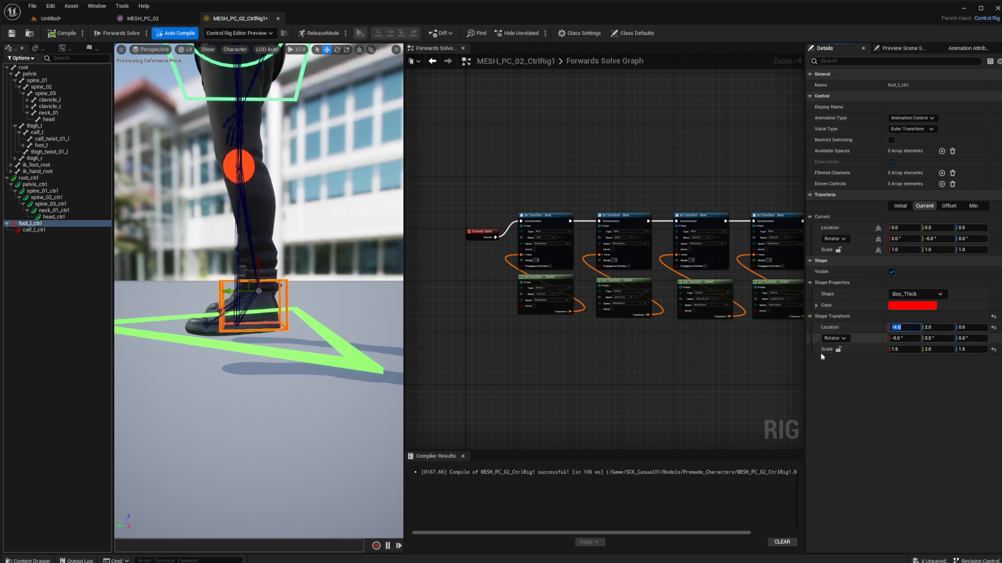
Step: Set the Z location of the foot_l_ctrl shape transform to -1 to centre the box on the foot sideways
alt+drag(197, 398, 358, 437)
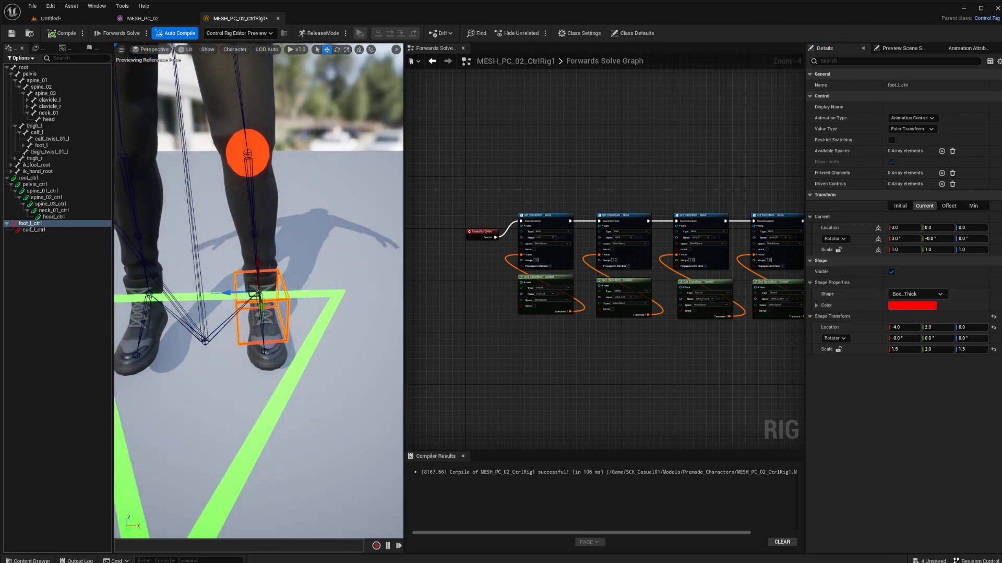
click(972, 327)
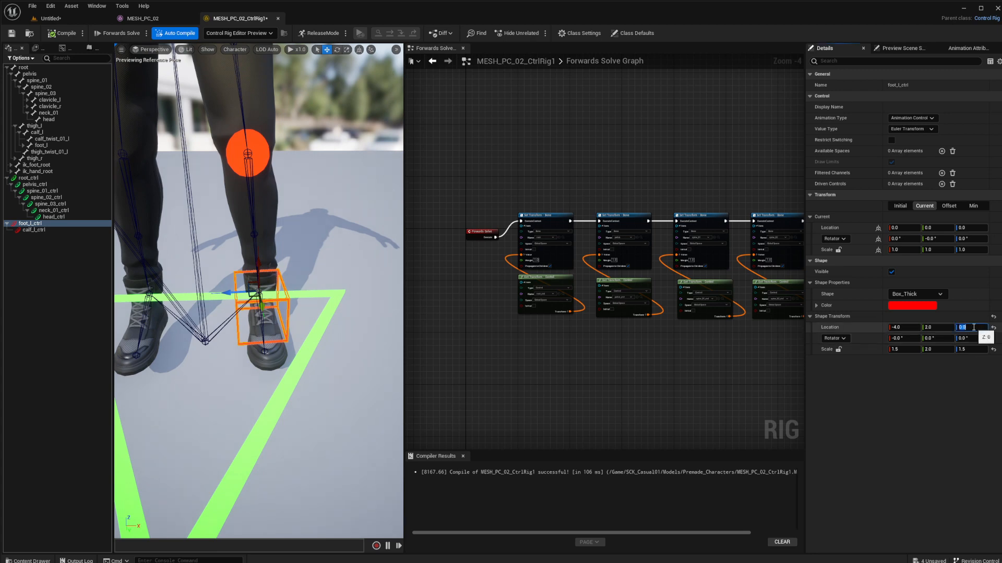
text(-2)
key(Return)
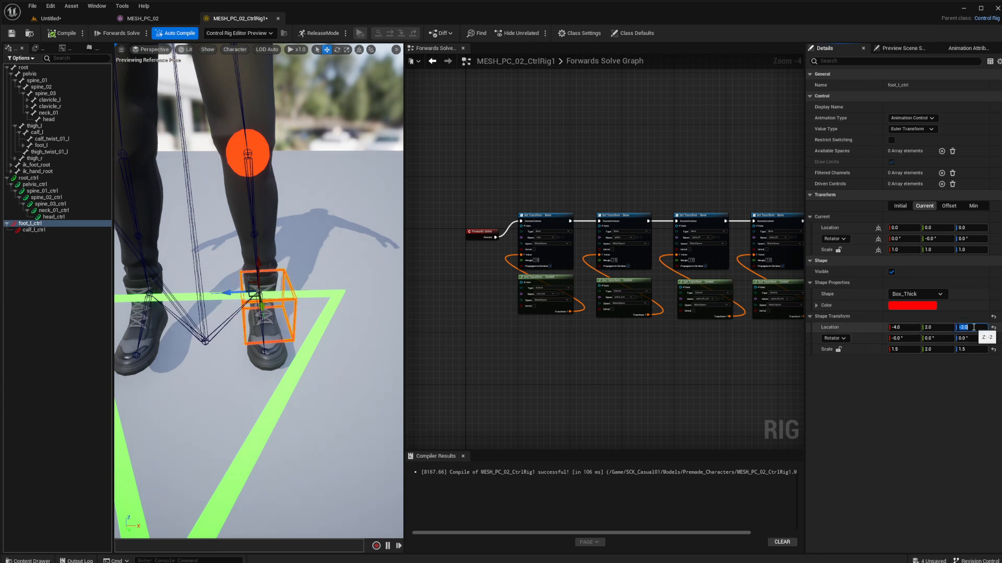
text(-1)
key(Return)
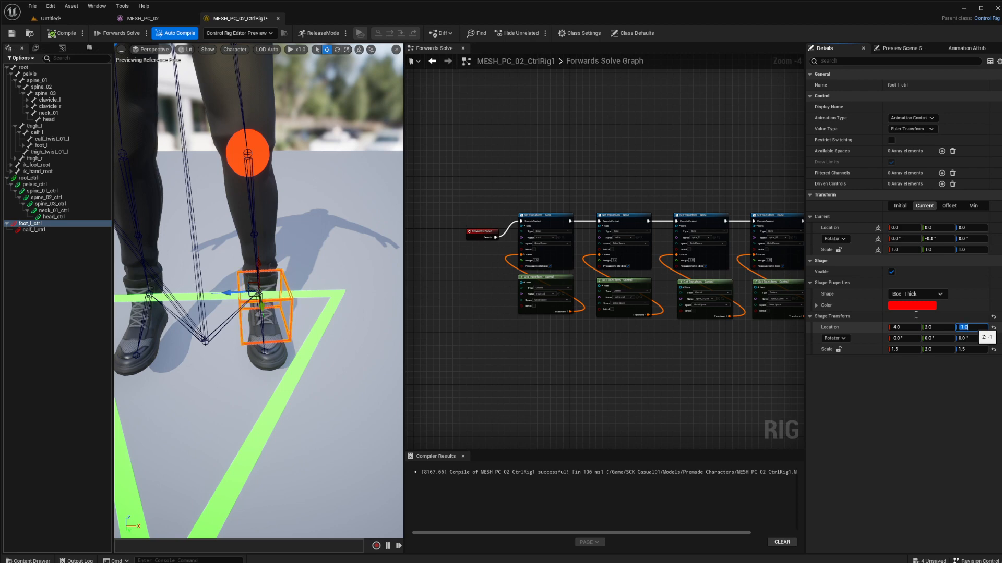
Step: Lengthen the foot_l_ctrl box along the foot by setting its shape Y scale to 3
alt+drag(278, 391, 134, 323)
alt+drag(231, 393, 282, 420)
click(938, 349)
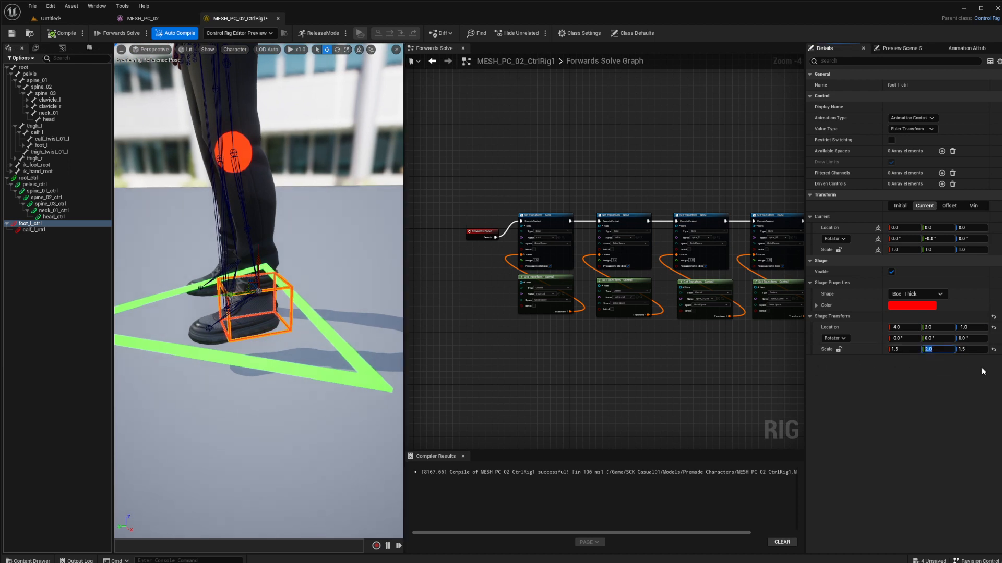
text(3.5)
key(Return)
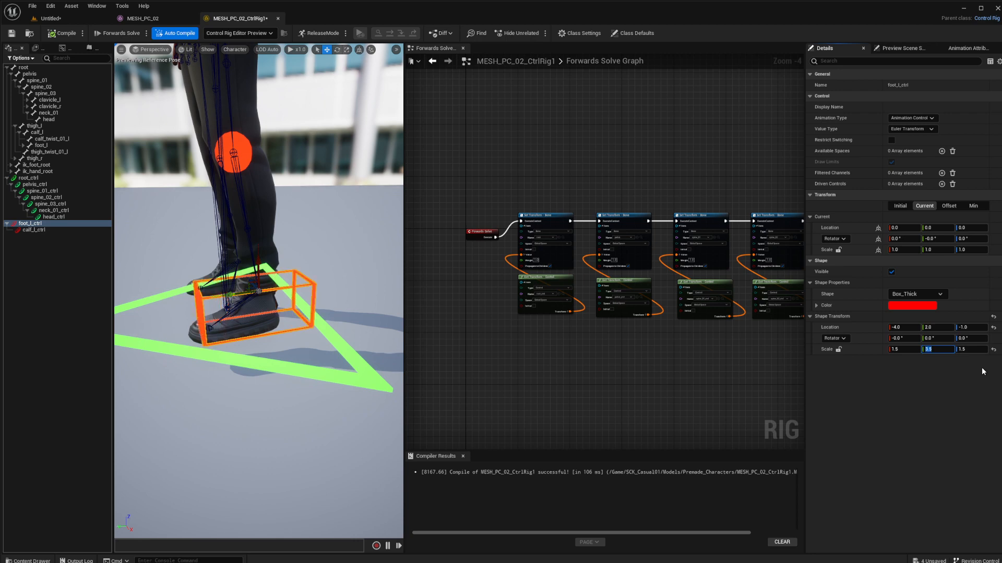
text(3)
key(Return)
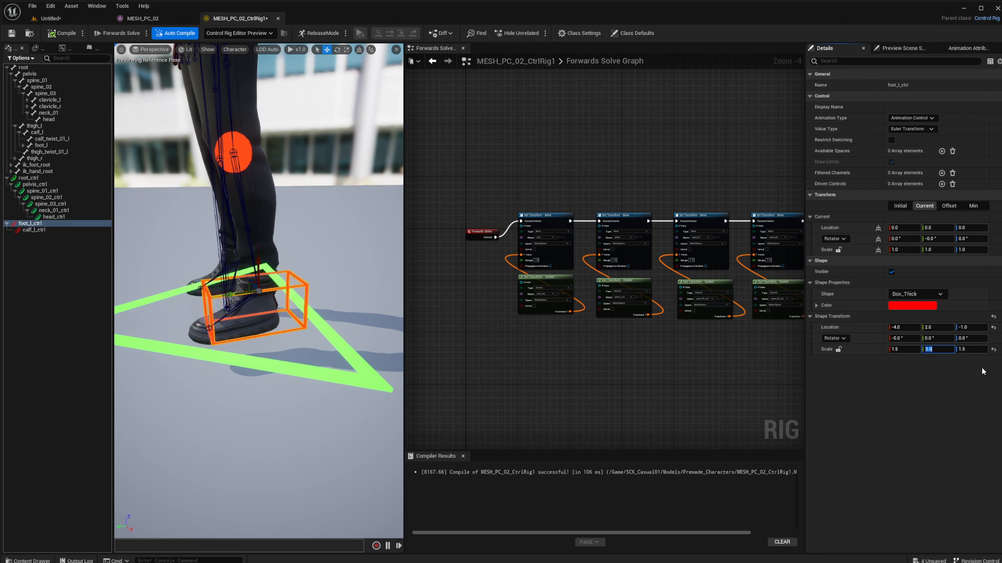
Step: Try shape pitch rotations of 2° and 4° on foot_l_ctrl and reset the pitch to 0°
click(934, 338)
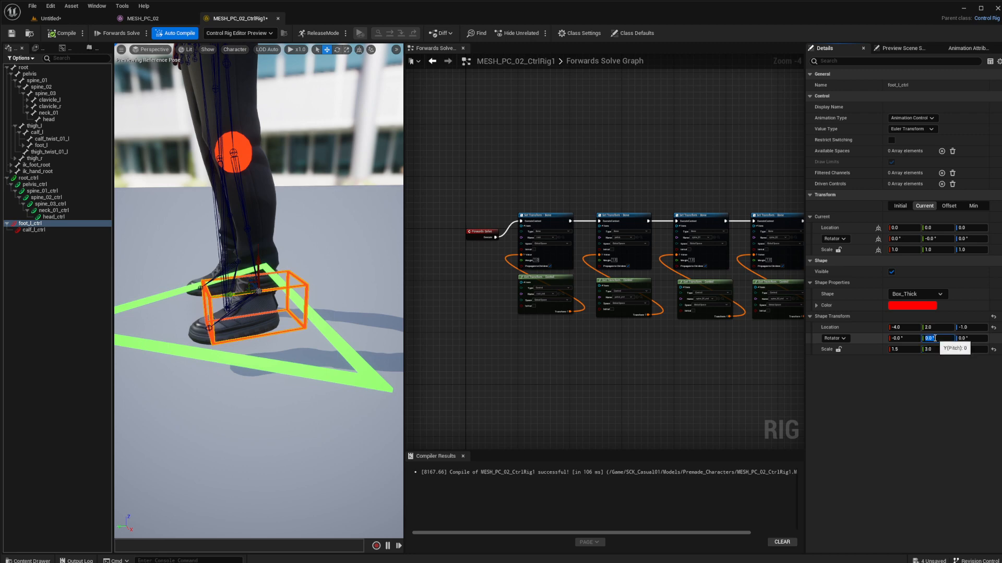
text(2)
key(Return)
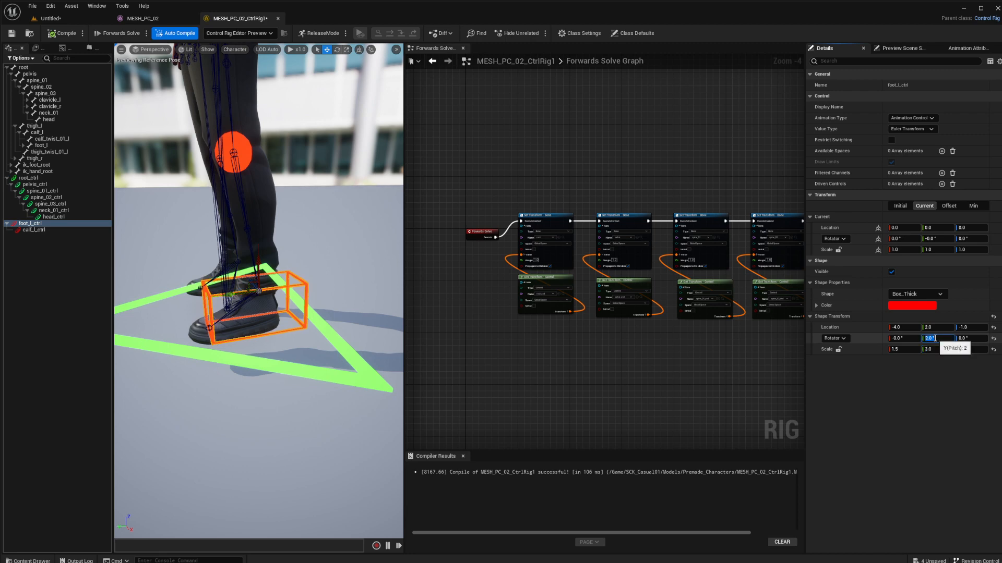
mouse_move(166, 353)
alt+mouse_down()
mouse_move(302, 389)
mouse_move(175, 344)
alt+mouse_up()
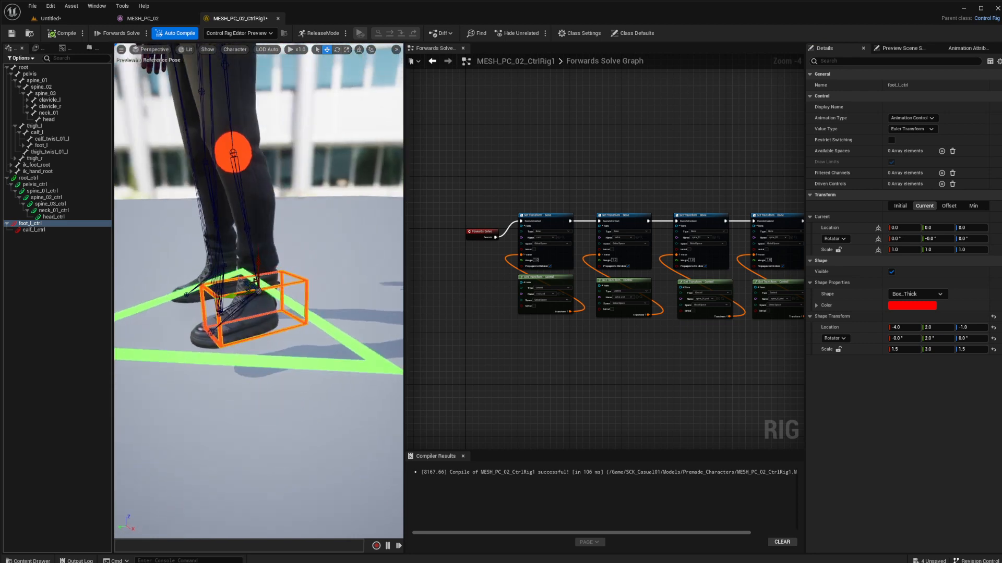
click(942, 339)
text(4)
key(Return)
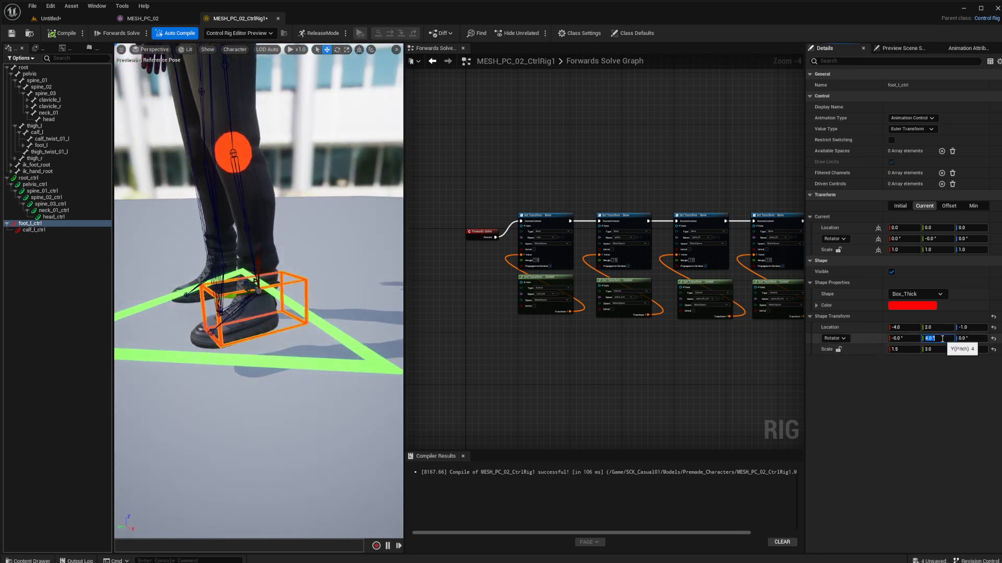
text(0)
key(Return)
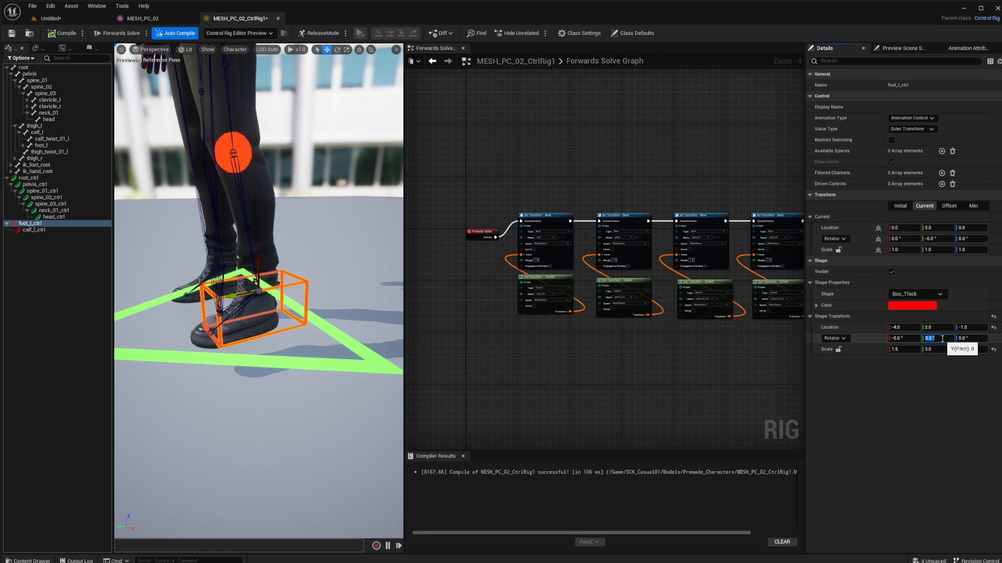
Step: Shift the foot_l_ctrl box toward the toes by setting its shape transform Y location to 7
click(937, 328)
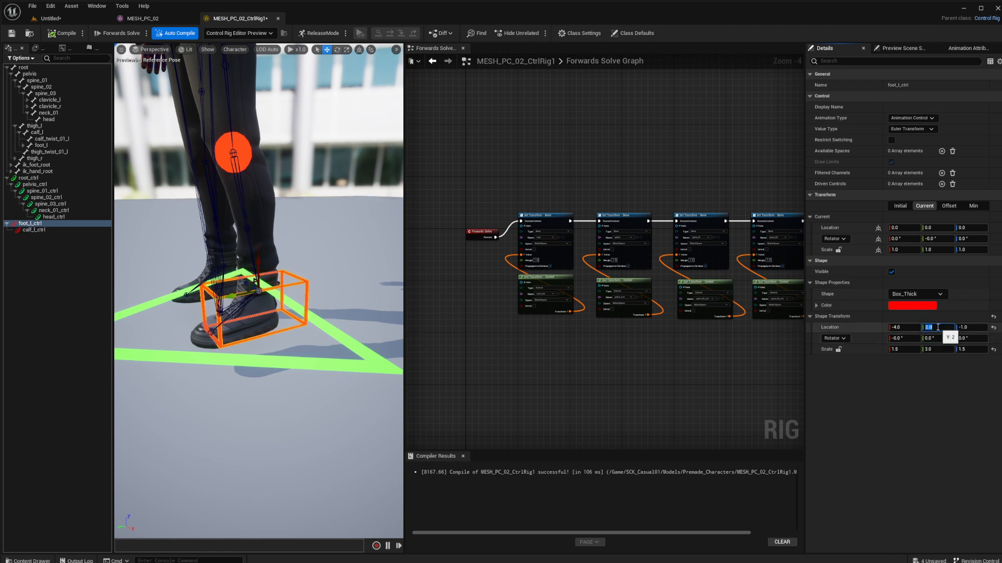
text(4)
key(Return)
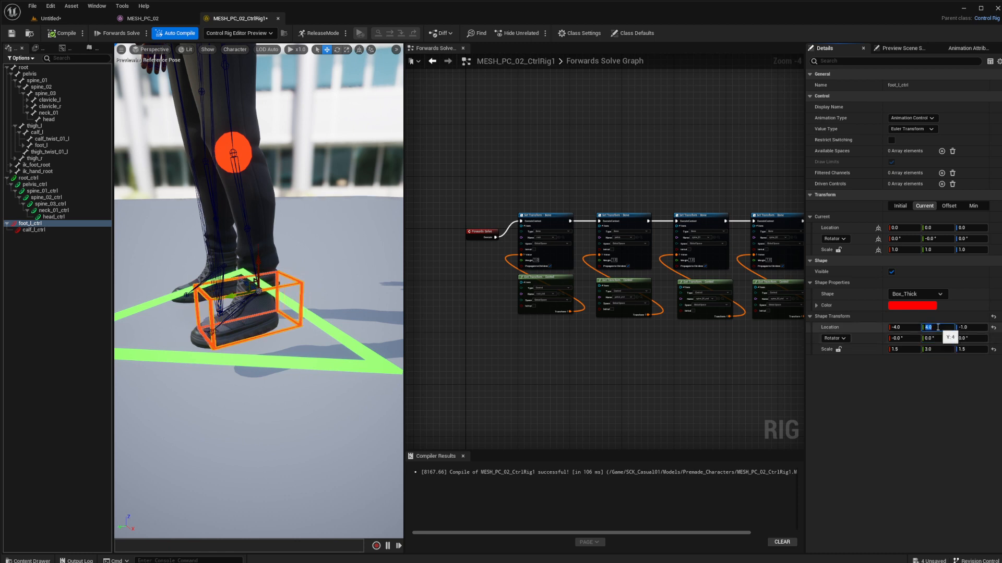
text(6)
key(Return)
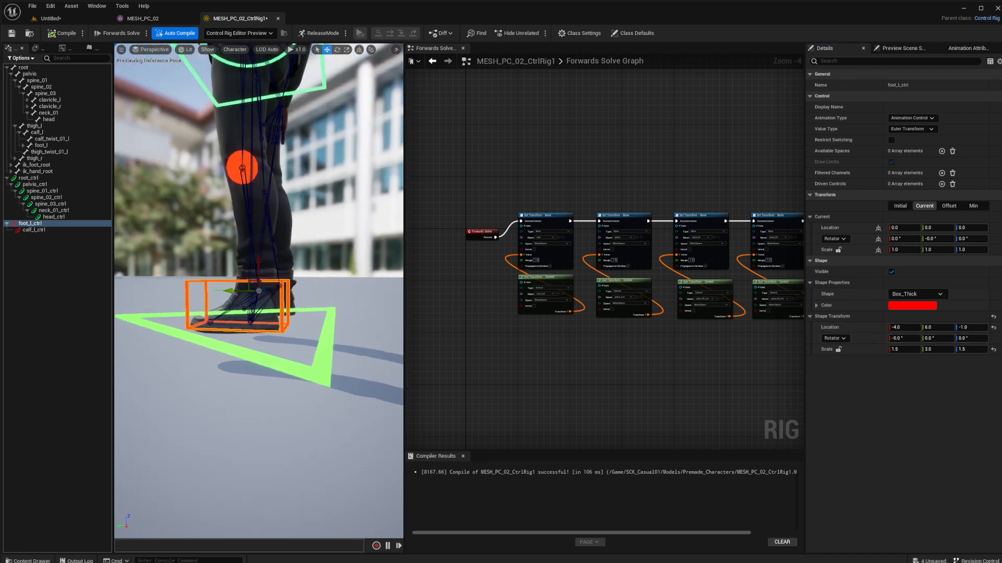
alt+drag(259, 313, 304, 297)
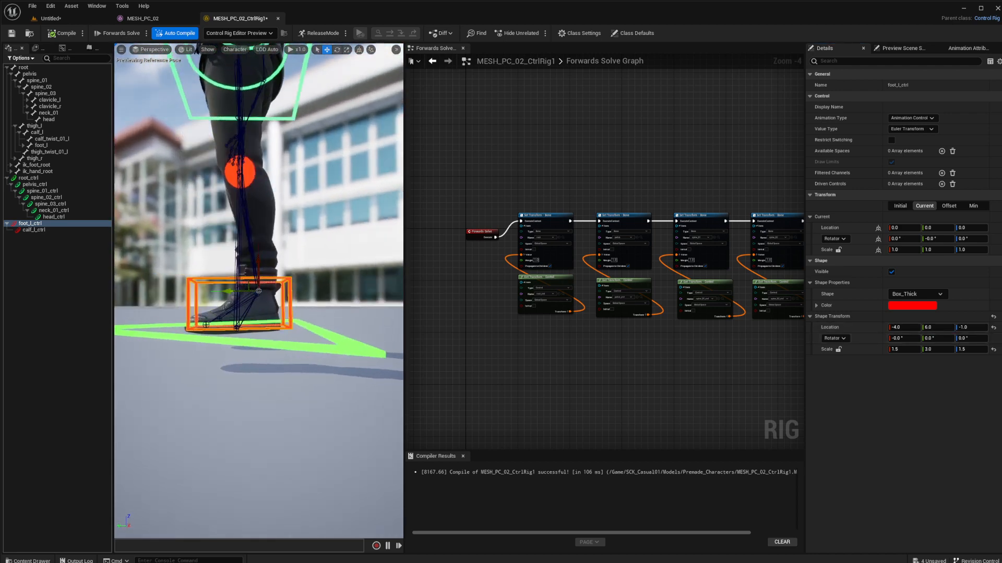
click(938, 327)
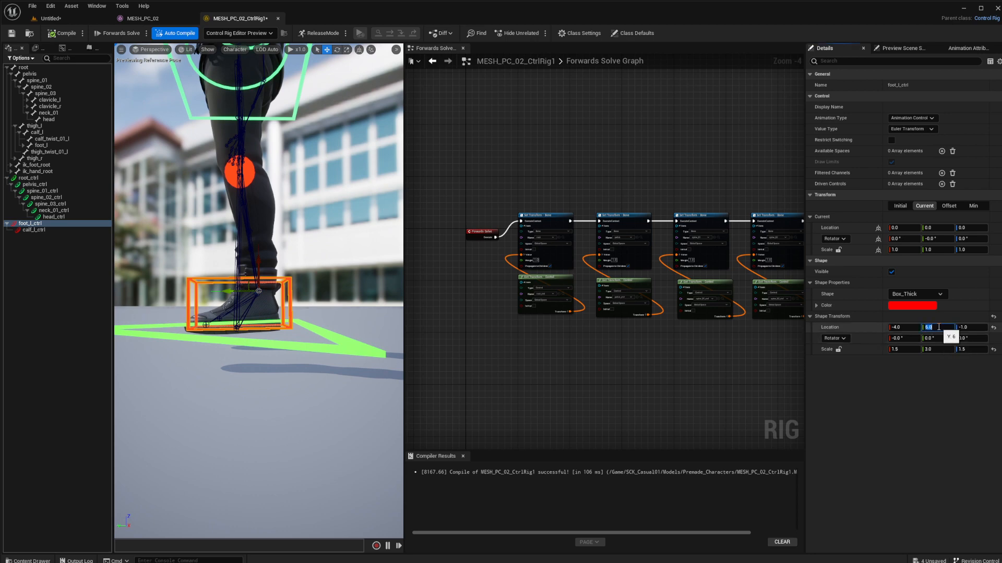
text(7)
key(Return)
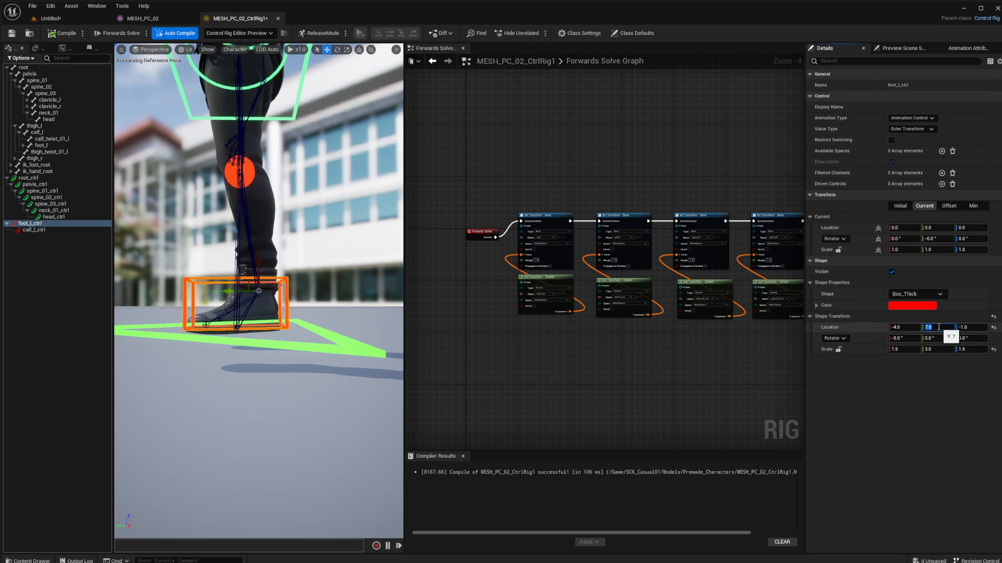
Step: Select calf_l_ctrl and change its shape to Pyramid_Thick
mouse_move(230, 383)
alt+mouse_down()
mouse_move(235, 303)
mouse_move(228, 381)
mouse_move(258, 379)
mouse_move(245, 378)
alt+mouse_up()
scroll(228, 380, down, 5)
click(34, 229)
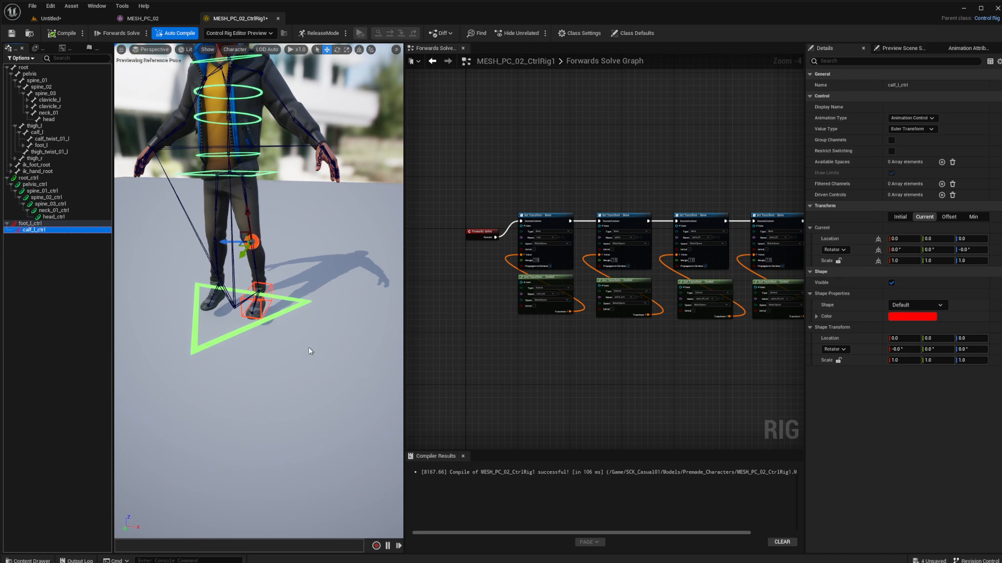
alt+drag(309, 351, 386, 349)
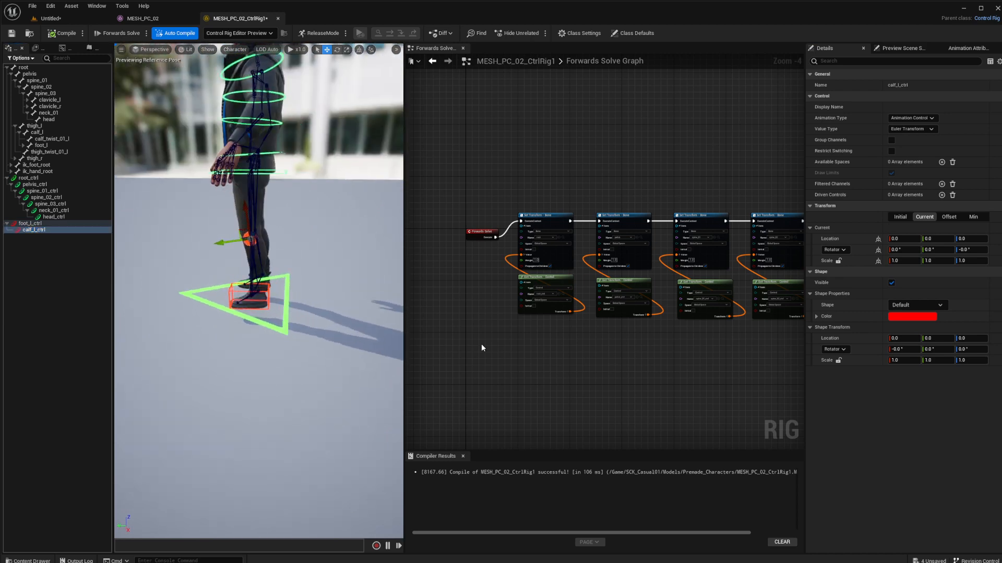
click(926, 306)
scroll(908, 441, down, 5)
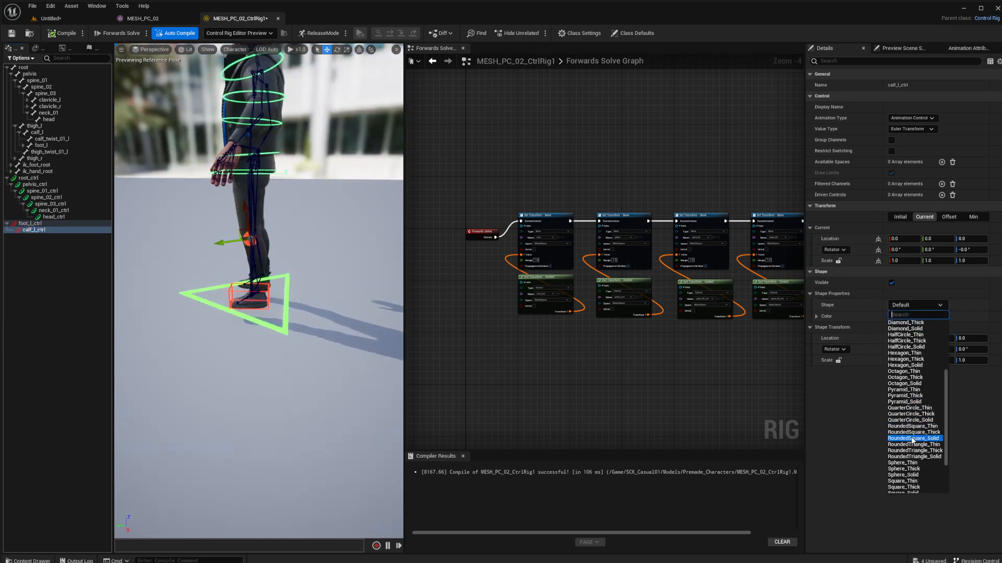
click(910, 396)
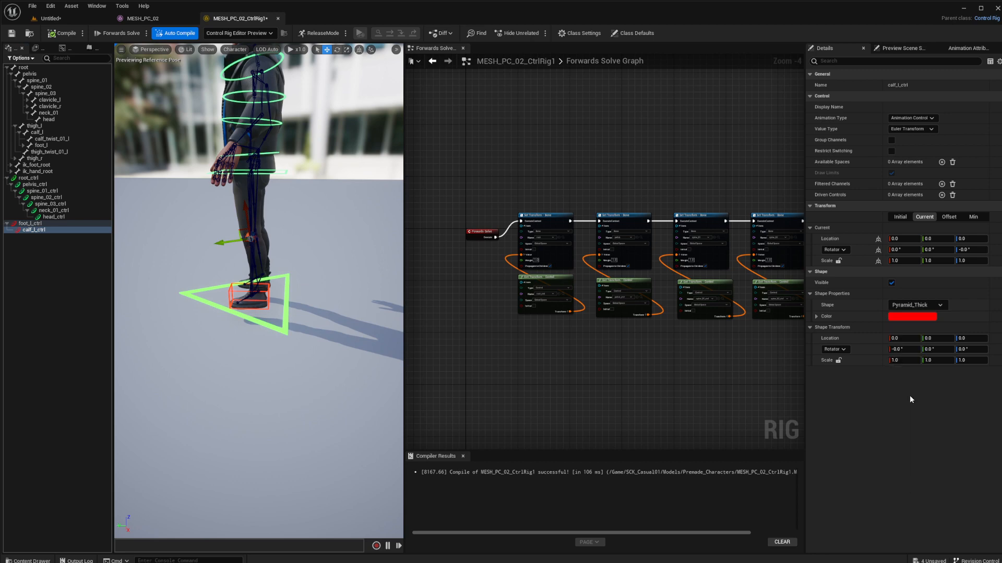
Step: Set the Z rotation of the calf_l_ctrl shape transform to 90°
scroll(250, 316, up, 4)
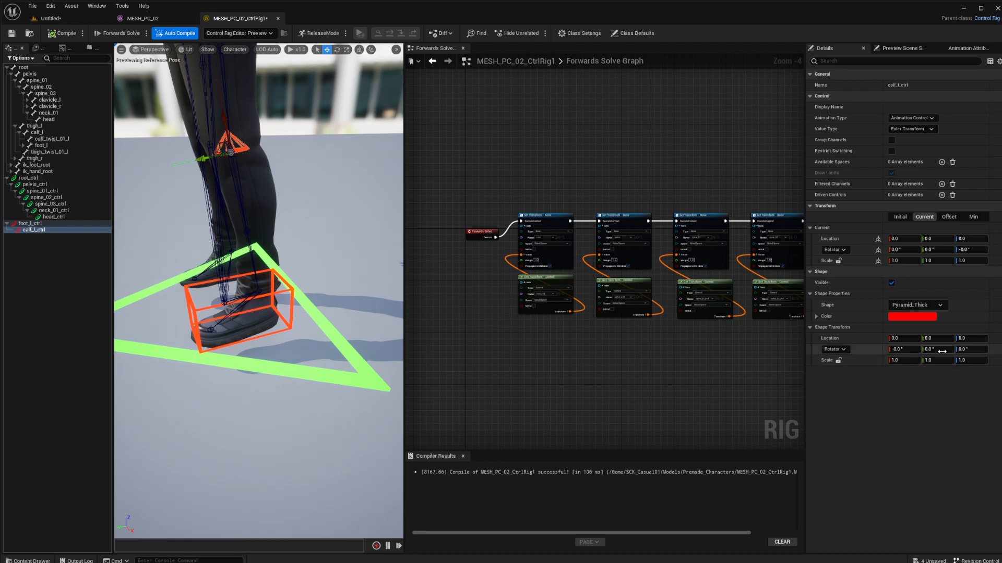
alt+drag(261, 313, 292, 331)
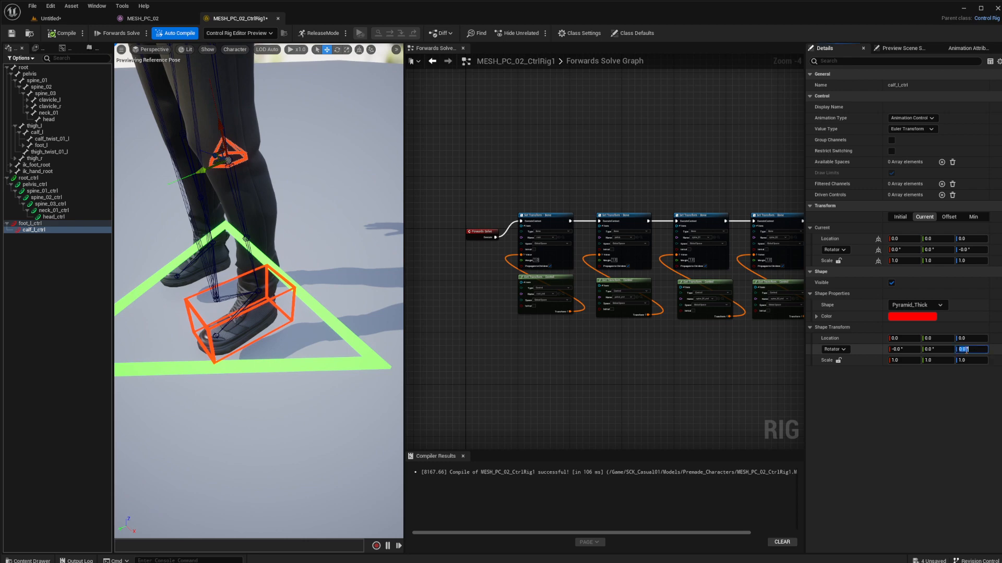
click(973, 350)
text(90)
key(Return)
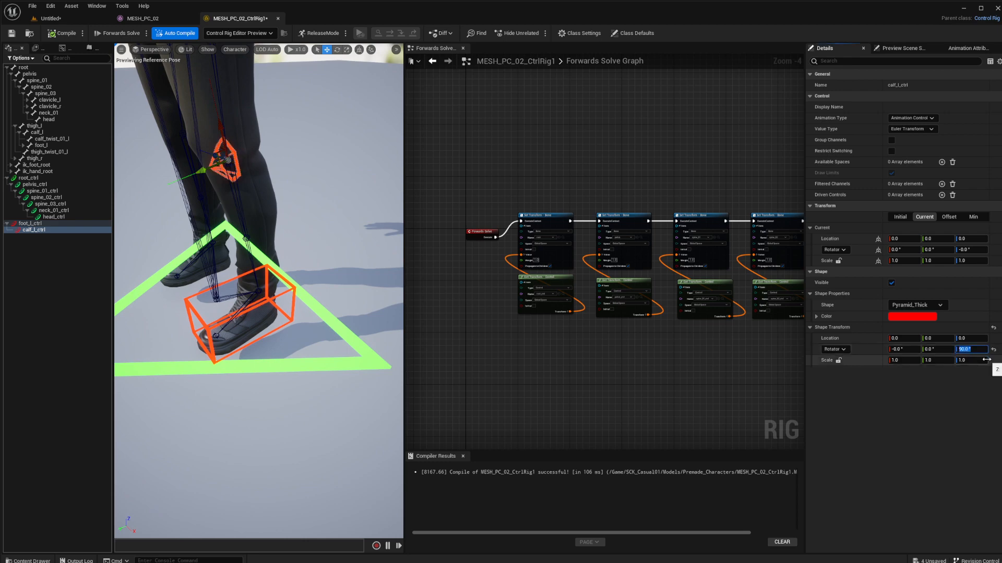
Step: Move calf_l_ctrl about 63 units along Y in front of the knee and set its offset transform from current
mouse_move(269, 370)
alt+mouse_down()
mouse_move(360, 399)
mouse_move(297, 436)
mouse_move(206, 370)
mouse_move(261, 373)
mouse_move(234, 368)
mouse_move(235, 355)
mouse_move(334, 329)
mouse_move(292, 381)
mouse_move(329, 378)
mouse_move(224, 344)
mouse_move(277, 365)
mouse_move(188, 361)
mouse_move(256, 358)
alt+mouse_up()
scroll(225, 358, down, 7)
alt+drag(313, 376, 268, 378)
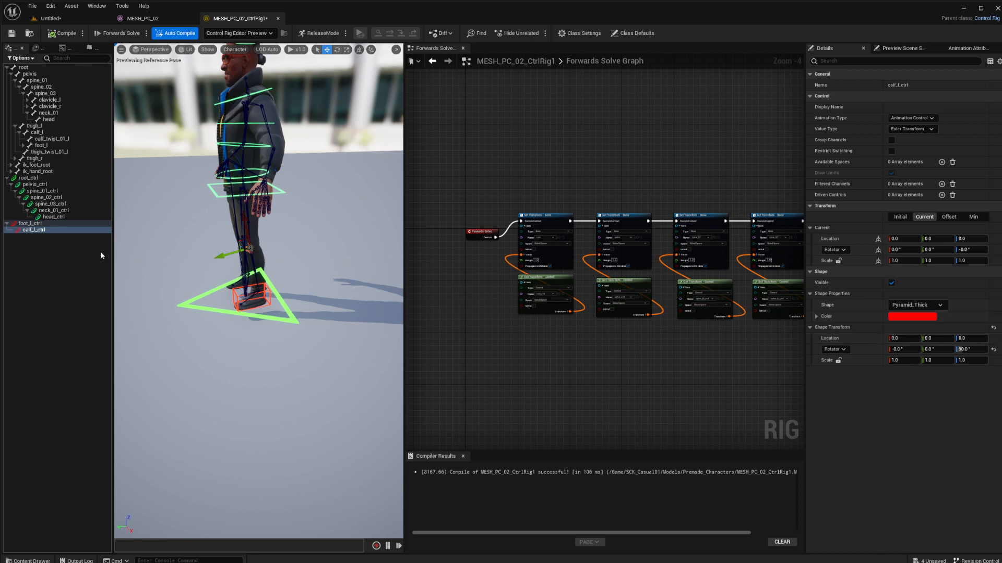
click(54, 230)
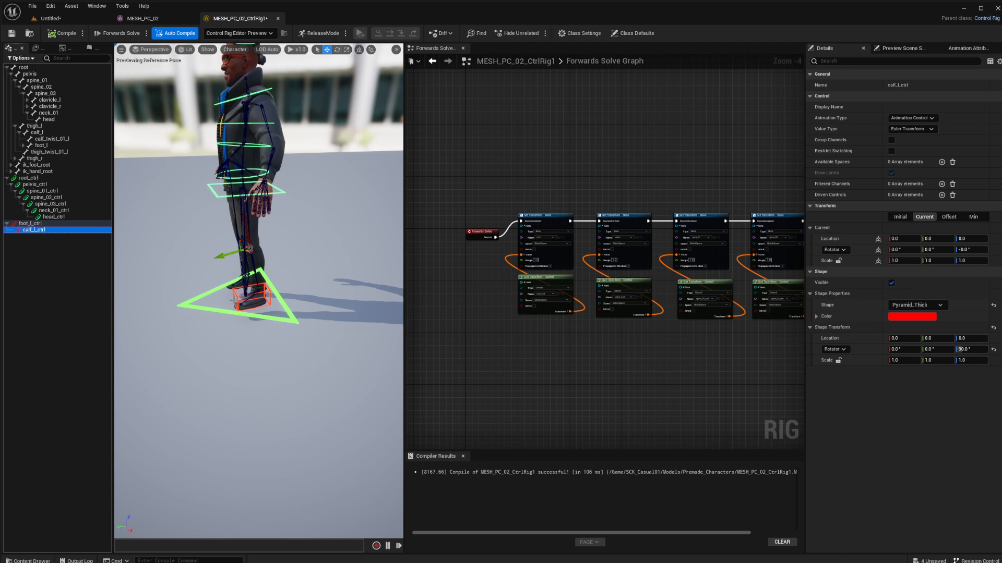
drag(223, 256, 152, 283)
alt+drag(197, 357, 250, 366)
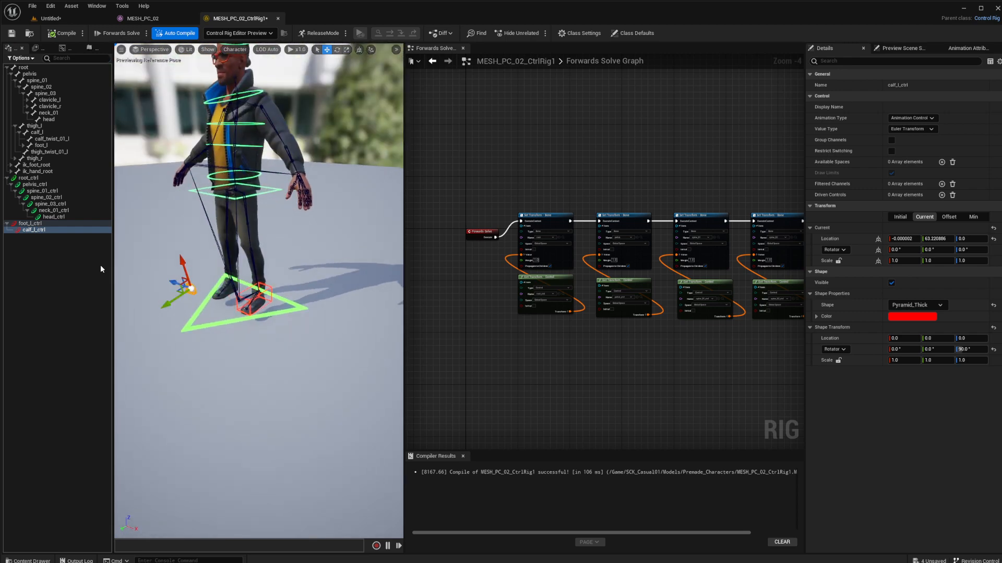
right_click(45, 230)
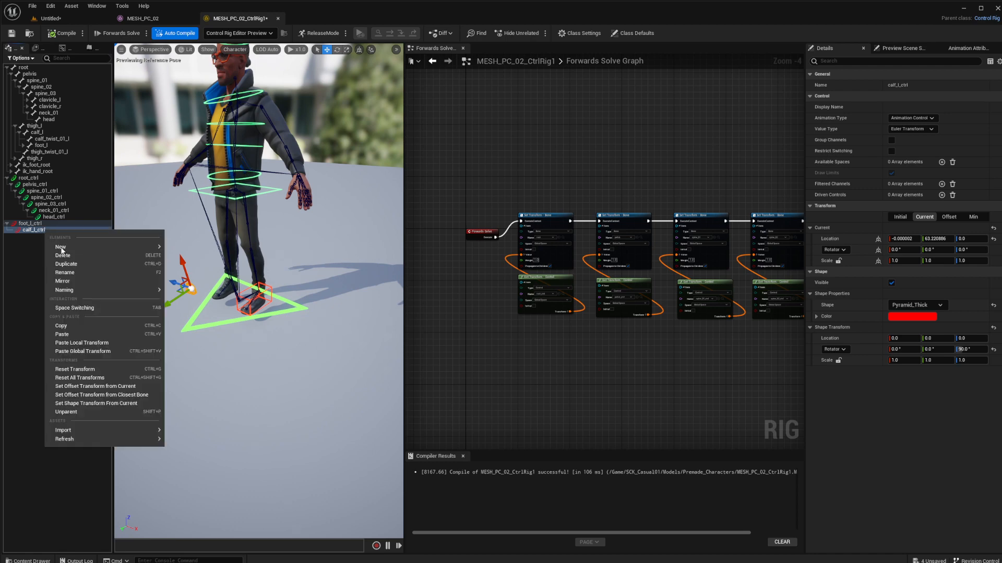
click(110, 392)
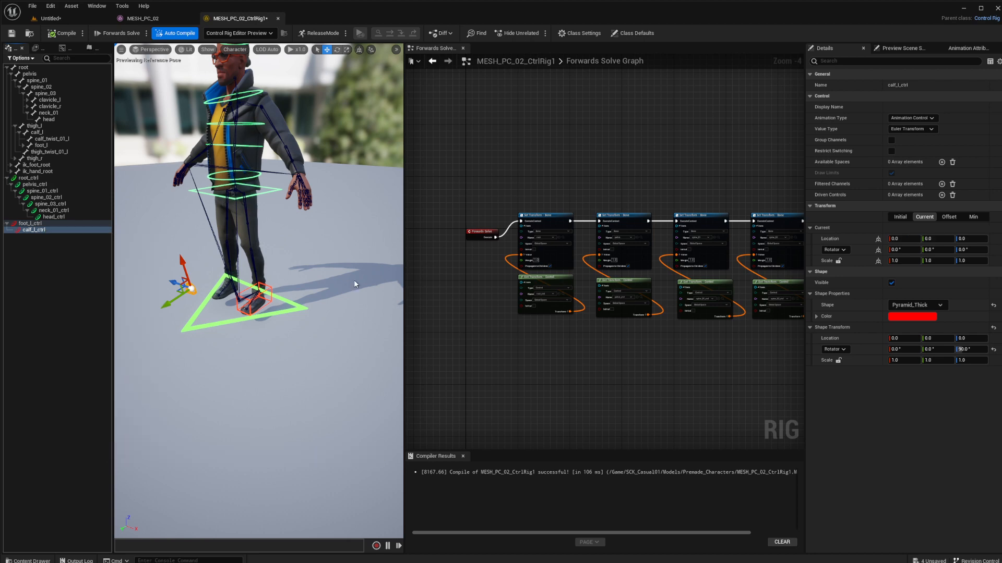
Step: Insert a Sequence node after Forwards Solve and connect its A output to the first Set Transform node of the existing chain
drag(224, 349, 243, 359)
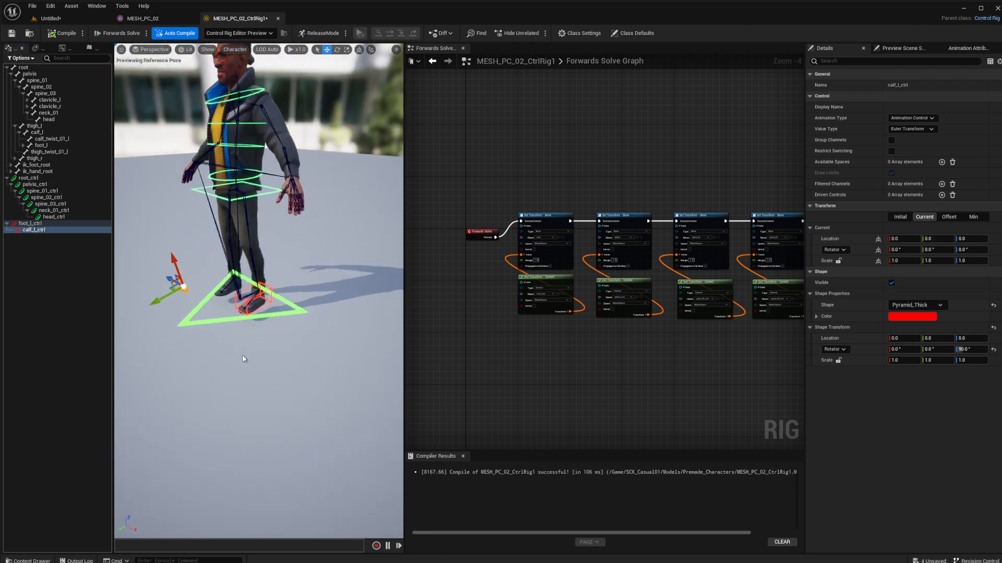
click(270, 303)
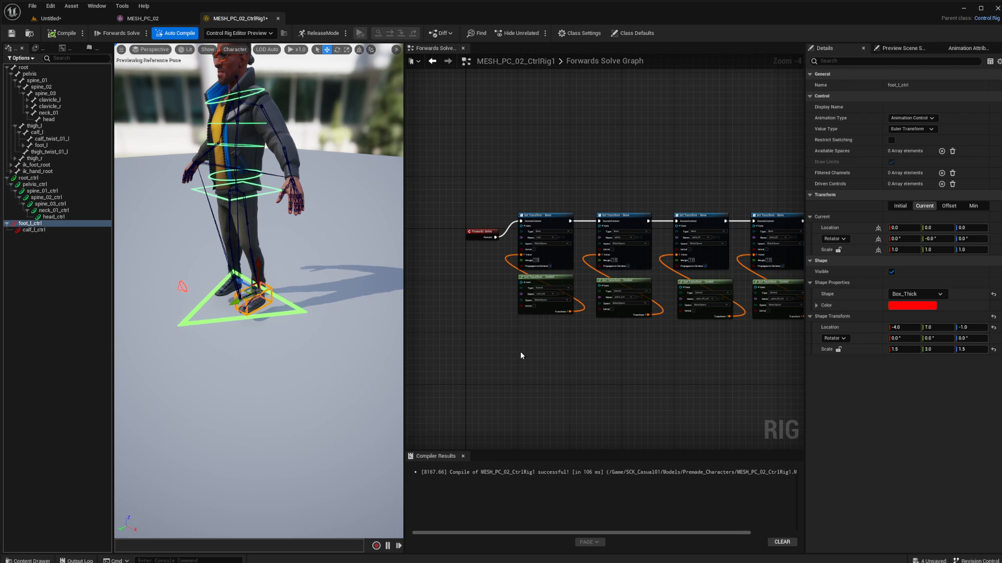
right_drag(551, 361, 646, 342)
drag(629, 225, 572, 296)
text(sequ)
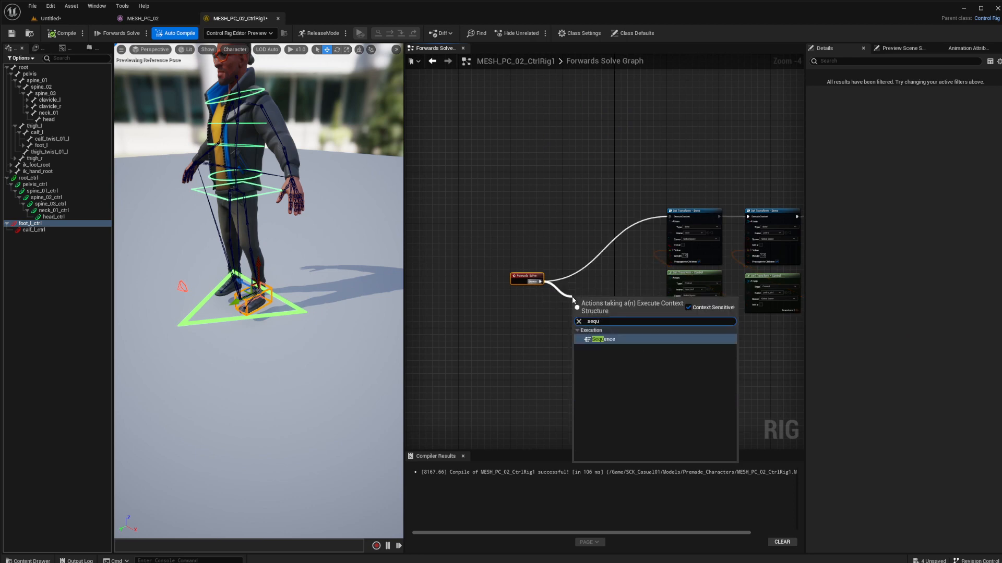
key(Return)
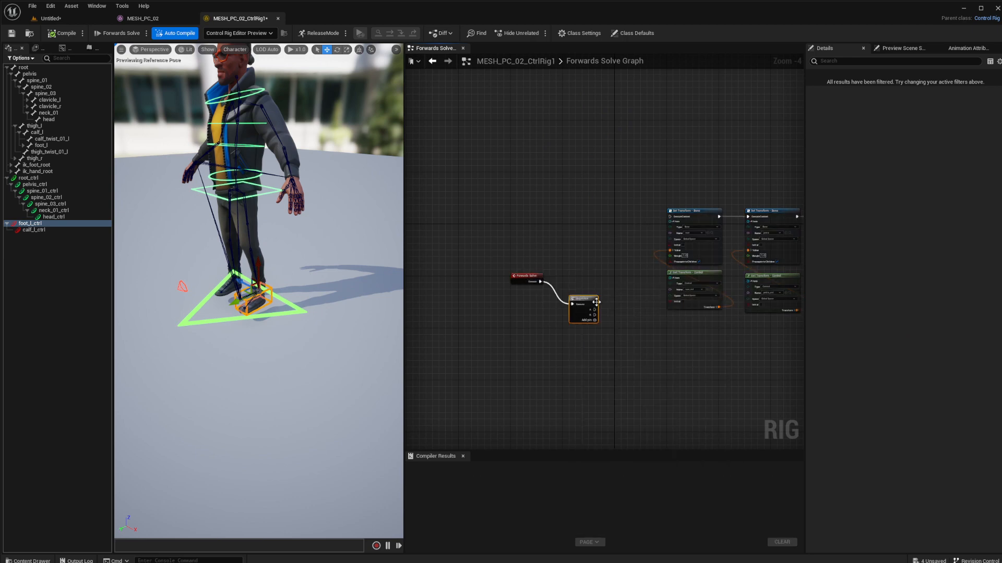
drag(595, 310, 670, 217)
right_drag(608, 385, 499, 325)
scroll(547, 308, up, 3)
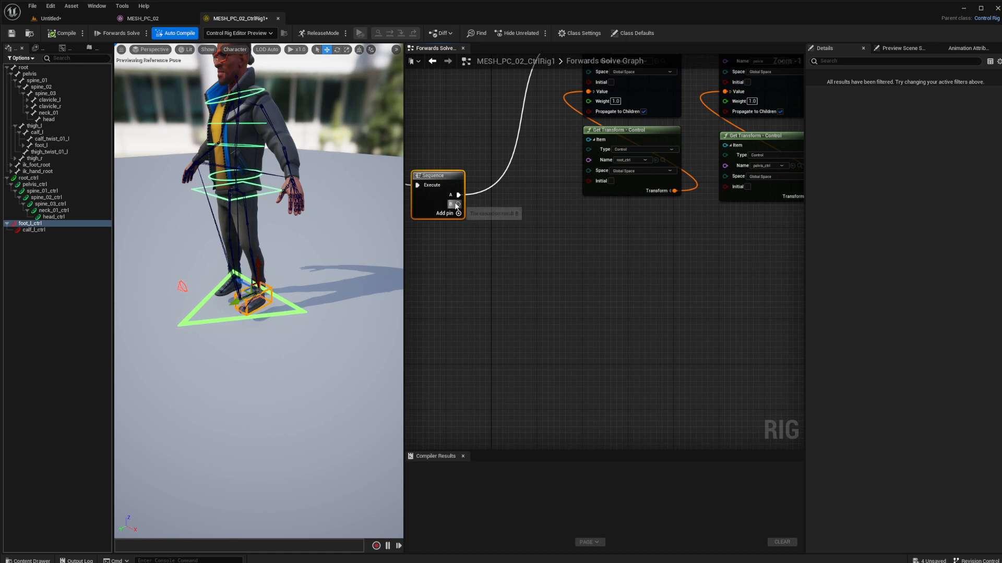
Step: Add a Basic IK node from the Sequence's B output and place it below the root_ctrl Get Transform node
drag(458, 204, 566, 296)
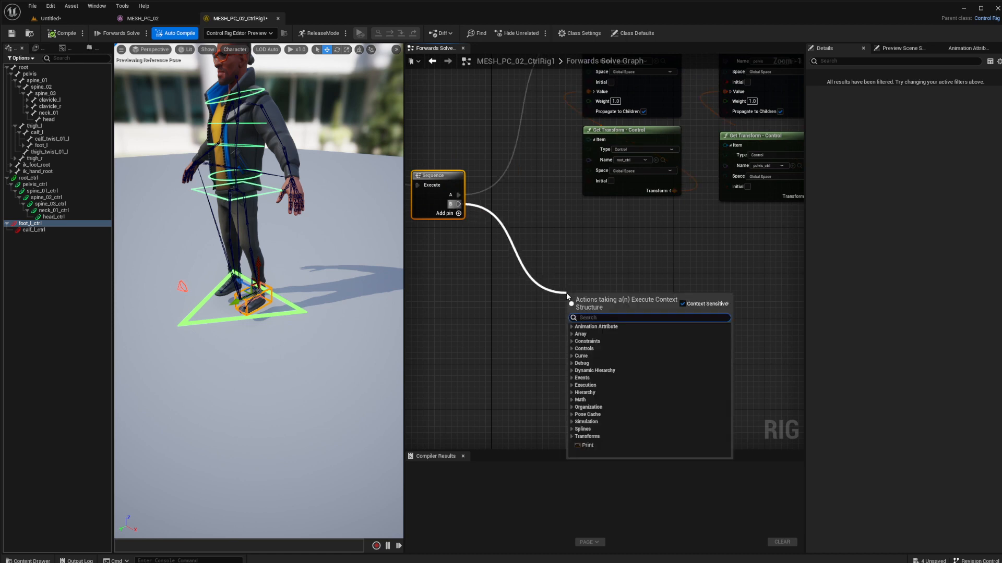
text(basic)
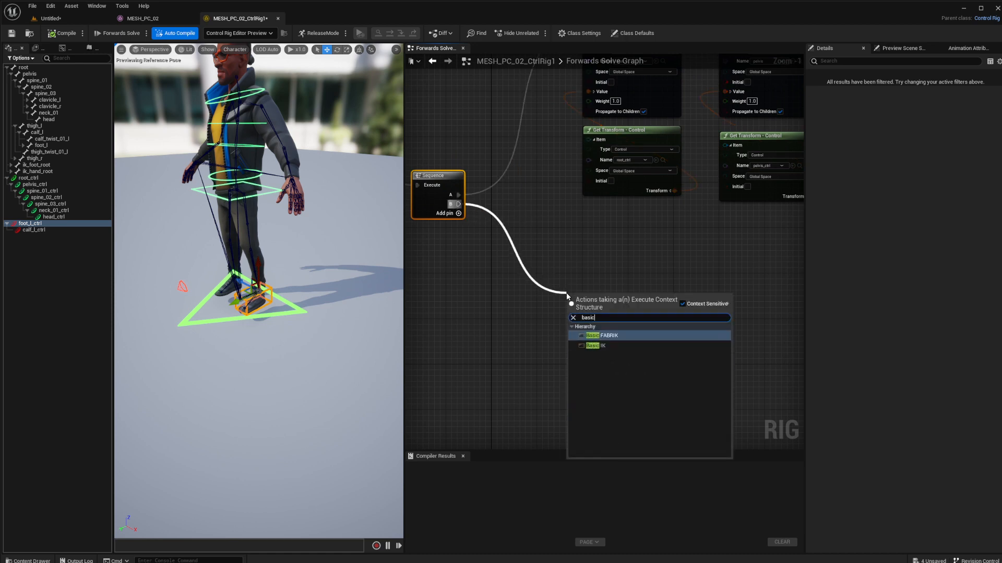
click(595, 345)
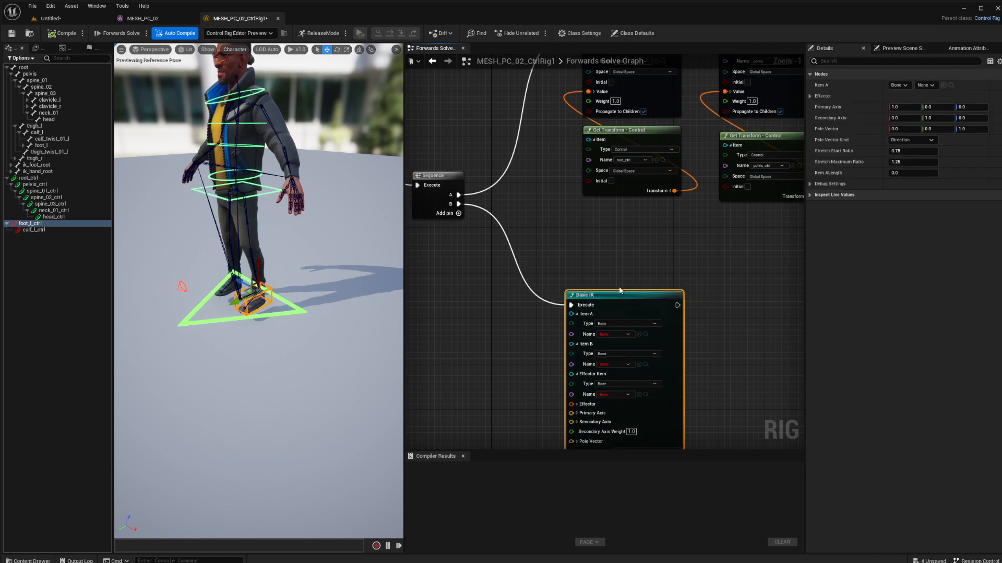
drag(620, 291, 637, 240)
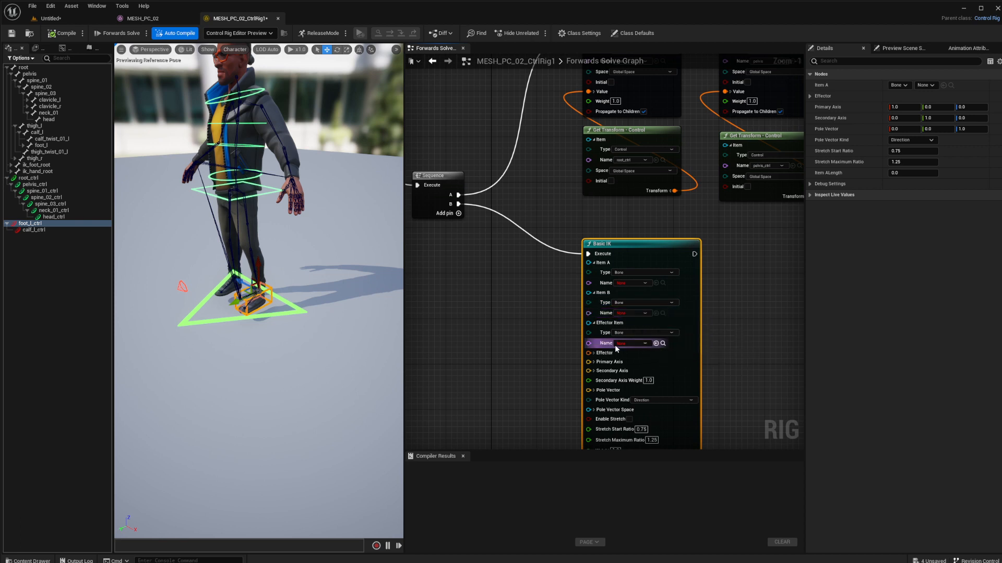
Step: Assign the bones thigh_l to Item A, calf_l to Item B and foot_l to the Effector Item of the Basic IK node
click(45, 125)
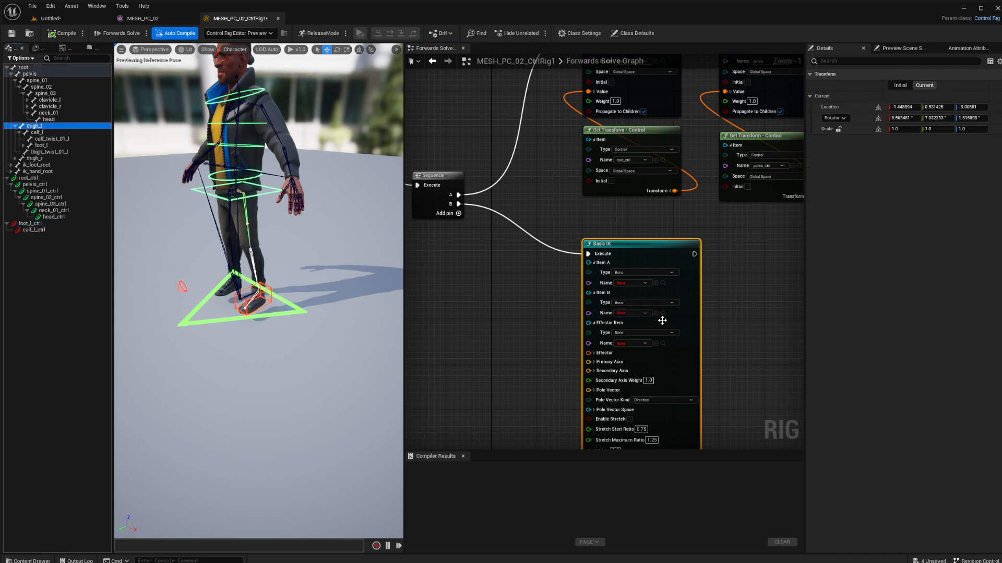
scroll(662, 320, up, 1)
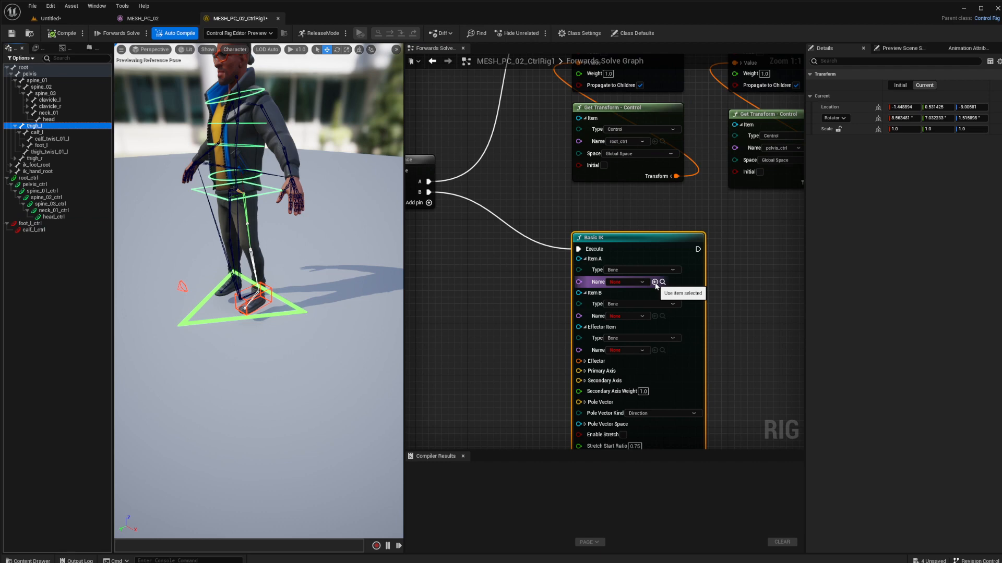
click(654, 282)
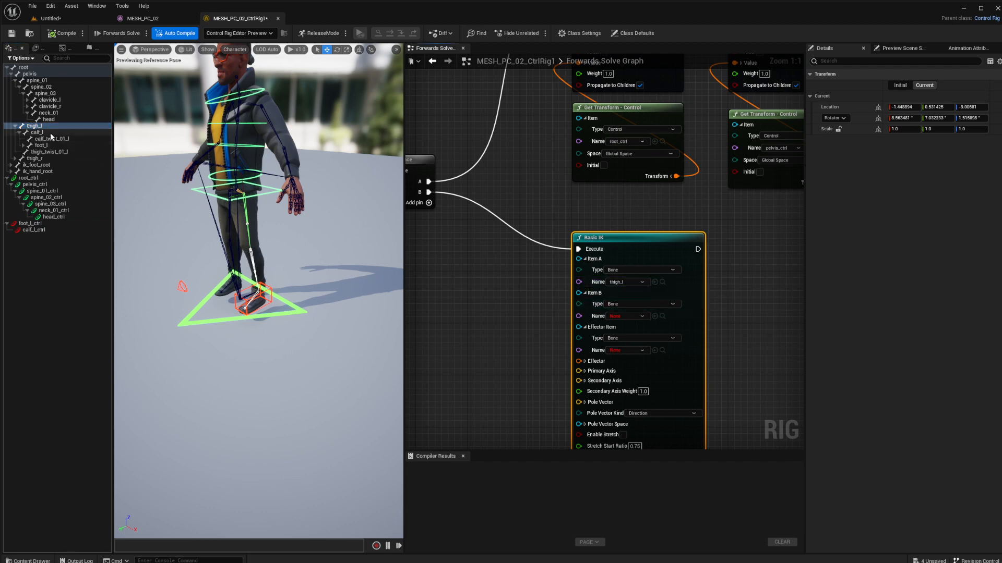
click(36, 133)
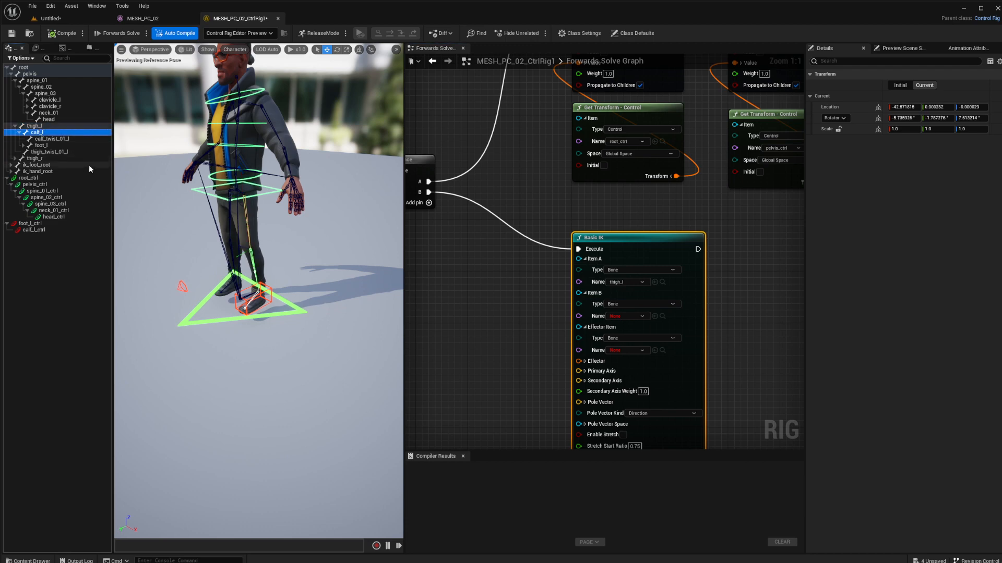
click(655, 316)
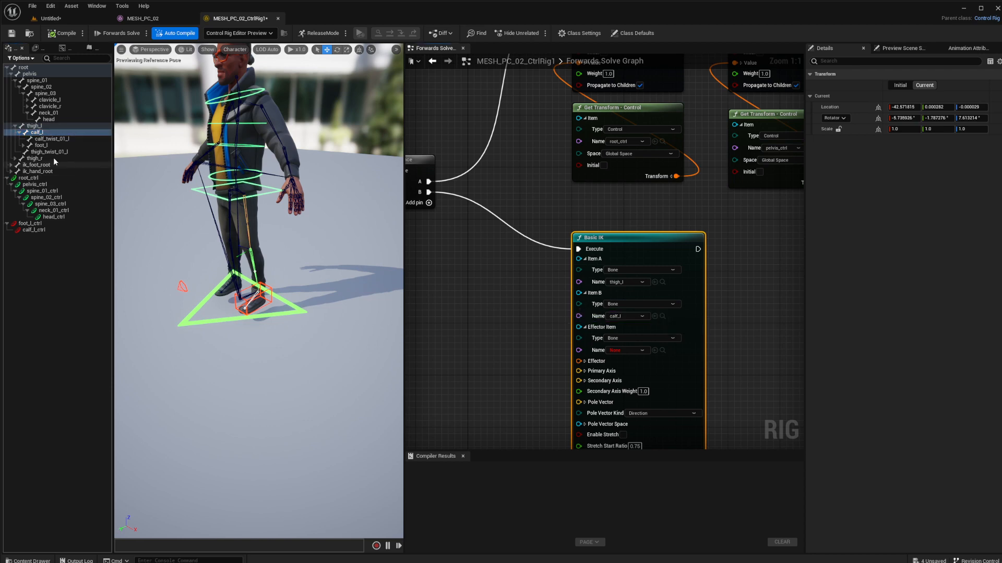
click(40, 145)
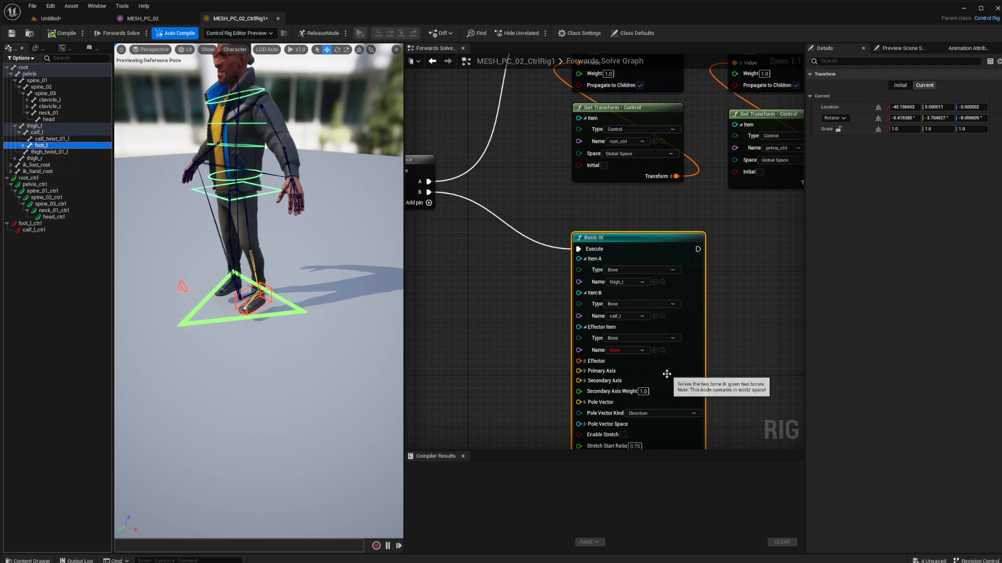
click(655, 351)
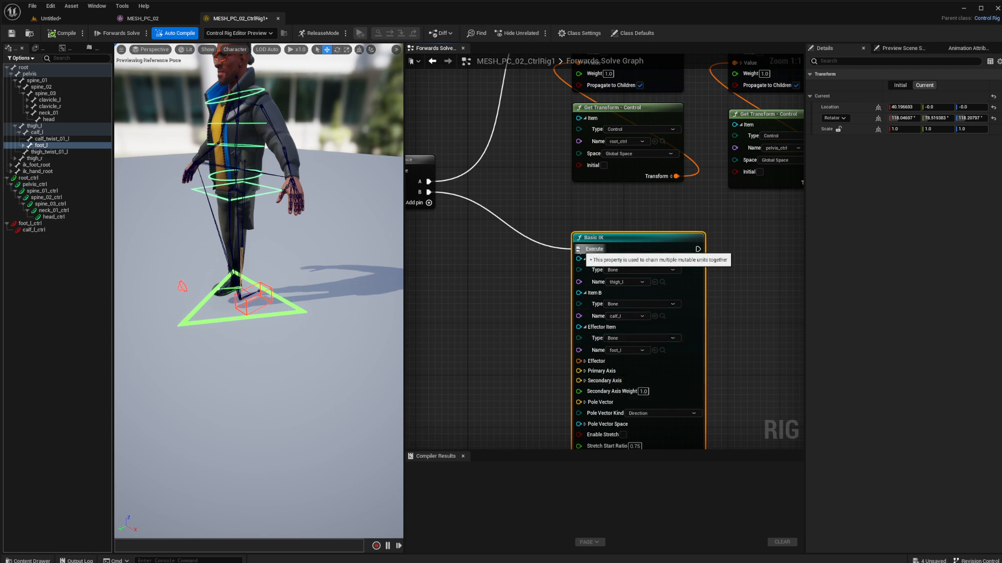
Step: Disconnect the Basic IK node from the Sequence's B output and expand its Primary Axis and Secondary Axis values
alt+click(577, 249)
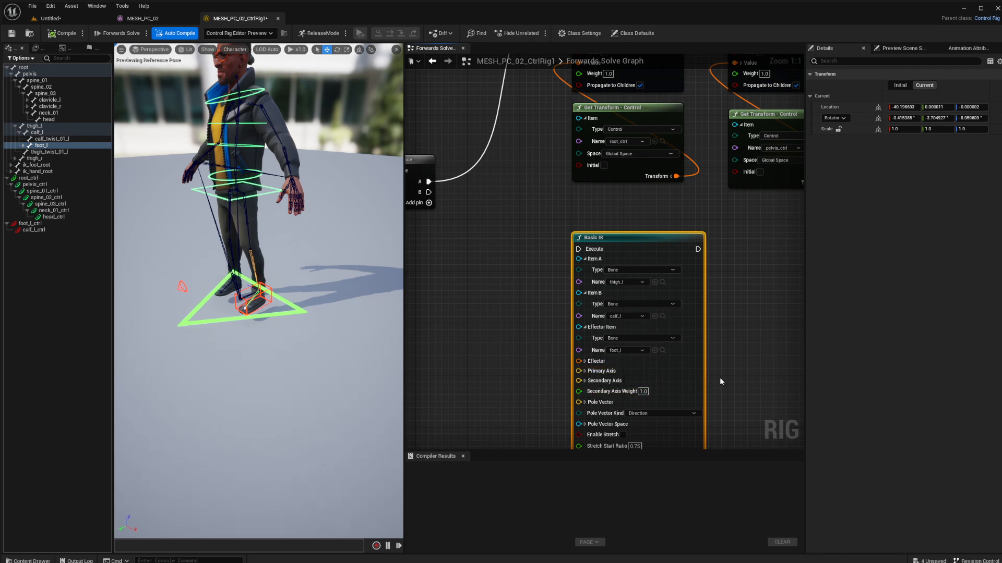
right_drag(719, 377, 775, 281)
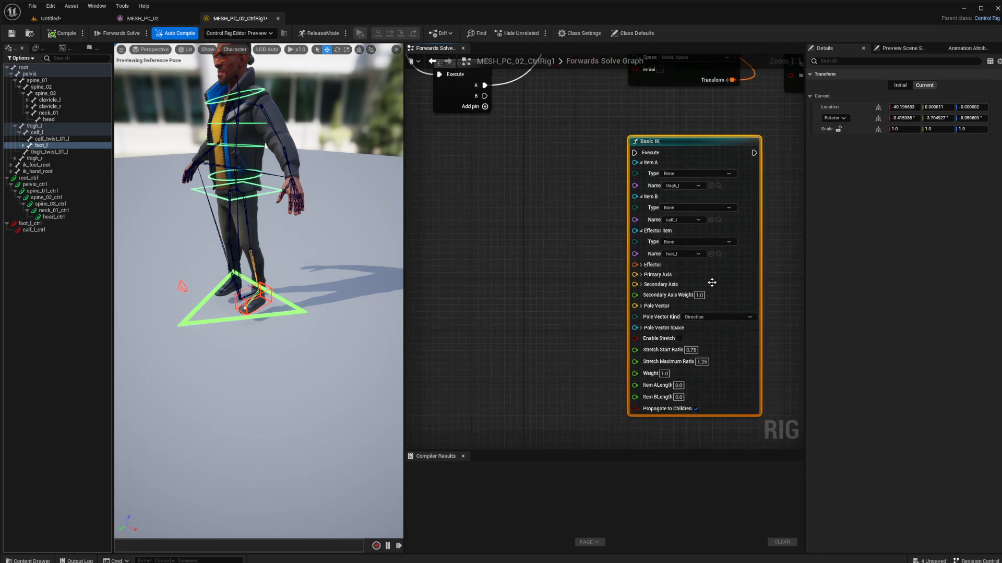
click(640, 265)
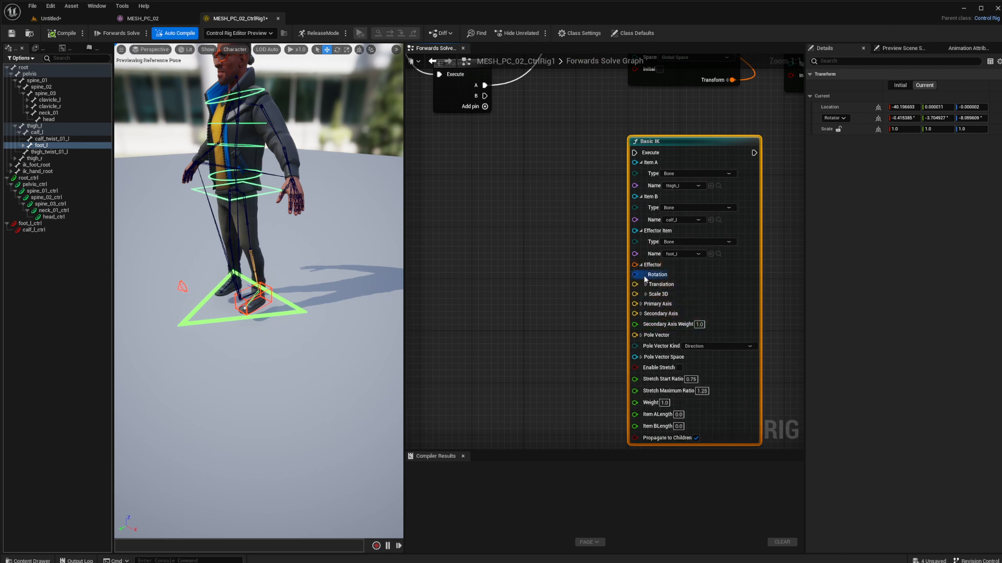
click(640, 265)
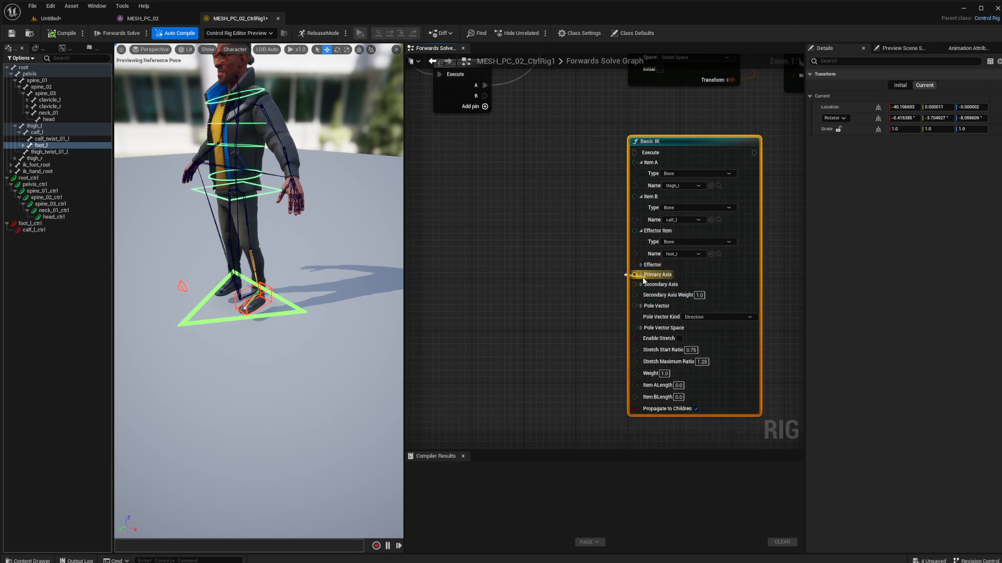
click(641, 275)
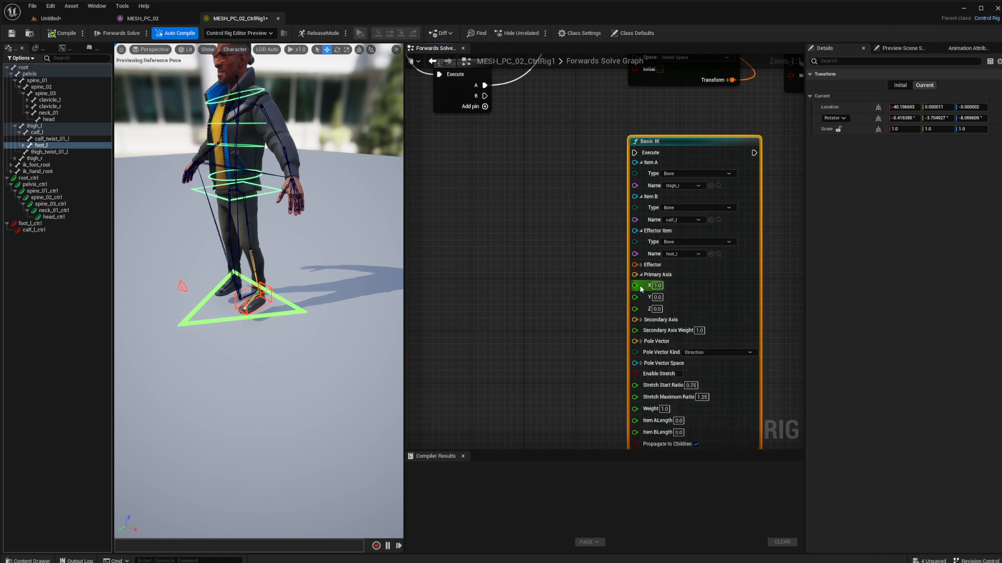
click(640, 320)
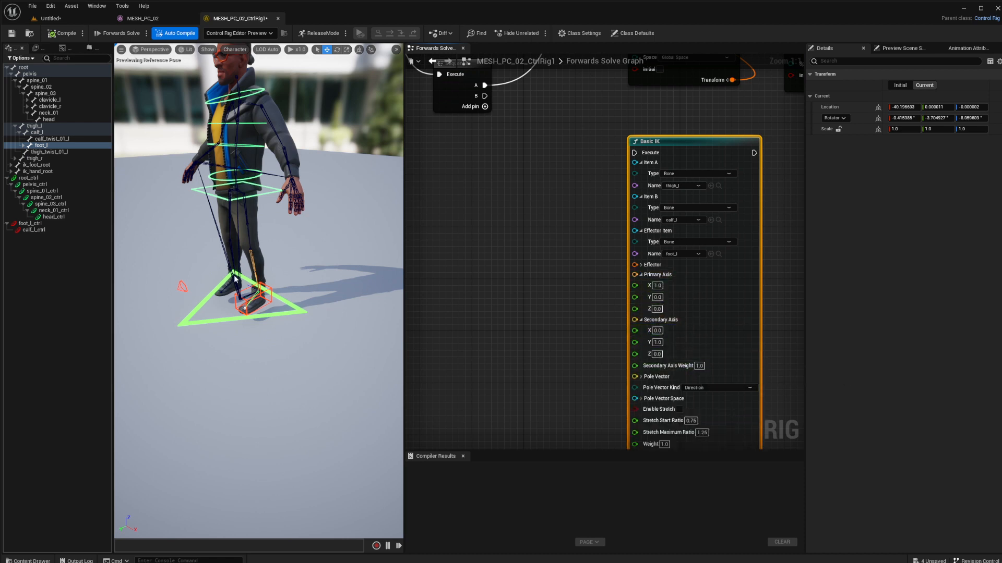
Step: Select the calf_l bone and examine its axis directions around the left knee from several angles
scroll(219, 279, up, 4)
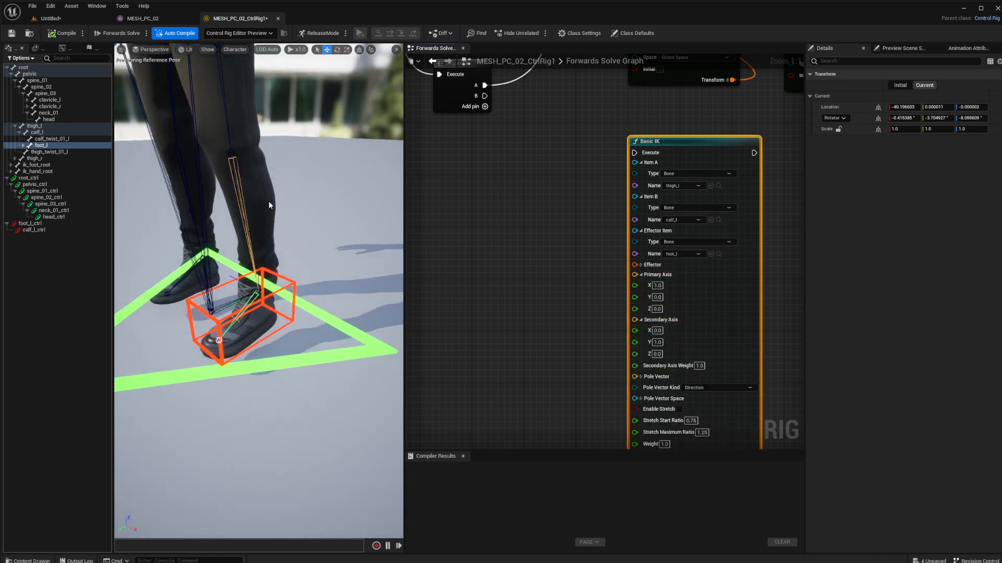
alt+drag(211, 282, 237, 287)
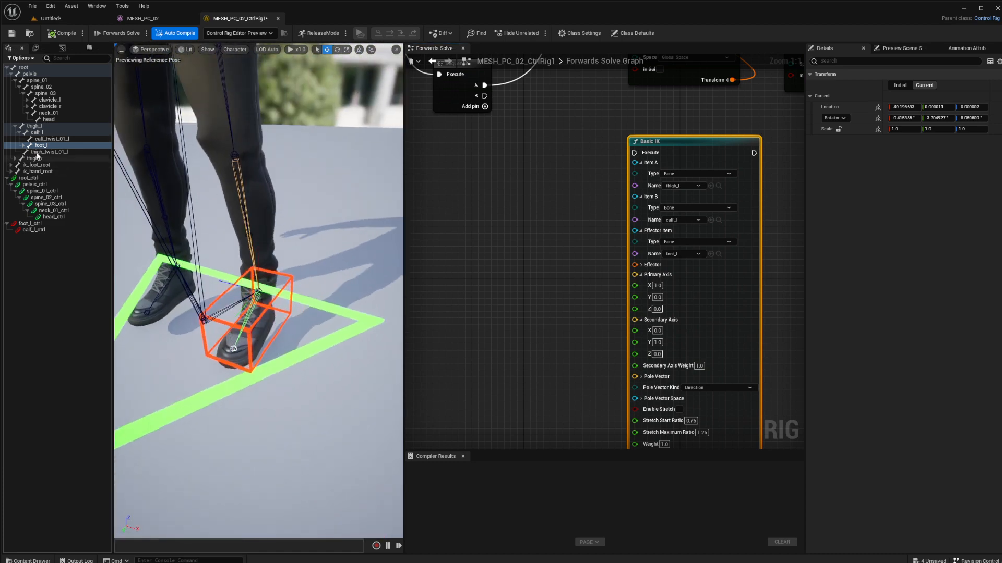
click(37, 132)
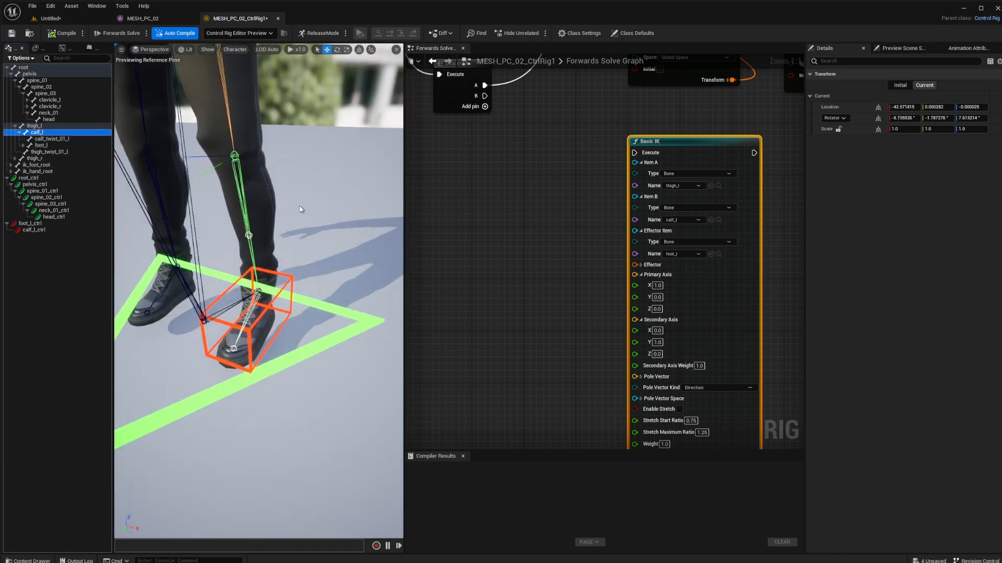
mouse_move(298, 231)
alt+mouse_down()
mouse_move(352, 237)
mouse_move(256, 227)
mouse_move(313, 232)
mouse_move(287, 230)
alt+mouse_up()
right_drag(290, 199, 313, 214)
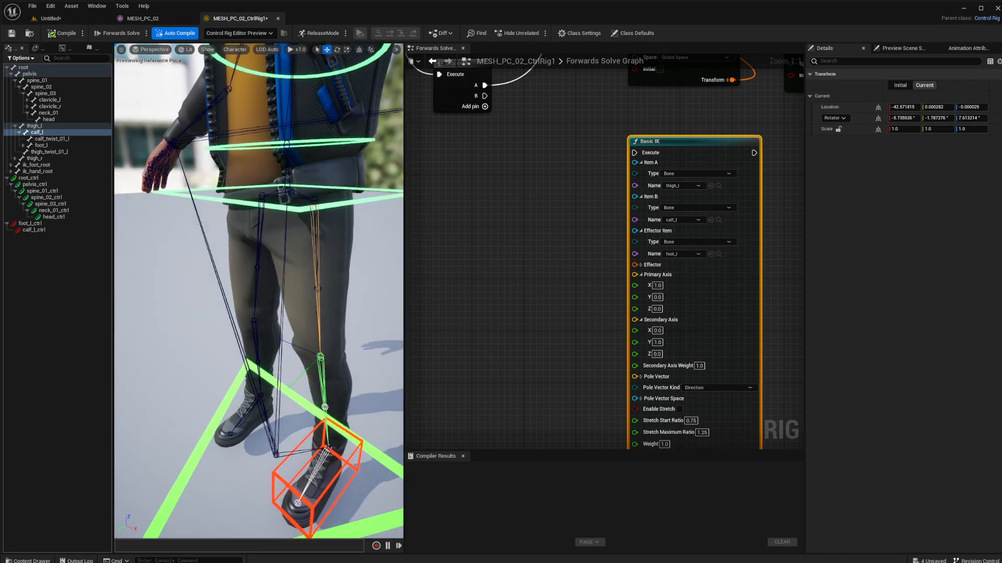
mouse_move(278, 285)
alt+mouse_down()
mouse_move(326, 261)
mouse_move(281, 277)
alt+mouse_up()
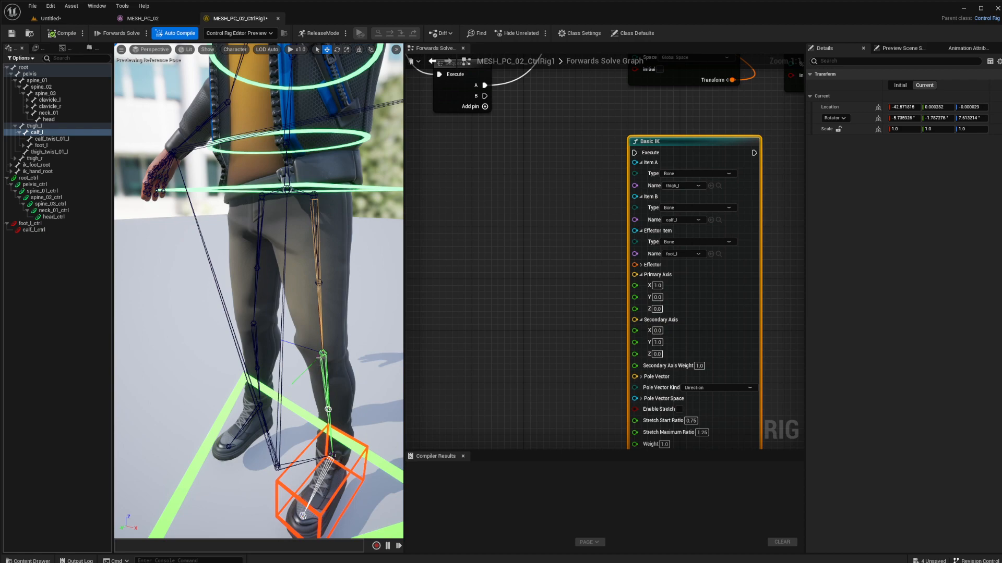
mouse_move(323, 430)
alt+mouse_down()
mouse_move(208, 425)
mouse_move(322, 430)
alt+mouse_up()
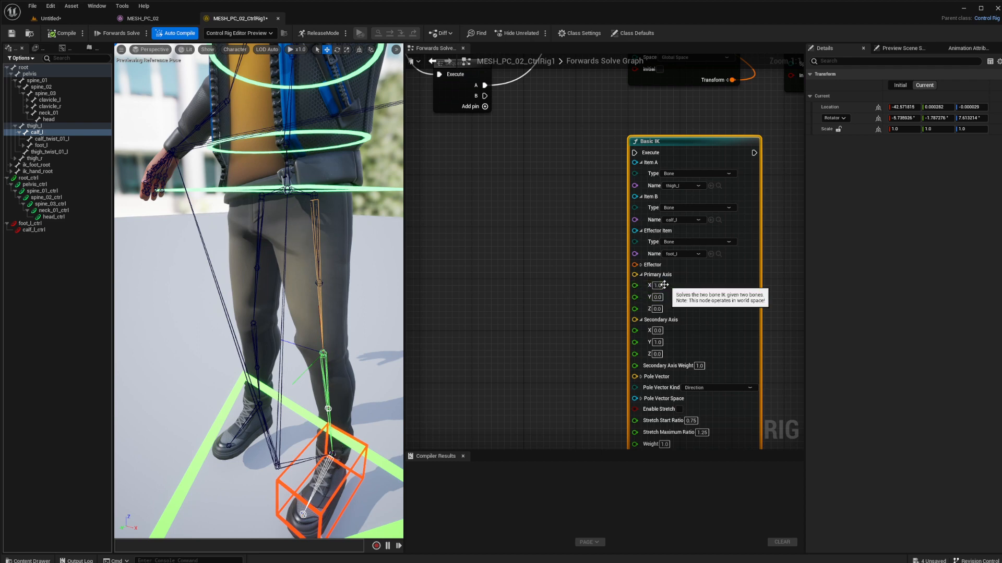
alt+drag(343, 383, 318, 365)
scroll(342, 383, up, 3)
scroll(342, 383, down, 2)
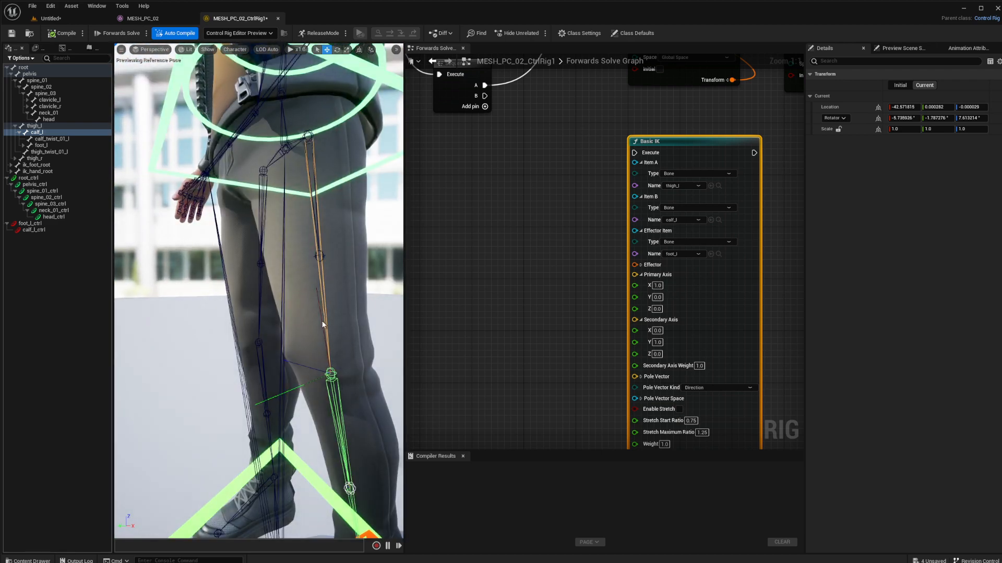
mouse_move(308, 384)
alt+mouse_down()
mouse_move(360, 385)
mouse_move(292, 385)
alt+mouse_up()
scroll(308, 385, up, 4)
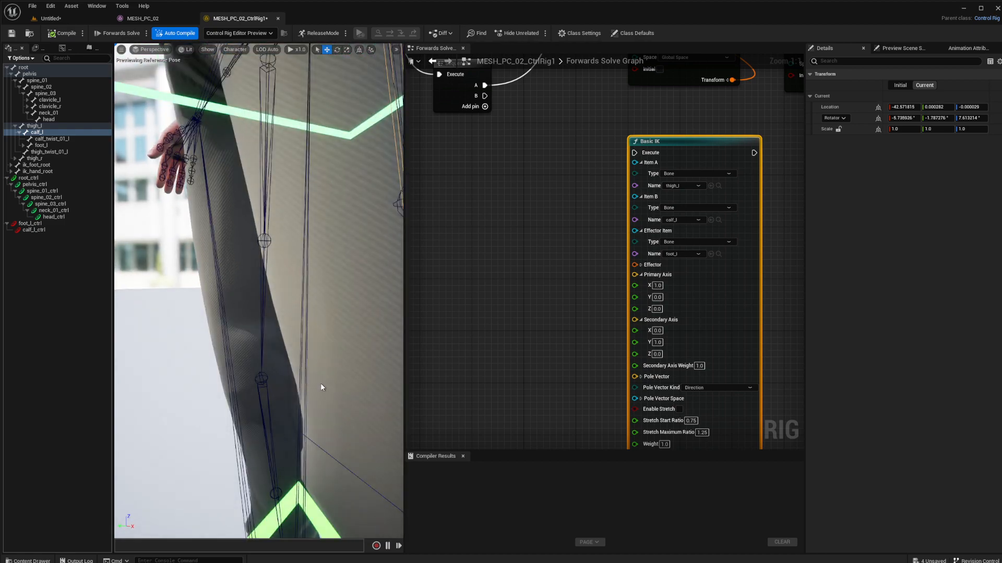
scroll(307, 384, down, 6)
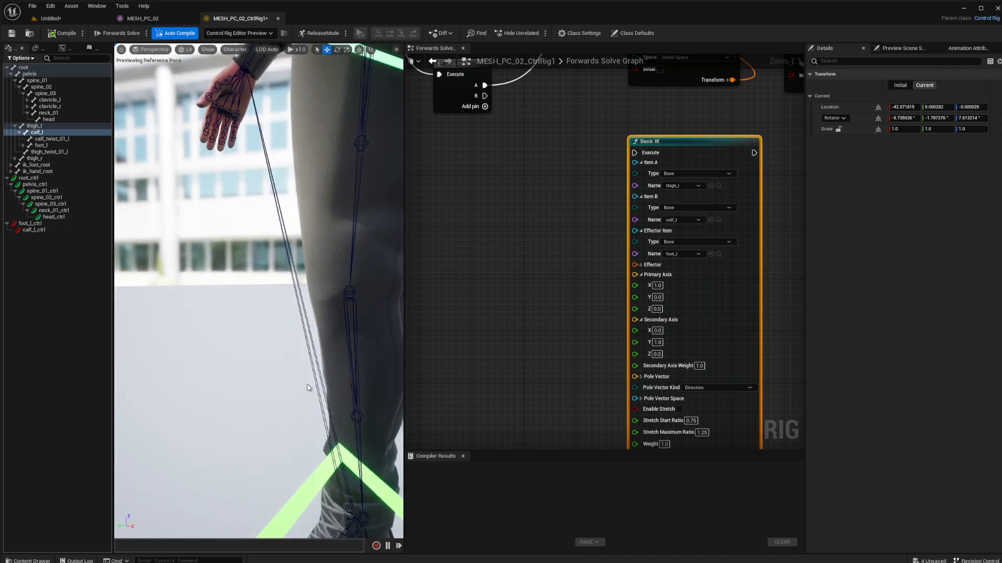
mouse_move(322, 376)
alt+mouse_down()
mouse_move(352, 394)
mouse_move(276, 374)
mouse_move(318, 389)
alt+mouse_up()
scroll(322, 377, up, 3)
middle_drag(338, 314, 298, 300)
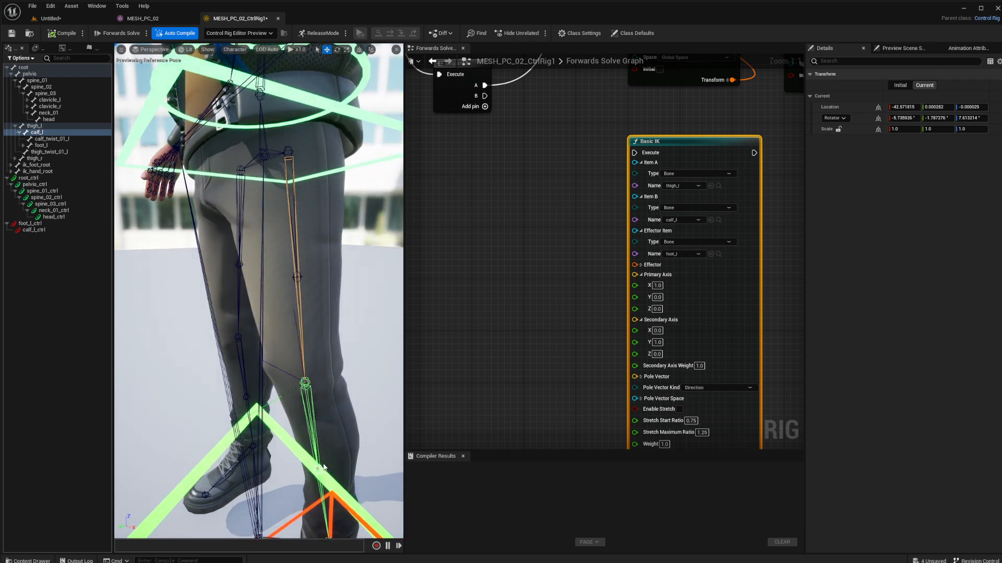
Step: Set the X value of the Basic IK node's Primary Axis to -1
click(658, 285)
text(-1)
key(Return)
Step: Add Get Transform nodes for foot_l_ctrl and calf_l_ctrl beside the Basic IK node and space them apart, one above the other
scroll(537, 287, down, 2)
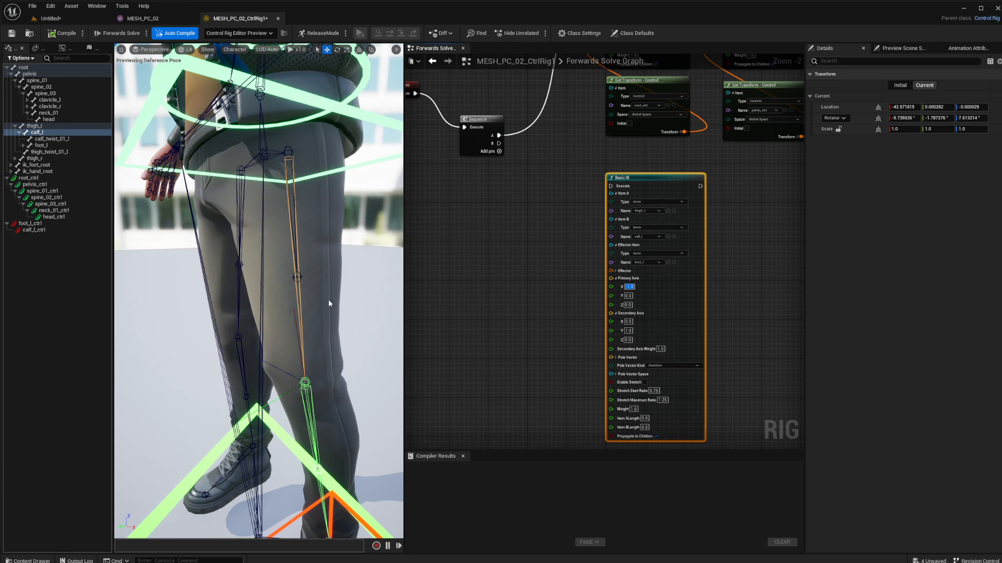
click(35, 224)
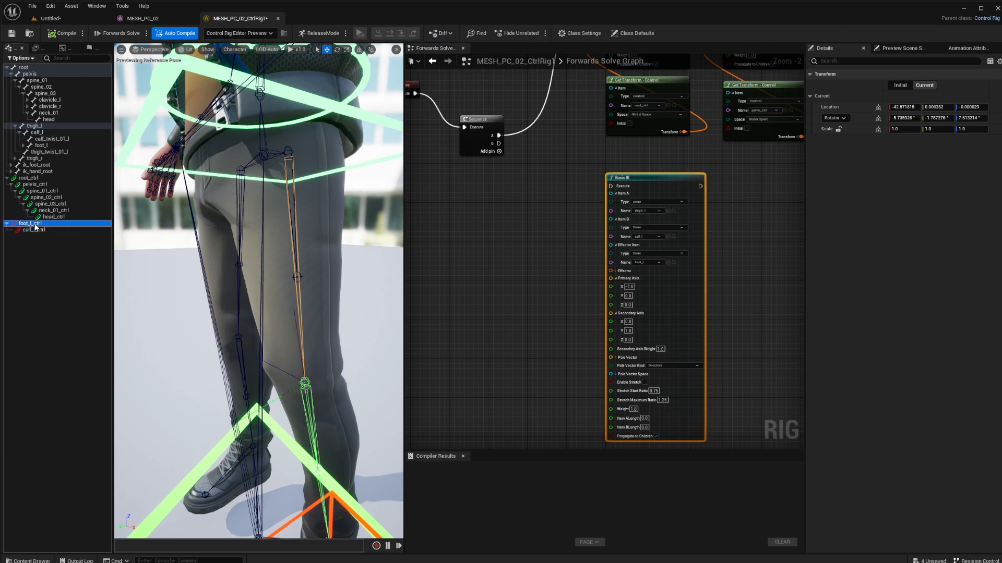
ctrl+click(33, 230)
drag(31, 230, 475, 322)
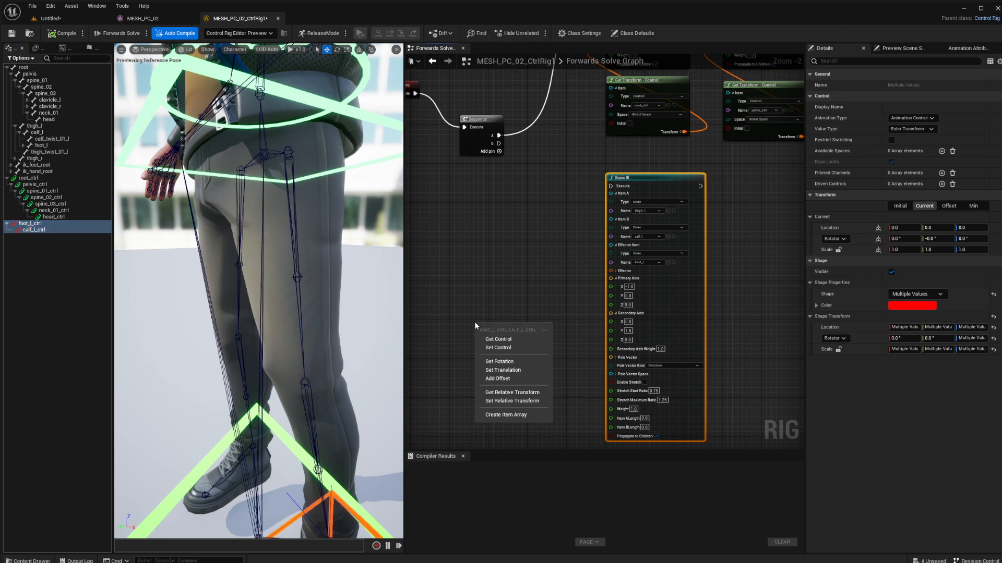
click(498, 339)
drag(517, 323, 486, 267)
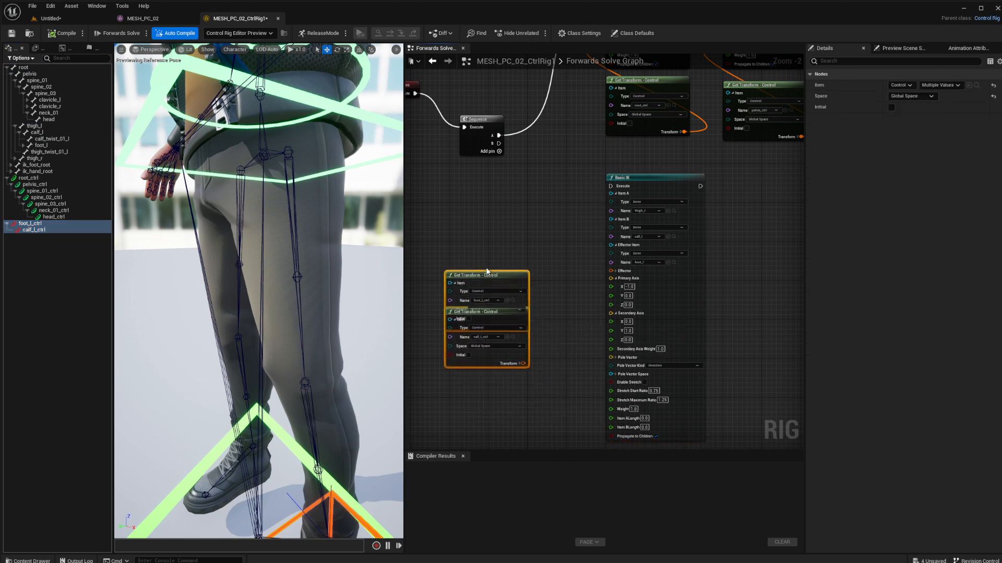
click(550, 353)
drag(505, 309, 505, 362)
scroll(475, 396, up, 2)
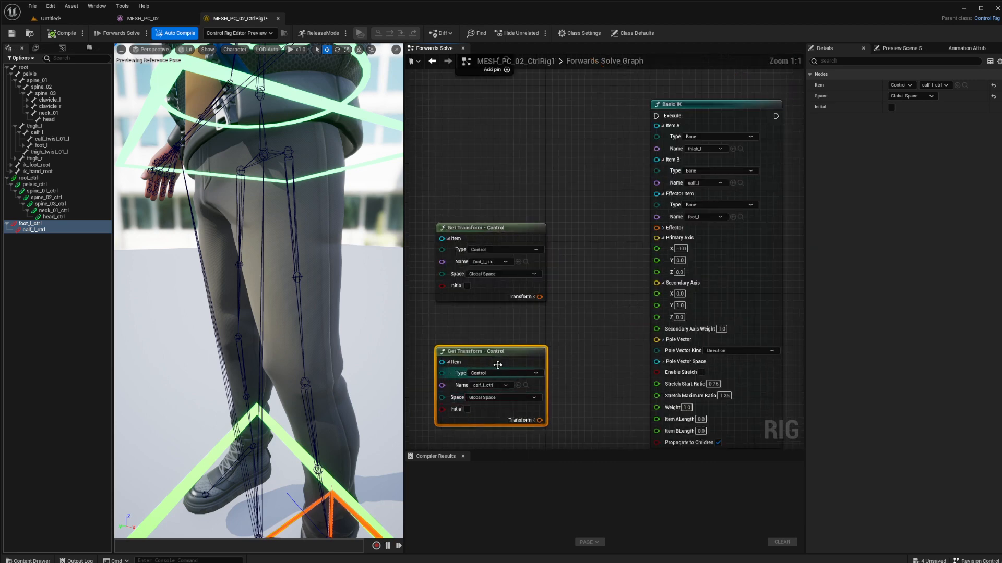
drag(497, 357, 498, 363)
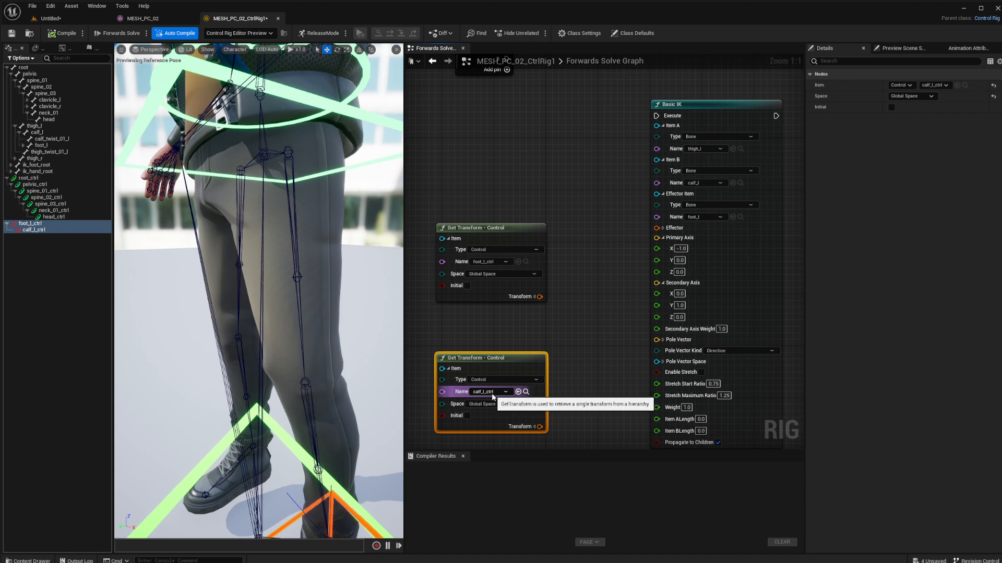
Step: Rename the calf_l_ctrl control to pv_ik_leg_l_ctrl
click(39, 231)
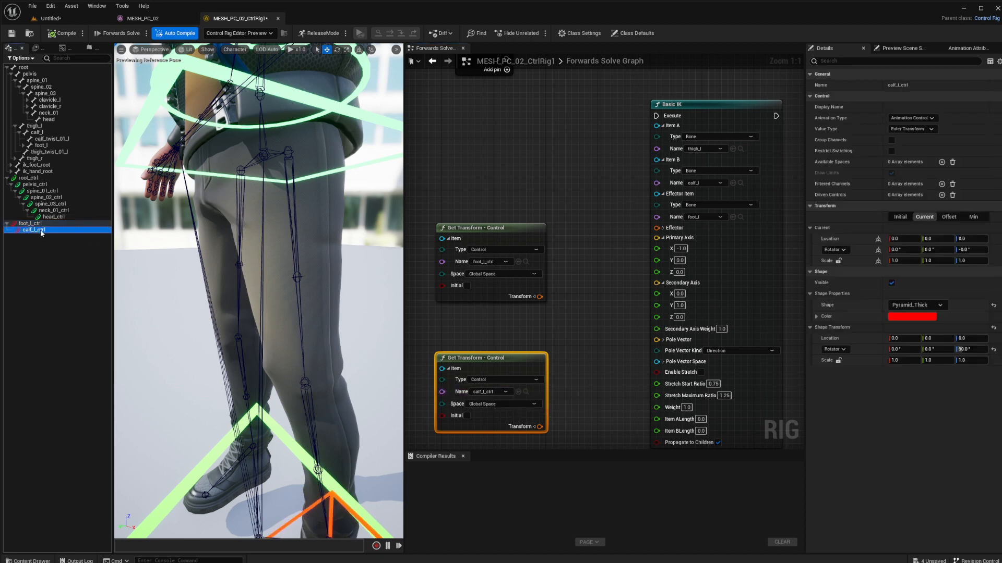
click(39, 231)
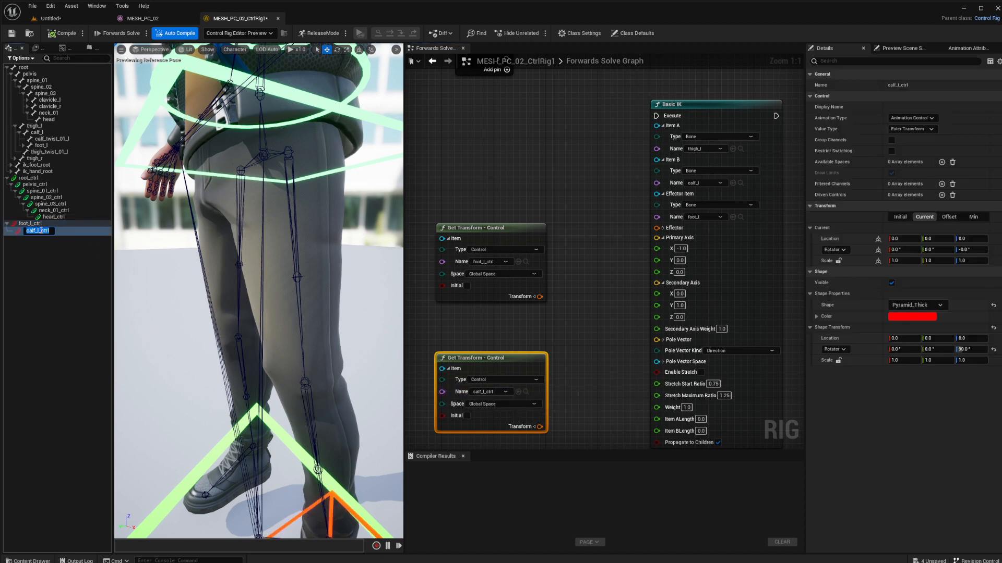
text(pv_ik_leg)
key(Return)
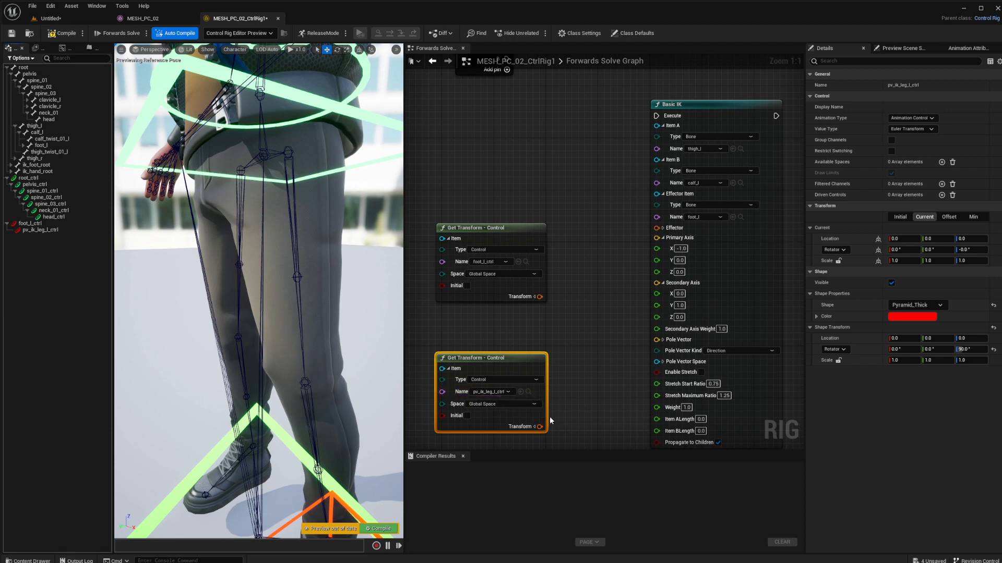
Step: Connect the Translation of pv_ik_leg_l_ctrl to the Basic IK node's Pole Vector and the Transform of foot_l_ctrl to its Effector
click(535, 427)
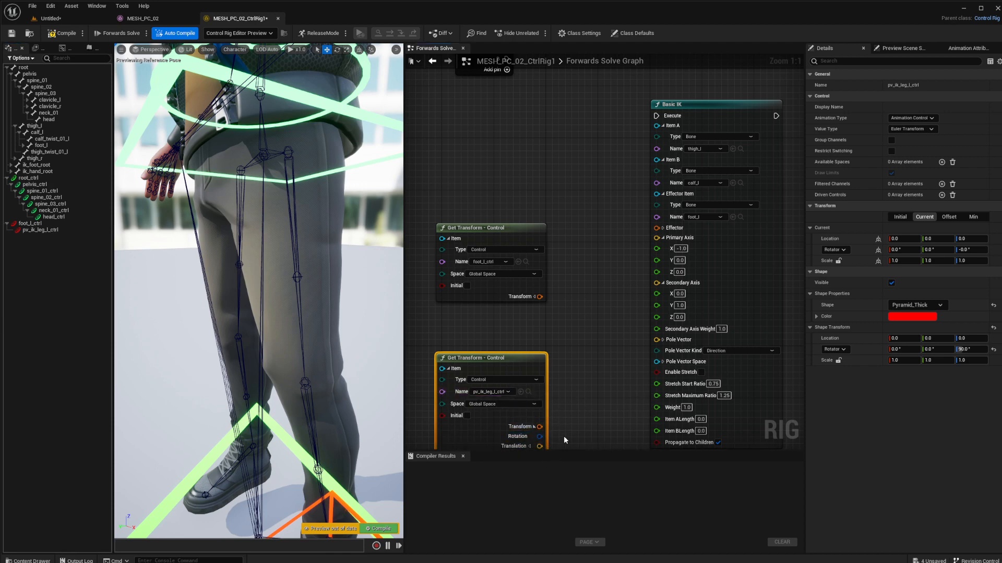
drag(540, 447, 656, 325)
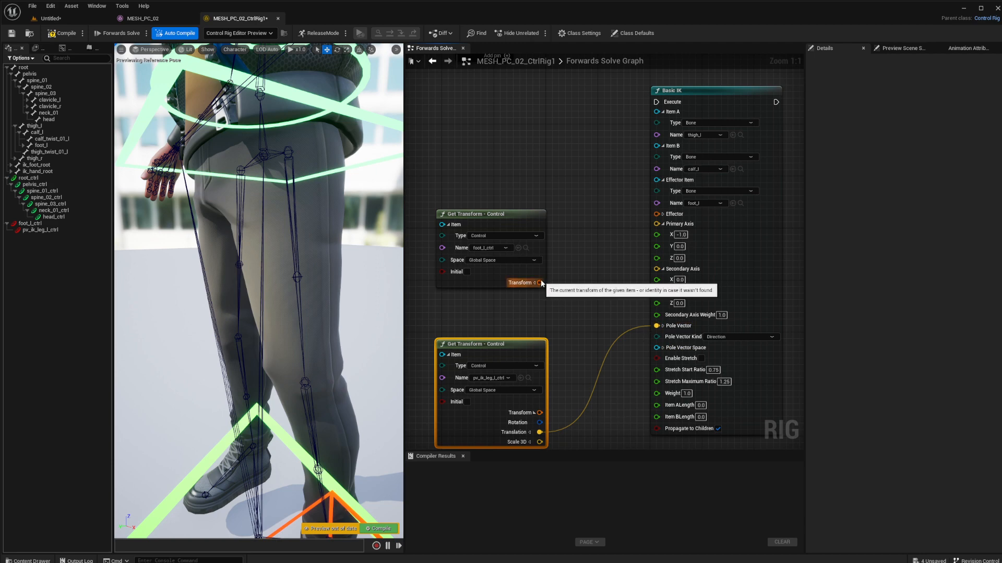
drag(541, 283, 660, 217)
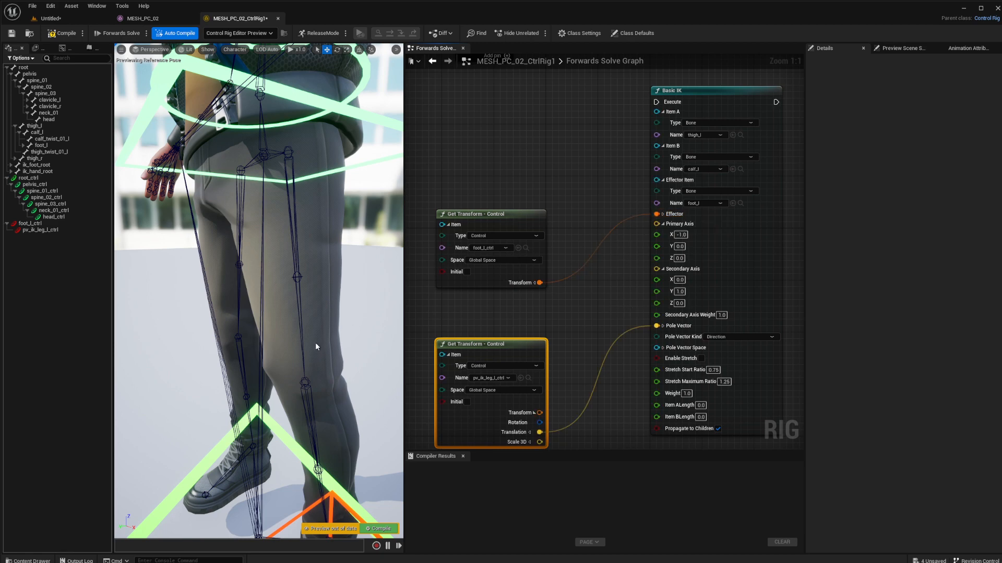
Step: Connect the Sequence node's B output to the Execute input of the Basic IK node
scroll(315, 345, down, 5)
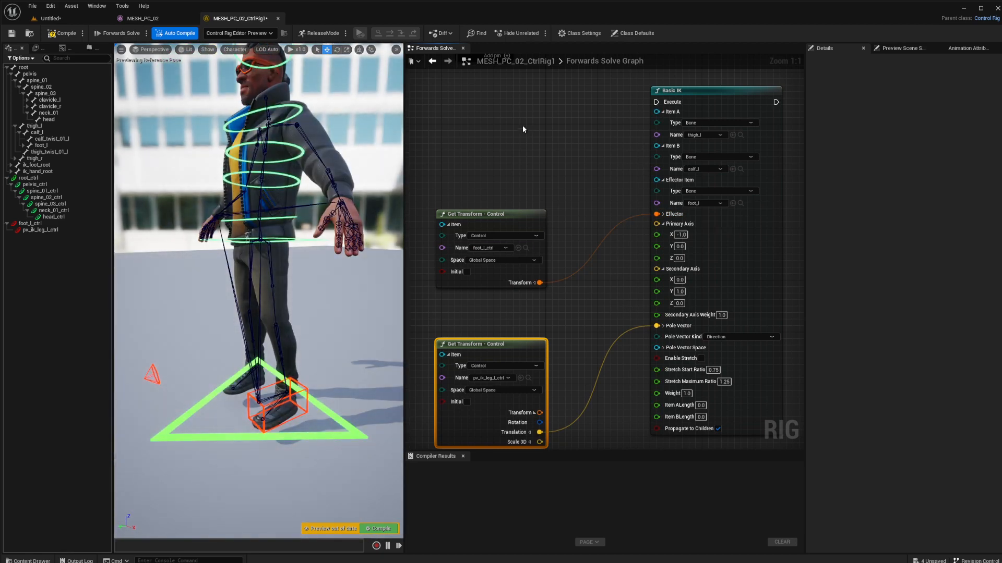
right_drag(523, 129, 543, 228)
drag(527, 148, 677, 206)
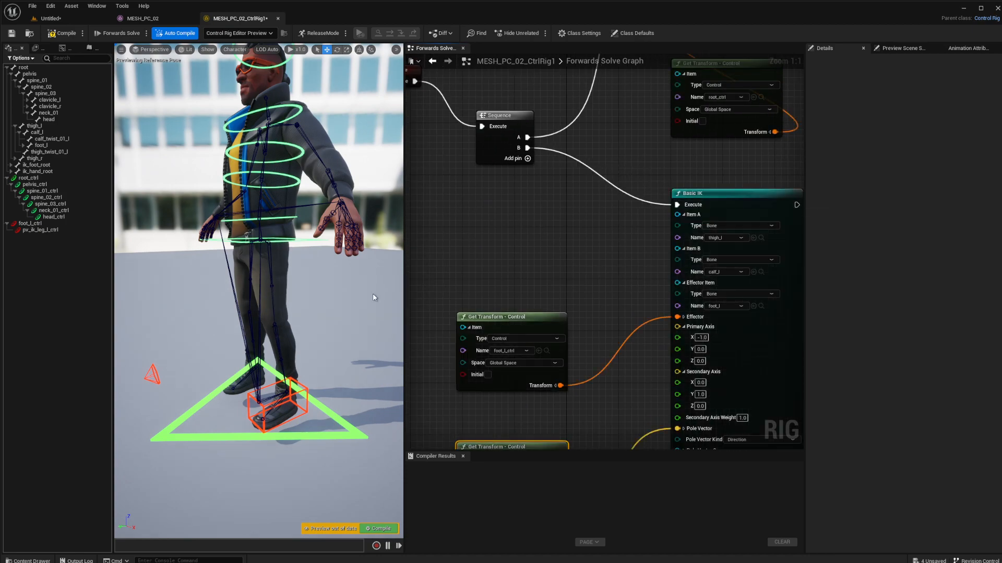
Step: Test the left leg IK by raising foot_l_ctrl about 31 units and rotating it 30° on its first axis
mouse_move(241, 412)
alt+mouse_down()
mouse_move(313, 420)
mouse_move(233, 412)
mouse_move(243, 415)
alt+mouse_up()
click(279, 399)
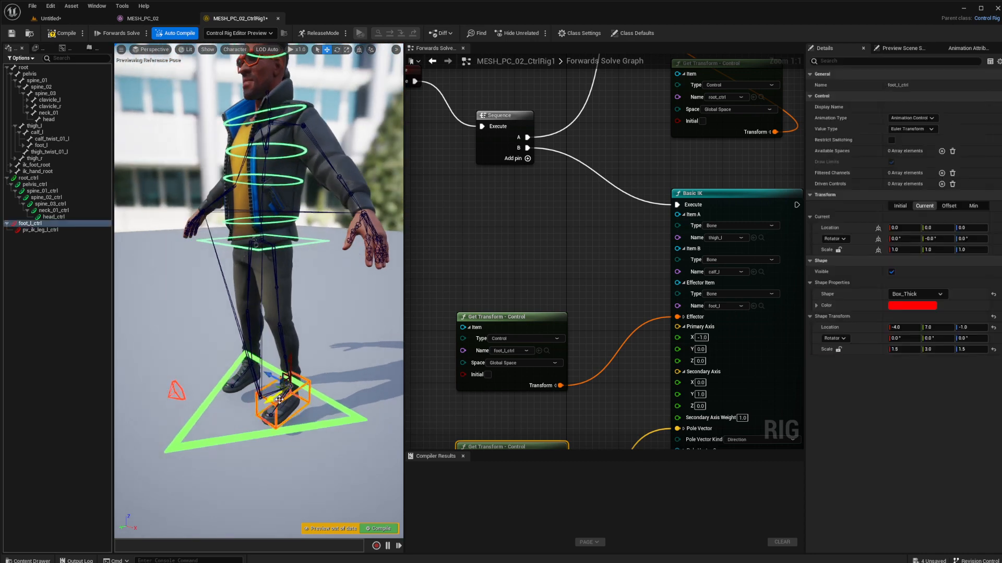
drag(292, 368, 295, 322)
key(e)
drag(286, 356, 241, 332)
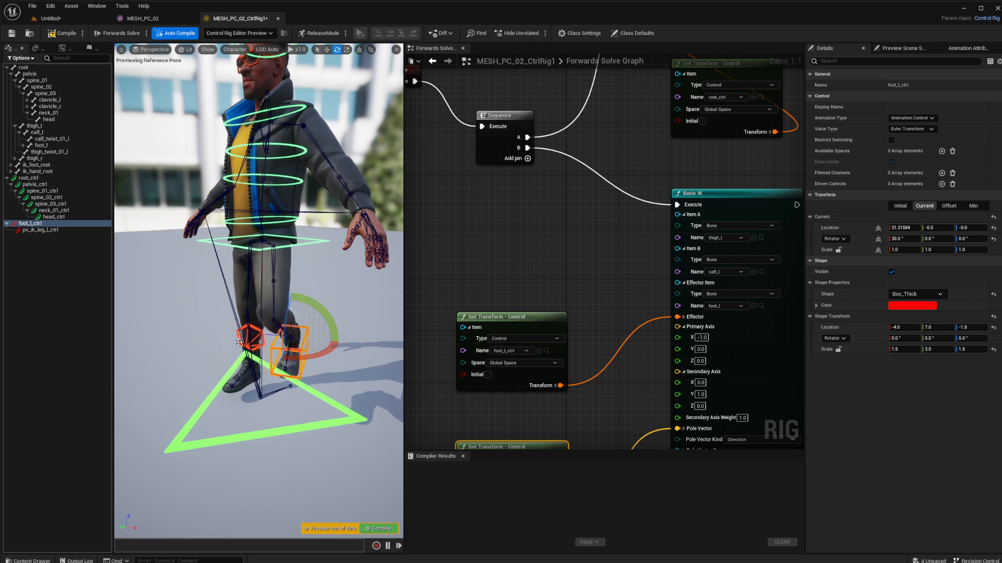
Step: Move pv_ik_leg_l_ctrl about -18 units on Z to test the knee direction, and undo all test changes to the leg controls
click(238, 342)
key(w)
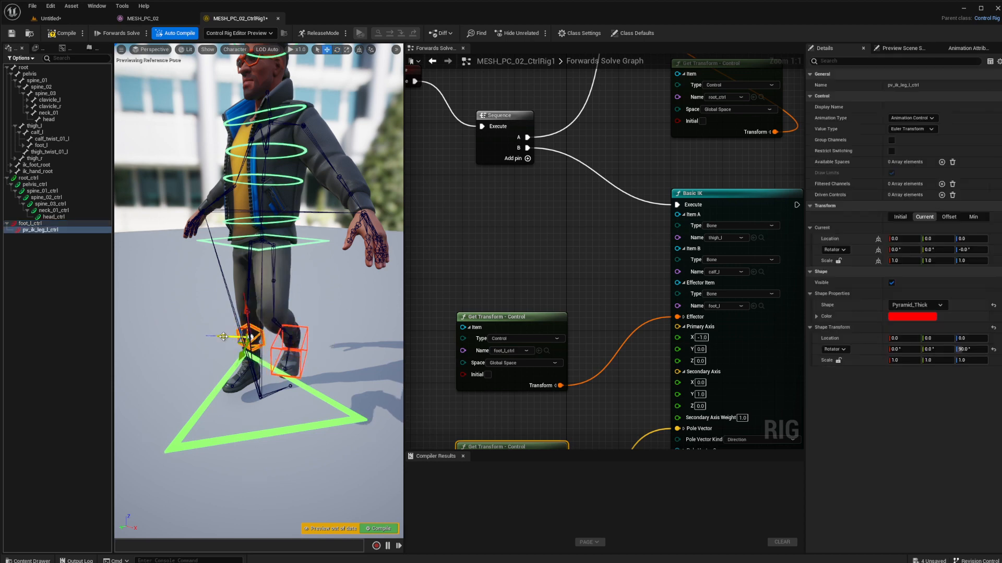
drag(228, 338, 288, 358)
key(ctrl+z)
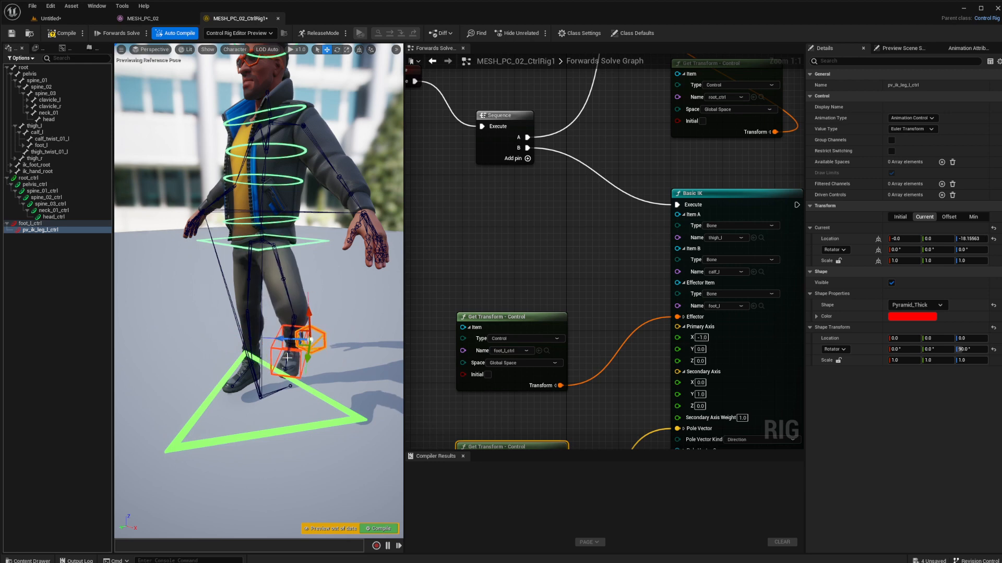
key(ctrl+z)
key(ctrl+z)
key(ctrl+z)
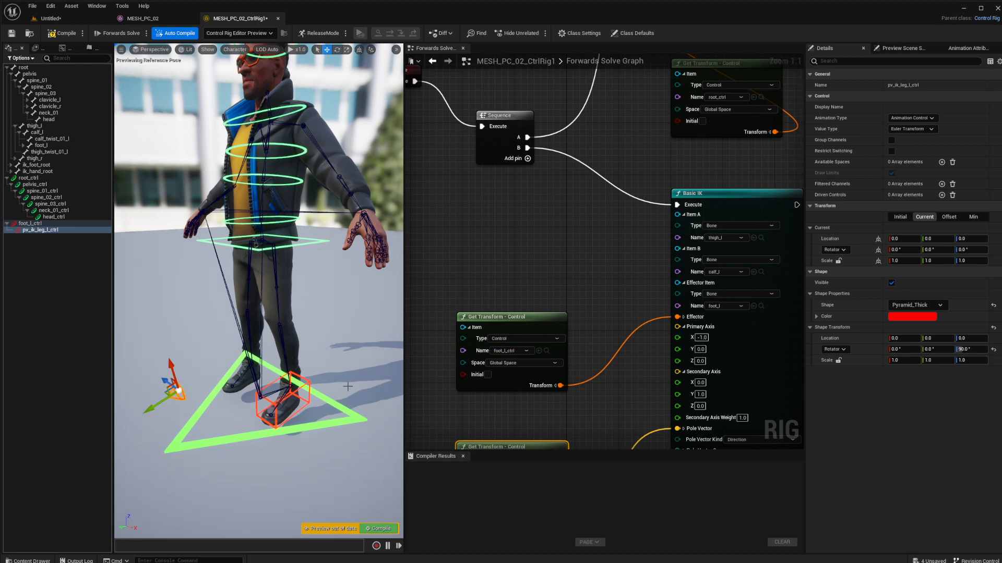
Step: Save the Control Rig, switch to the level and place MESH_PC_02_CtrlRig1 on the floor beside the mannequin
scroll(543, 231, down, 5)
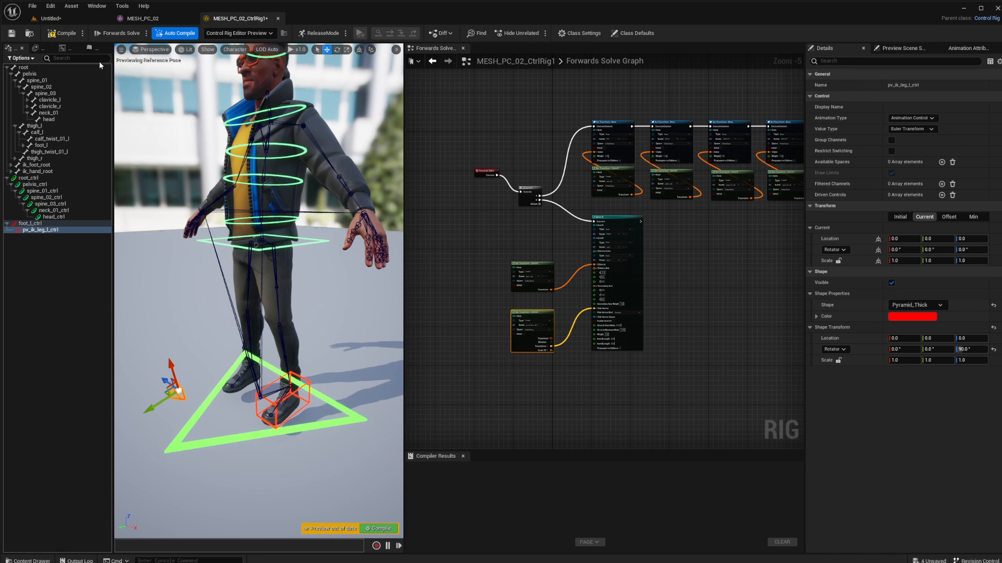
click(11, 34)
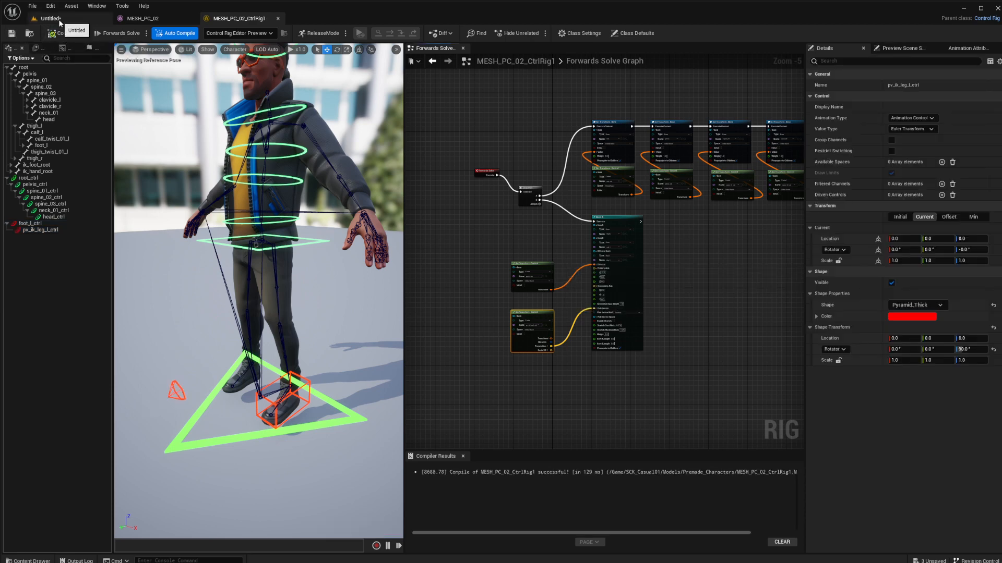
click(57, 20)
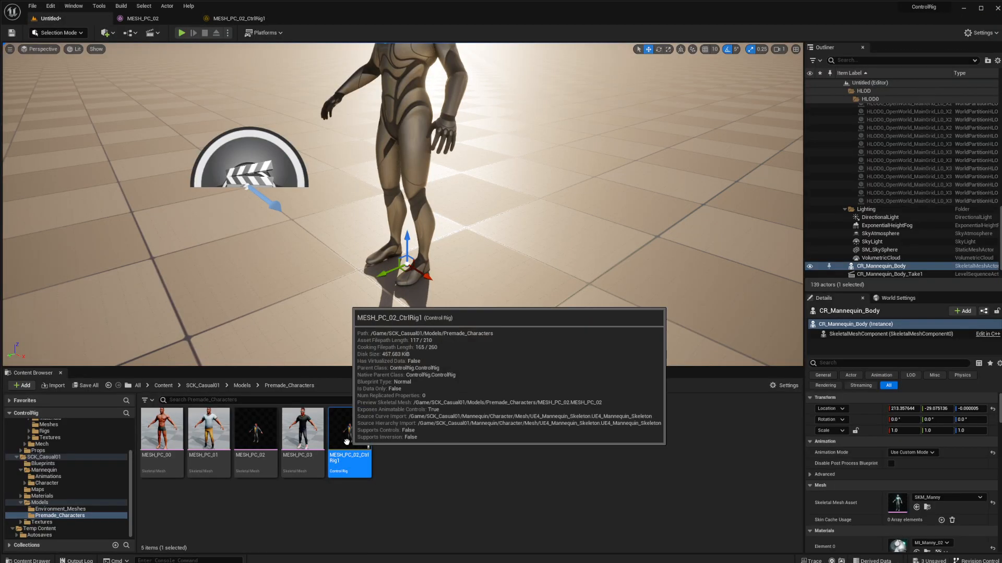
drag(346, 442, 572, 279)
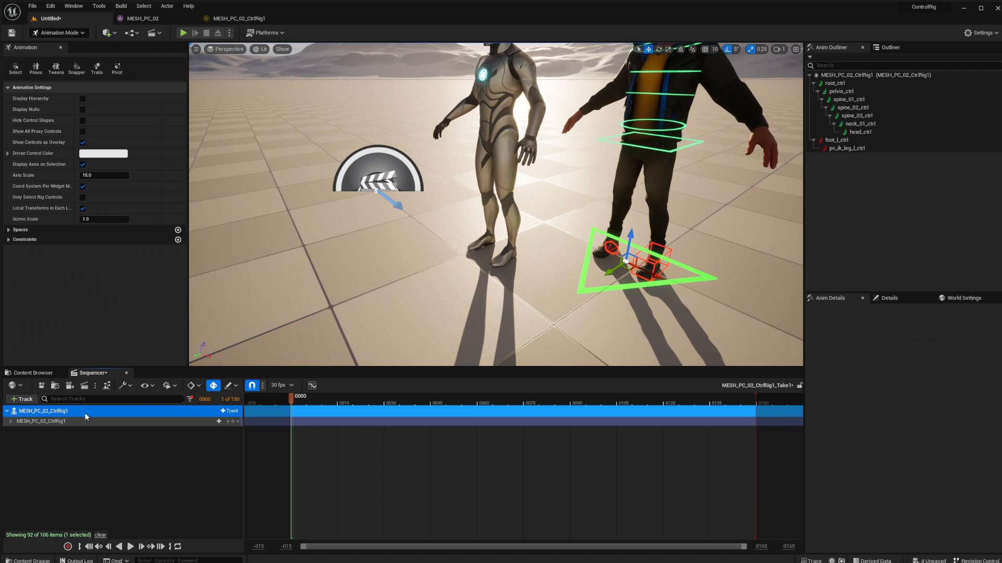
Step: Pose the character's left foot by raising foot_l_ctrl about 30 units and rotating it 20° on its first axis
click(670, 261)
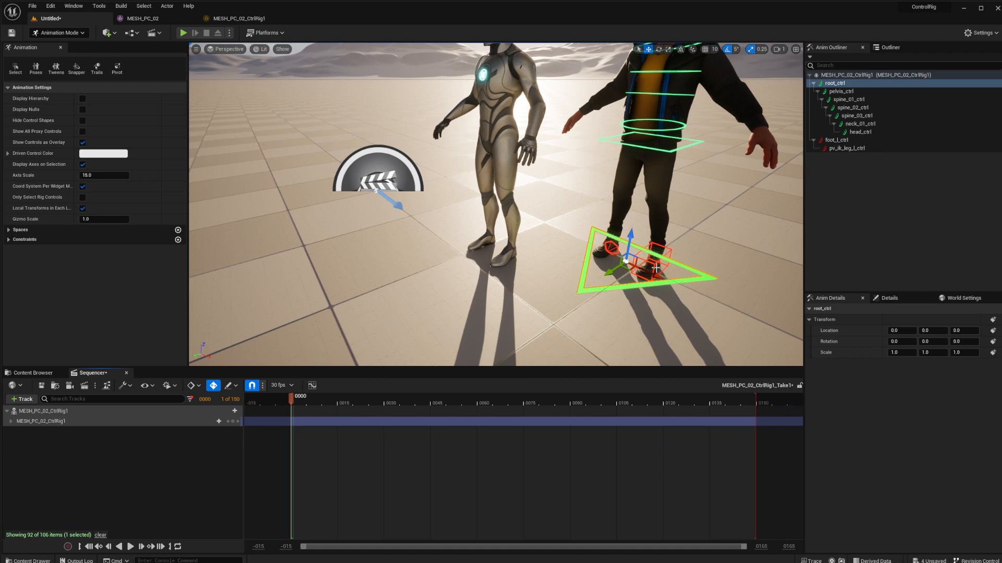
click(655, 267)
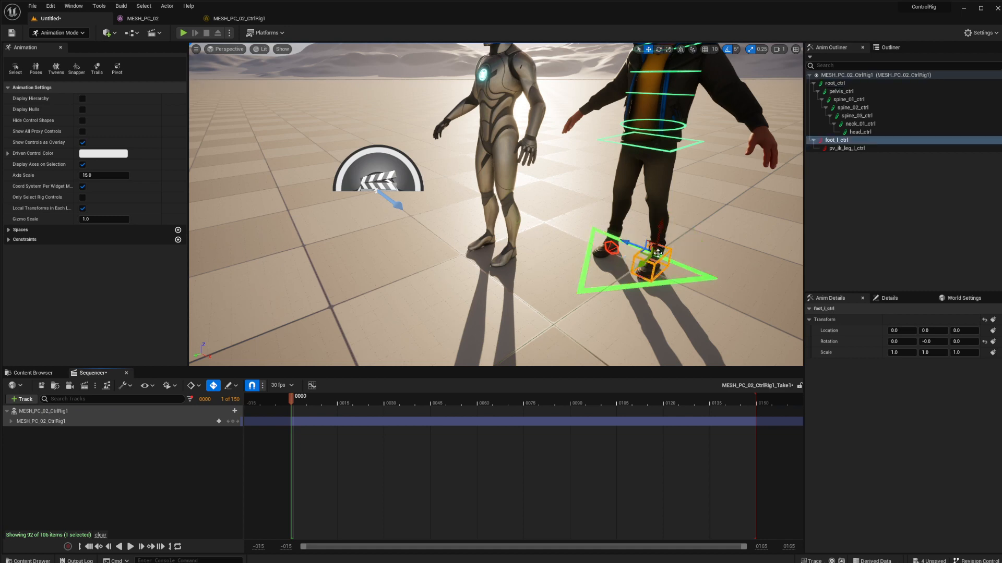
drag(661, 228, 669, 190)
key(e)
drag(686, 238, 688, 197)
middle_drag(707, 177, 730, 148)
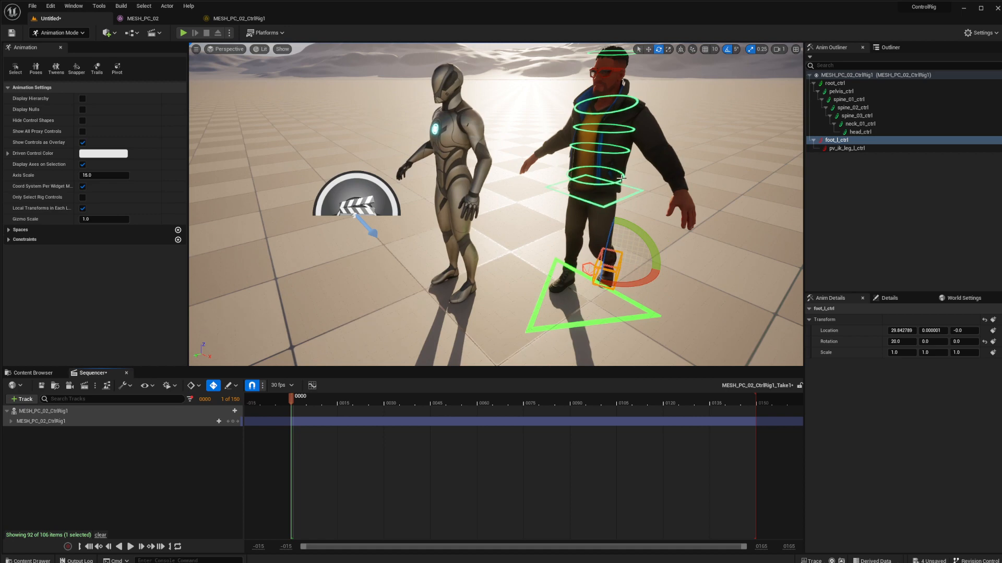
Step: Lean the character's upper body by rotating spine_01_ctrl and spine_03_ctrl, and neck_01_ctrl by -15° on its third axis
click(621, 178)
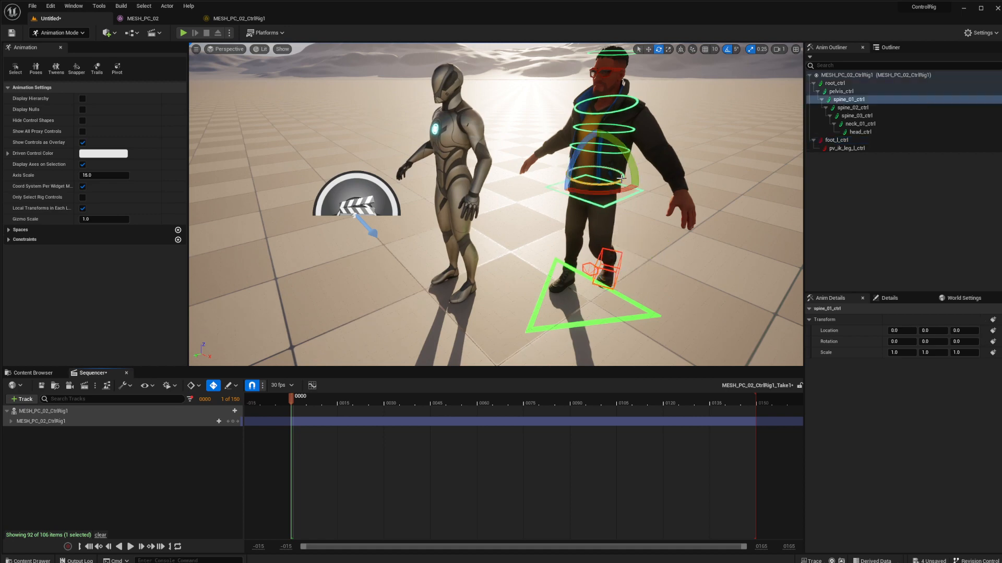
drag(573, 164, 581, 153)
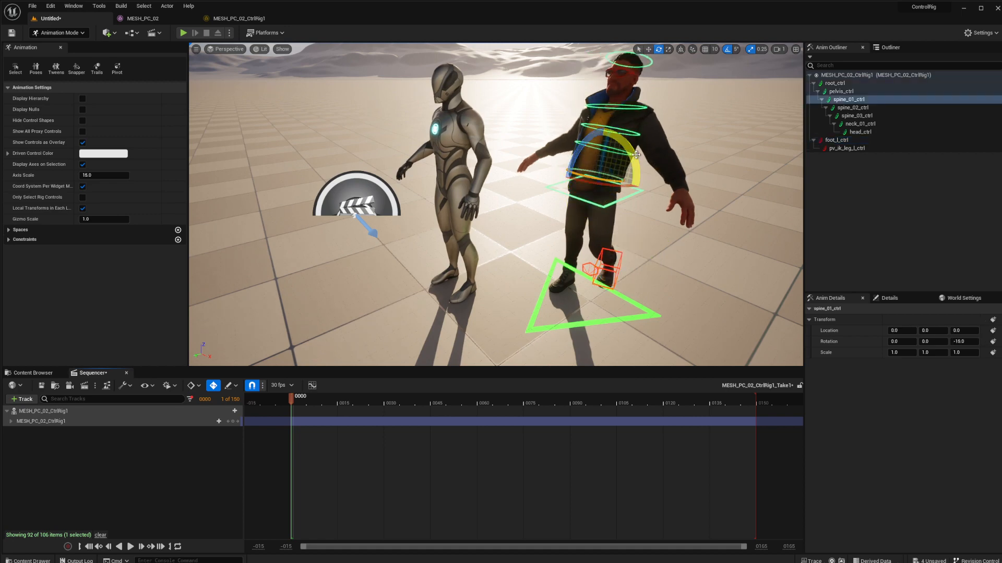
click(632, 133)
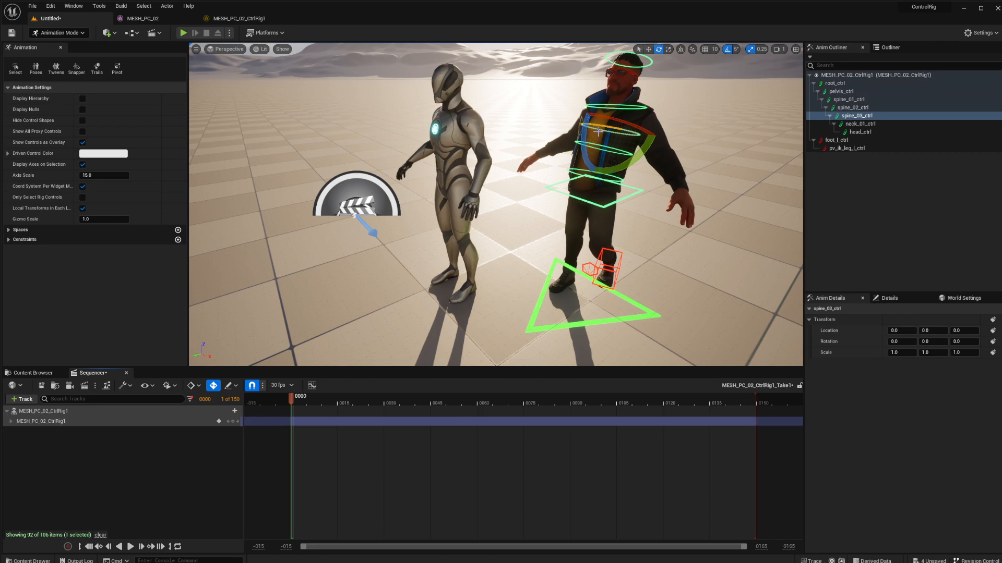
drag(583, 138, 597, 123)
click(647, 111)
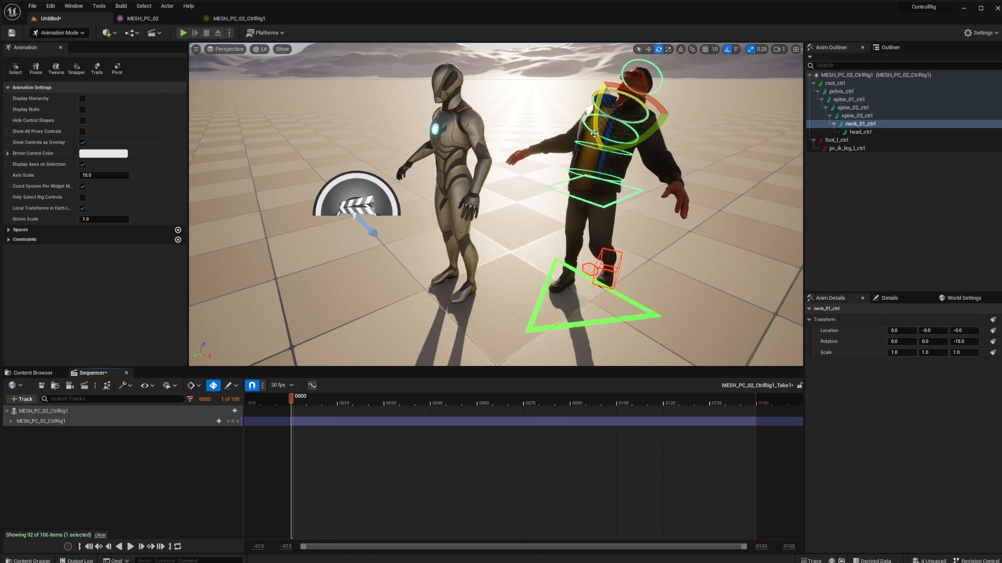